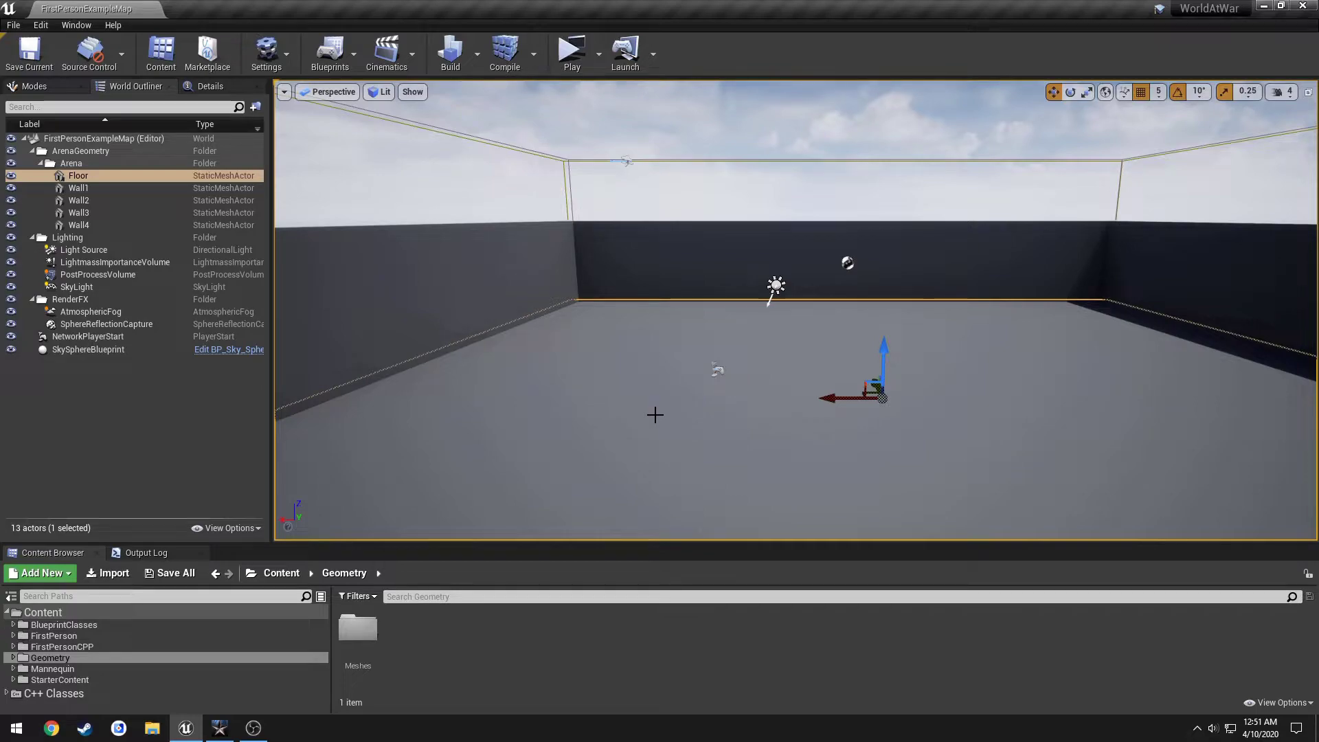
Bring the Call of Duty: World at War main menu to the front for reference.
{"action": "left_click", "coordinate": [220, 727]}
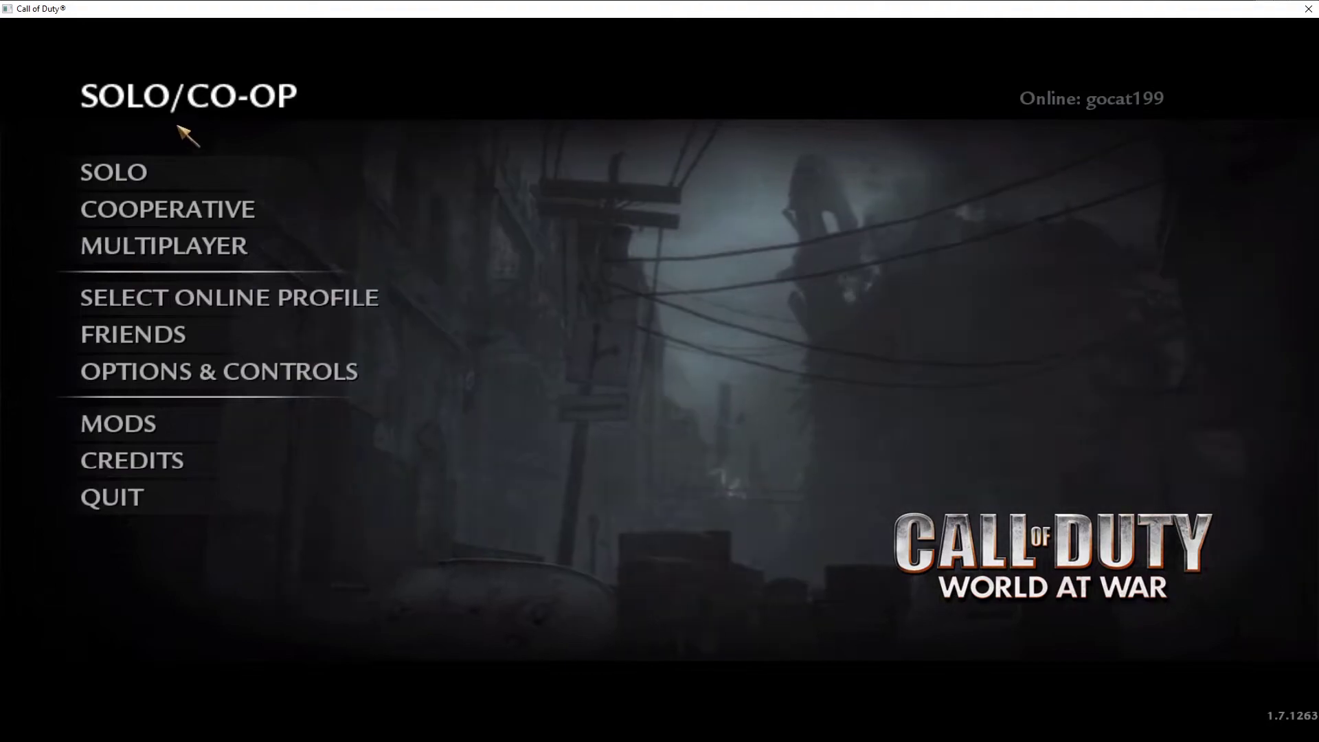
Browse the Solo campaign's mission select list, showing the Nazi Zombies maps.
{"action": "left_click", "coordinate": [189, 163]}
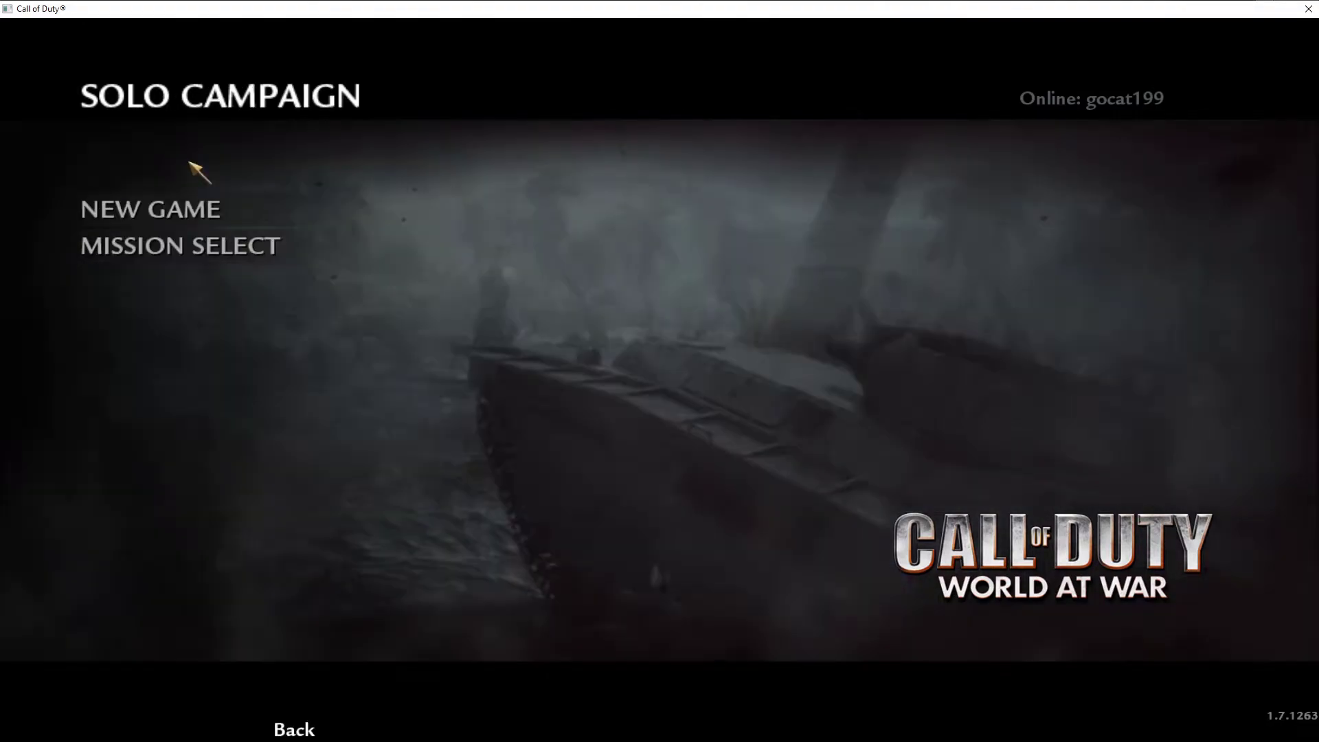
{"action": "left_click", "coordinate": [196, 248]}
{"action": "left_click", "coordinate": [220, 615]}
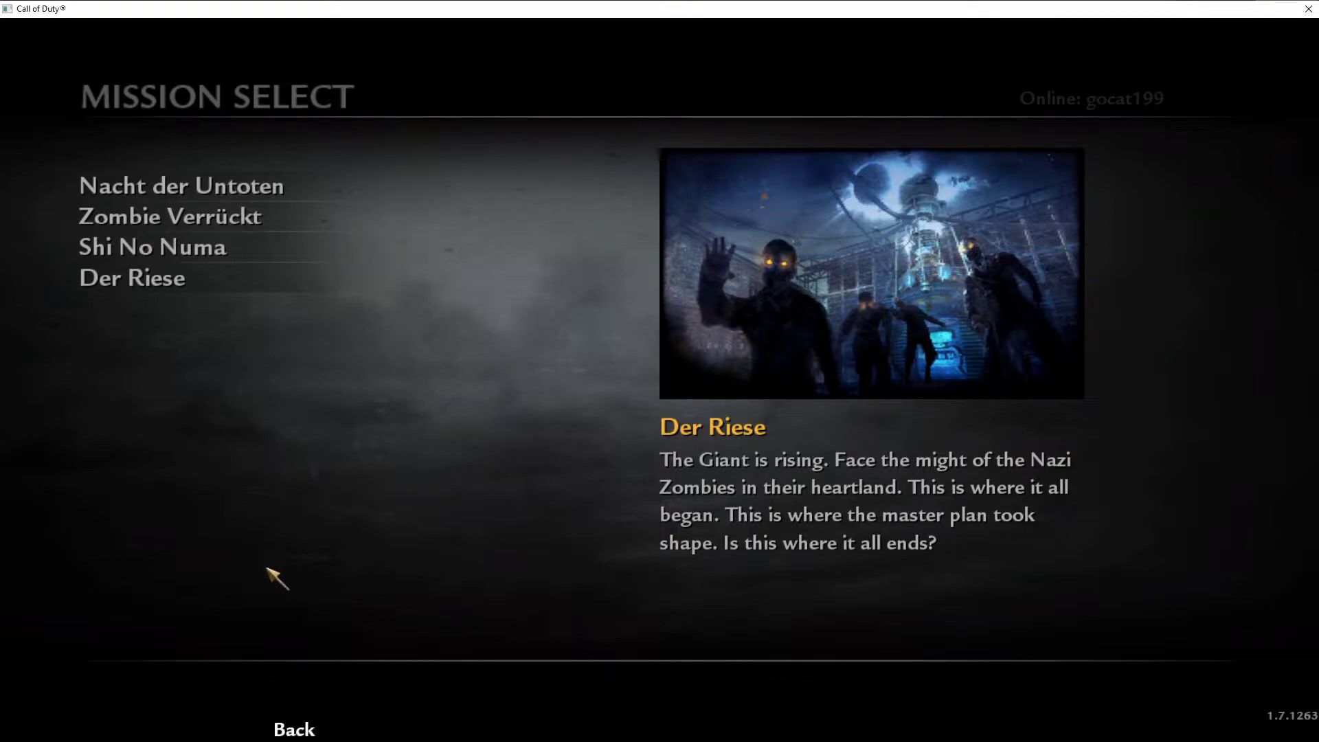
Back out to the main solo/co-op menu and open the Cooperative campaign menu.
{"action": "left_click", "coordinate": [292, 727]}
{"action": "left_click", "coordinate": [292, 726]}
{"action": "left_click", "coordinate": [292, 727]}
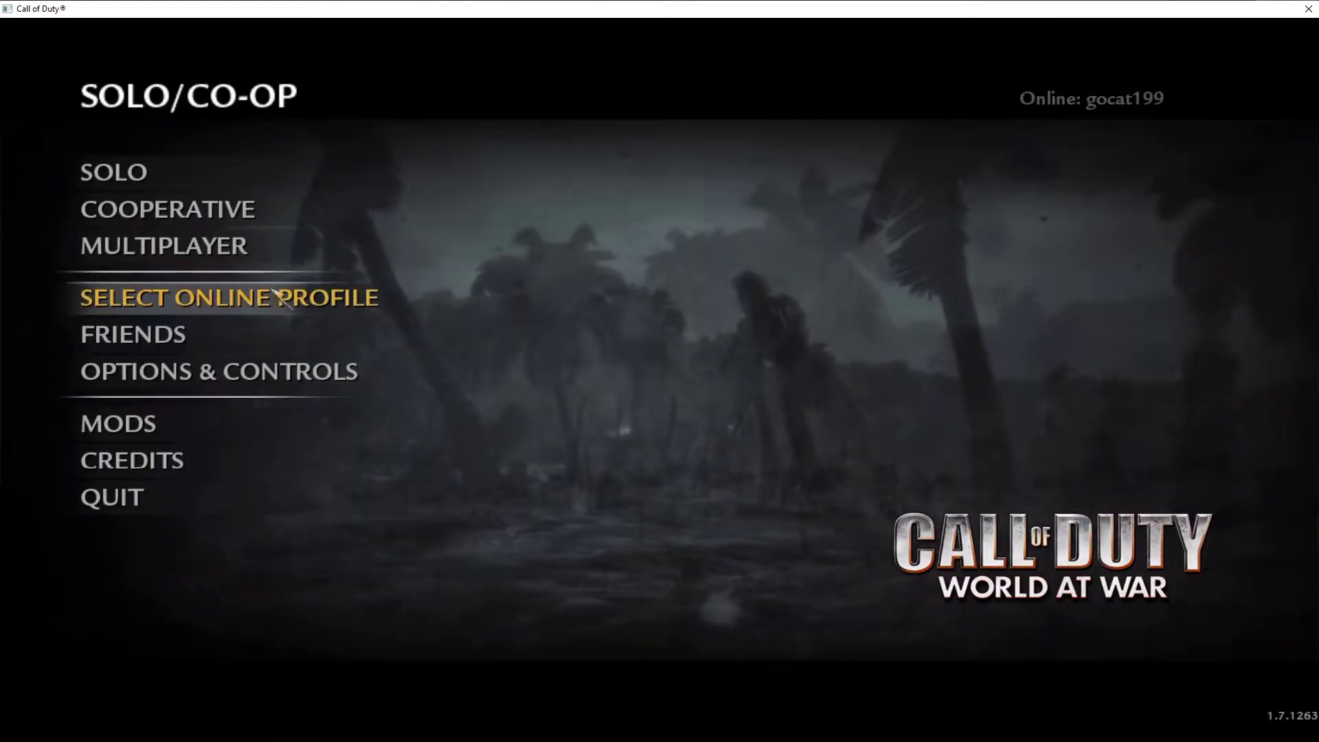
{"action": "left_click", "coordinate": [254, 206]}
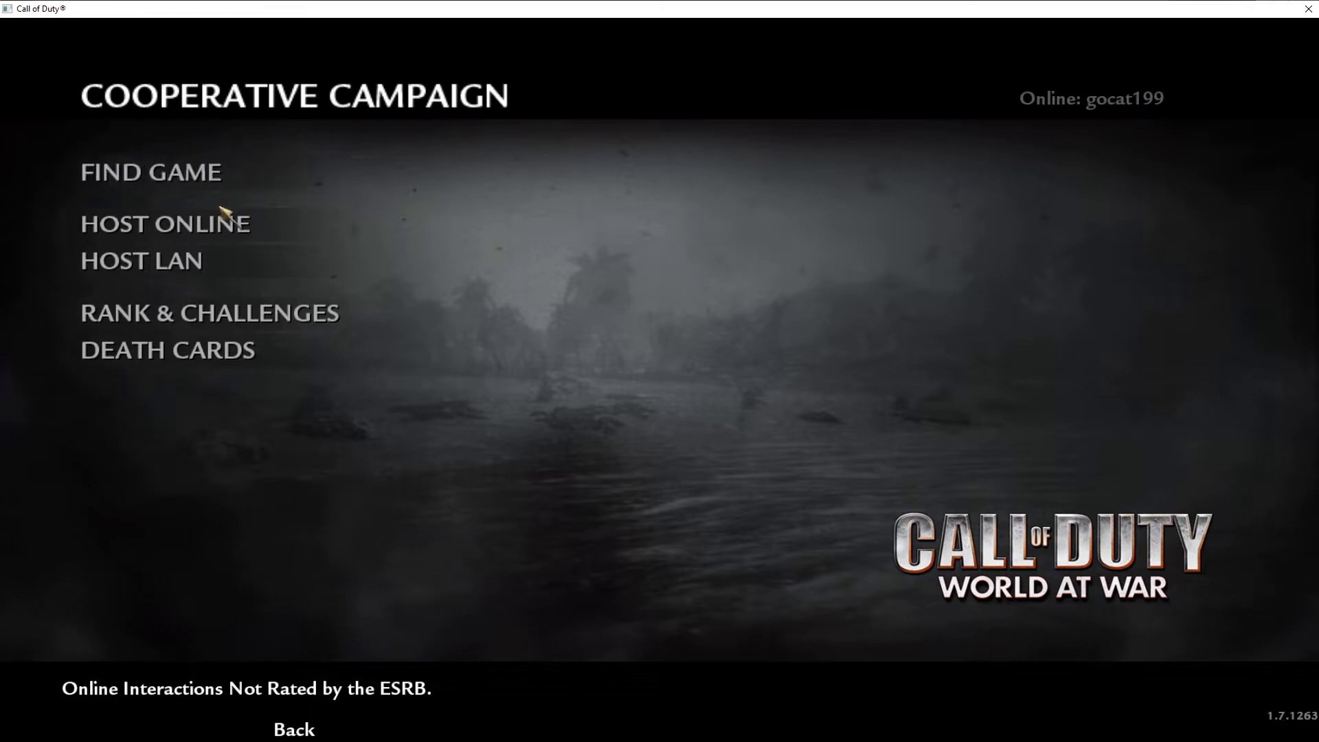
Refresh the co-op server list in Find Game, then go back and host an online match.
{"action": "left_click", "coordinate": [211, 174]}
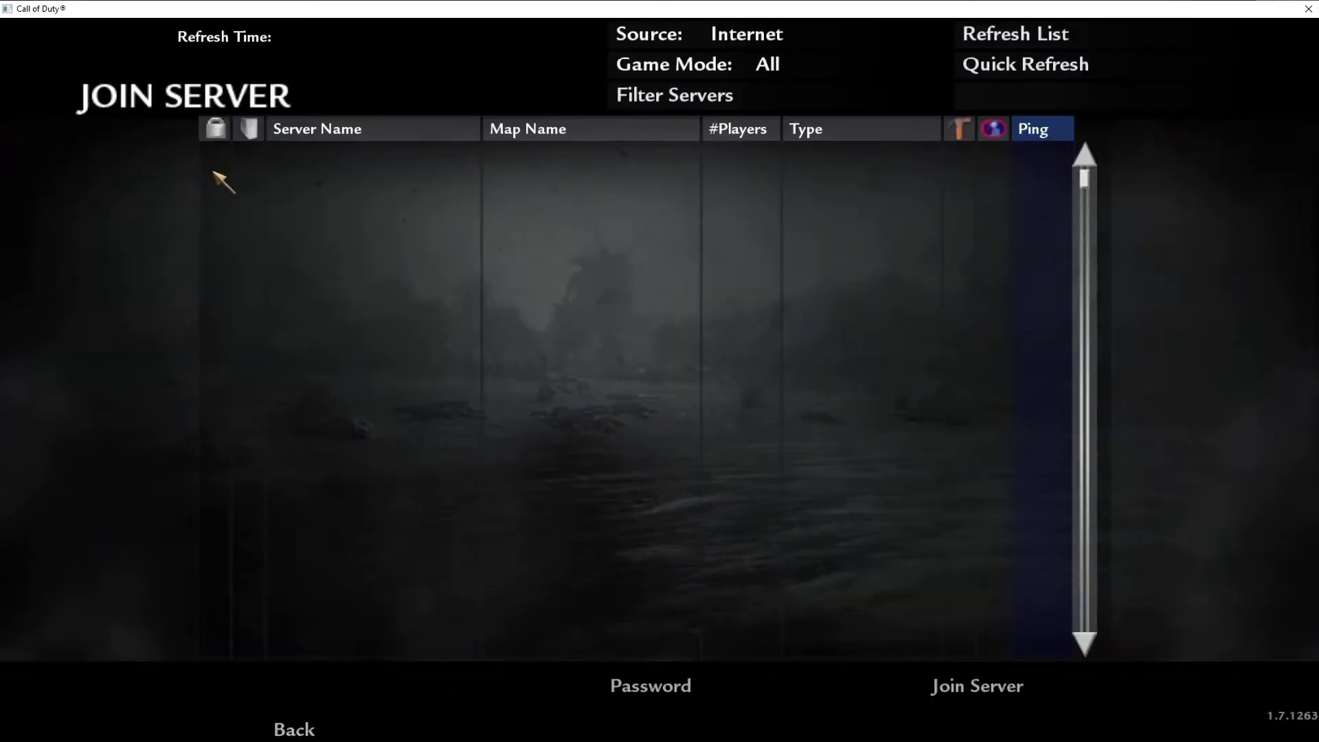
{"action": "left_click", "coordinate": [1009, 34]}
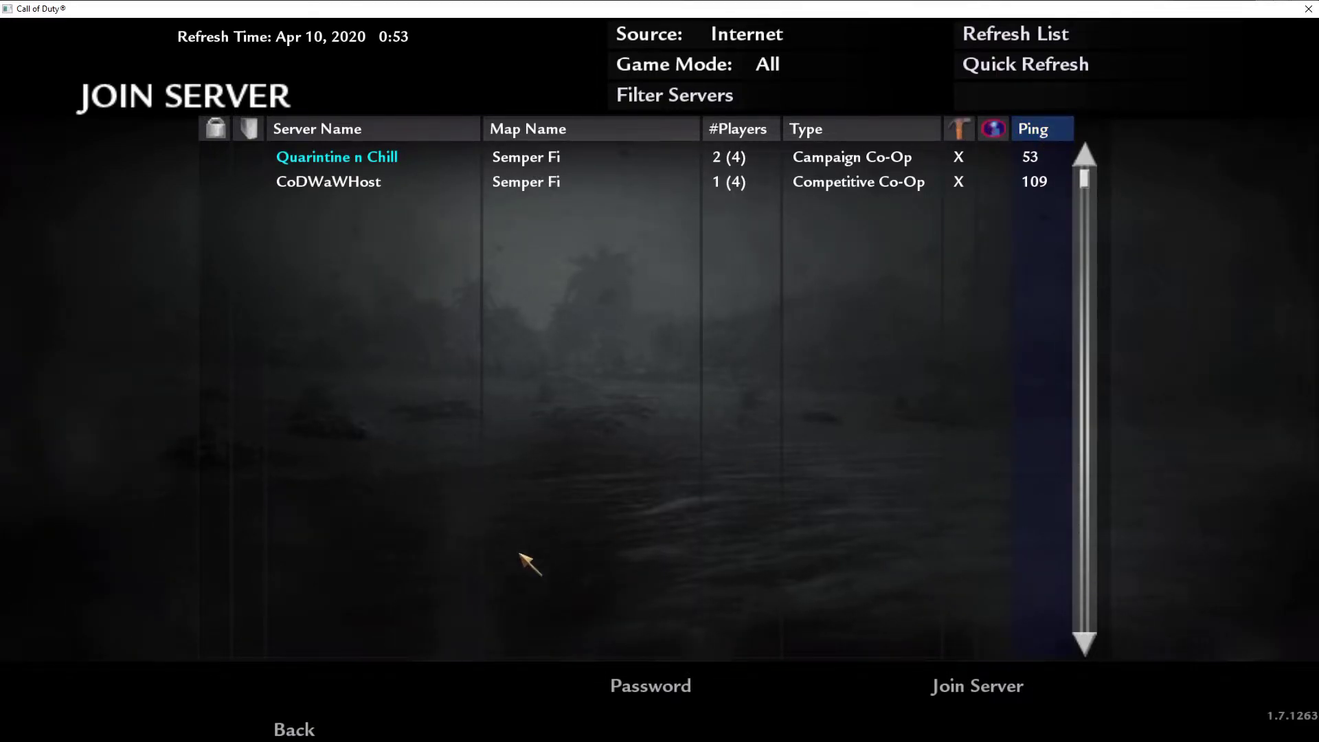
{"action": "left_click", "coordinate": [307, 725]}
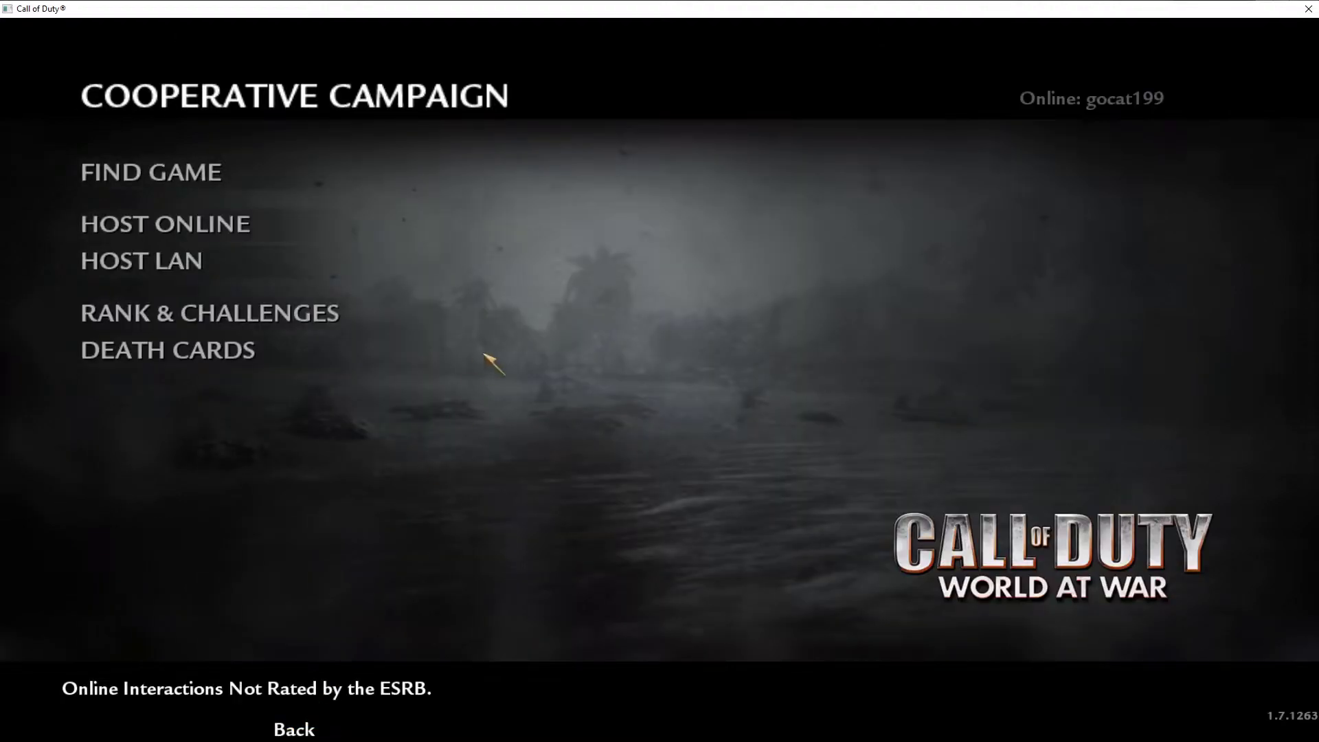
{"action": "left_click", "coordinate": [261, 220]}
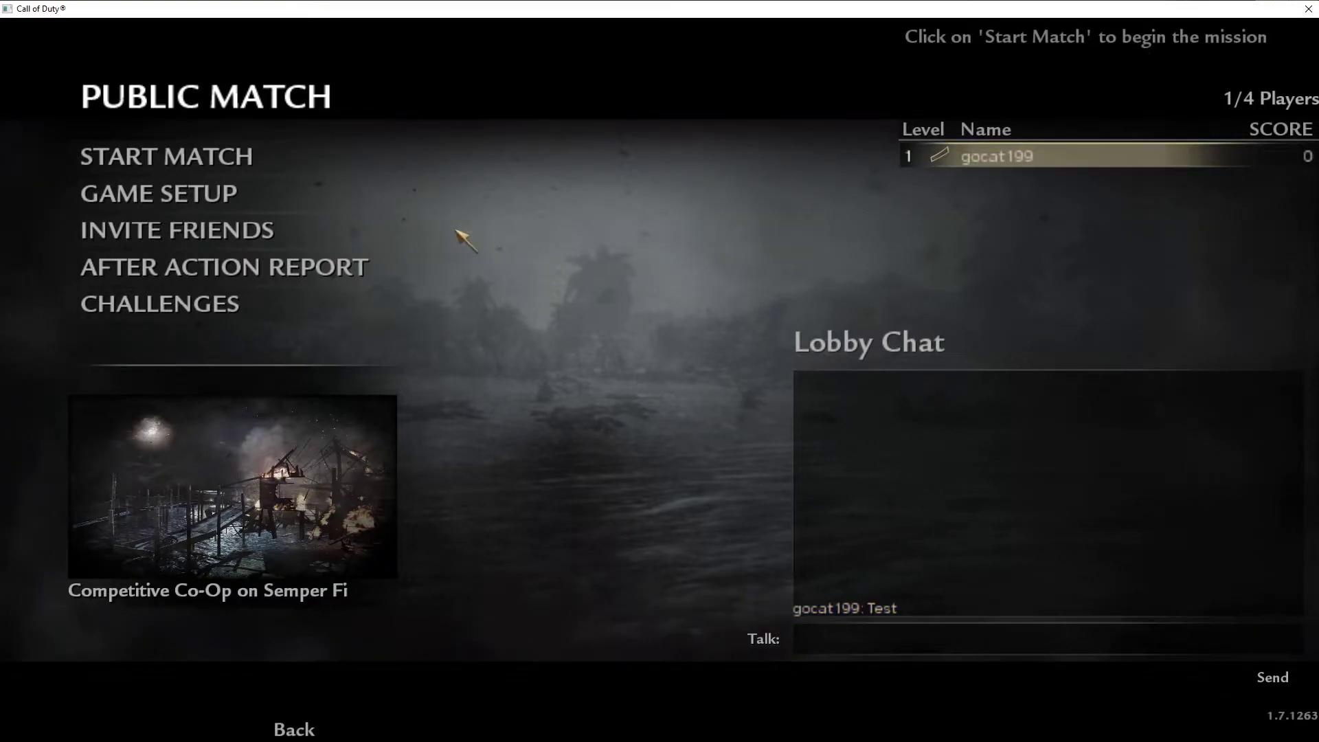
Set a lobby password in Game Setup and return to the lobby.
{"action": "left_click", "coordinate": [294, 198]}
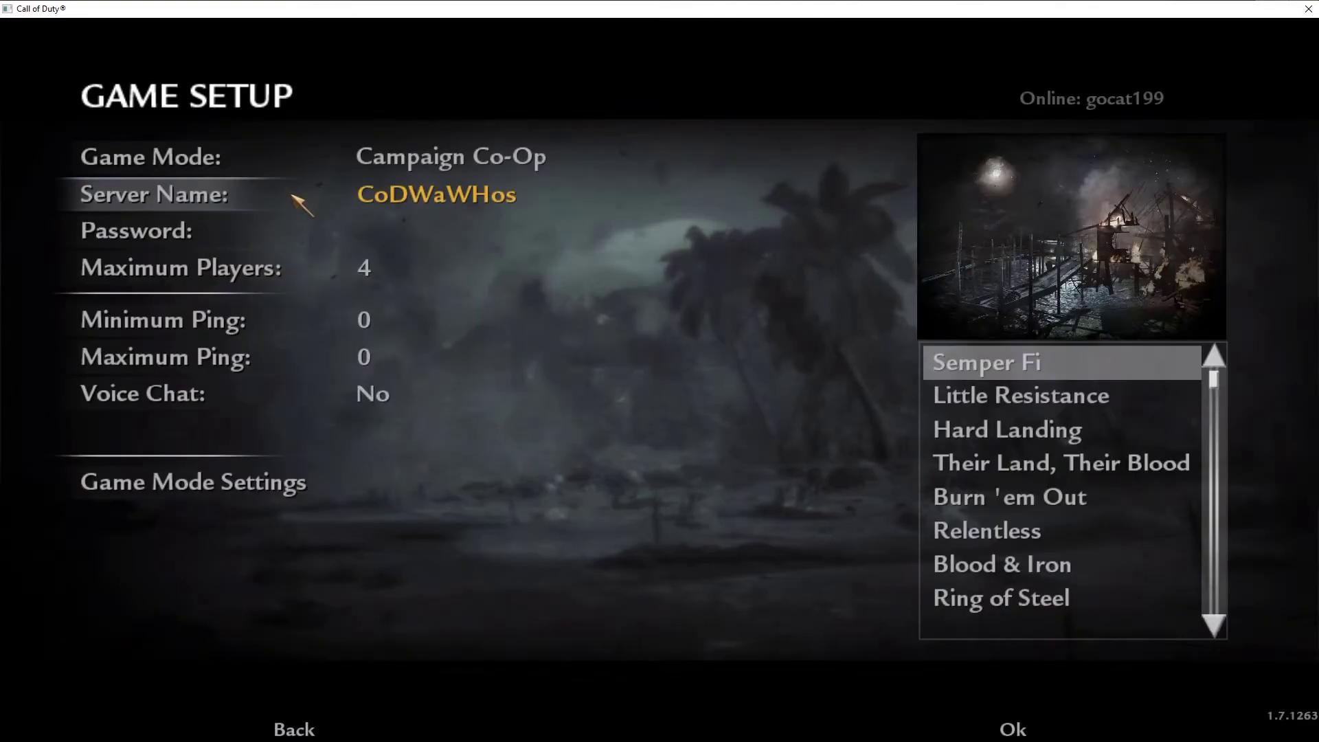
{"action": "left_click", "coordinate": [300, 233]}
{"action": "type", "text": "1111"}
{"action": "key", "text": "Return"}
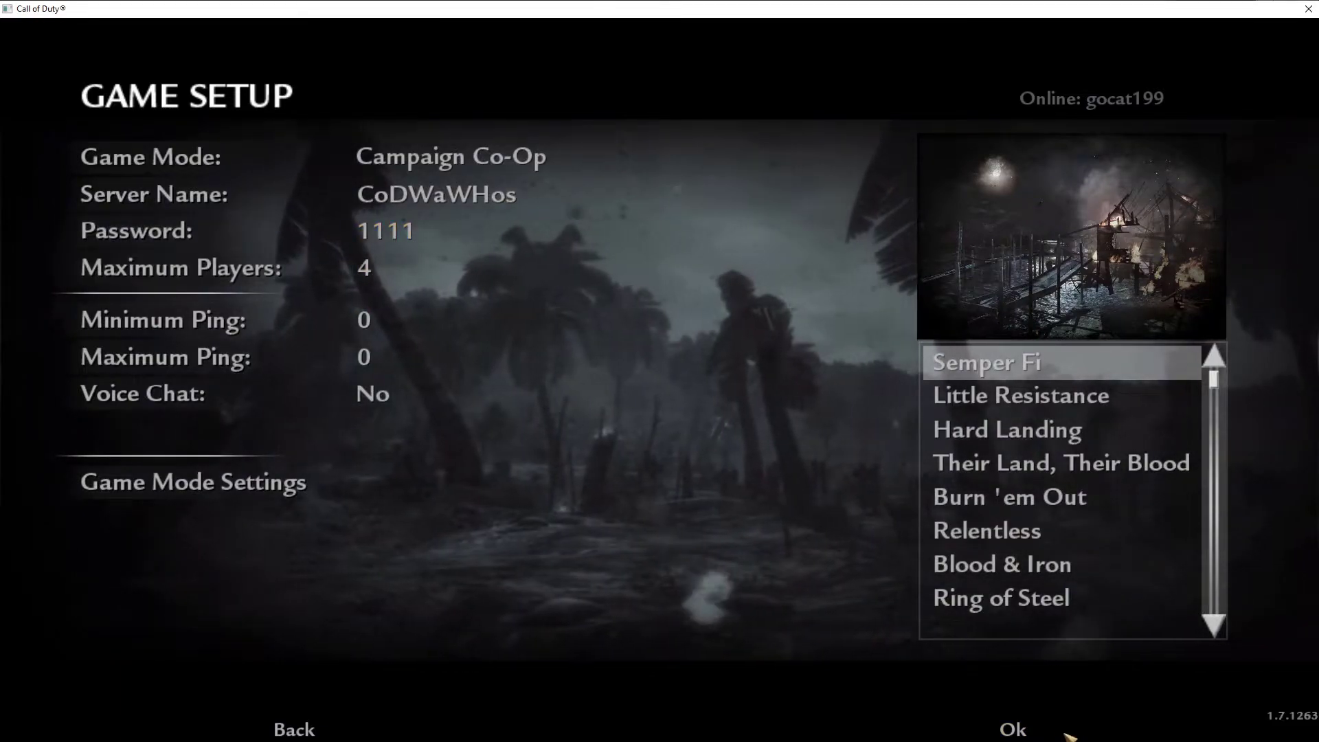
{"action": "left_click", "coordinate": [1018, 730]}
Switch the game mode to Nazi Zombies and try the Der Riese and Zombie Verrückt maps.
{"action": "left_click", "coordinate": [224, 194]}
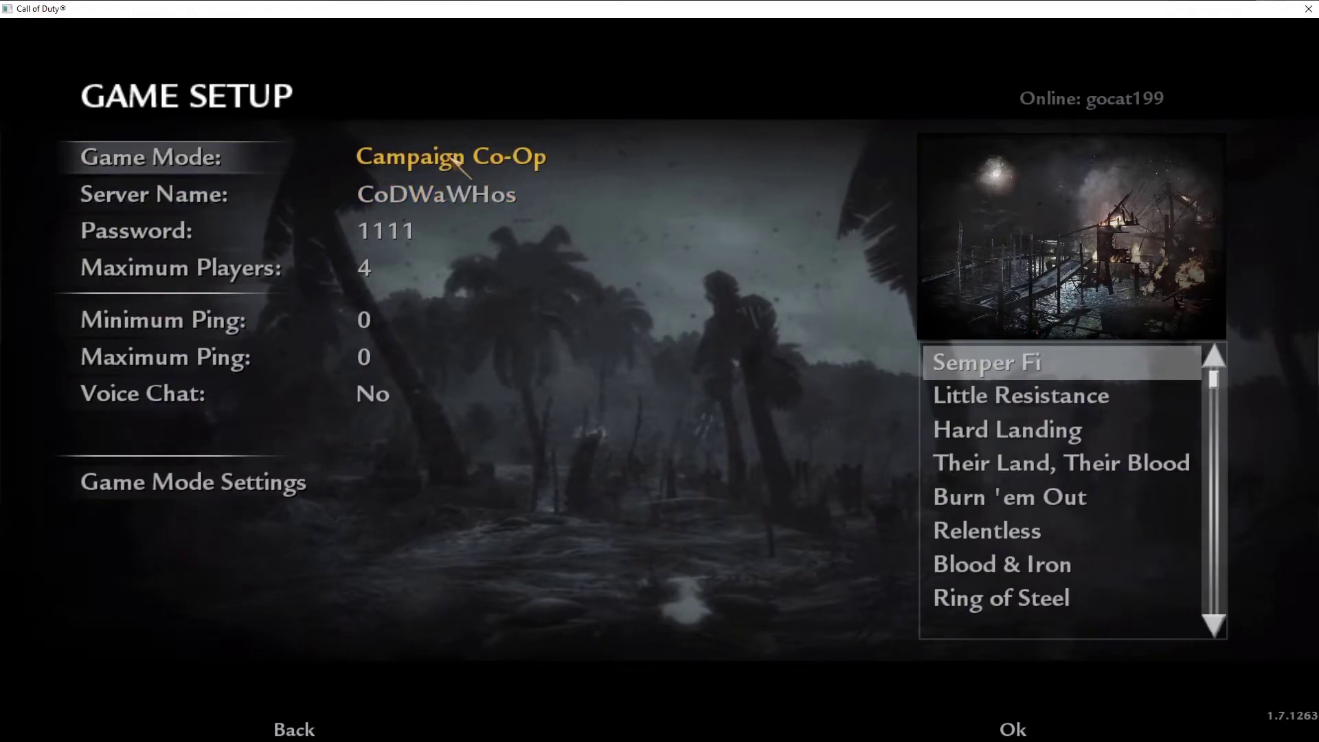
{"action": "left_click", "coordinate": [333, 165]}
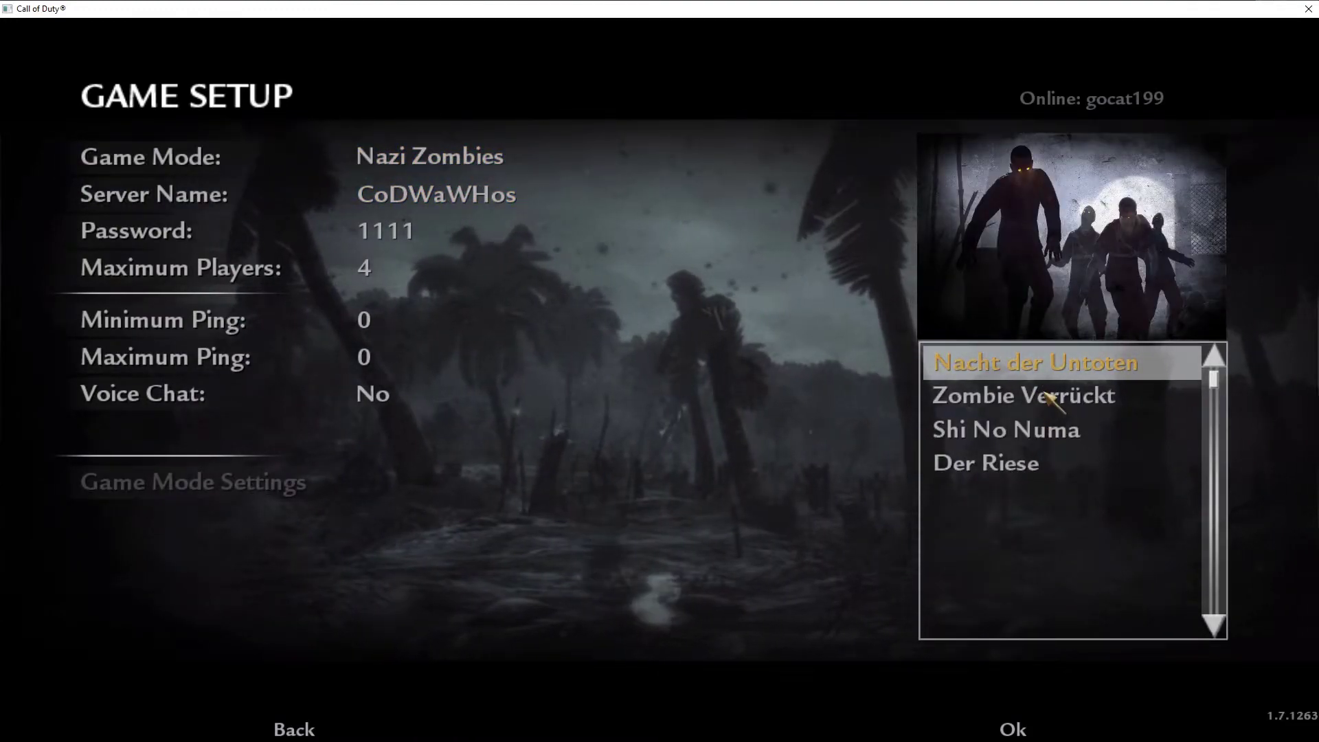
{"action": "left_click", "coordinate": [1051, 467]}
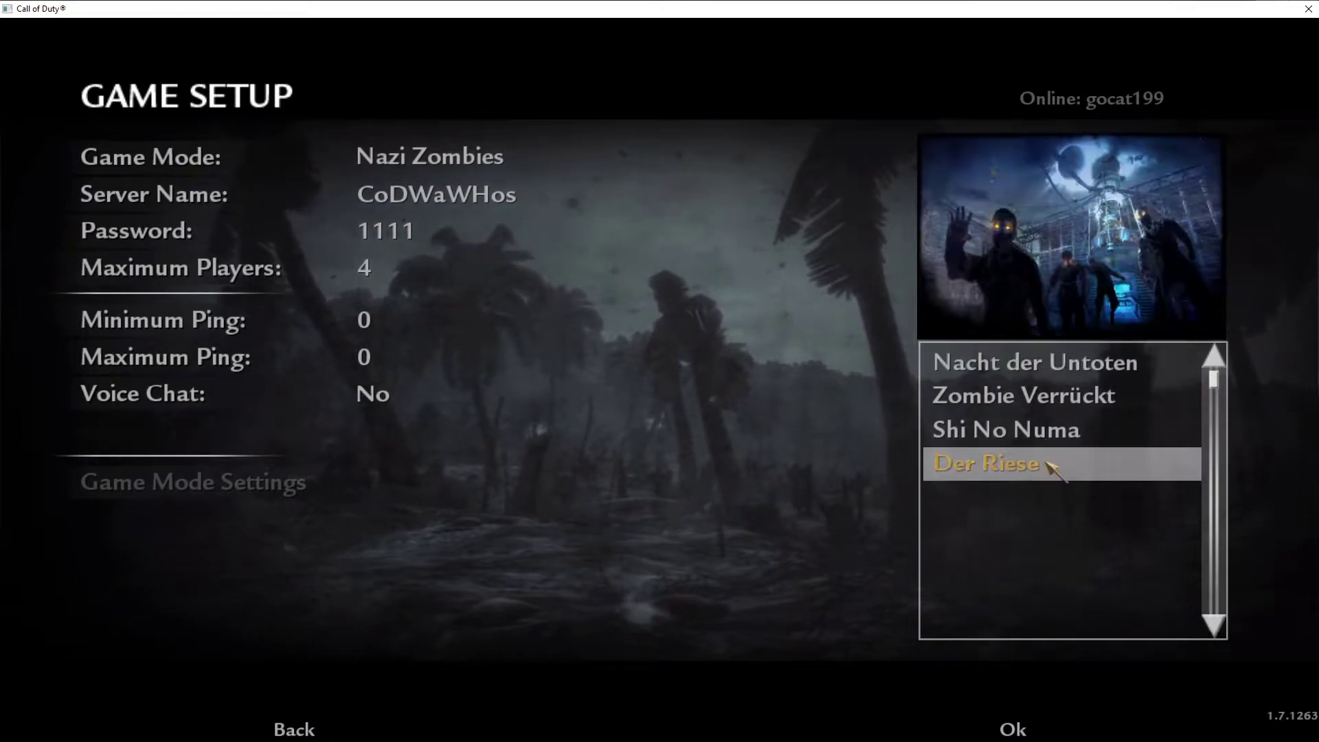
{"action": "key", "text": "Up"}
{"action": "key", "text": "Up"}
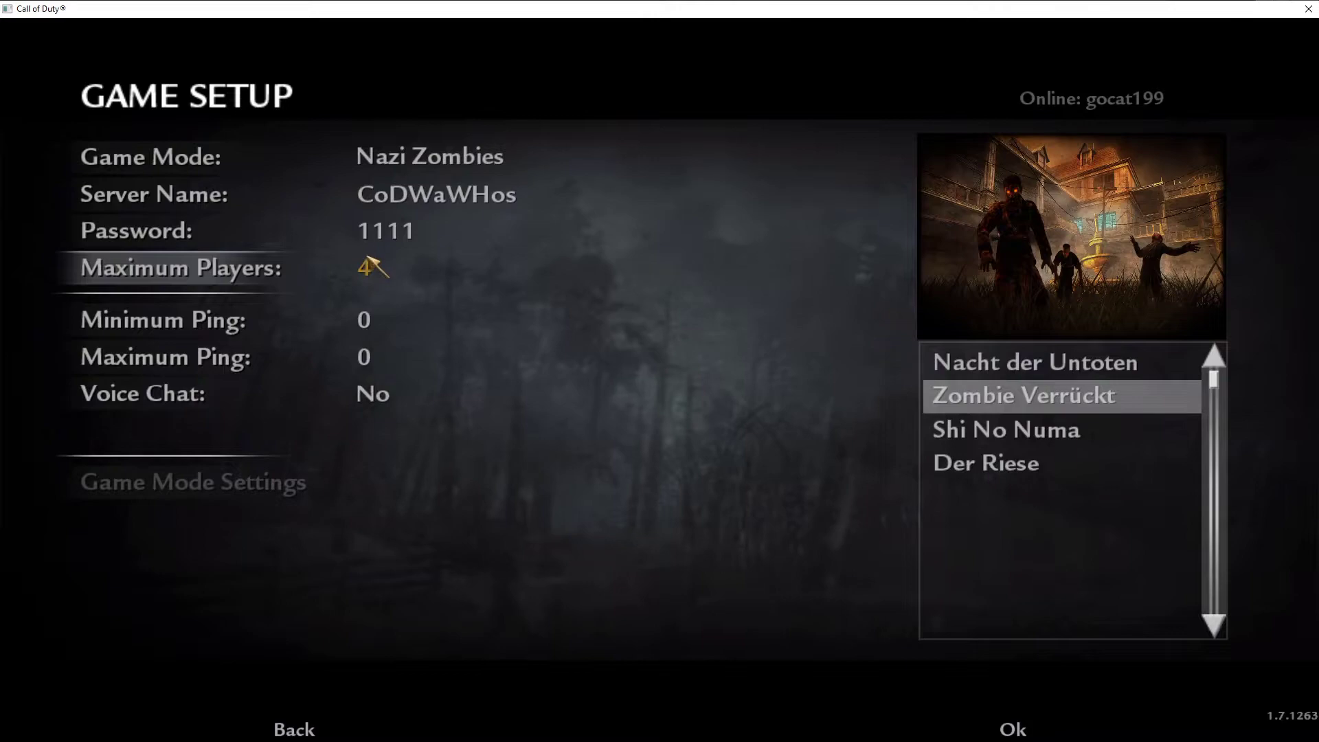
{"action": "left_click", "coordinate": [397, 158]}
{"action": "left_click", "coordinate": [397, 158]}
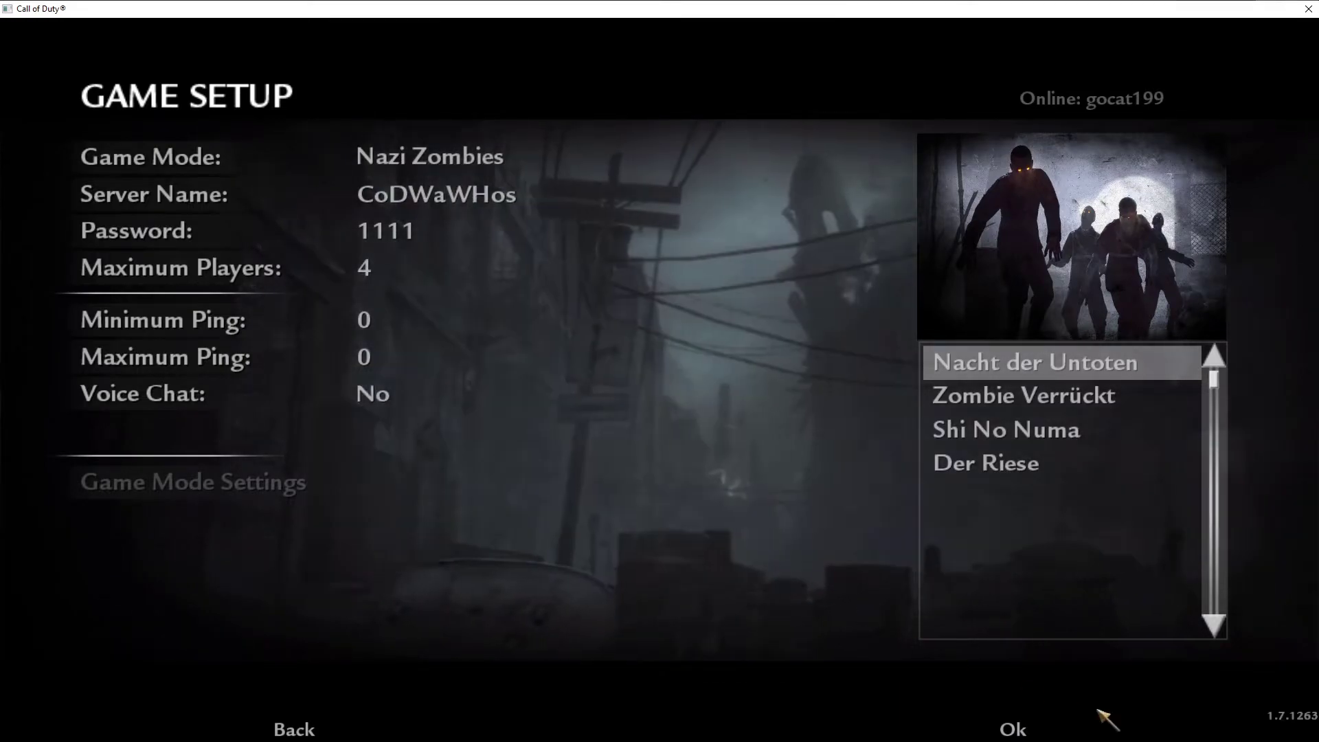
Leave the lobby, return to the main menu, and switch back to Unreal Engine.
{"action": "left_click", "coordinate": [311, 729]}
{"action": "left_click", "coordinate": [310, 729]}
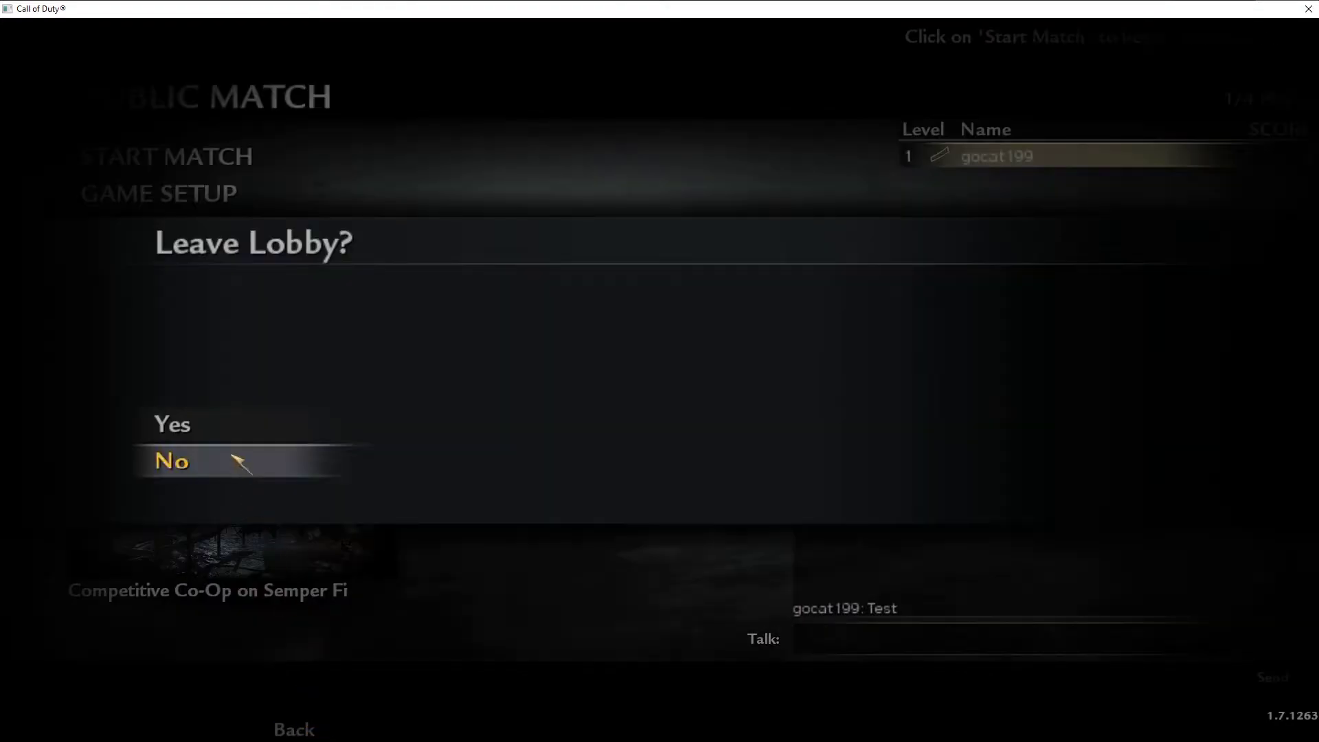
{"action": "left_click", "coordinate": [242, 459]}
{"action": "left_click", "coordinate": [296, 732]}
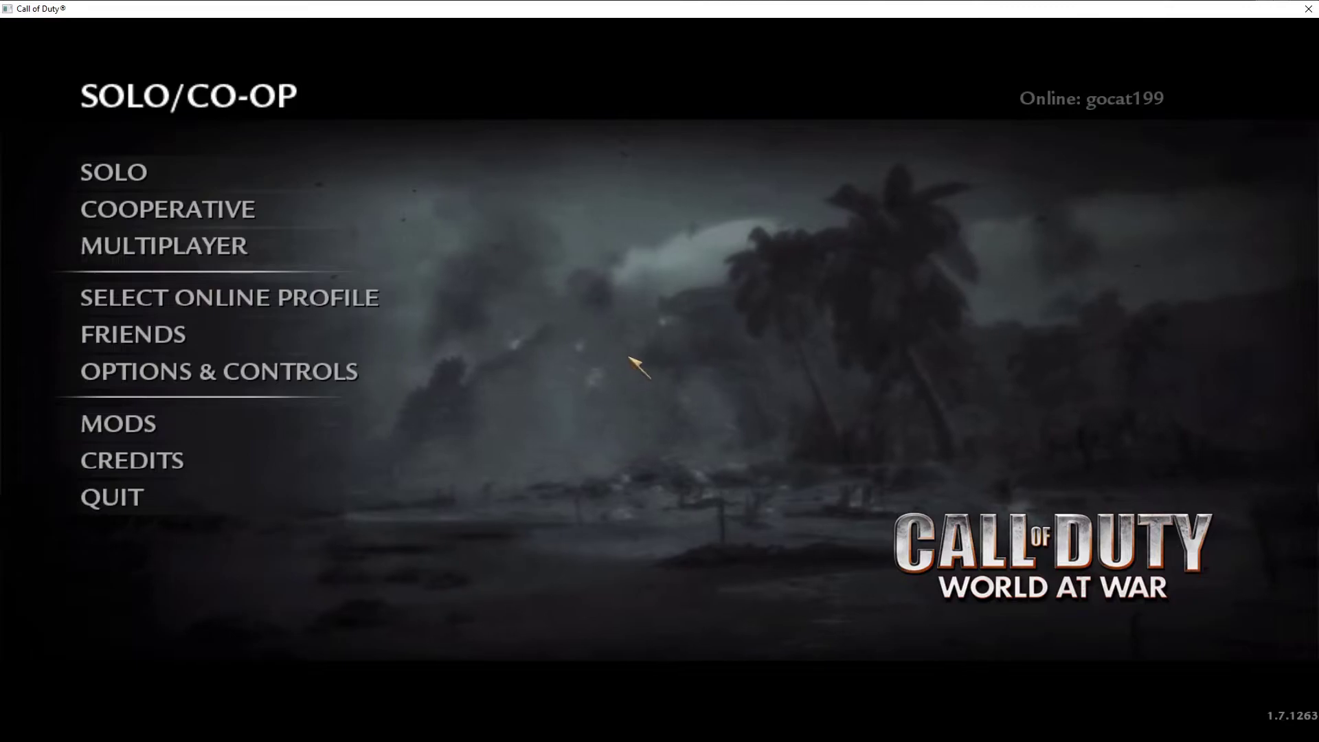
{"action": "key", "text": "alt+Tab"}
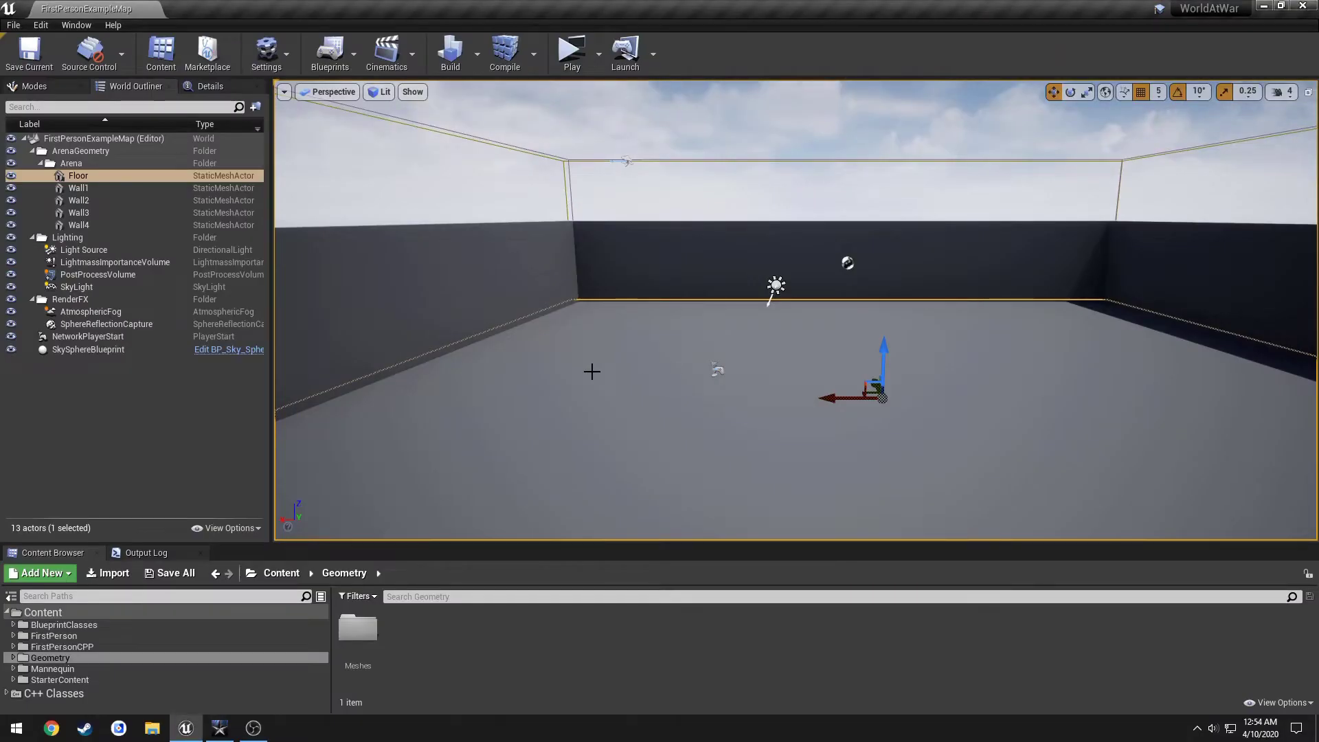
Create a Maps folder in Content with a MainMenu subfolder inside it.
{"action": "left_click", "coordinate": [84, 615]}
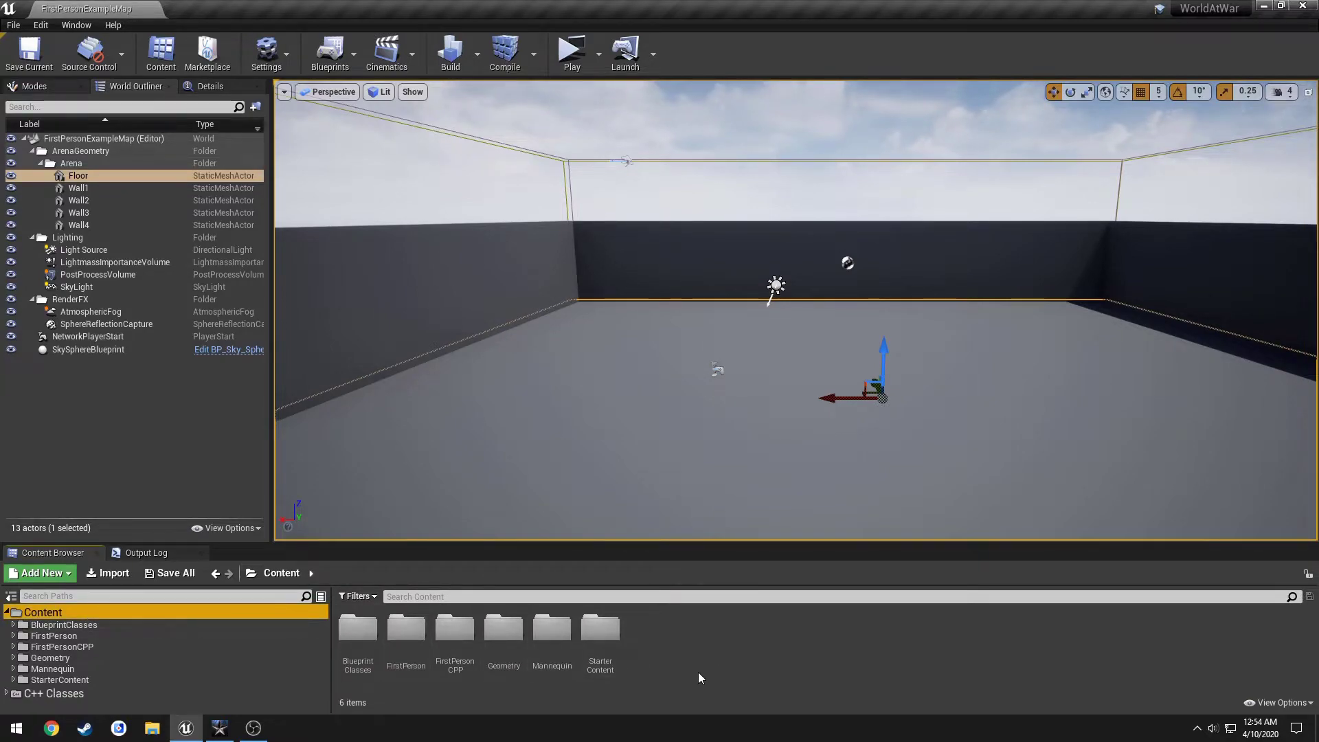
{"action": "right_click", "coordinate": [716, 661]}
{"action": "left_click", "coordinate": [773, 214]}
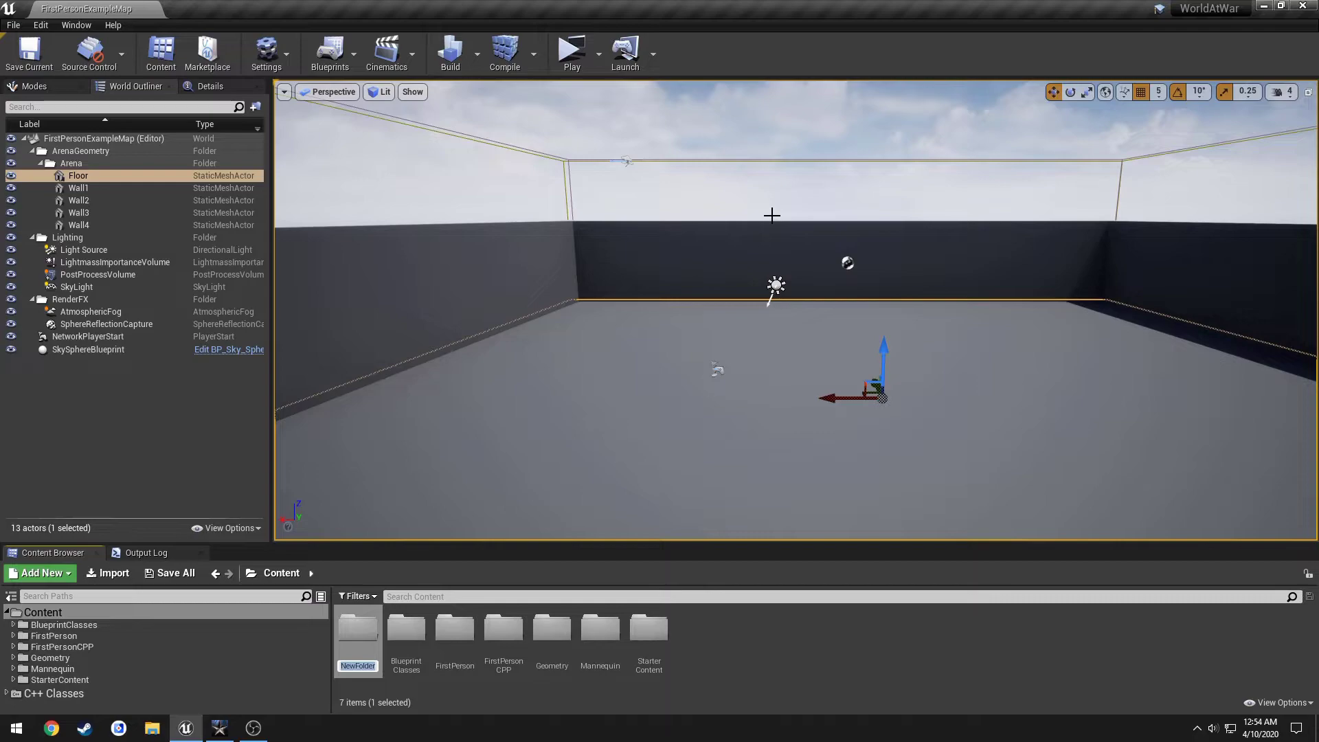
{"action": "key", "text": "Return"}
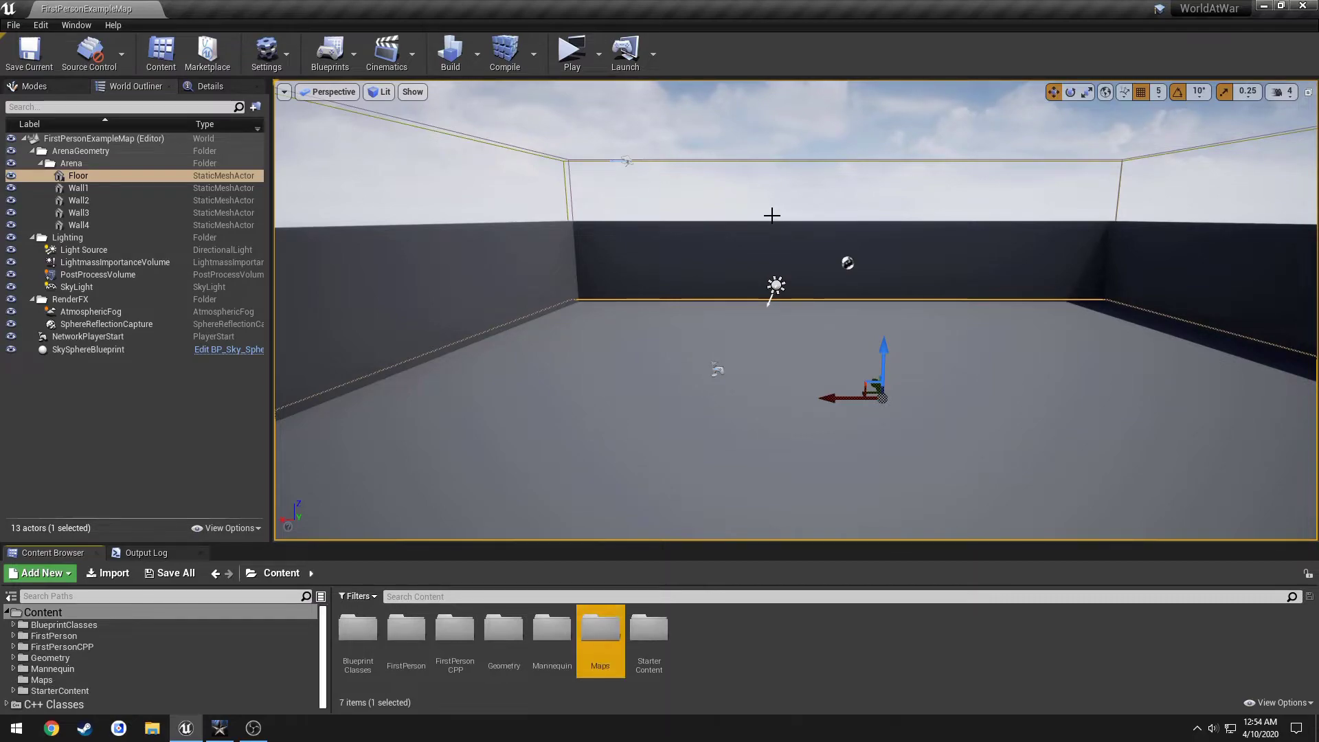
{"action": "double_click", "coordinate": [602, 632]}
{"action": "right_click", "coordinate": [595, 663]}
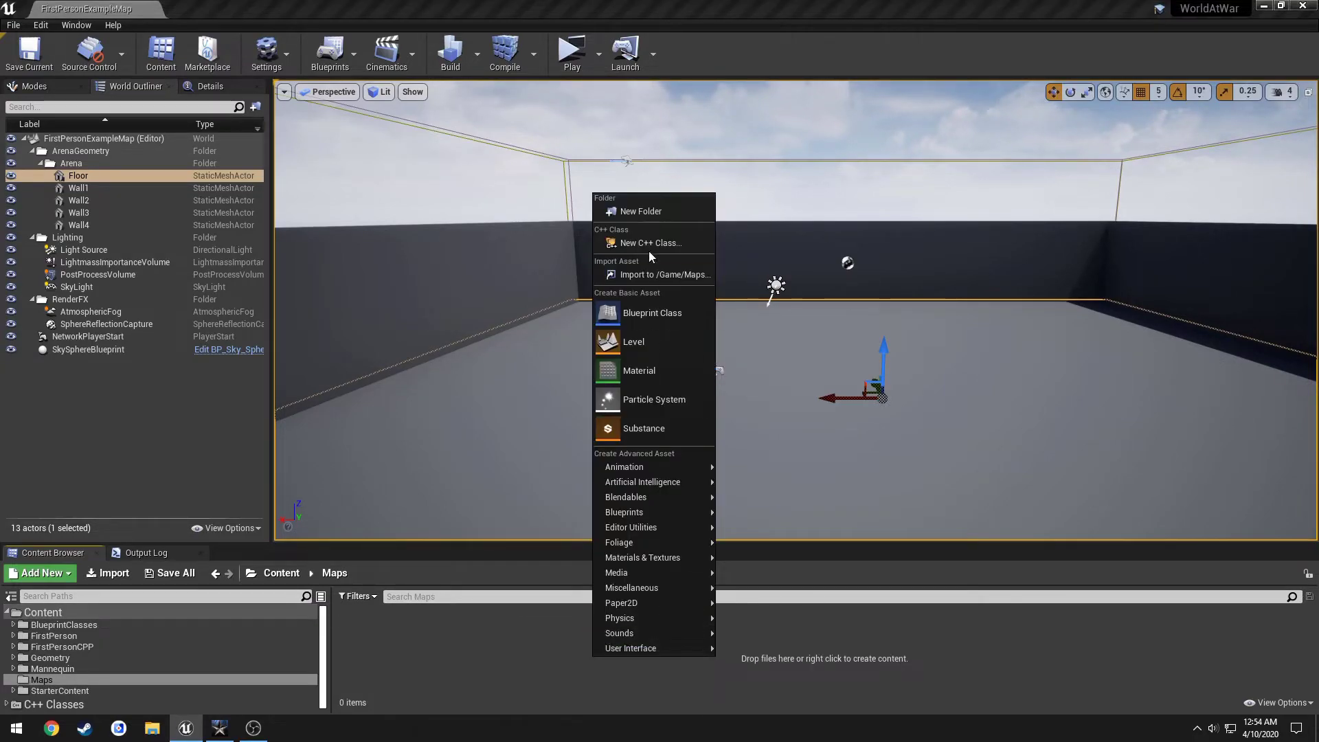
{"action": "left_click", "coordinate": [646, 211]}
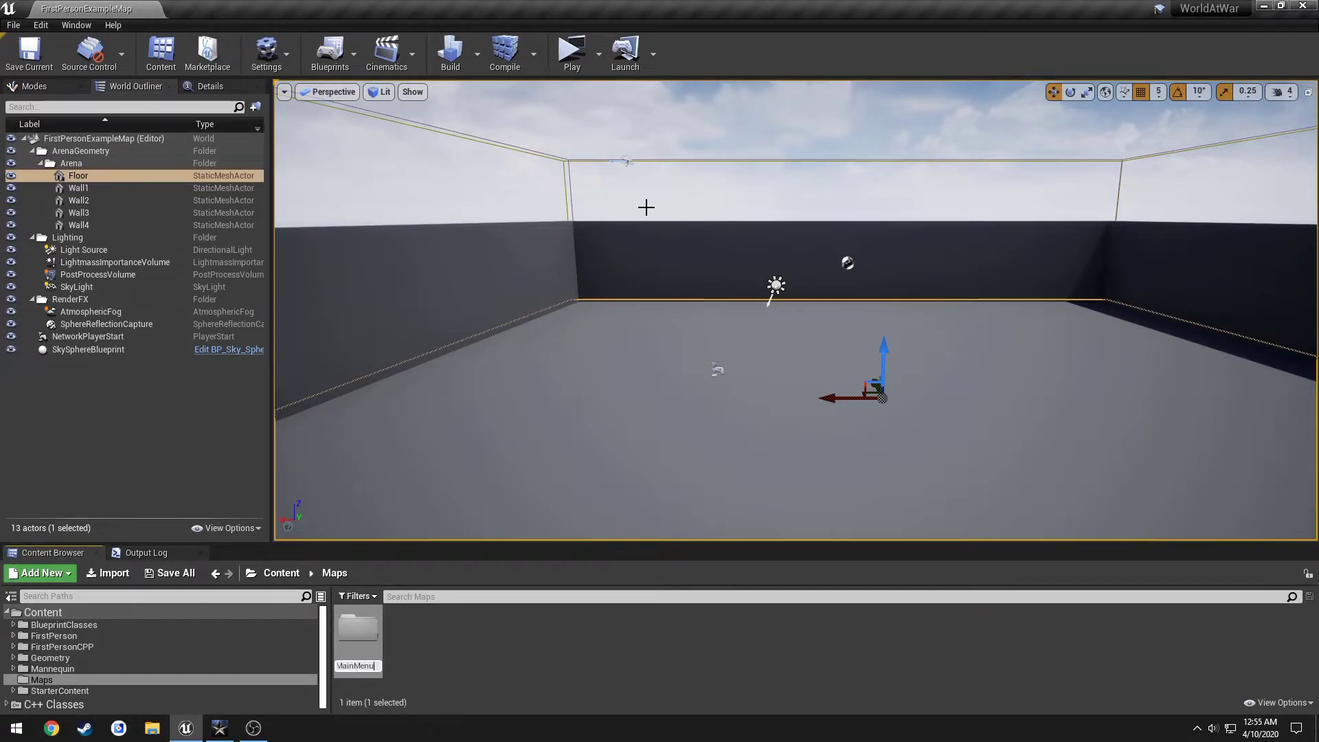
{"action": "key", "text": "Return"}
Inside the MainMenu folder, create a new level named MainMenu.
{"action": "double_click", "coordinate": [358, 635]}
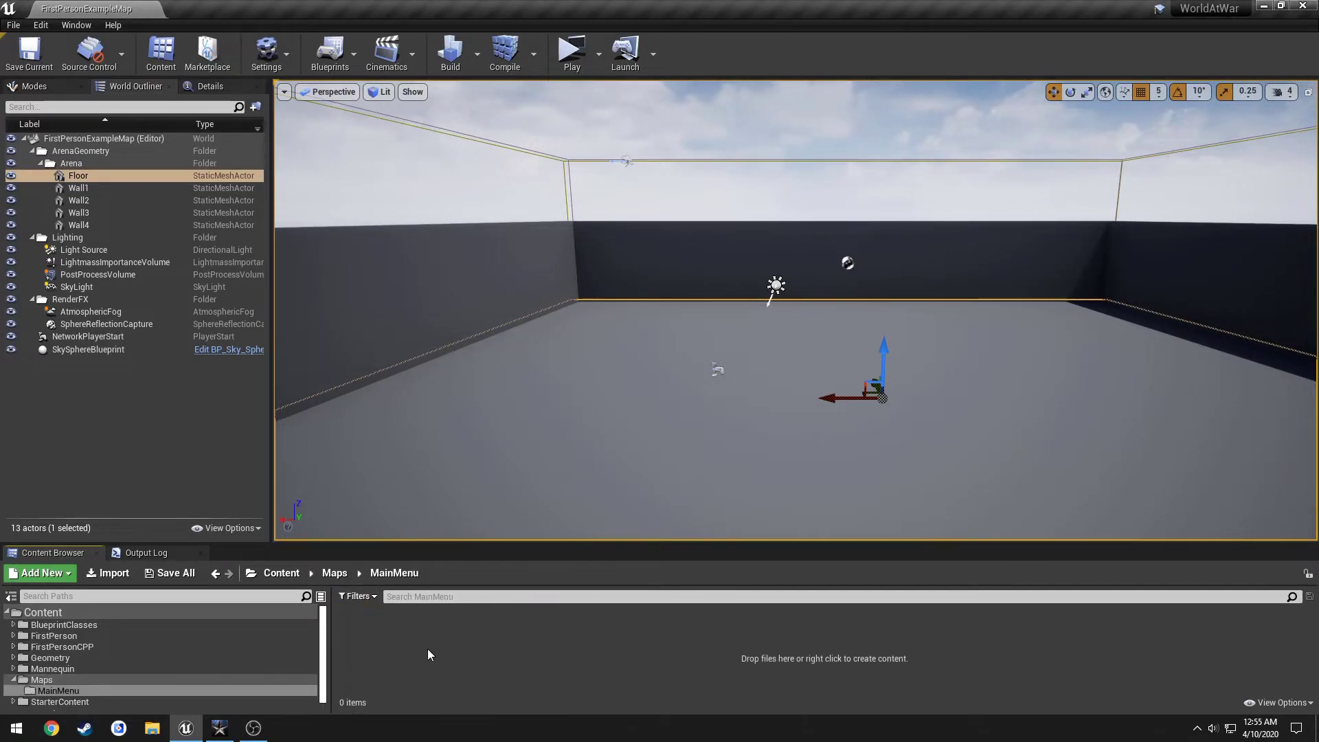
{"action": "right_click", "coordinate": [427, 648]}
{"action": "left_click", "coordinate": [503, 332]}
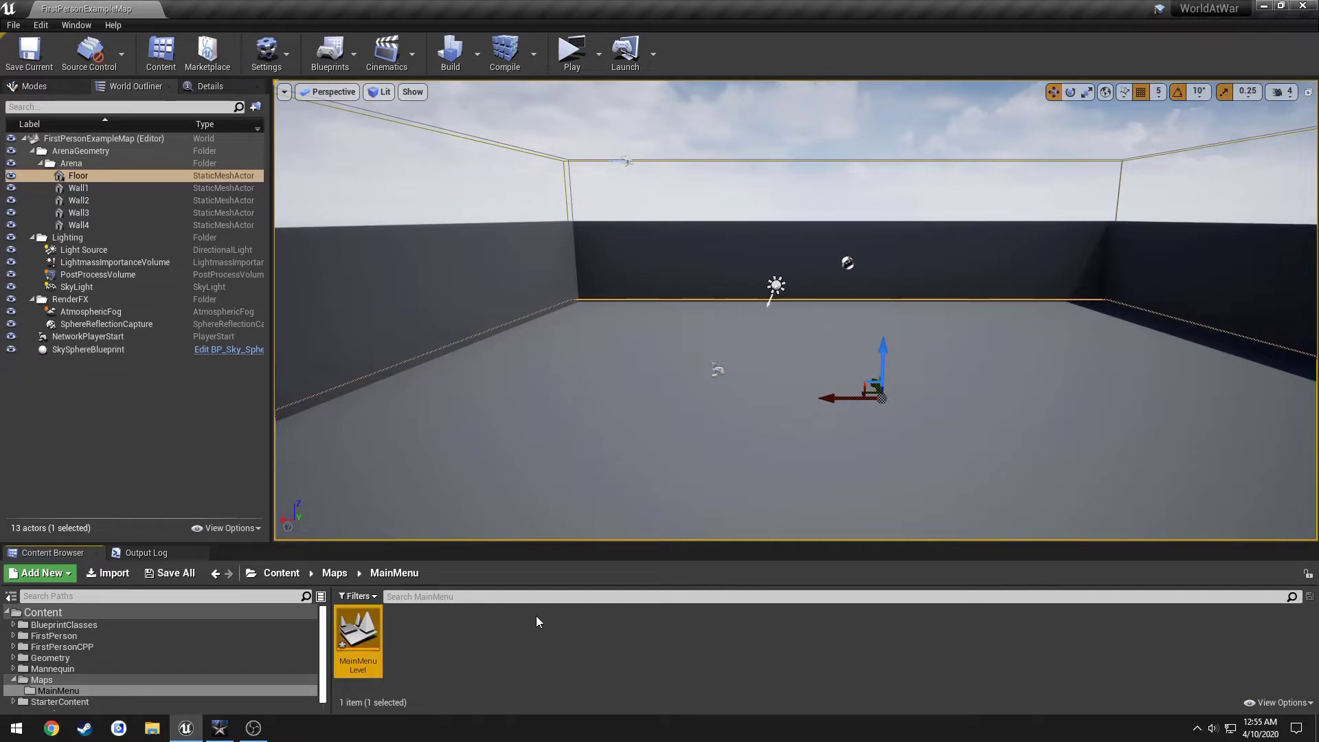
{"action": "left_click", "coordinate": [443, 652]}
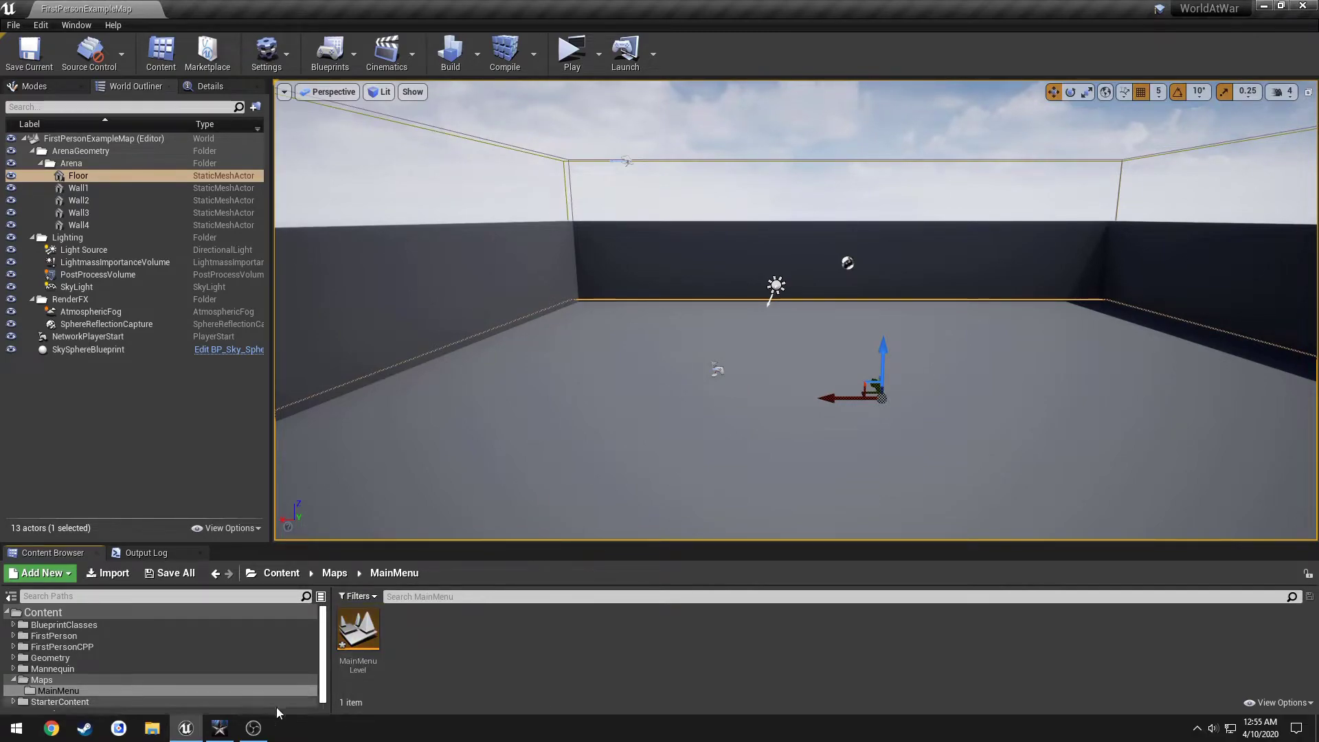
{"action": "left_click", "coordinate": [225, 726]}
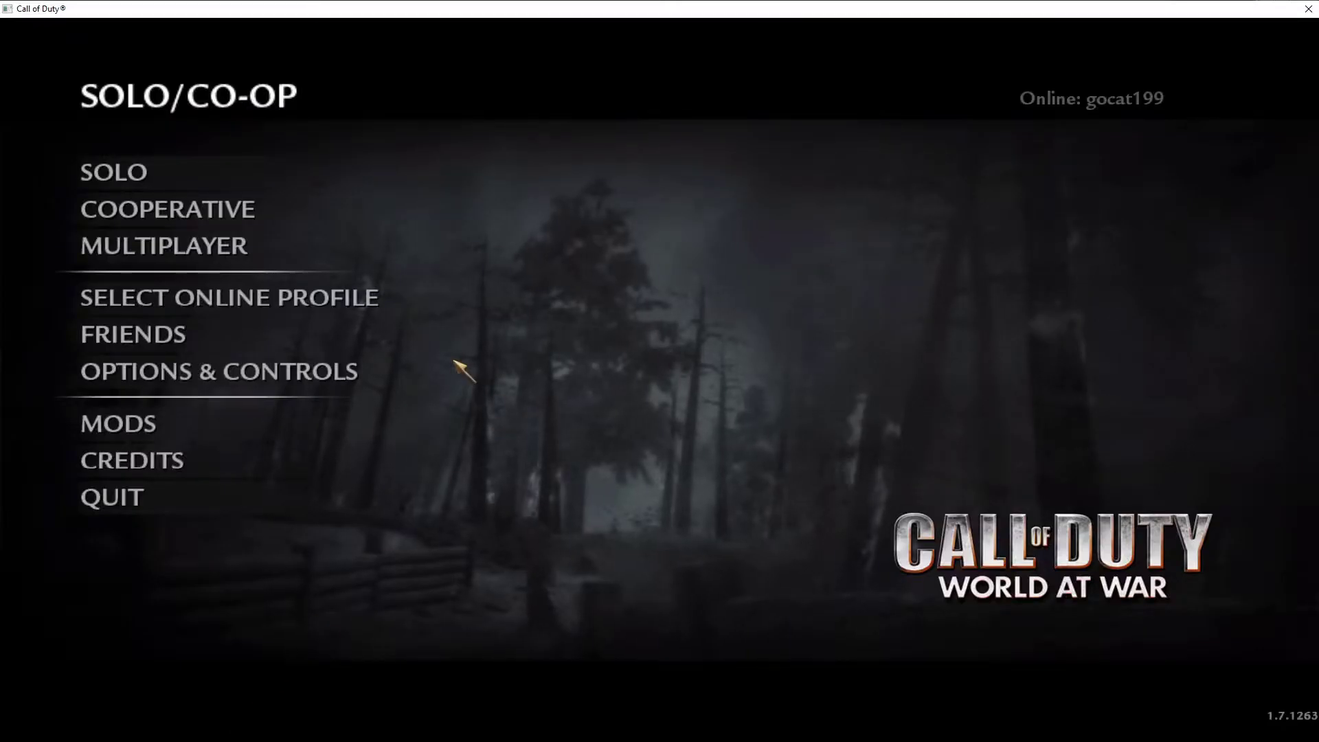
{"action": "key", "text": "alt+Tab"}
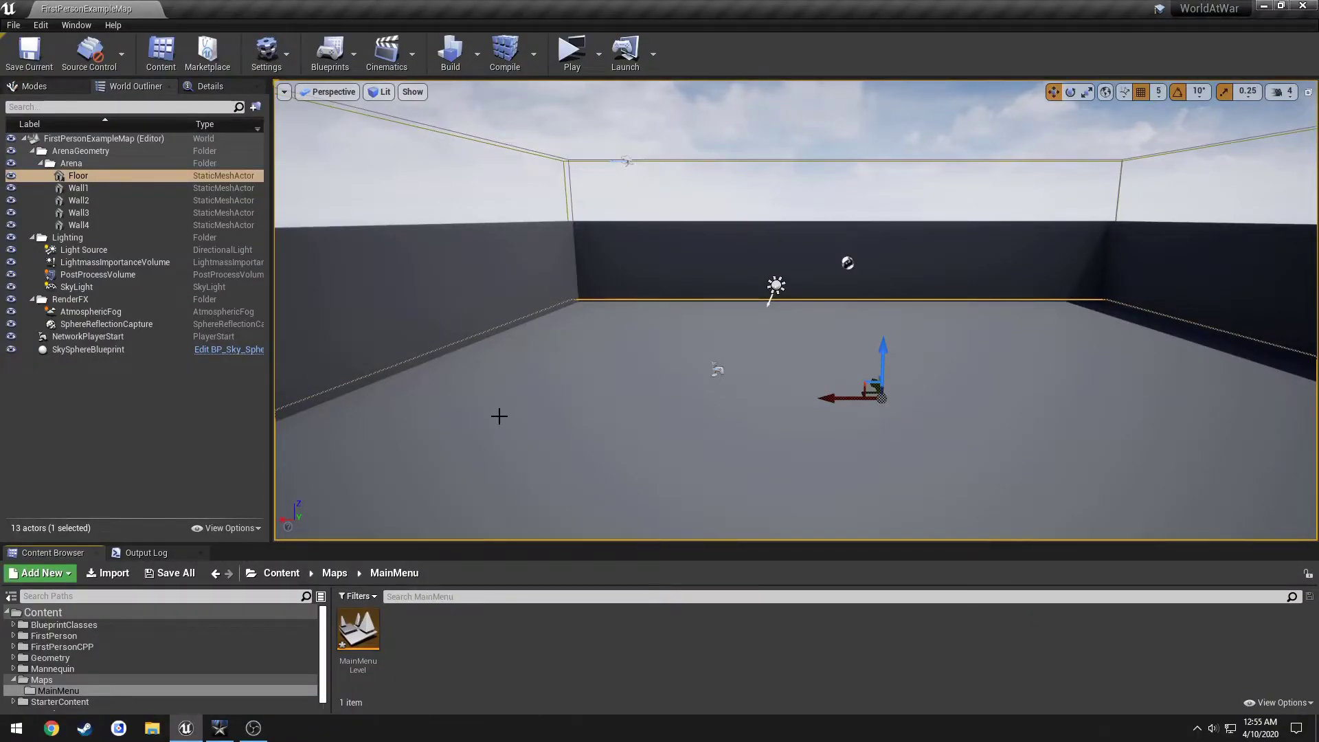
{"action": "key", "text": "alt+Tab"}
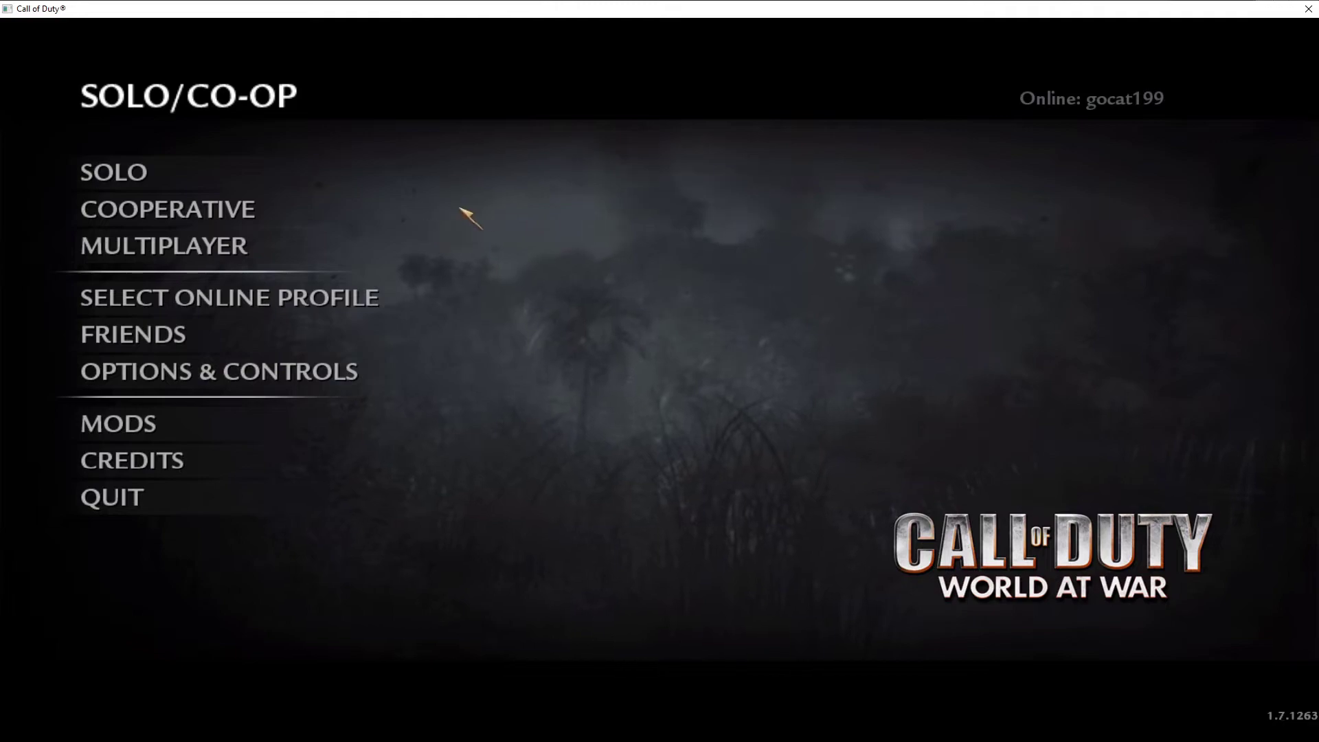
{"action": "left_click", "coordinate": [281, 210]}
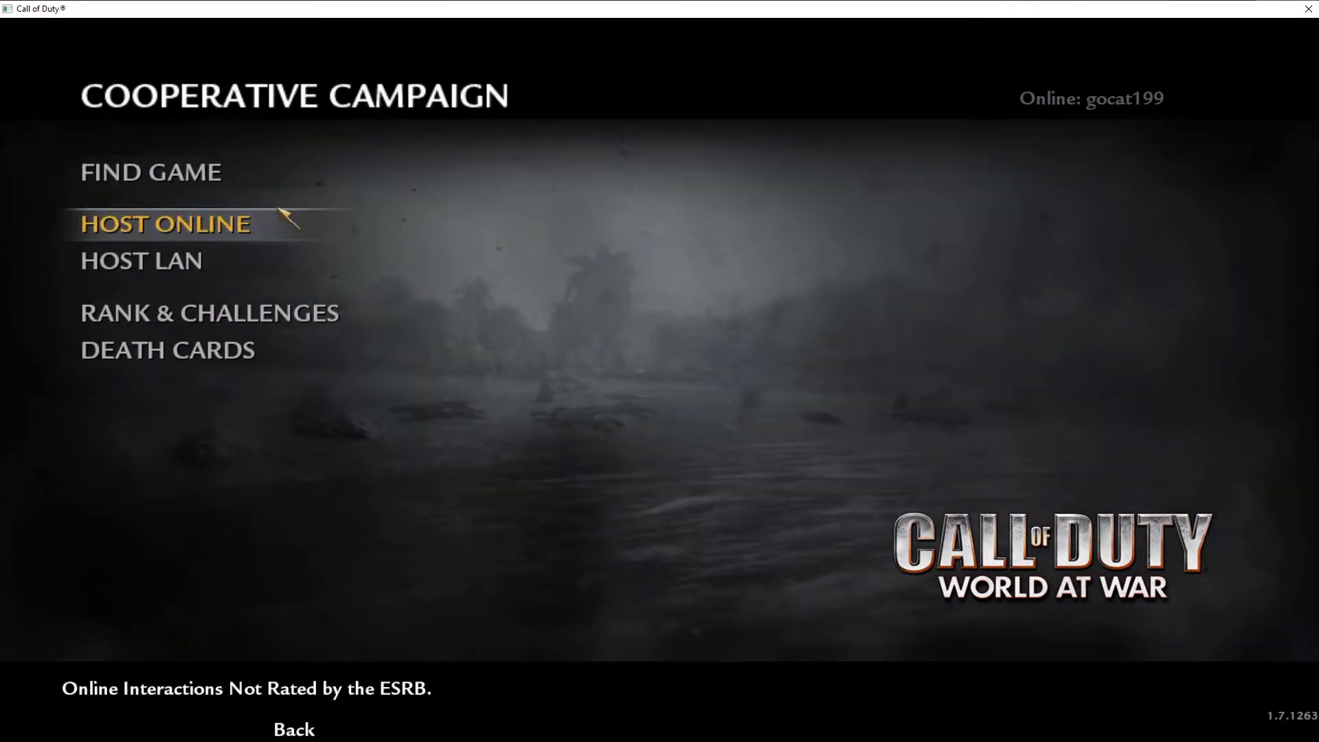
{"action": "left_click", "coordinate": [280, 218]}
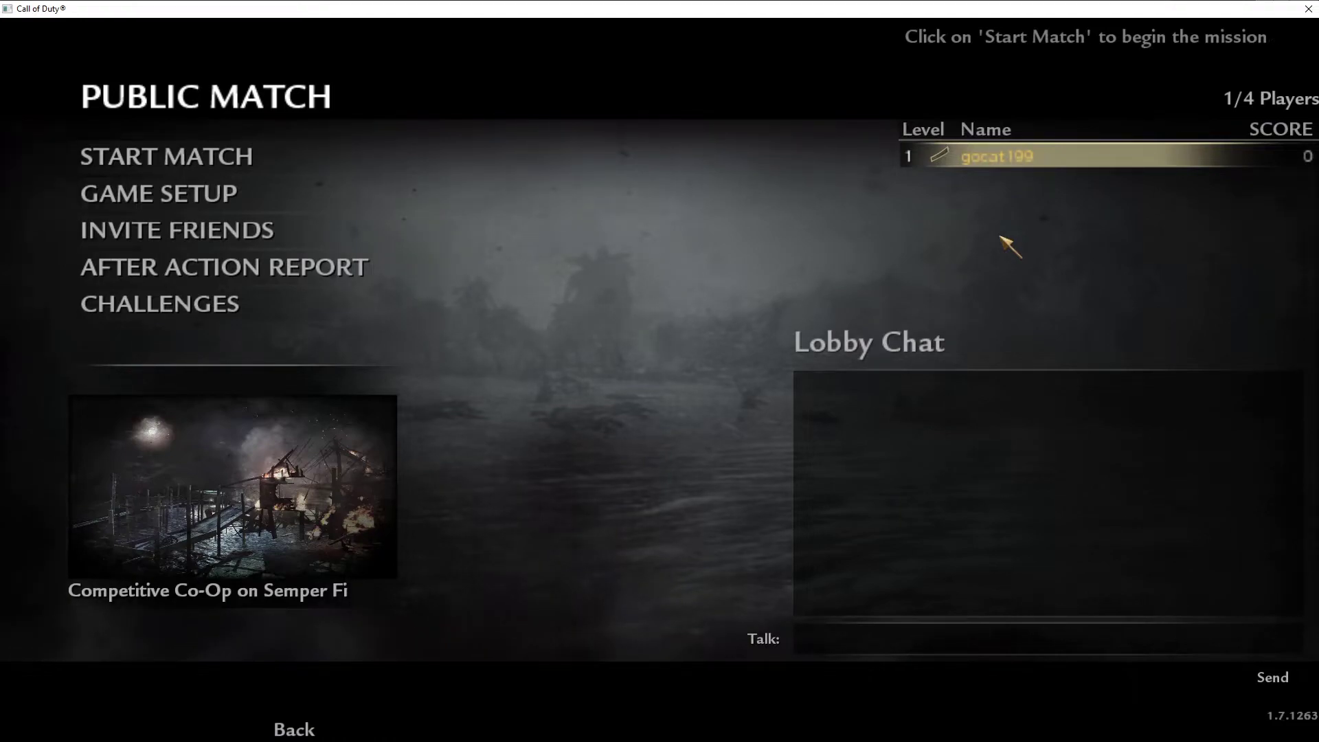
{"action": "left_click", "coordinate": [313, 727]}
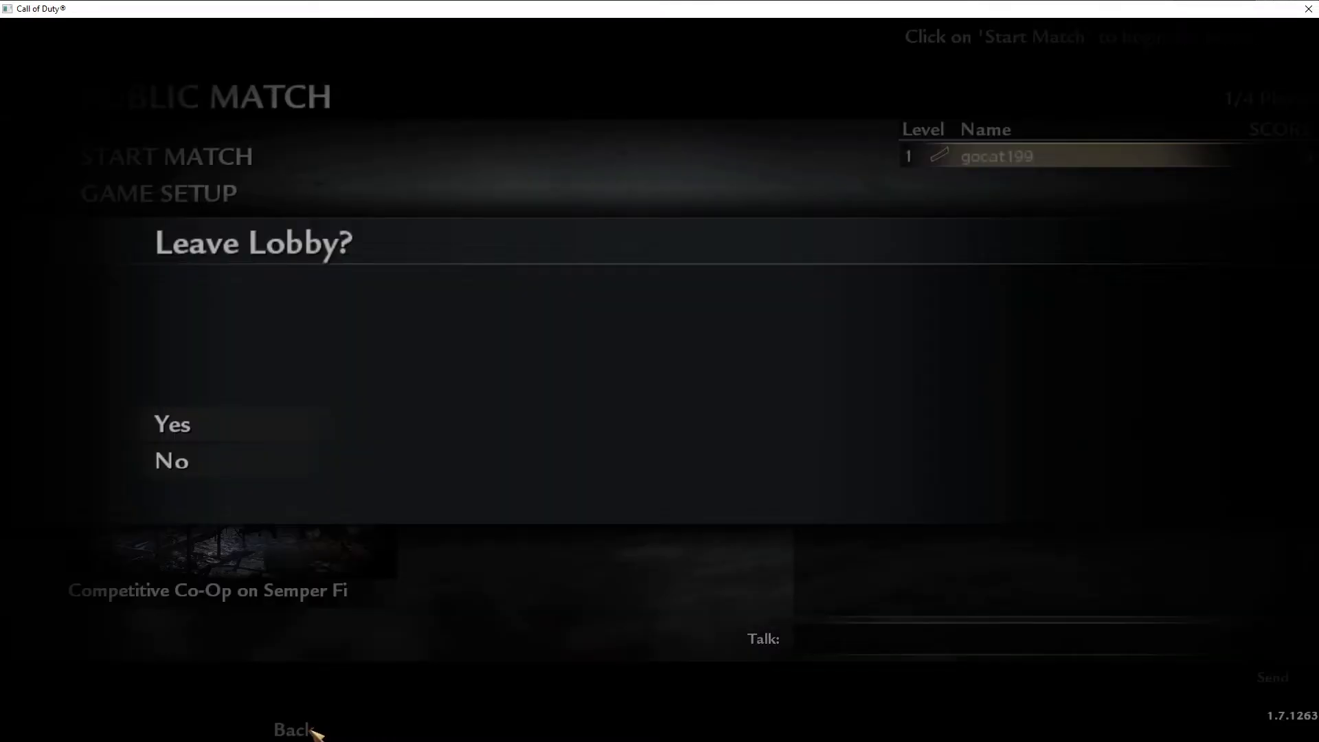
{"action": "left_click", "coordinate": [260, 417]}
{"action": "left_click", "coordinate": [297, 730]}
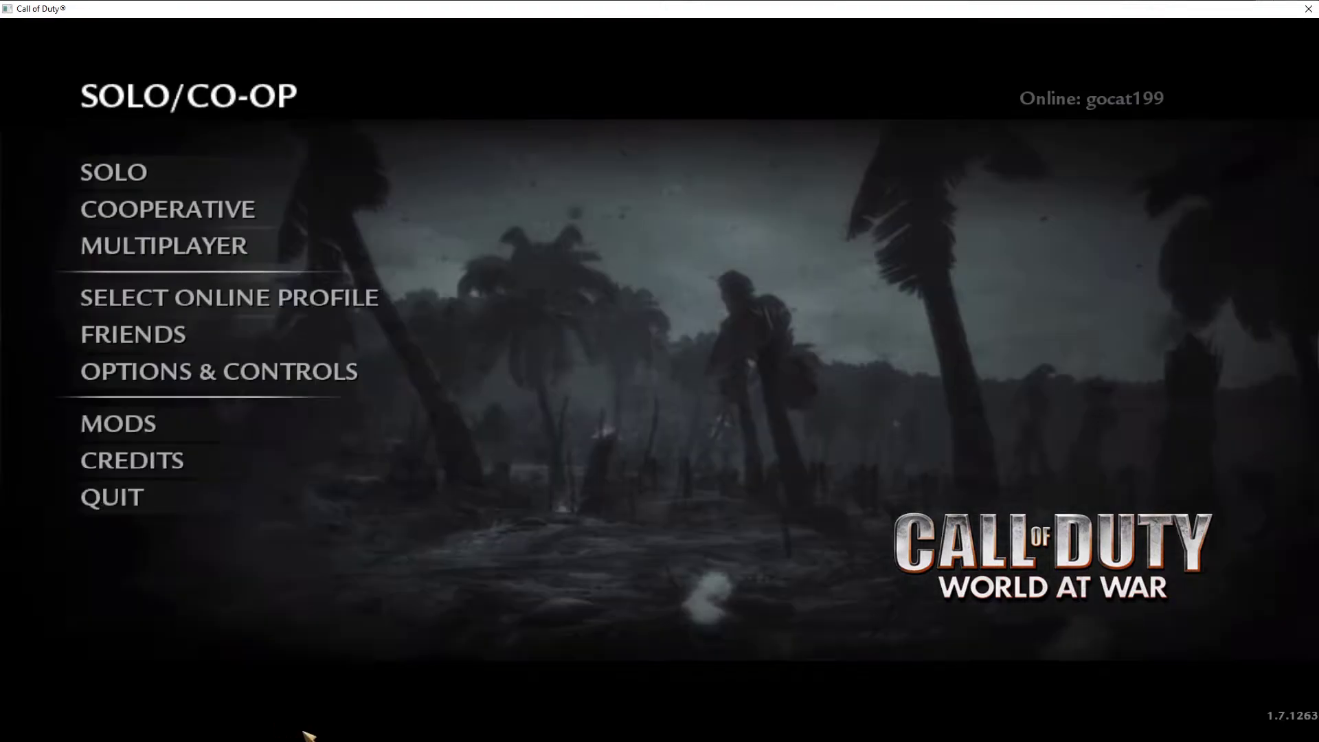
{"action": "left_click", "coordinate": [221, 168]}
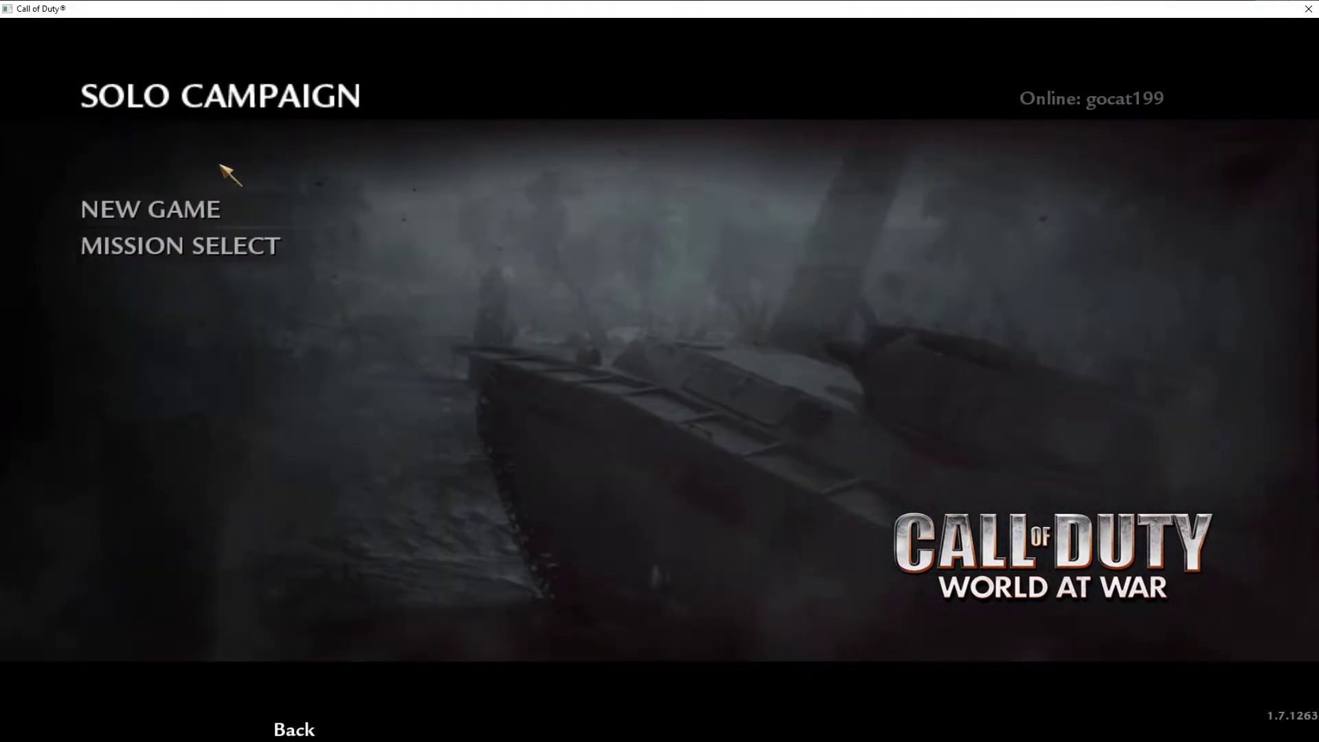
{"action": "left_click", "coordinate": [288, 727]}
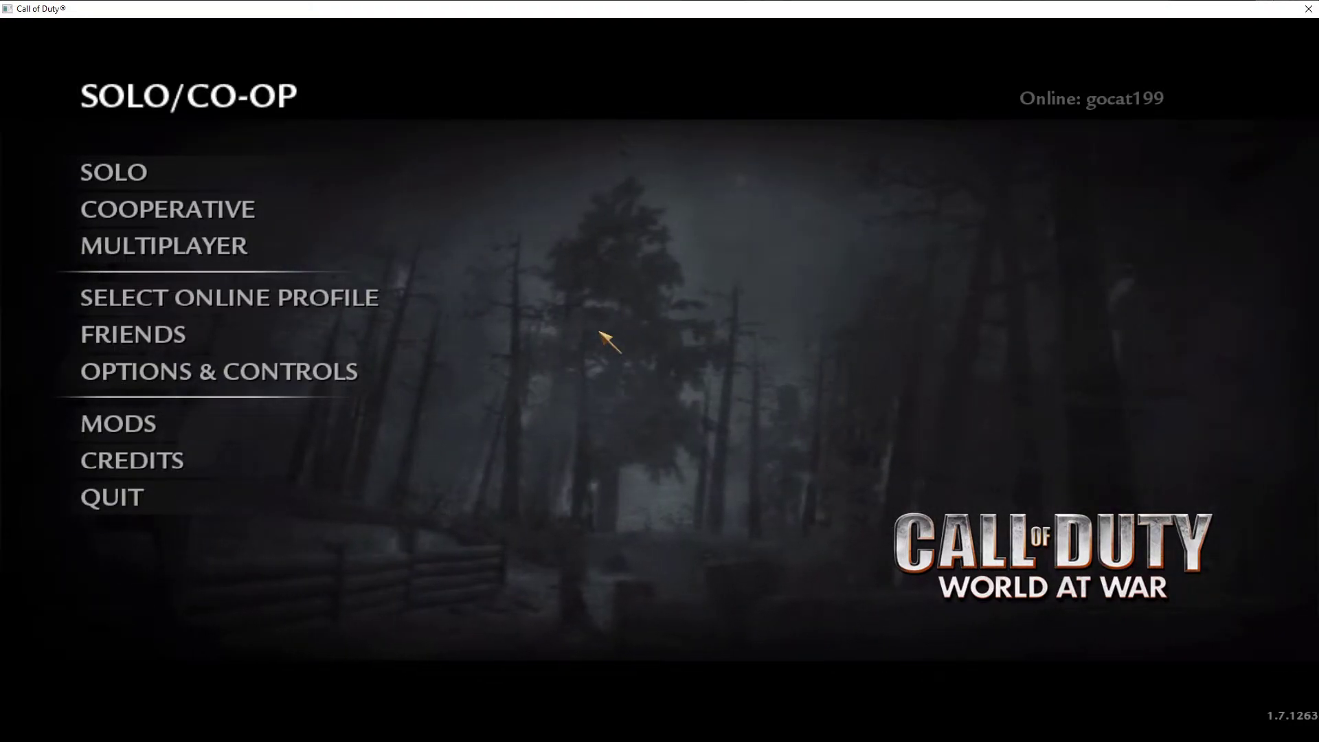
Open the MainMenuLevel map, saving the current level first.
{"action": "key", "text": "alt+Tab"}
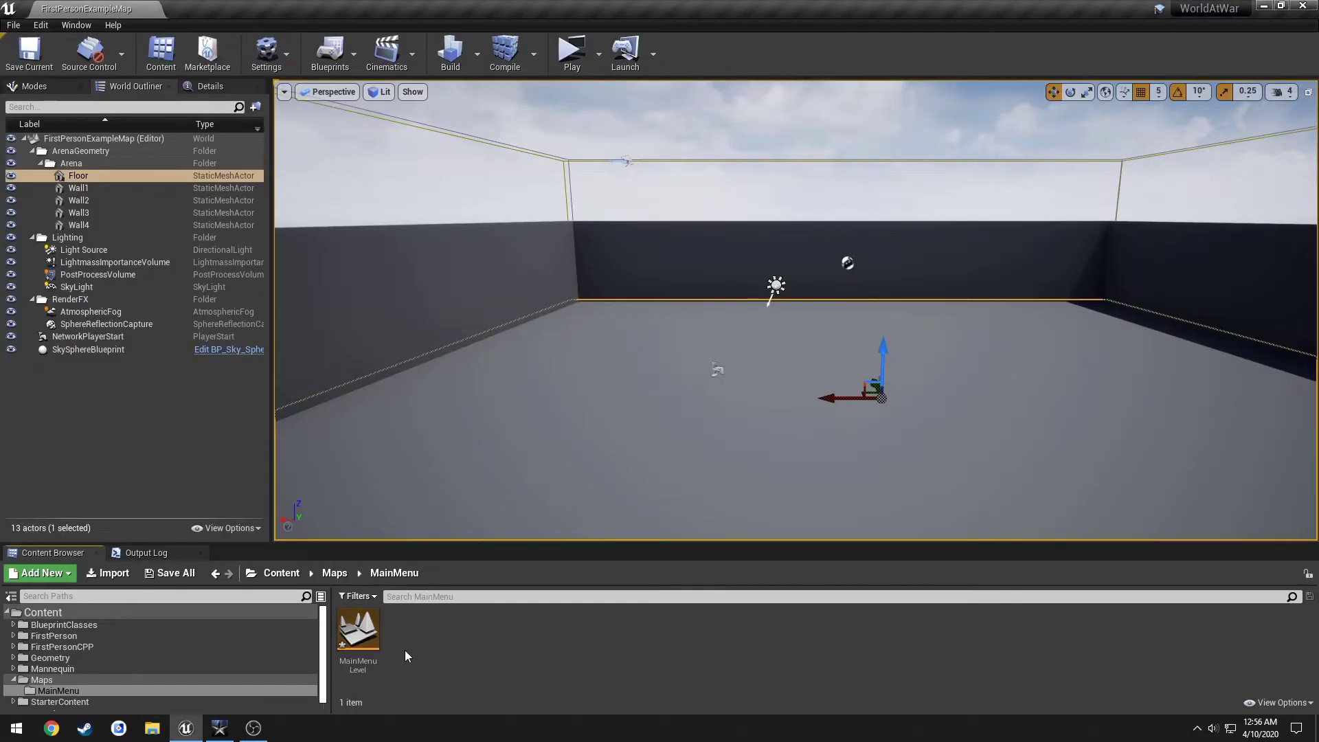
{"action": "double_click", "coordinate": [362, 634]}
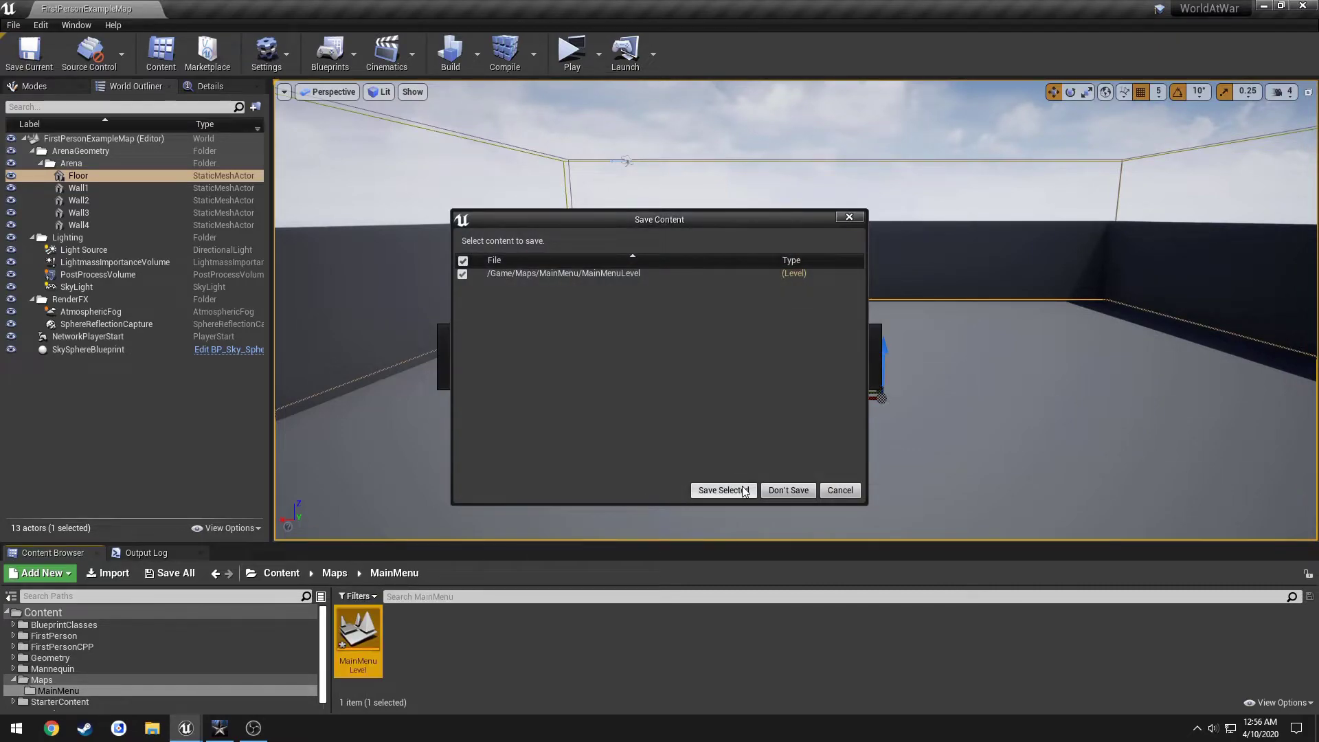
{"action": "left_click", "coordinate": [744, 490]}
Create a widget blueprint named W_MainMenu in the MainMenu folder, then open the Blueprints menu.
{"action": "right_click", "coordinate": [468, 630]}
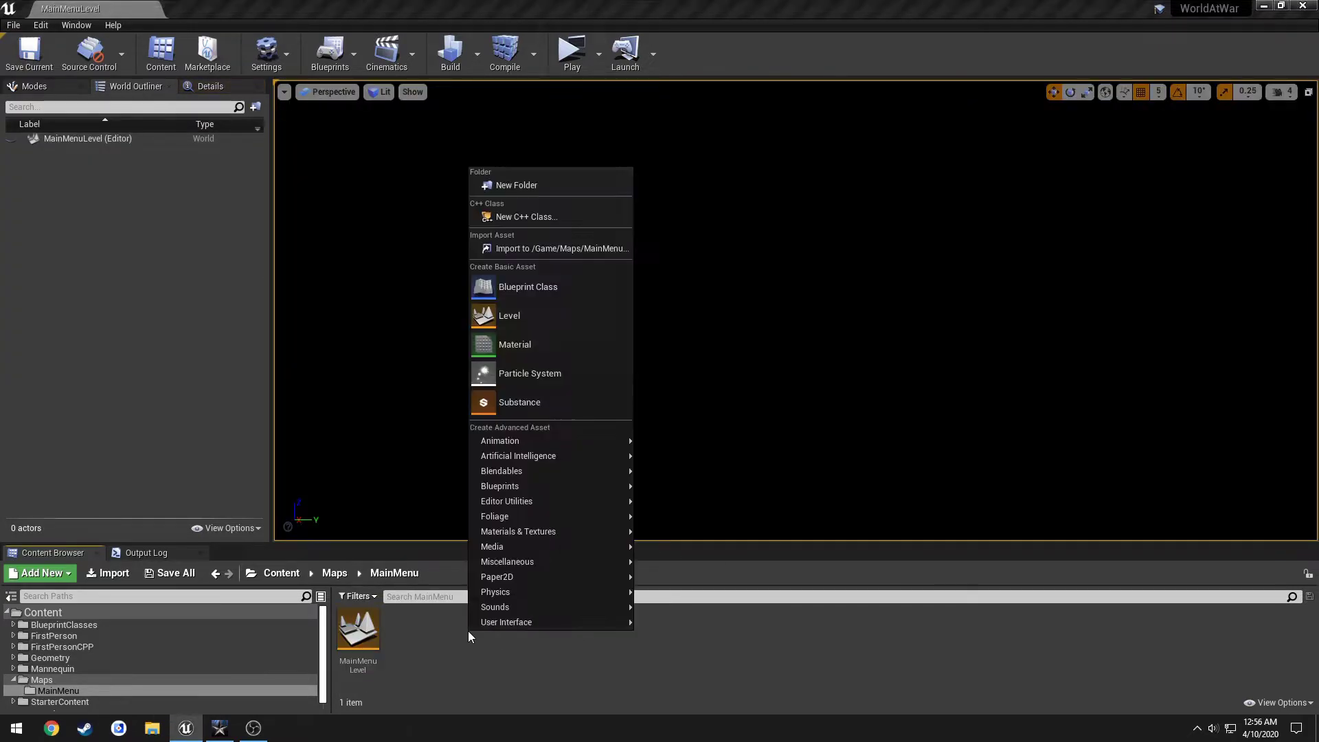
{"action": "mouse_move", "coordinate": [508, 621]}
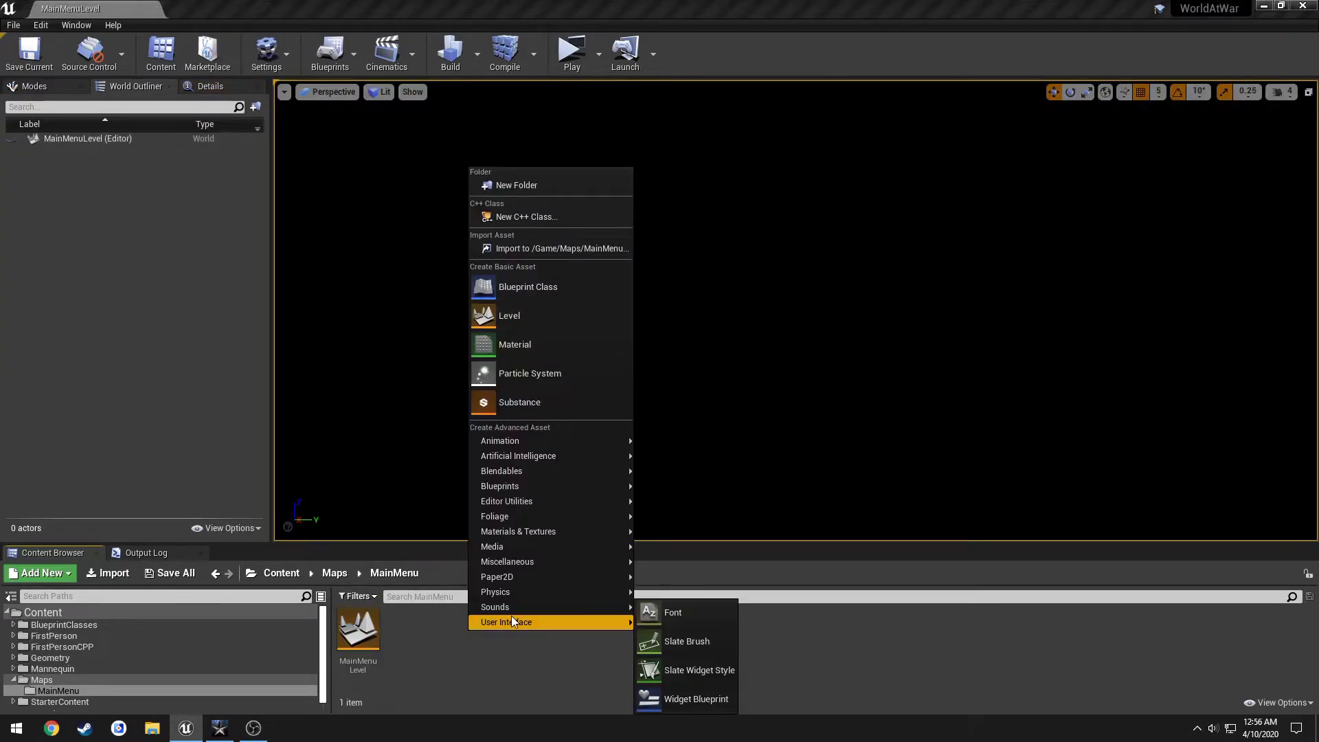
{"action": "left_click", "coordinate": [681, 698]}
{"action": "type", "text": "M"}
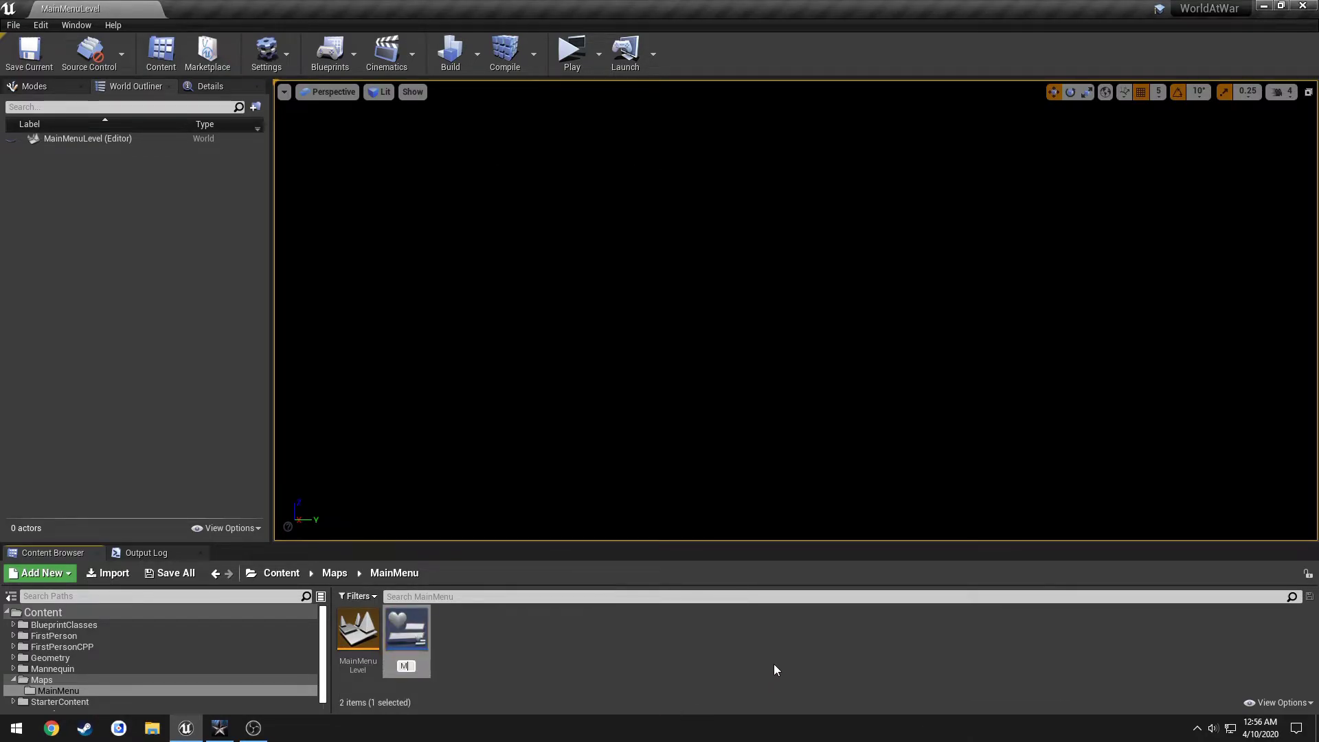
{"action": "type", "text": "ainMenuWidget"}
{"action": "key", "text": "BackSpace"}
{"action": "key", "text": "Return"}
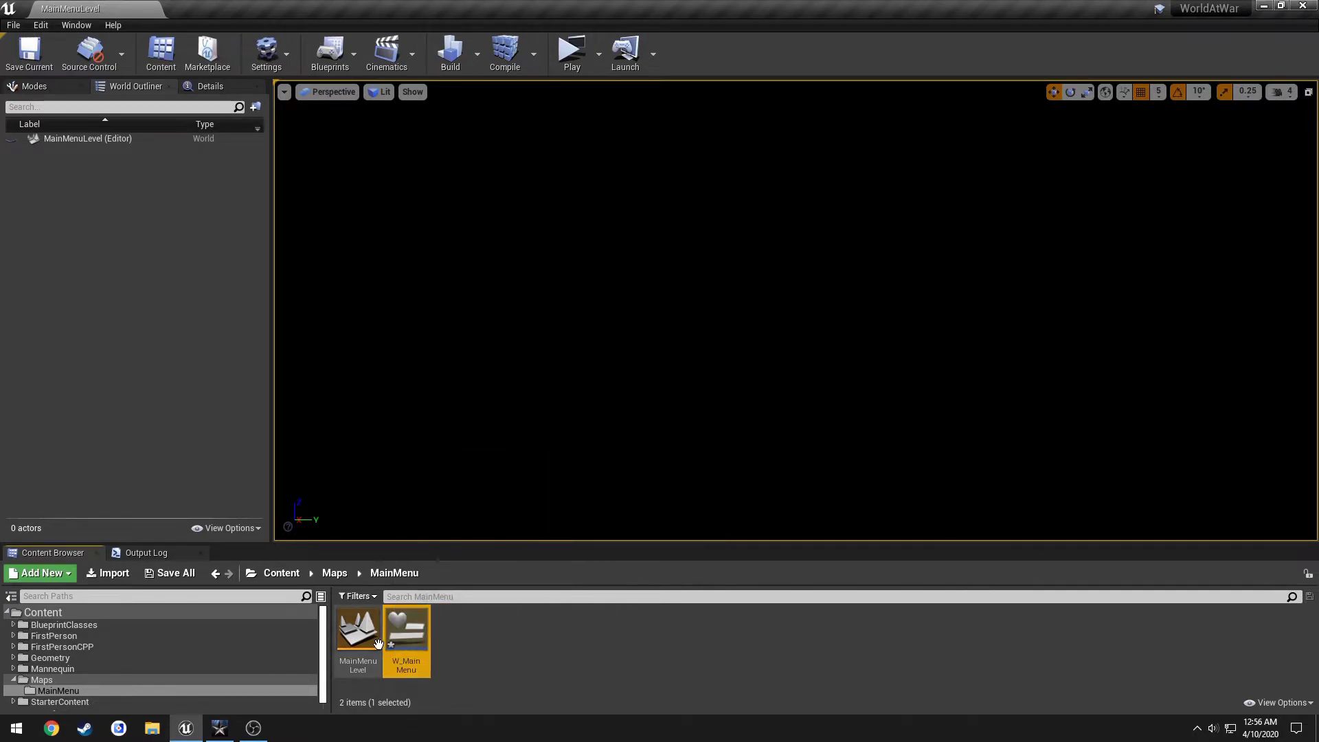
{"action": "left_click", "coordinate": [347, 54]}
Open the MainMenuLevel blueprint and delete Event Tick, keeping only Event BeginPlay.
{"action": "left_click", "coordinate": [361, 174]}
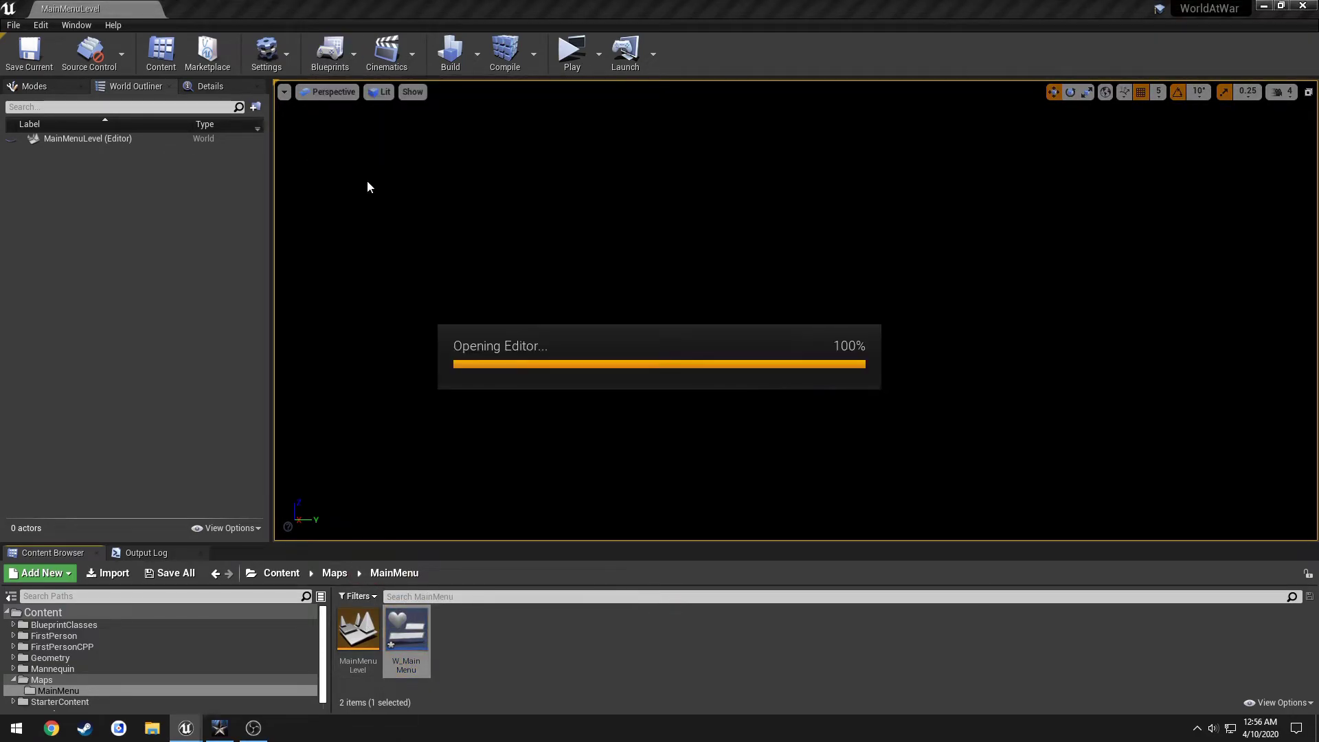
{"action": "left_click_drag", "start_coordinate": [715, 477], "coordinate": [461, 332]}
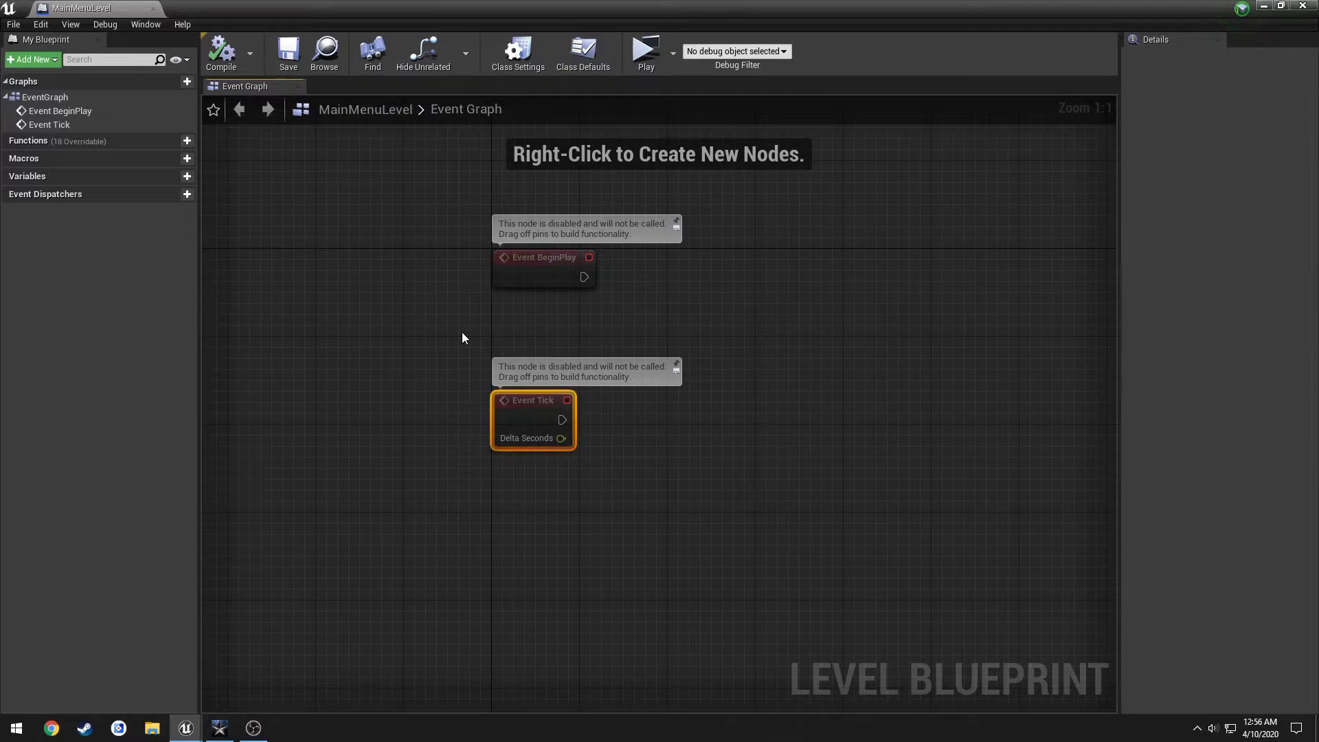
{"action": "key", "text": "Delete"}
{"action": "right_click_drag", "start_coordinate": [459, 335], "coordinate": [419, 379]}
{"action": "left_click_drag", "start_coordinate": [644, 334], "coordinate": [553, 325]}
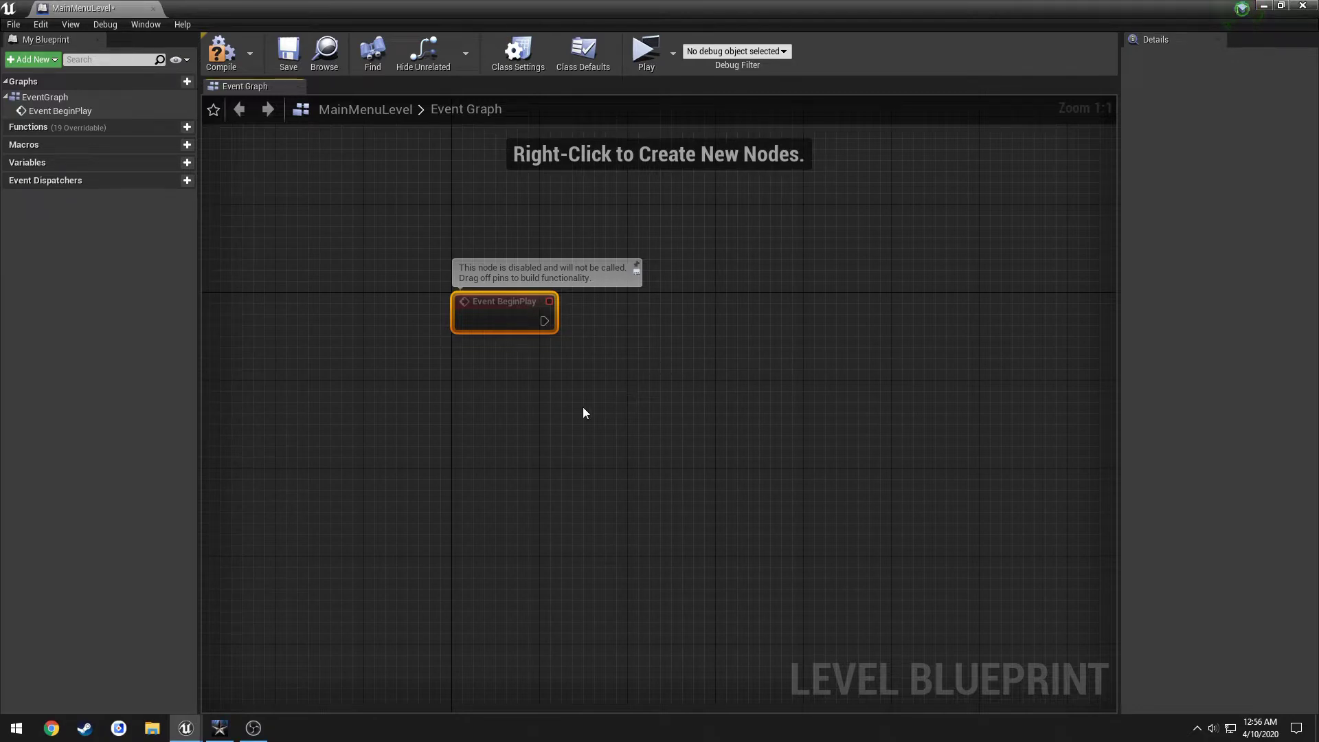
{"action": "left_click", "coordinate": [557, 393]}
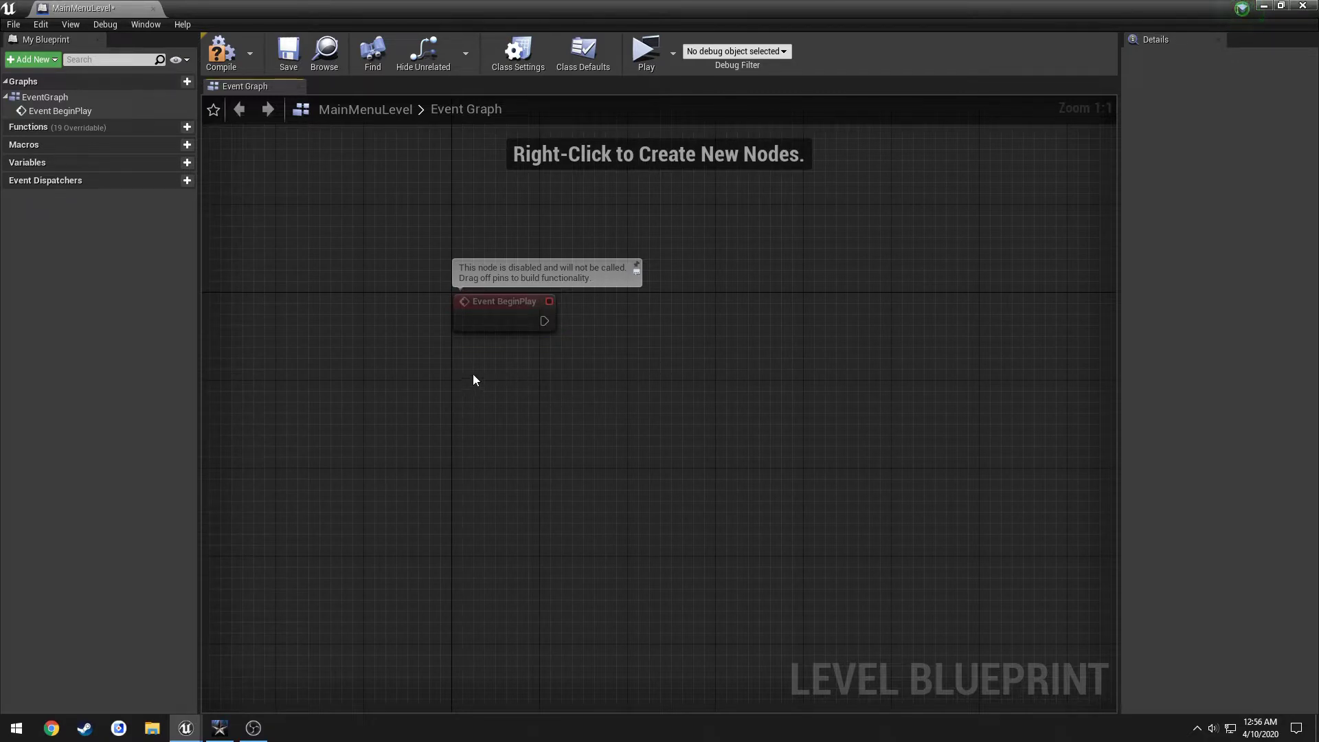
Save the blueprint, then add Get Player Controller feeding a Set Show Mouse Cursor node set true.
{"action": "left_click", "coordinate": [288, 52]}
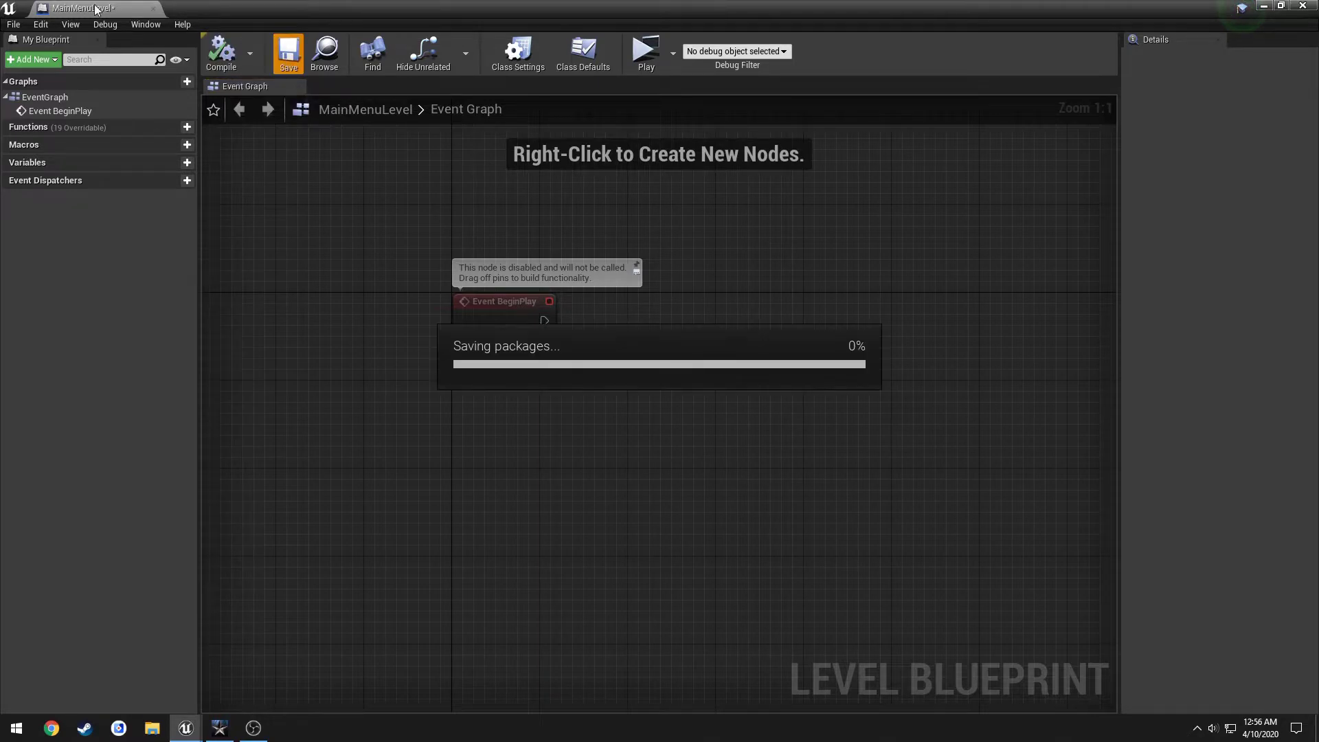
{"action": "left_click_drag", "start_coordinate": [83, 7], "coordinate": [227, 9]}
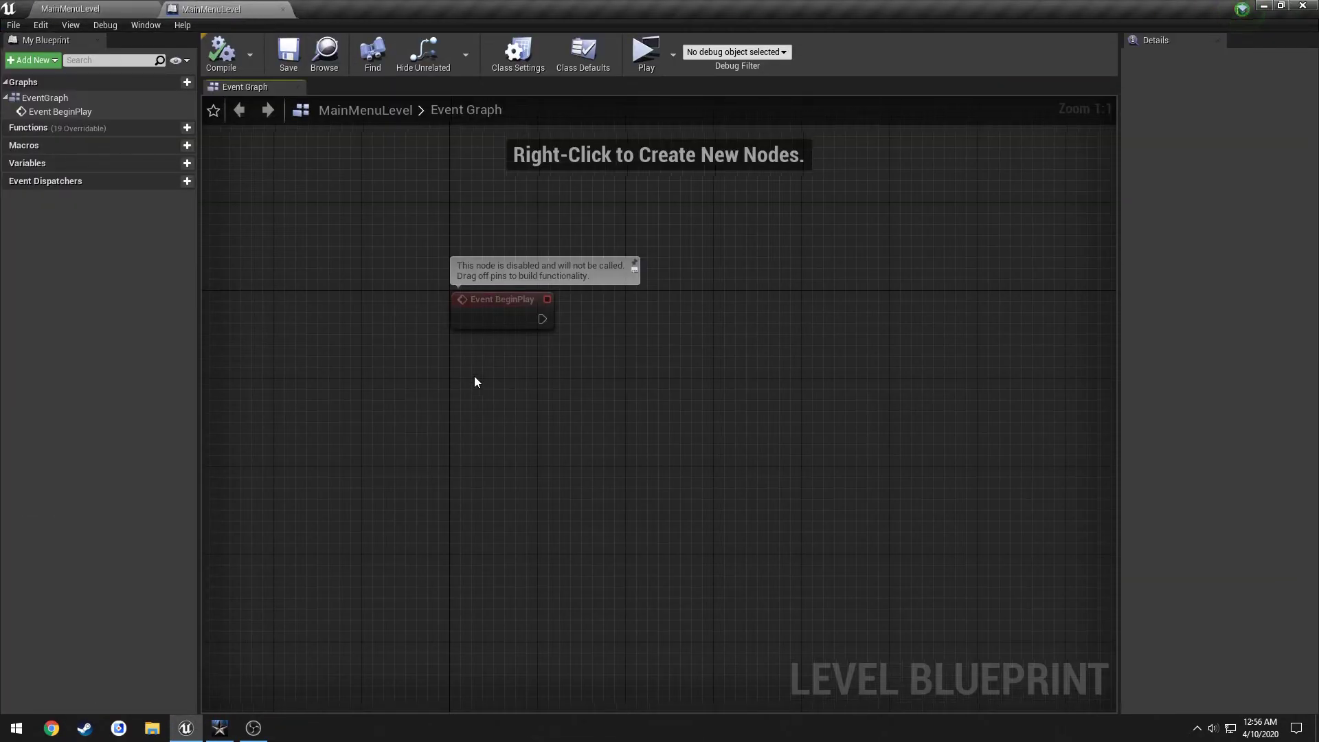
{"action": "right_click_drag", "start_coordinate": [474, 376], "coordinate": [468, 376]}
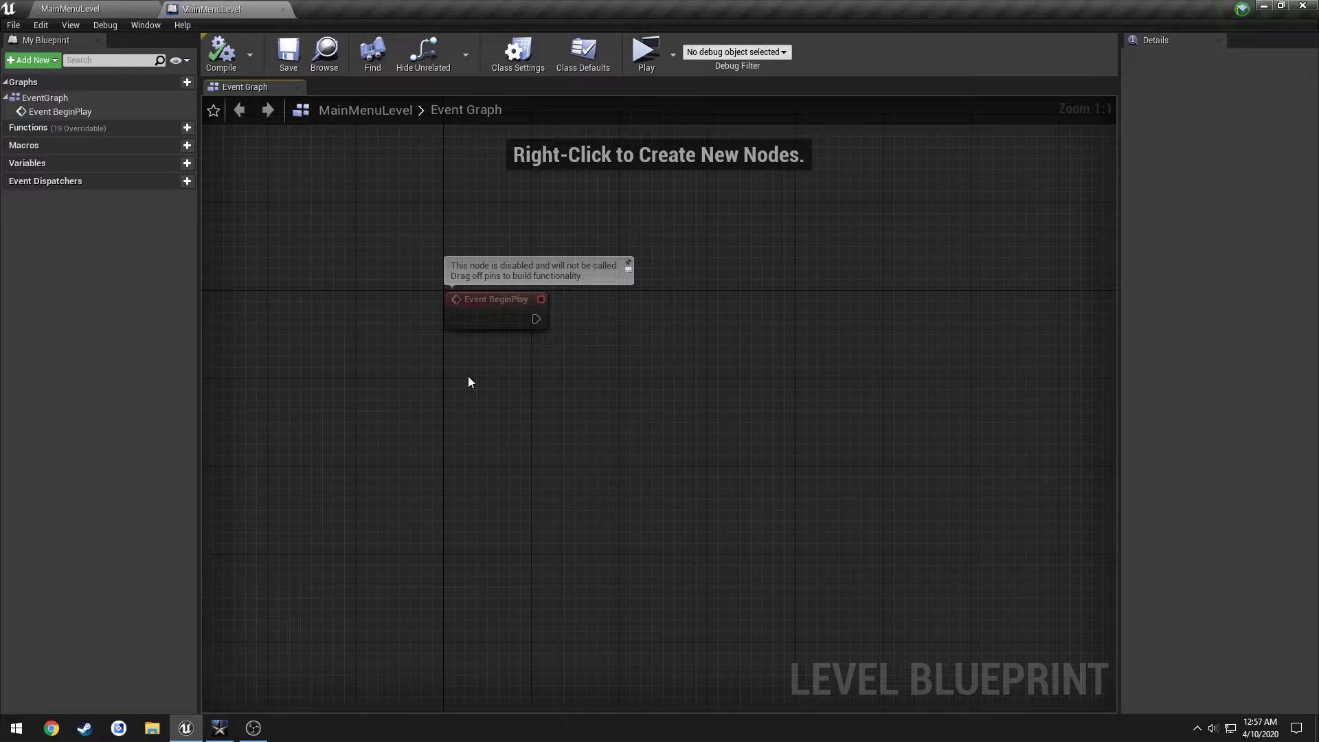
{"action": "right_click", "coordinate": [467, 377]}
{"action": "type", "text": "get player controller"}
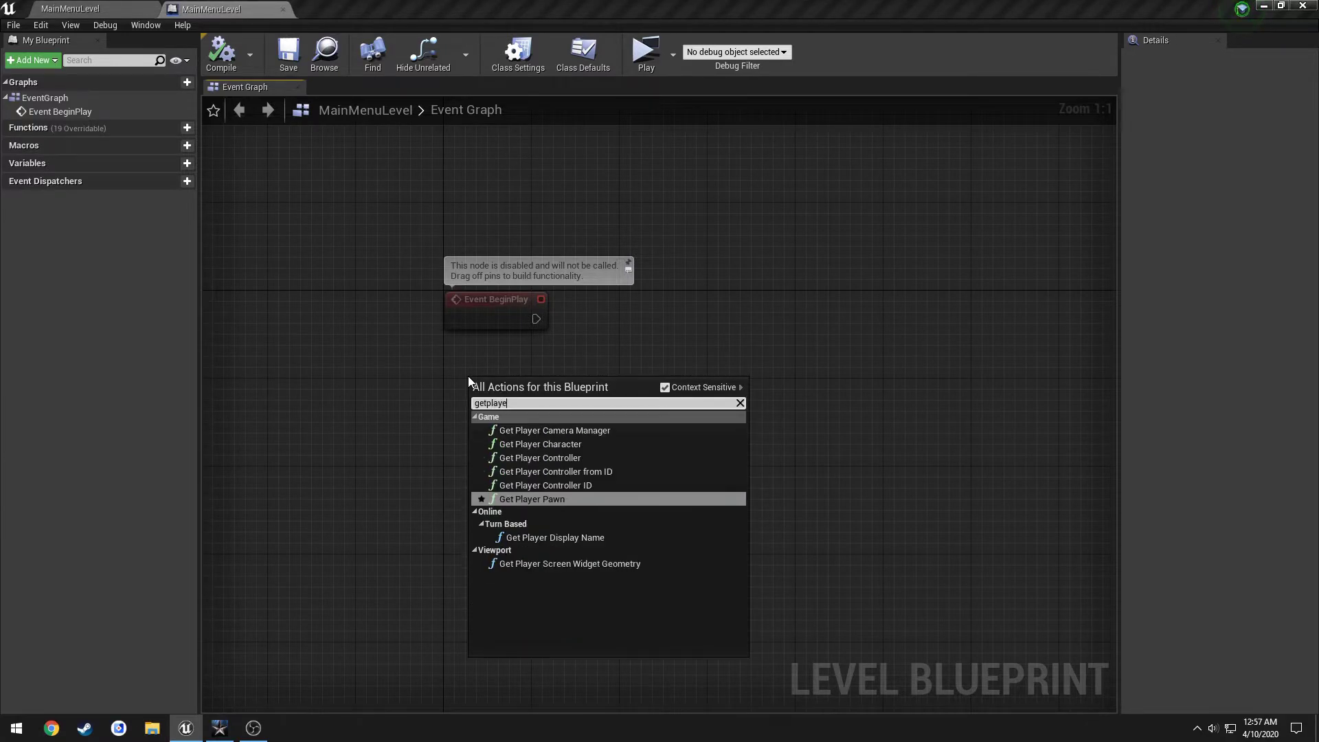
{"action": "key", "text": "Return"}
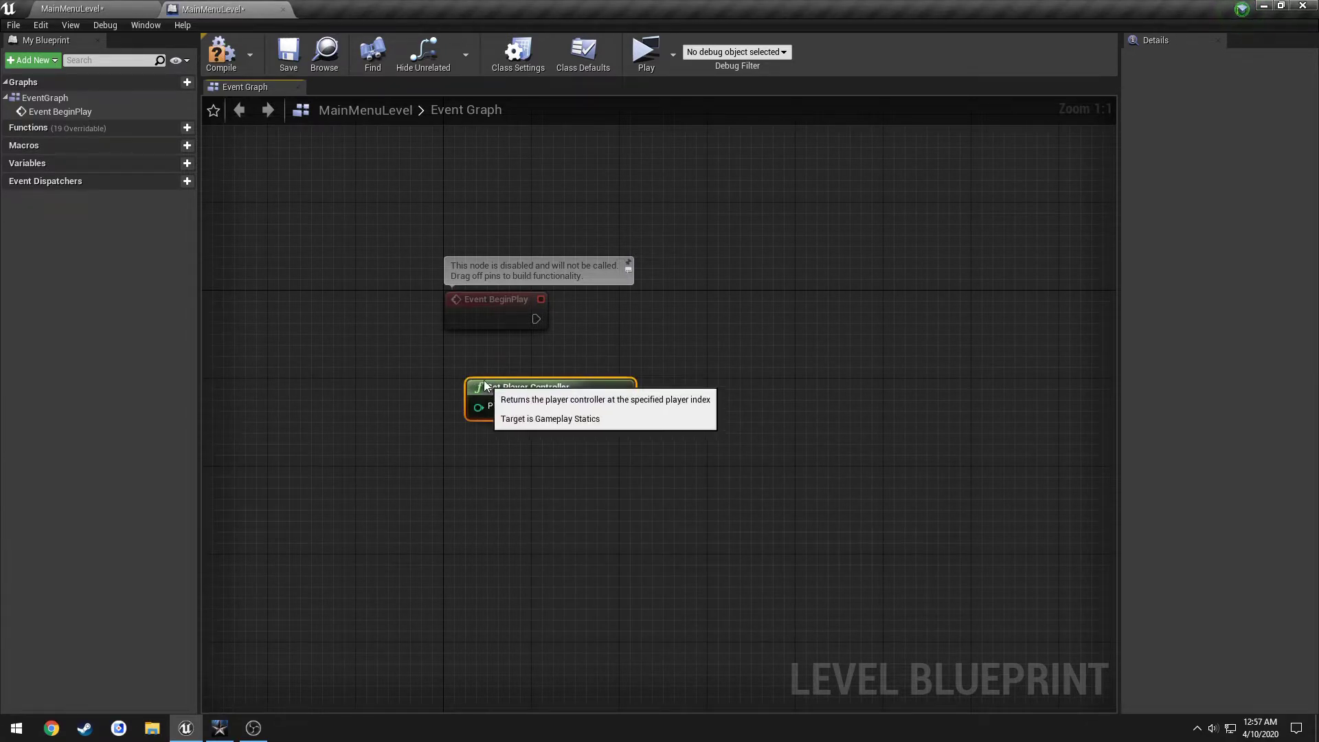
{"action": "left_click_drag", "start_coordinate": [469, 382], "coordinate": [448, 349]}
{"action": "left_click_drag", "start_coordinate": [599, 373], "coordinate": [665, 327]}
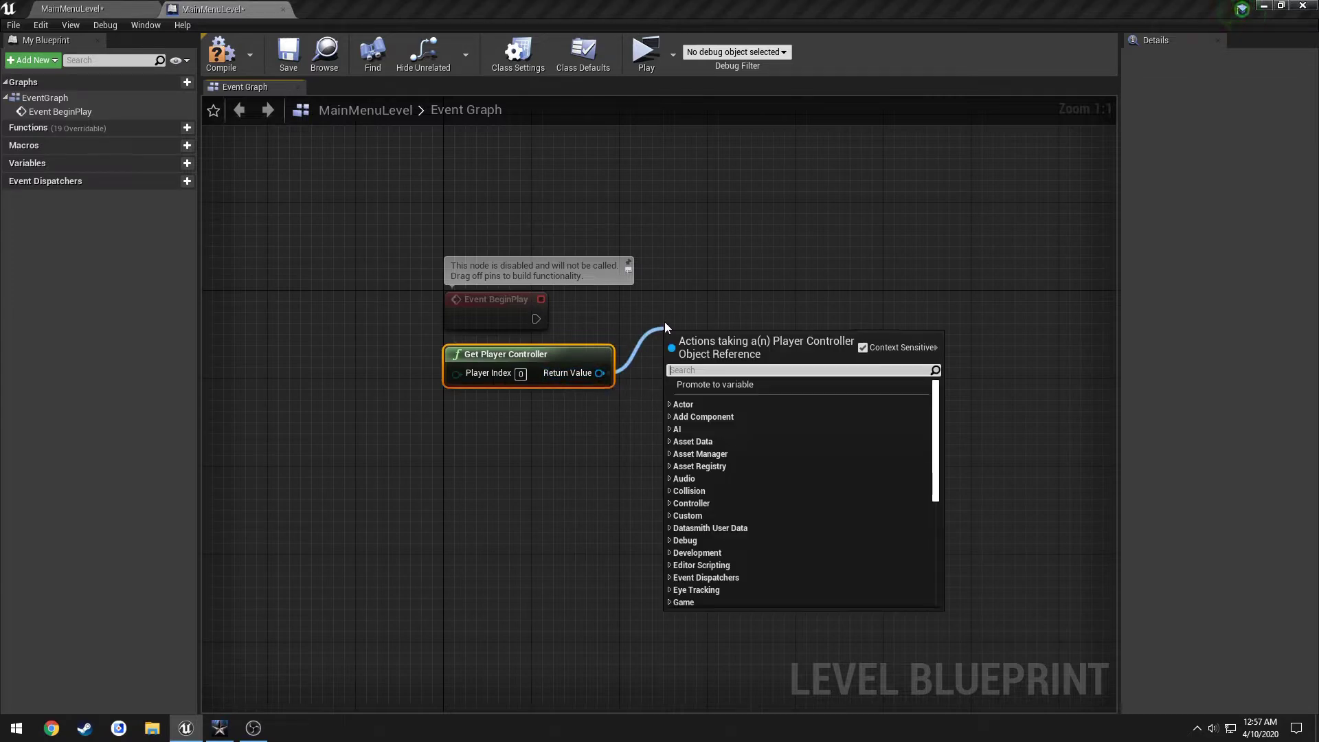
{"action": "type", "text": "showm"}
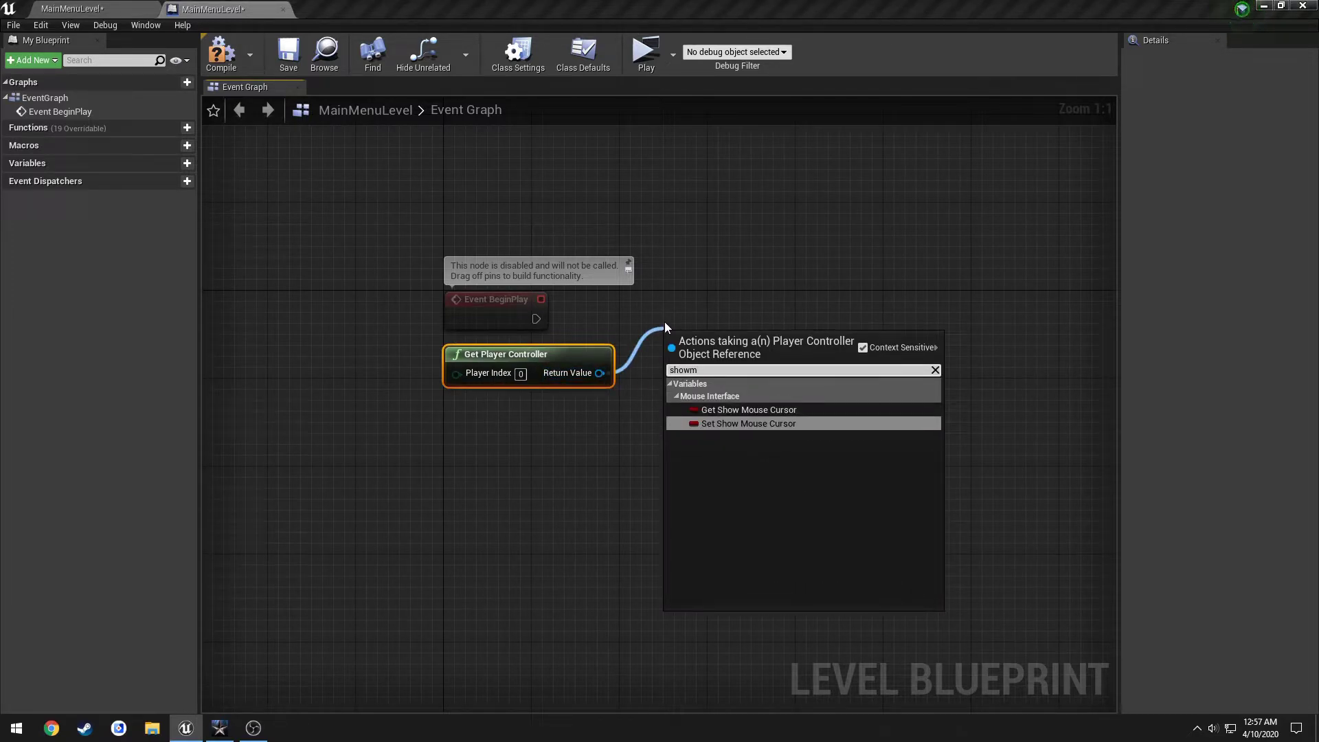
{"action": "key", "text": "Return"}
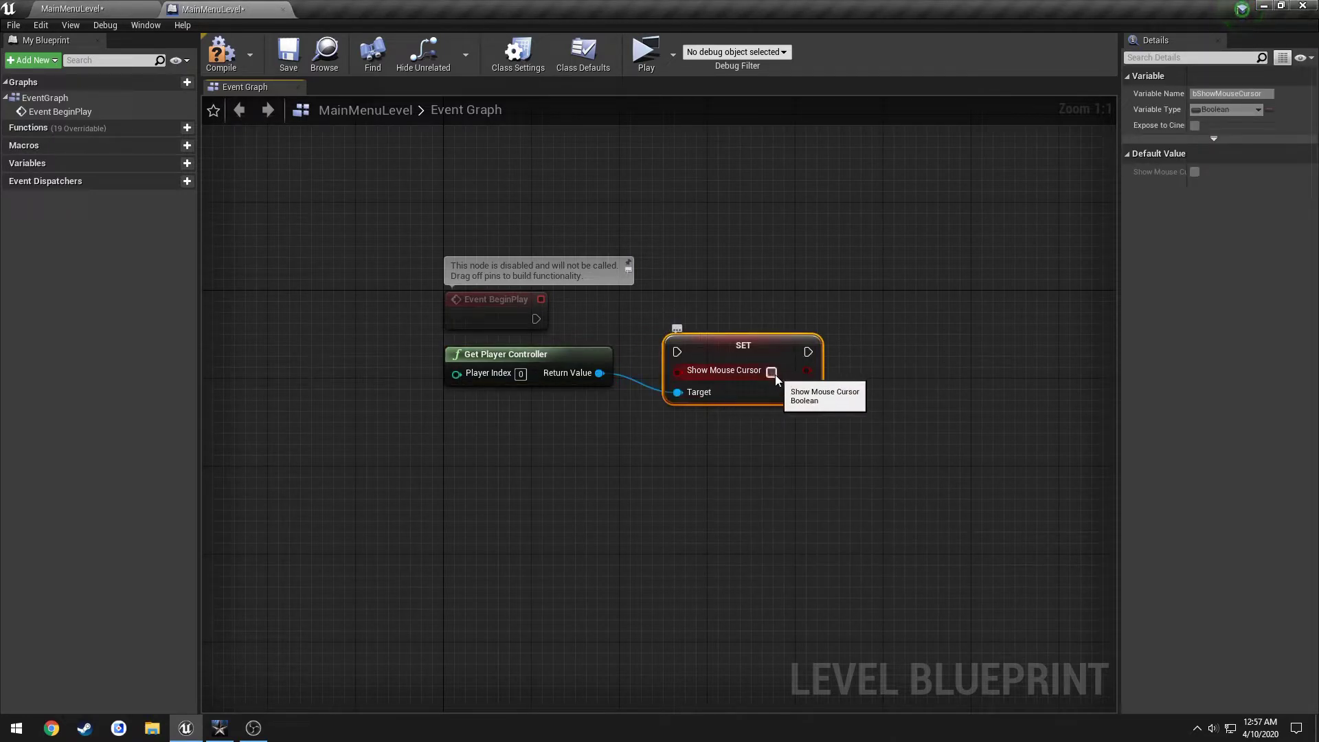
{"action": "left_click", "coordinate": [772, 371]}
Wire BeginPlay into the SET node and chain it to Set Input Mode UI Only.
{"action": "left_click_drag", "start_coordinate": [677, 352], "coordinate": [536, 319]}
{"action": "left_click_drag", "start_coordinate": [757, 343], "coordinate": [735, 299]}
{"action": "left_click_drag", "start_coordinate": [600, 373], "coordinate": [784, 315], "text": "ctrl"}
{"action": "type", "text": "set input mode"}
{"action": "key", "text": "Return"}
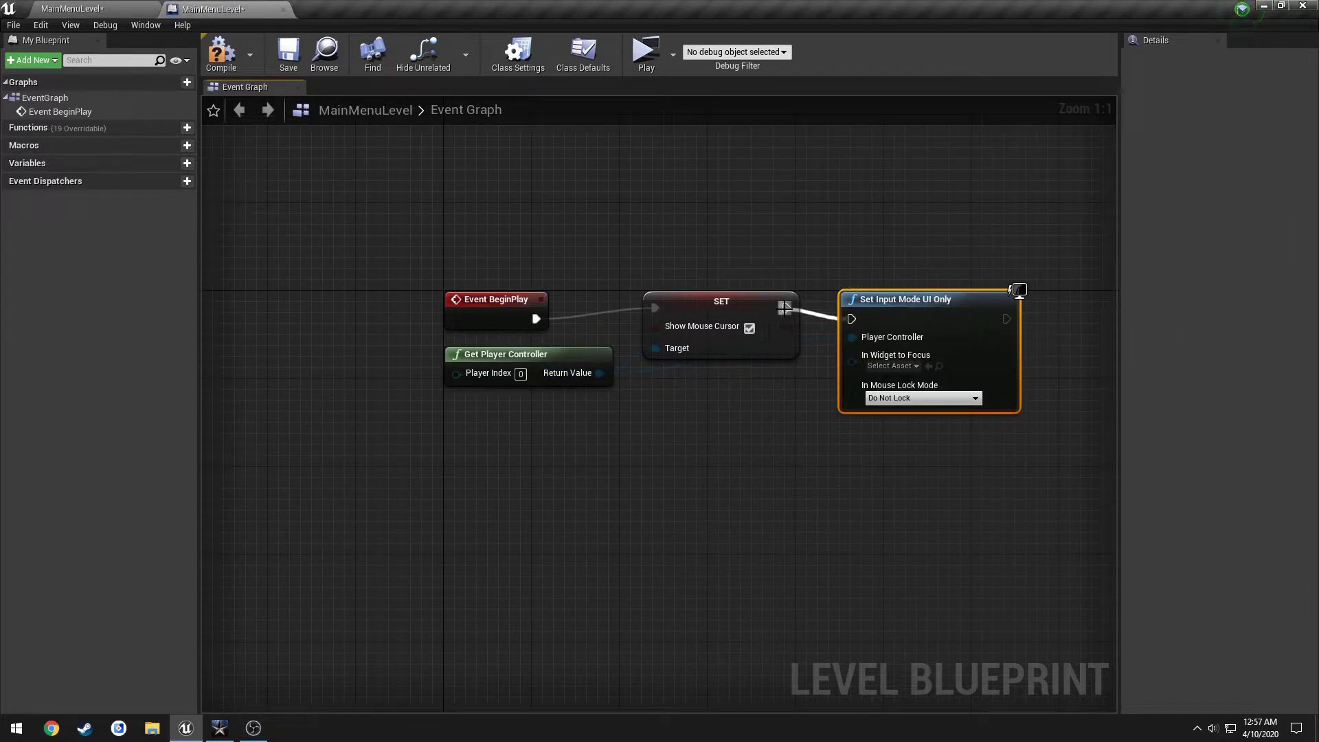
{"action": "right_click_drag", "start_coordinate": [895, 366], "coordinate": [635, 352]}
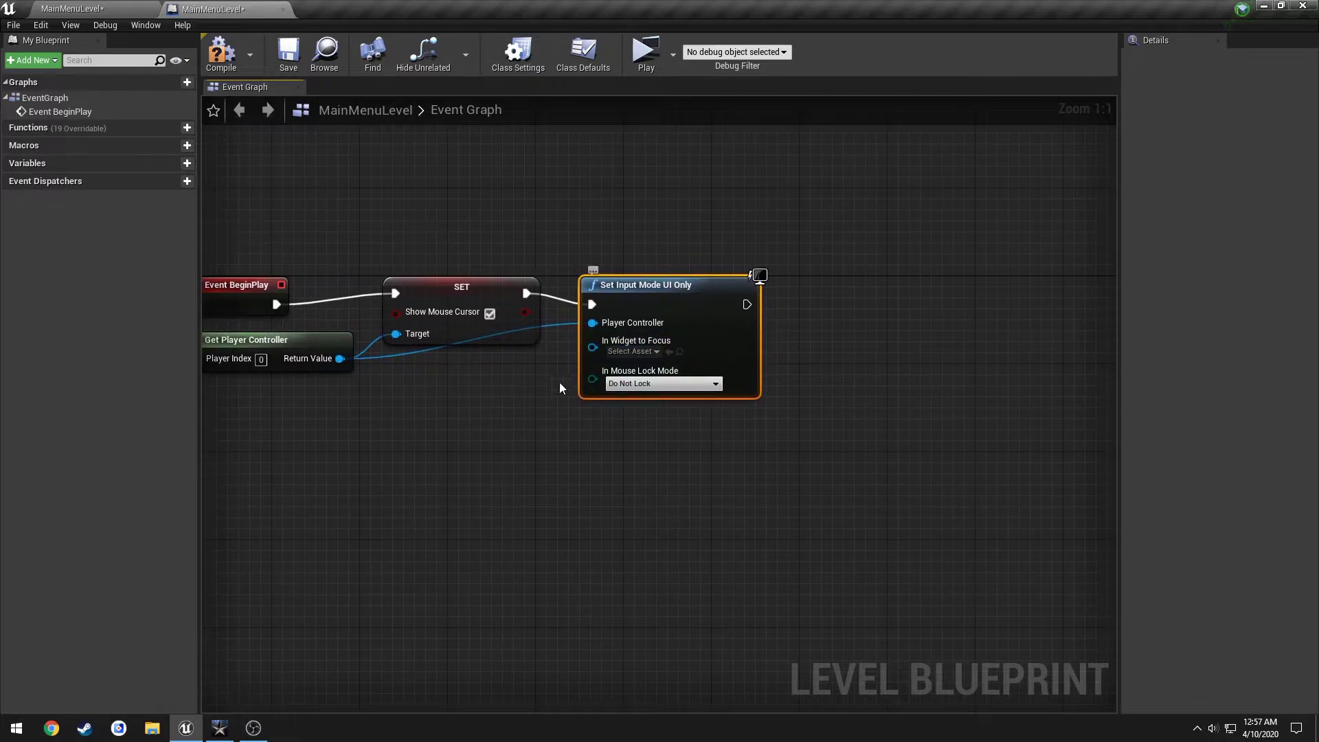
{"action": "right_click_drag", "start_coordinate": [562, 382], "coordinate": [443, 383]}
Chain a Create Widget node with class W_MainMenu after Set Input Mode UI Only.
{"action": "right_click", "coordinate": [739, 405]}
{"action": "type", "text": "create"}
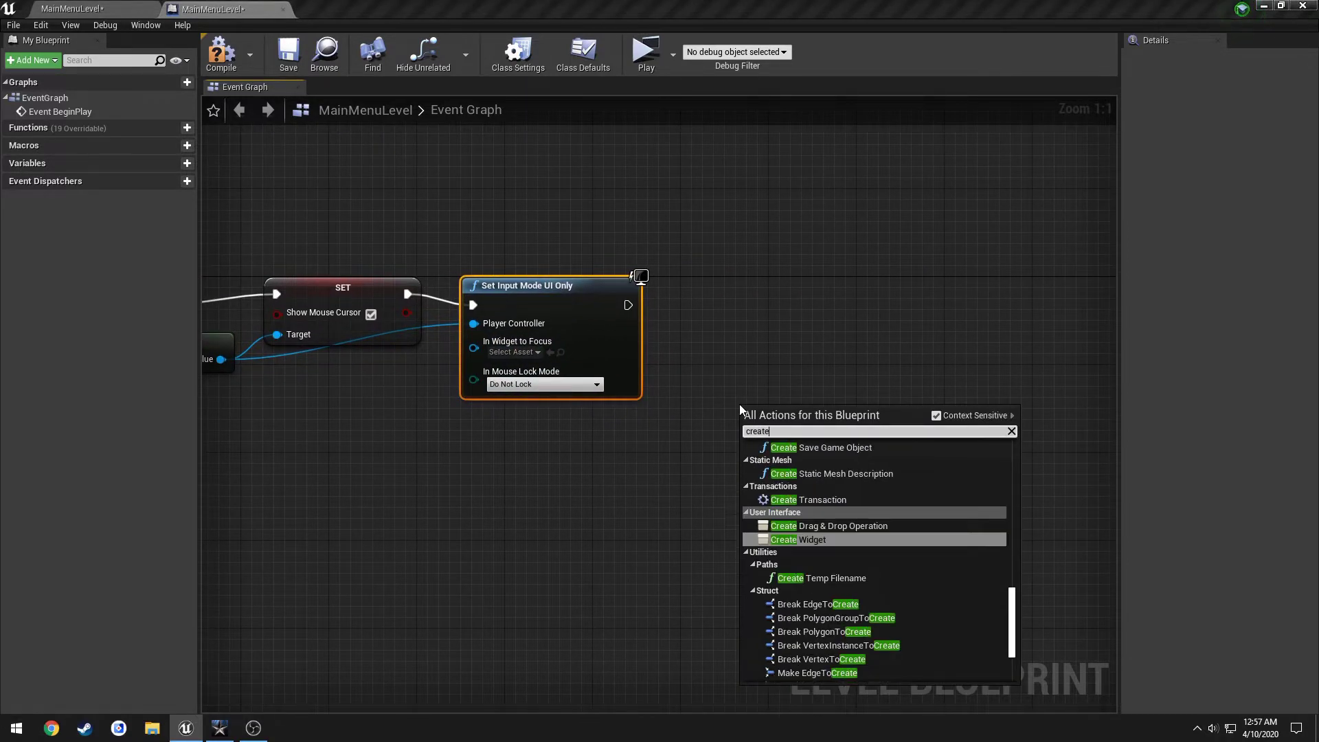
{"action": "key", "text": "Return"}
{"action": "left_click_drag", "start_coordinate": [769, 418], "coordinate": [704, 286]}
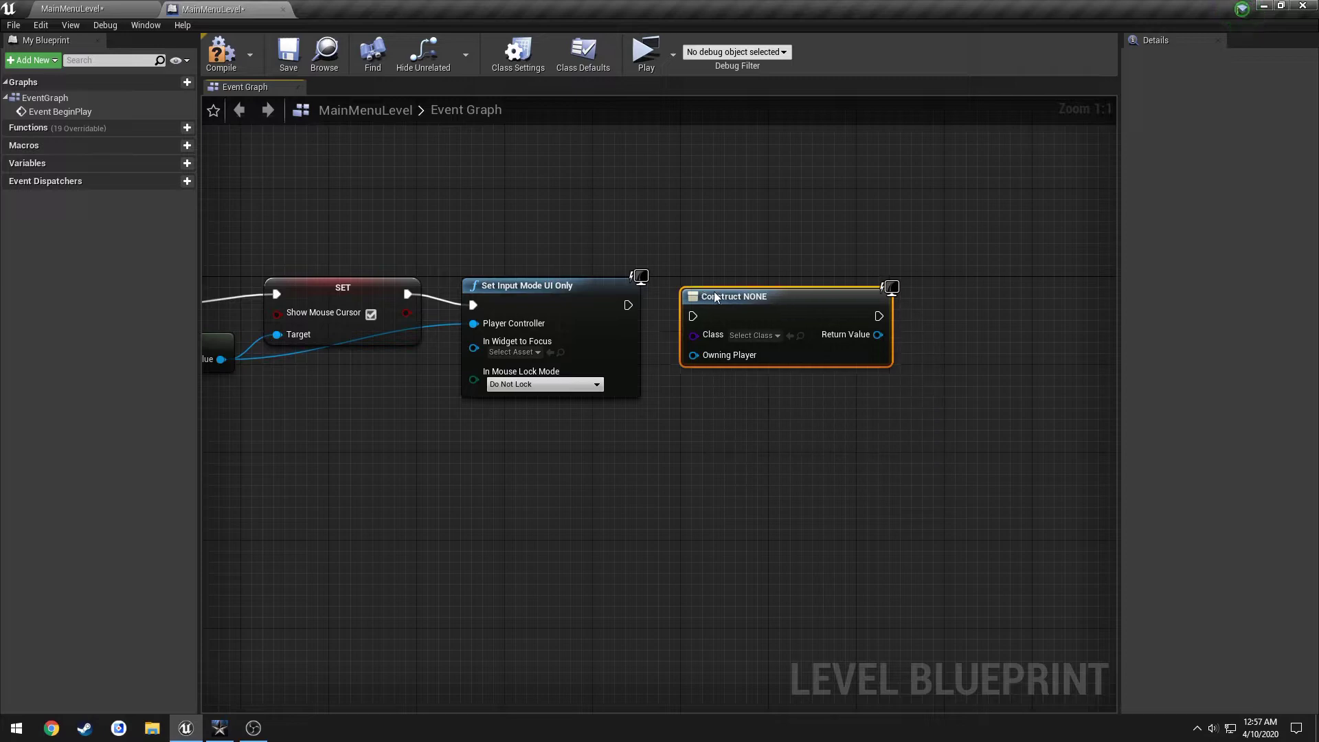
{"action": "left_click_drag", "start_coordinate": [628, 305], "coordinate": [682, 304]}
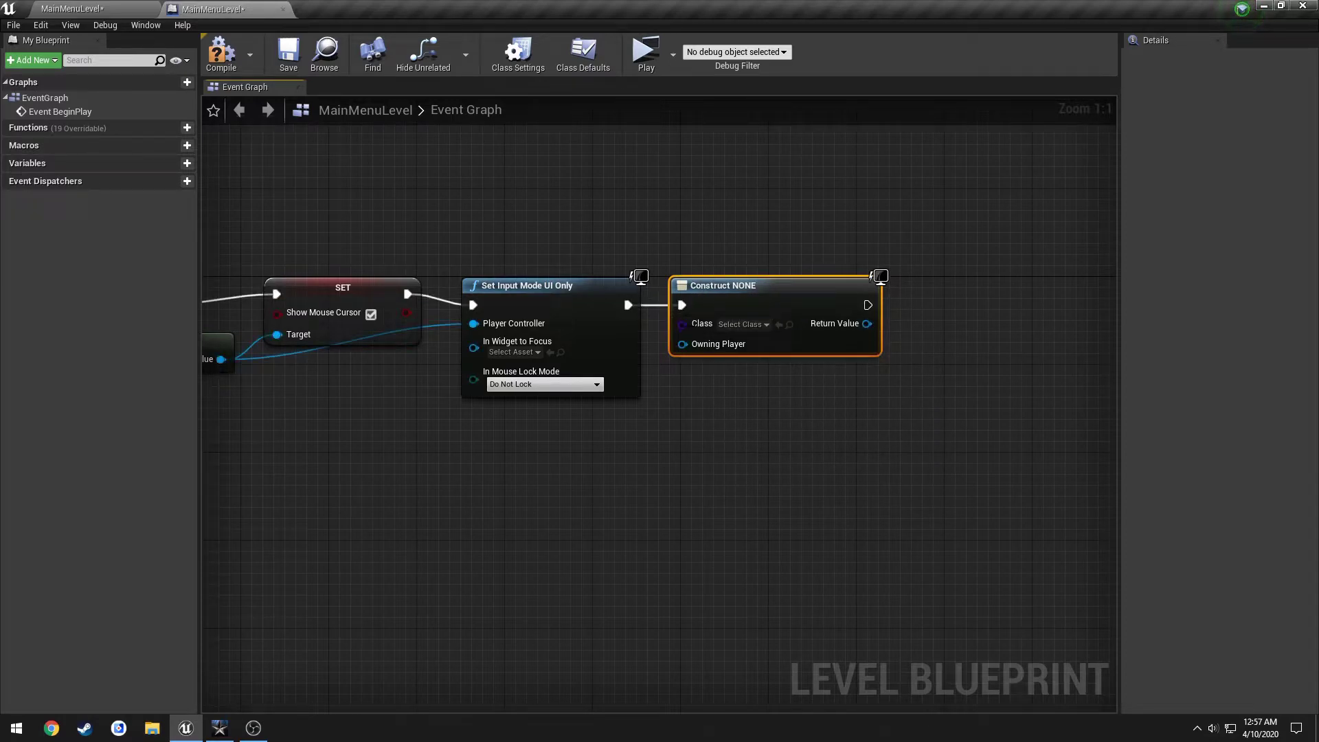
{"action": "left_click", "coordinate": [744, 324]}
{"action": "left_click", "coordinate": [760, 389]}
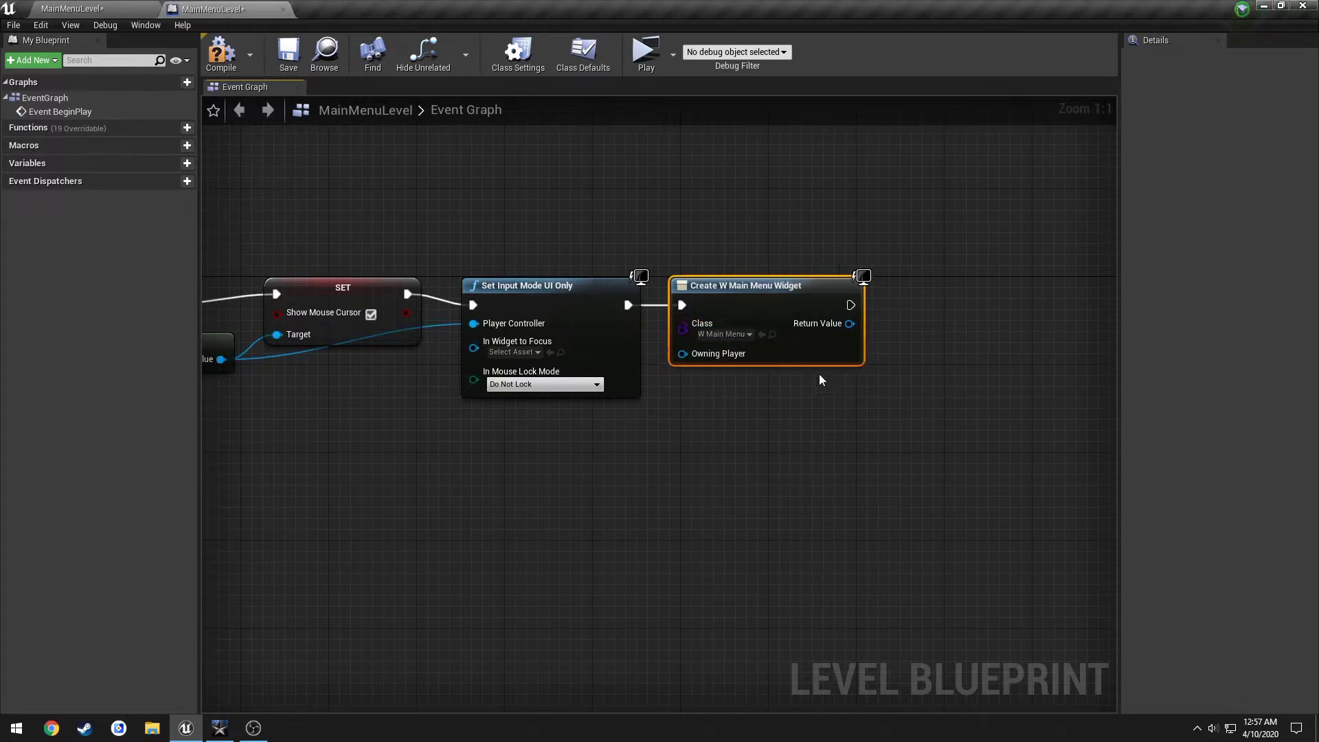
Add the created widget to the viewport, then compile, save and close the level blueprint.
{"action": "right_click_drag", "start_coordinate": [780, 374], "coordinate": [629, 415]}
{"action": "left_click_drag", "start_coordinate": [697, 365], "coordinate": [777, 368]}
{"action": "type", "text": "addt"}
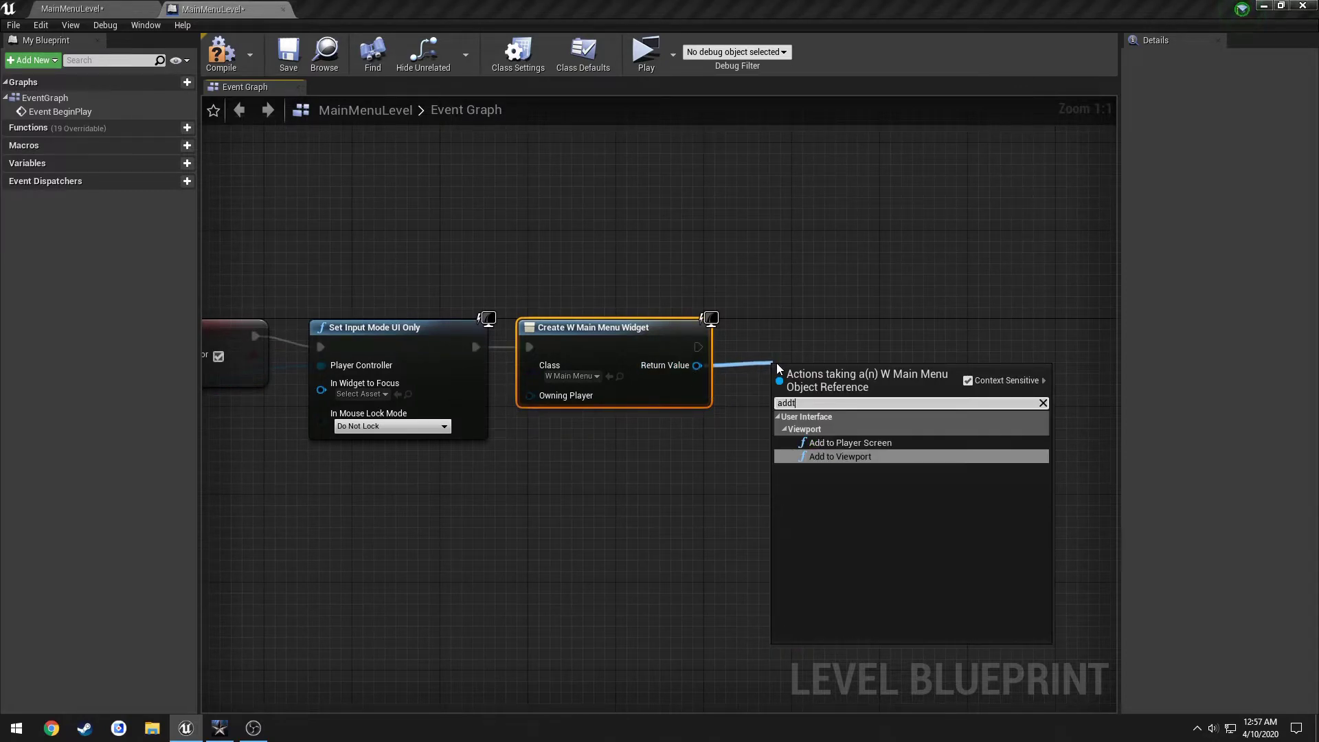
{"action": "key", "text": "Return"}
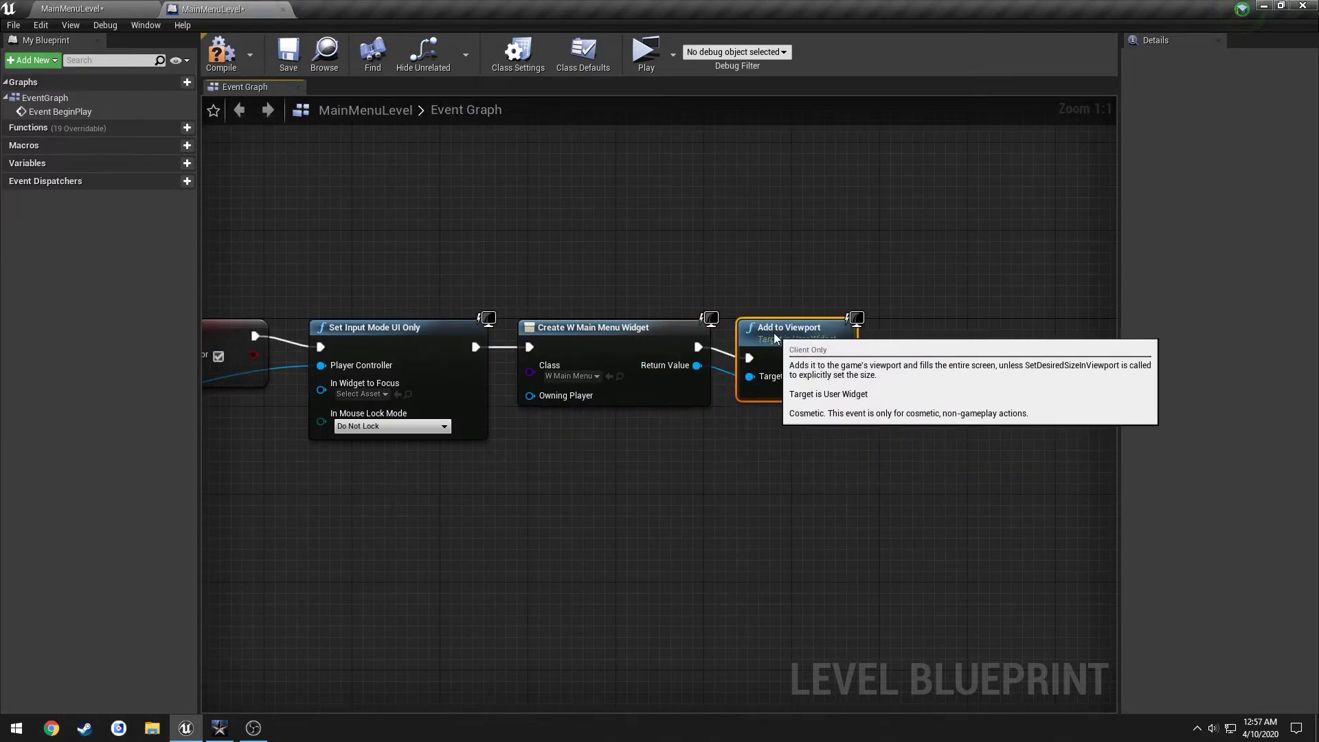
{"action": "left_click", "coordinate": [221, 53]}
{"action": "left_click", "coordinate": [288, 53]}
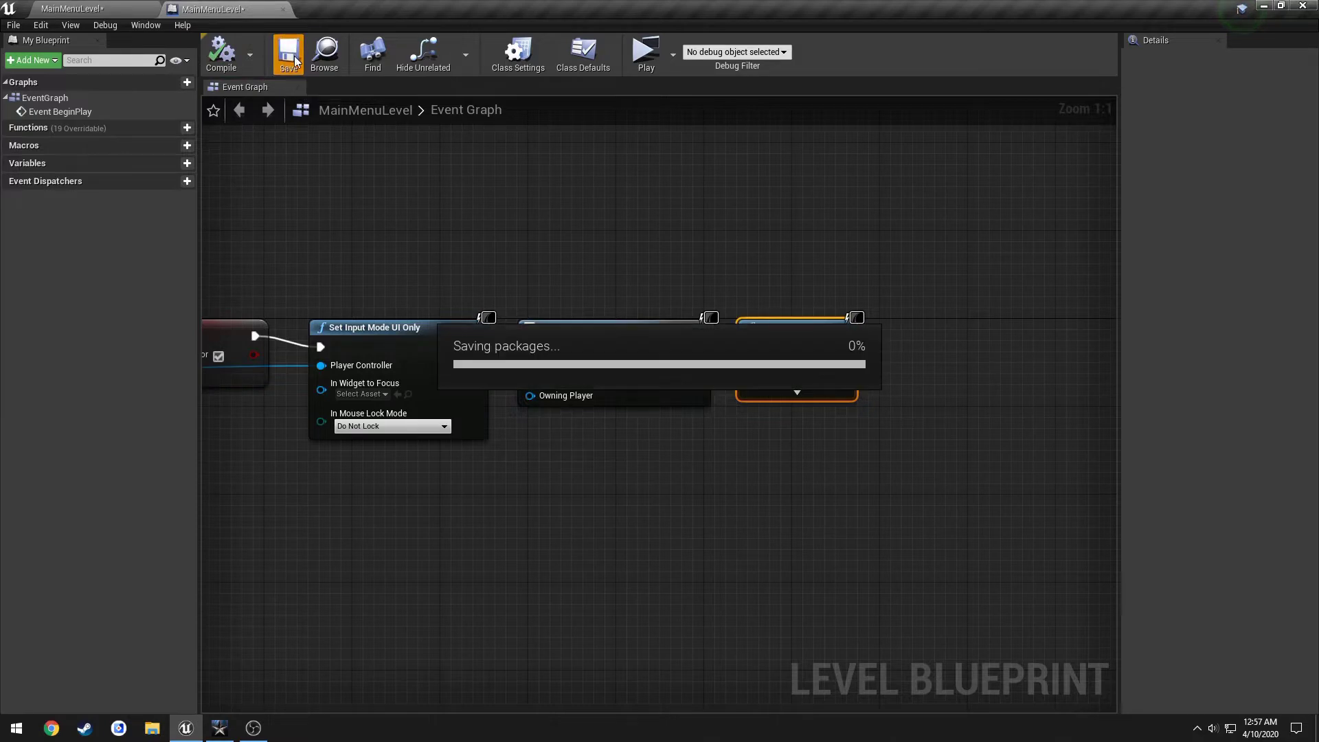
{"action": "right_click_drag", "start_coordinate": [310, 161], "coordinate": [432, 176]}
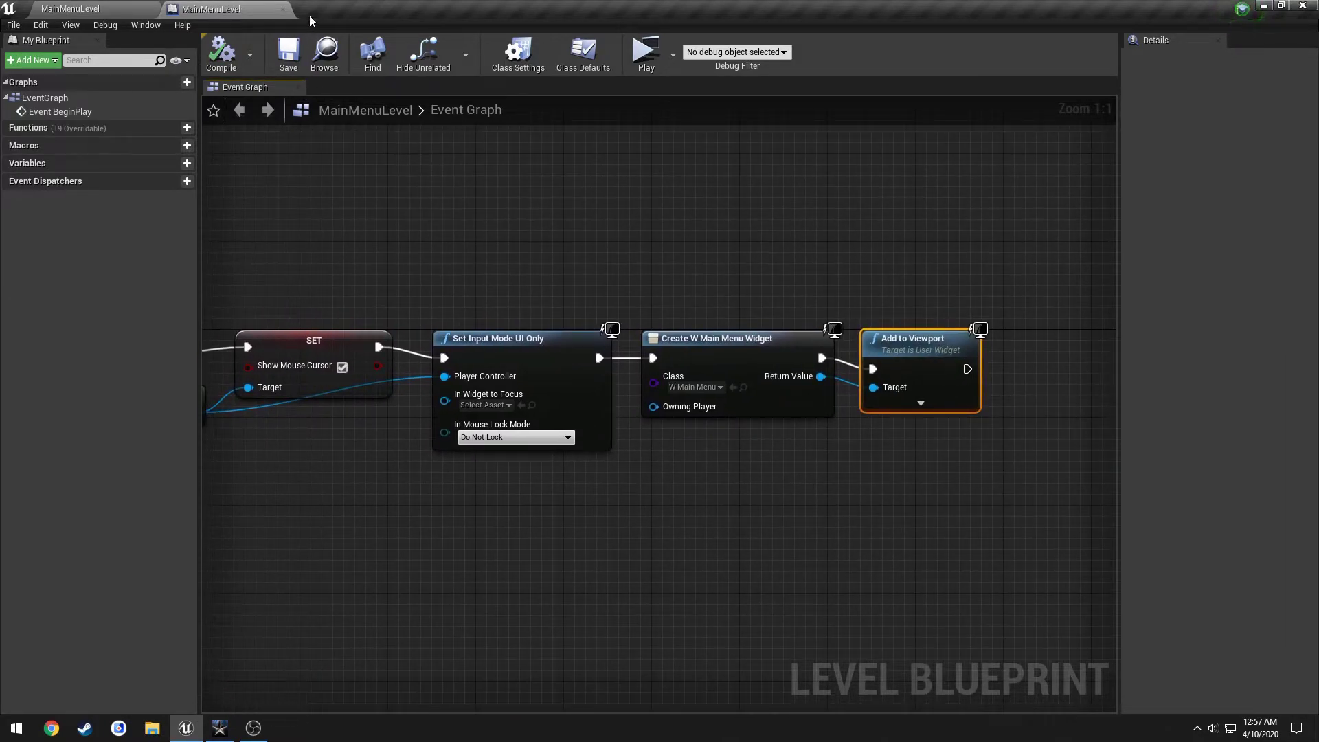
{"action": "left_click", "coordinate": [283, 10]}
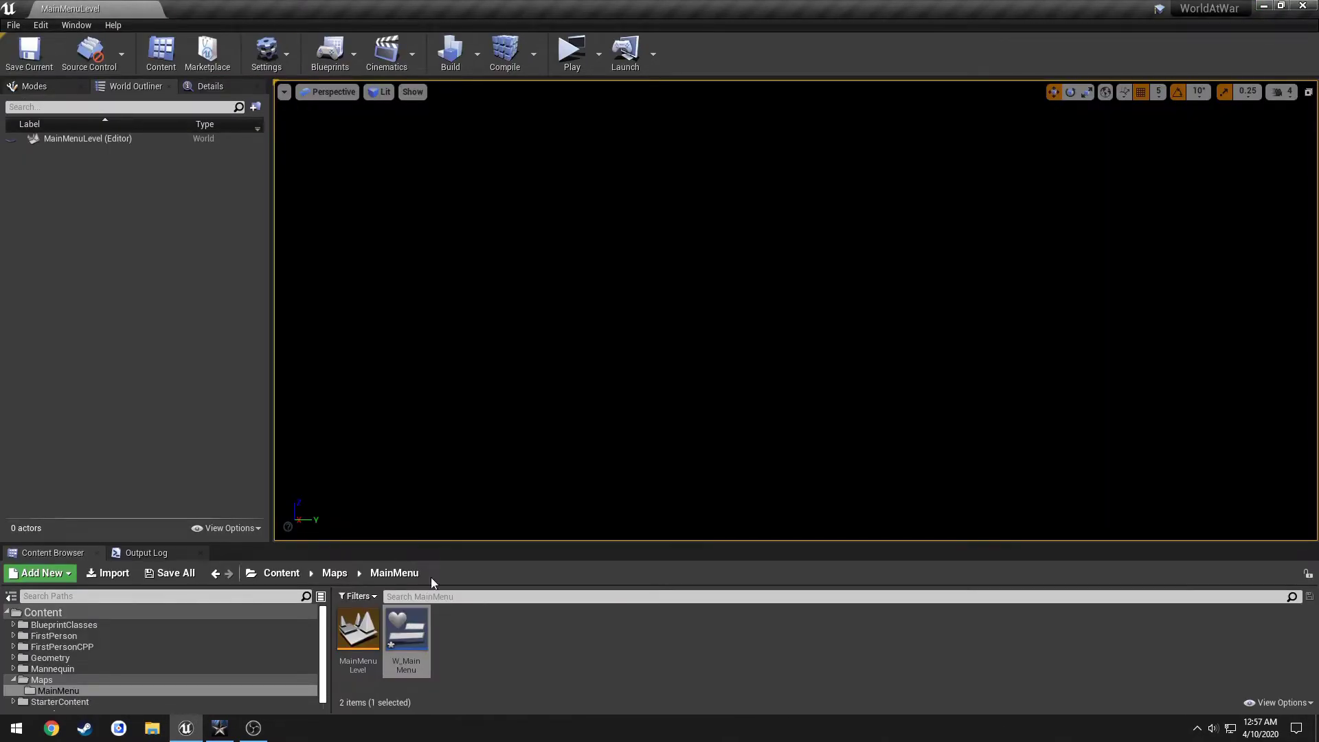
Open W_MainMenu and select its Canvas Panel, then bring up Call of Duty's main menu for reference.
{"action": "double_click", "coordinate": [407, 635]}
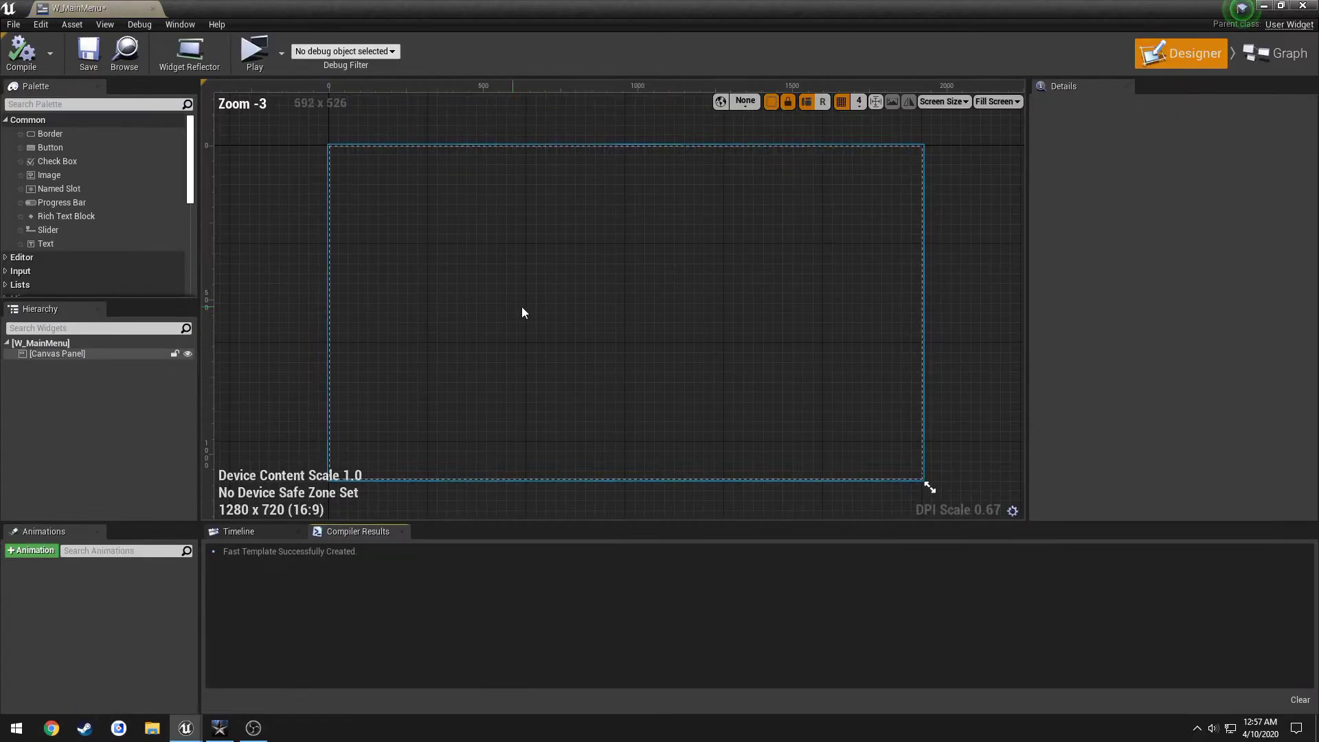
{"action": "right_click_drag", "start_coordinate": [525, 273], "coordinate": [556, 243]}
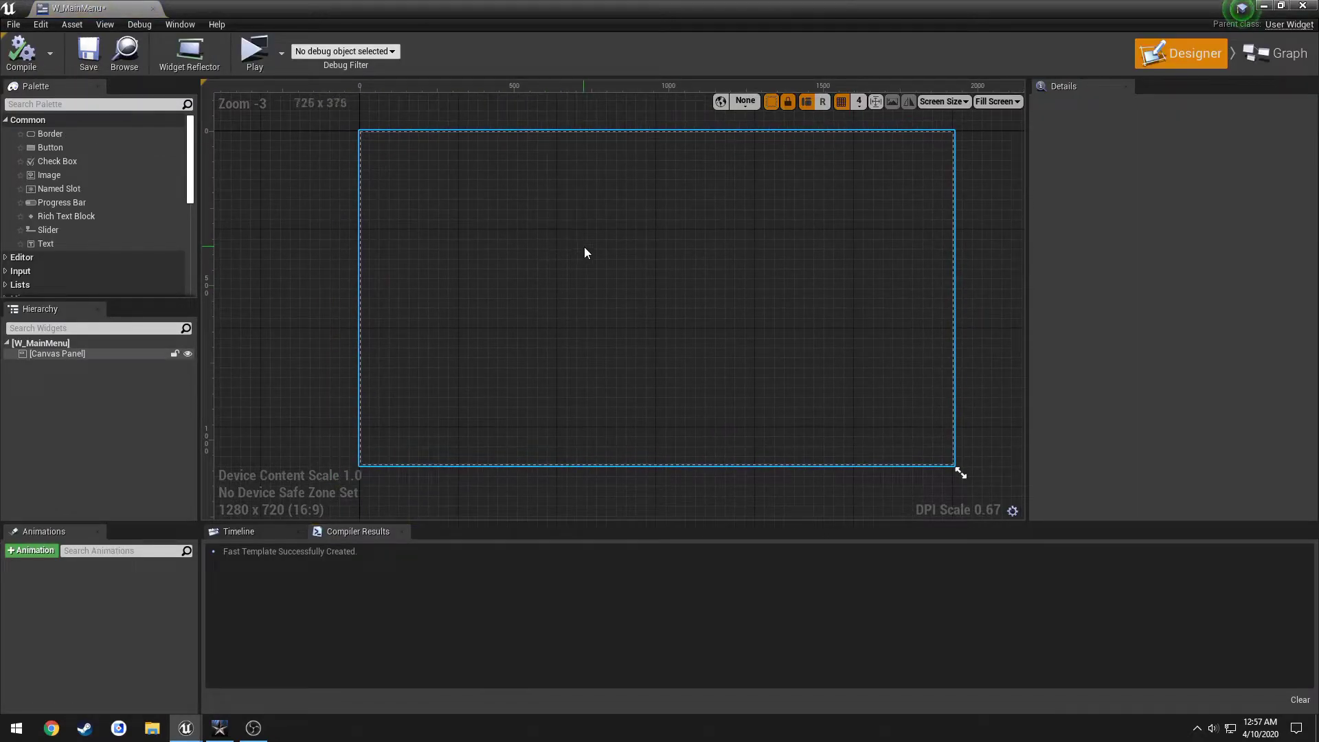
{"action": "left_click", "coordinate": [586, 252]}
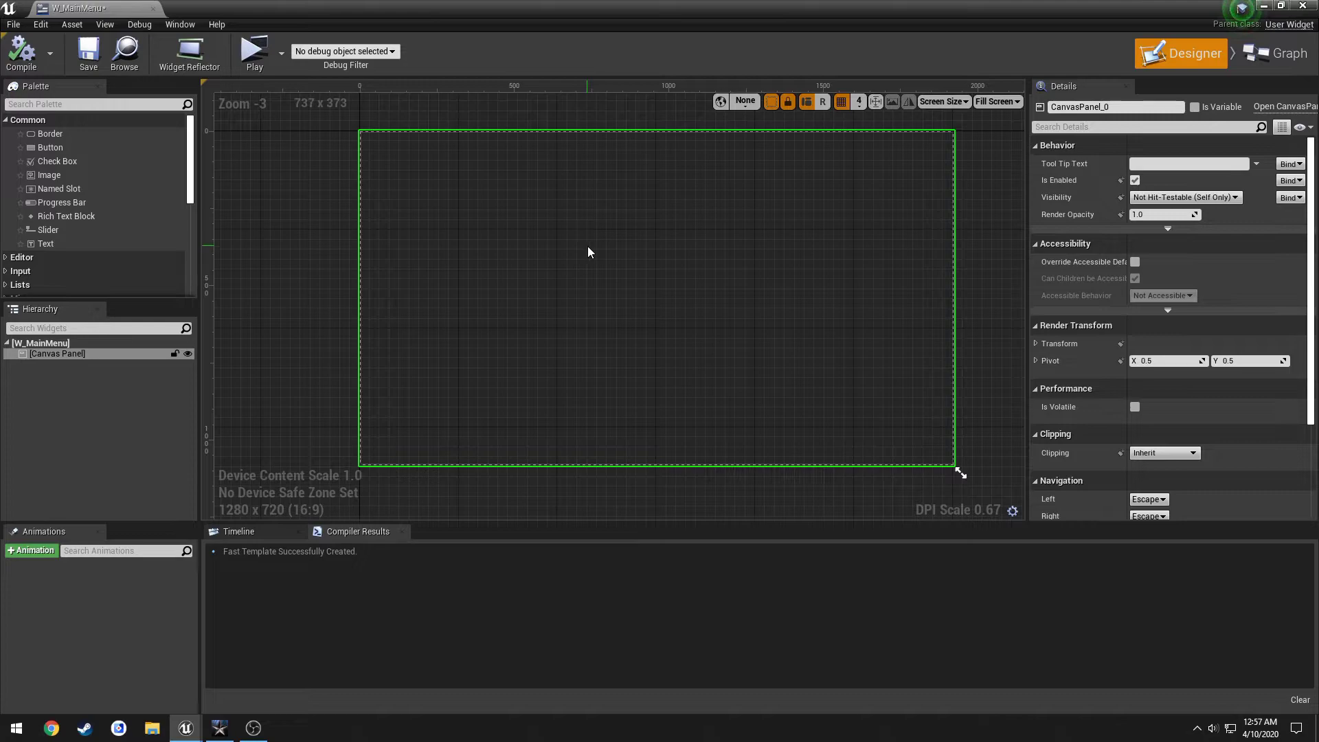
{"action": "scroll", "coordinate": [142, 206], "scroll_direction": "down", "scroll_amount": 4}
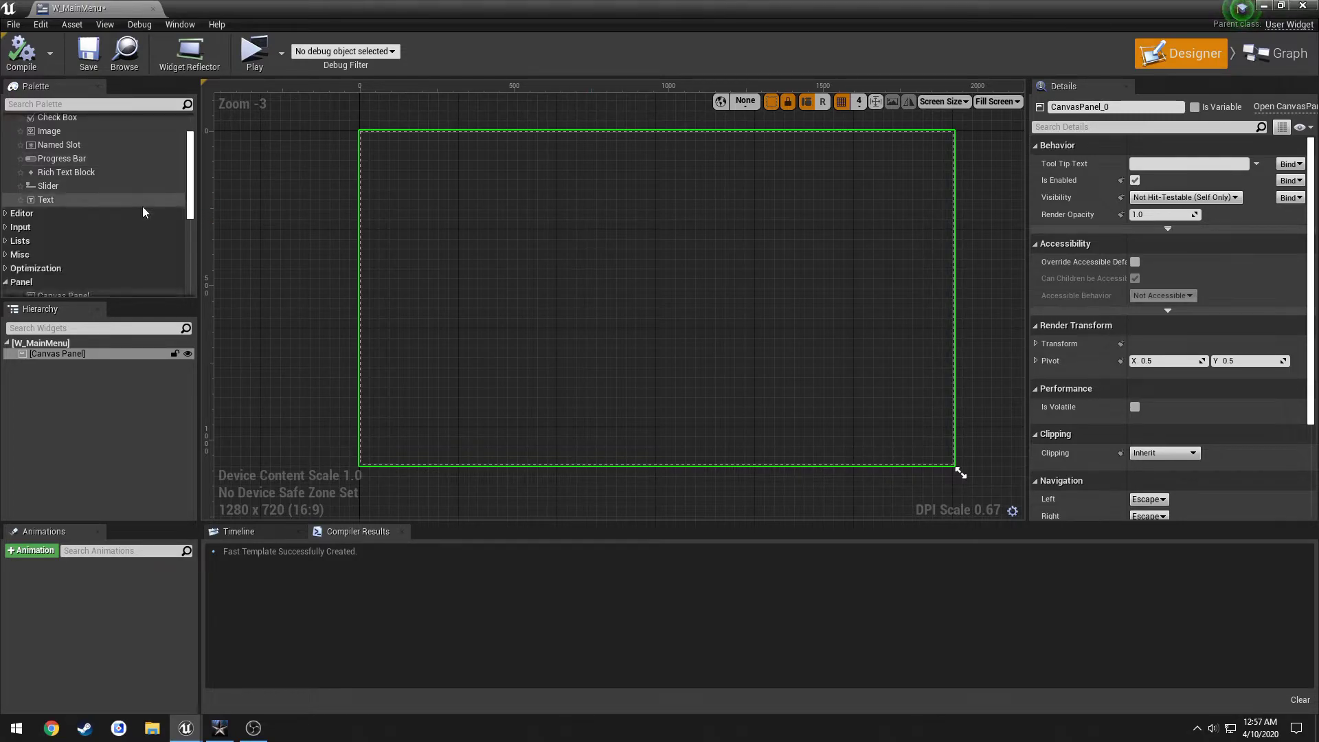
{"action": "left_click", "coordinate": [73, 252]}
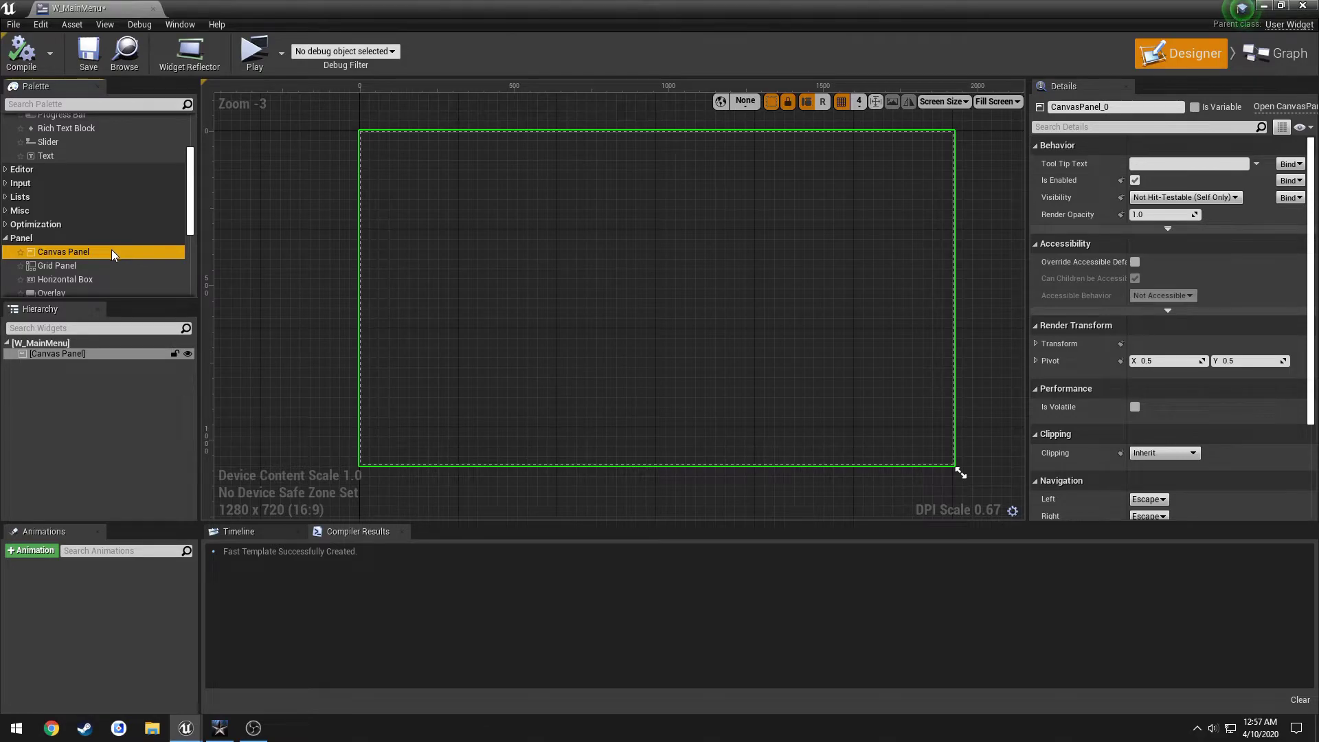
{"action": "left_click", "coordinate": [220, 728]}
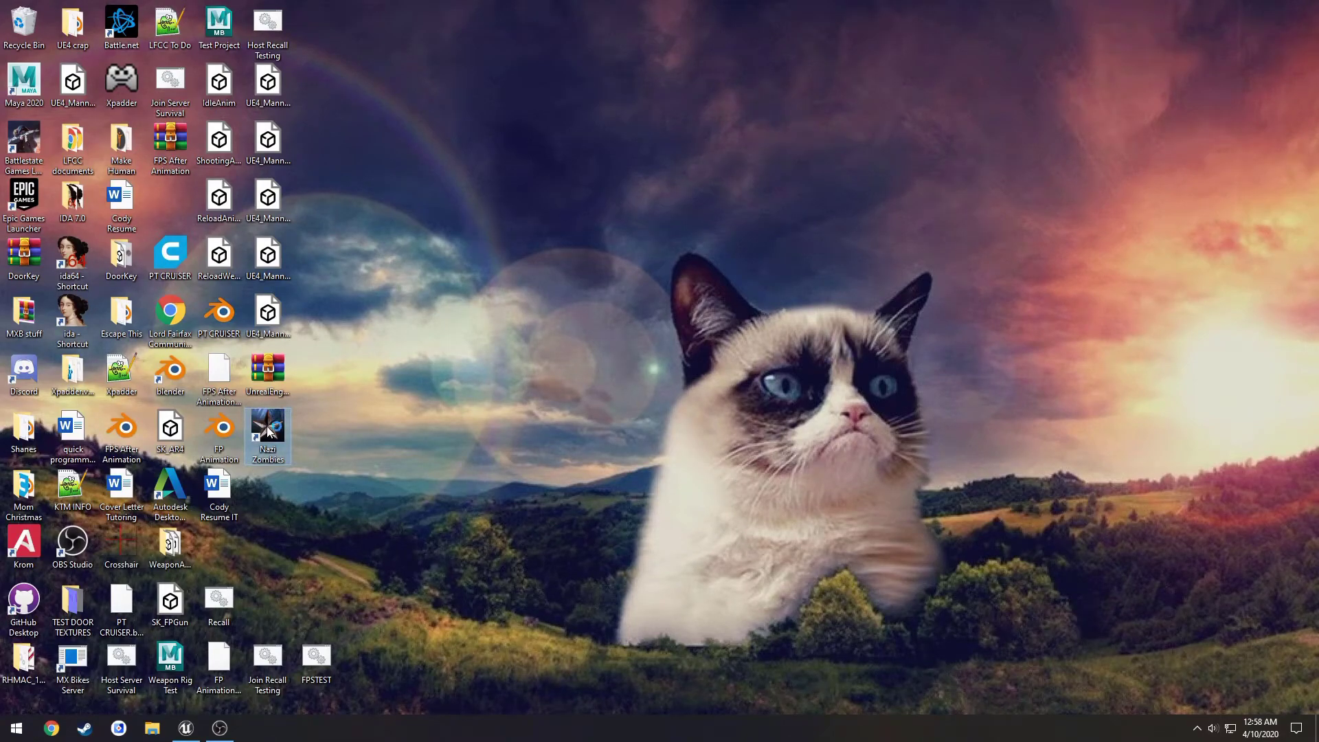
{"action": "double_click", "coordinate": [268, 436]}
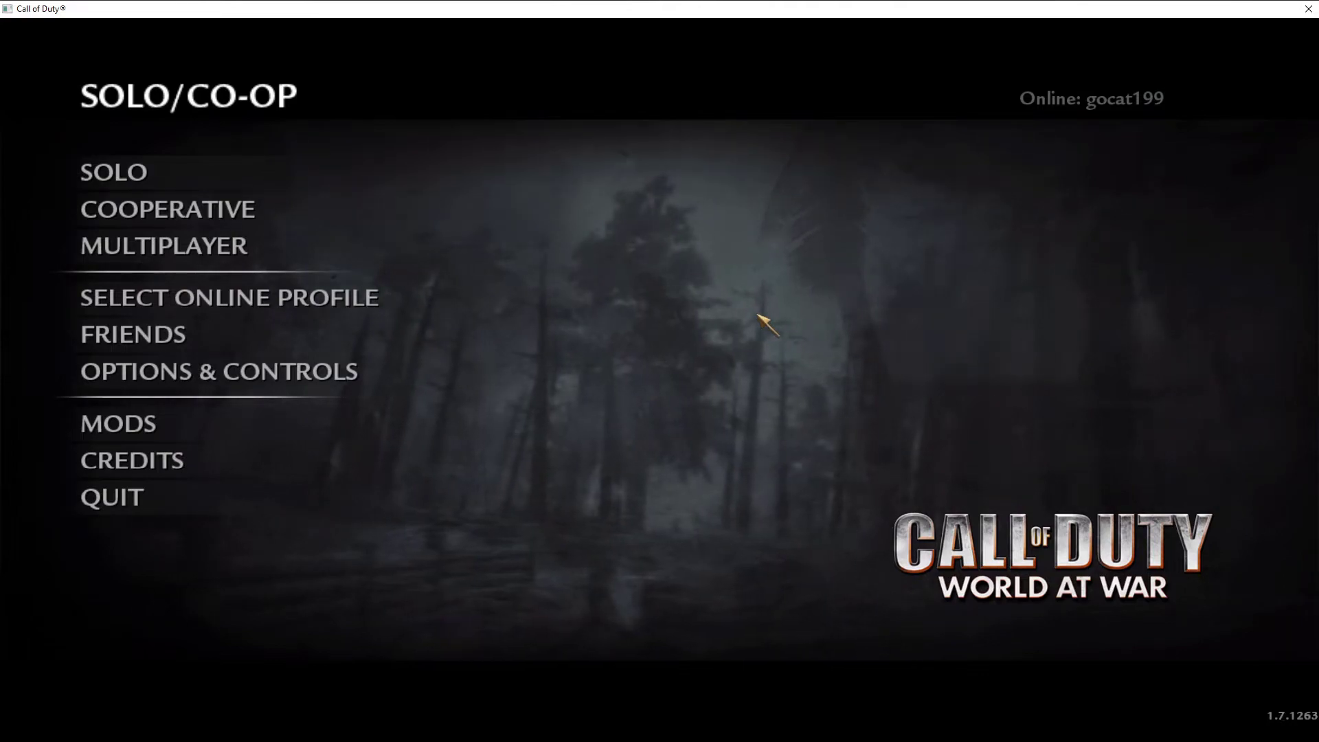
Look through World at War's SOLO and COOPERATIVE campaign menus, then return to Unreal Editor.
{"action": "left_click", "coordinate": [256, 178]}
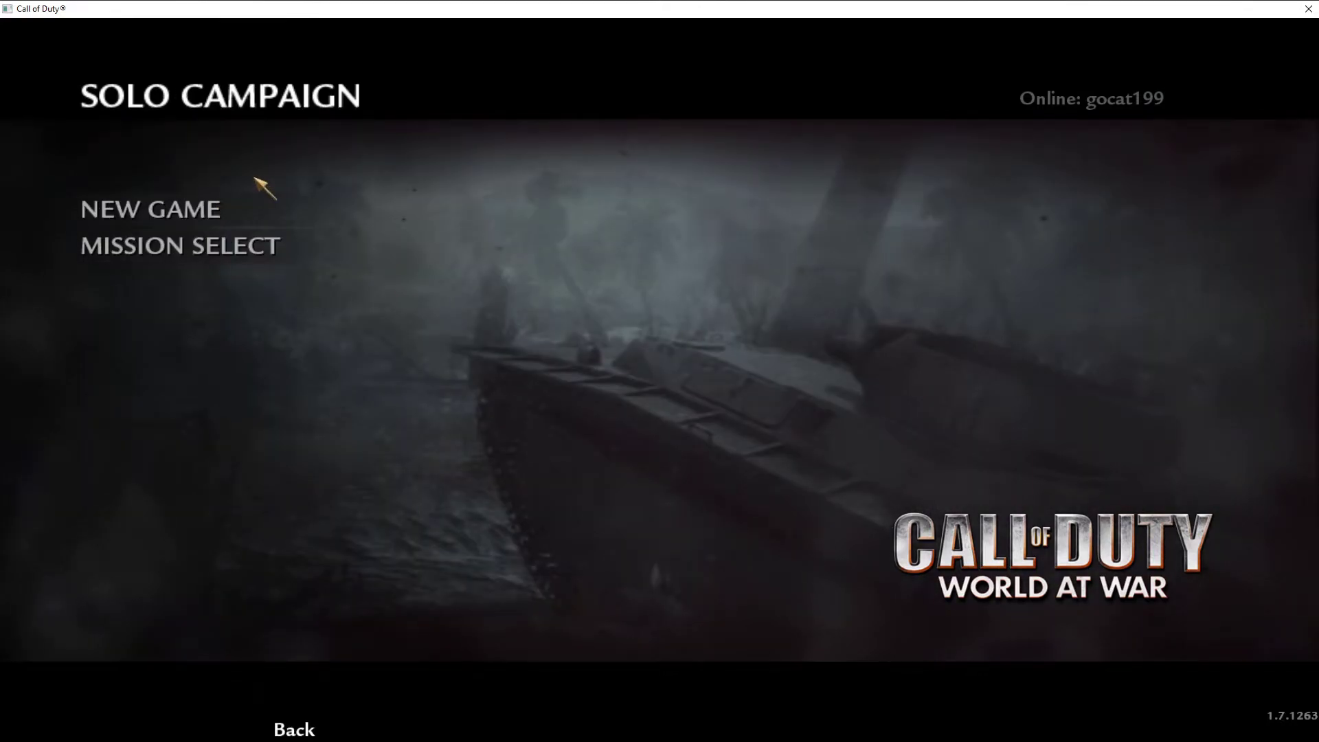
{"action": "left_click", "coordinate": [306, 731]}
{"action": "left_click", "coordinate": [220, 209]}
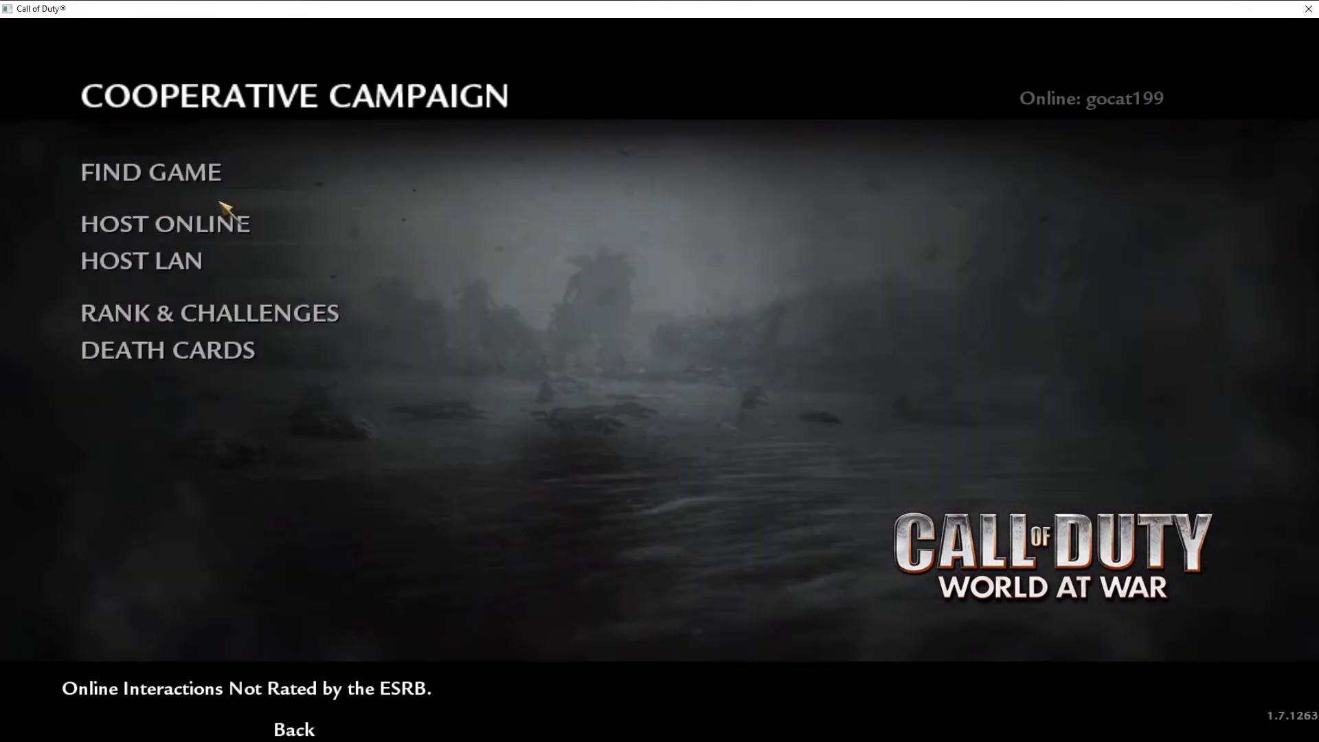
{"action": "left_click", "coordinate": [302, 730]}
{"action": "left_click", "coordinate": [248, 171]}
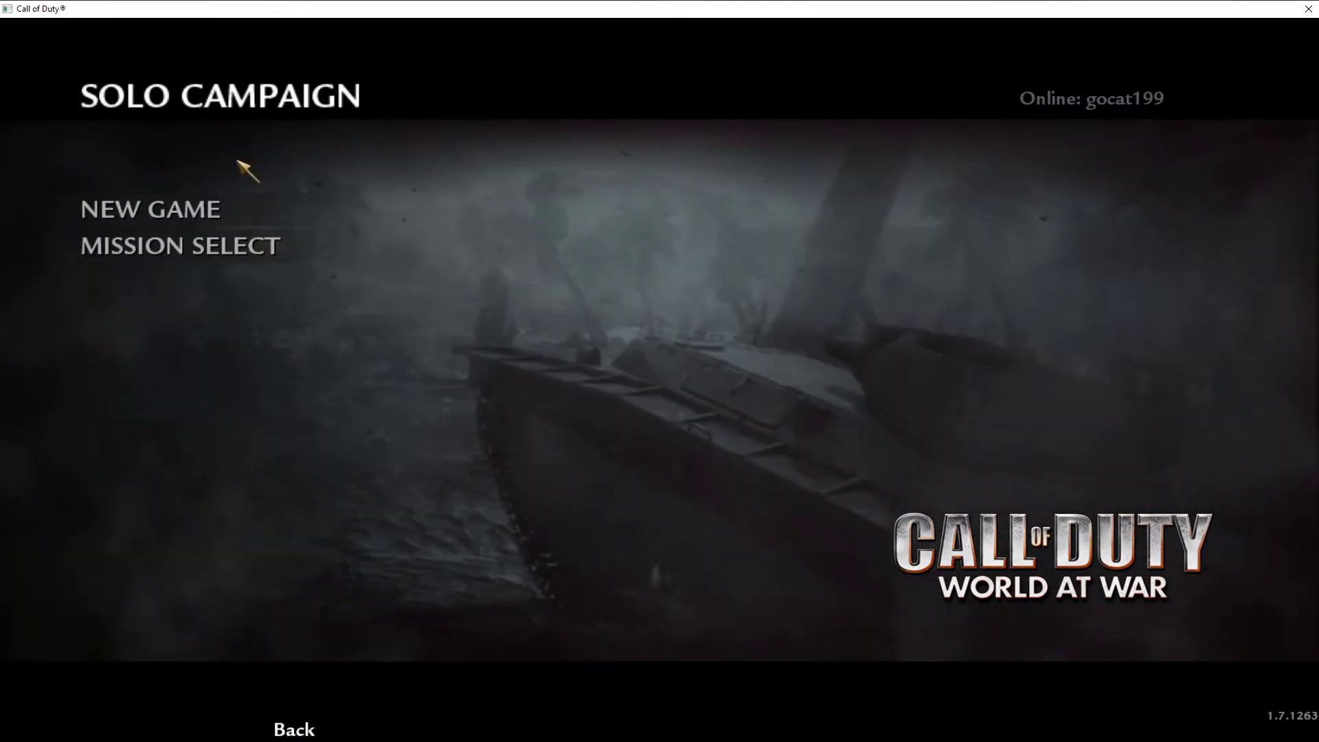
{"action": "left_click", "coordinate": [287, 728]}
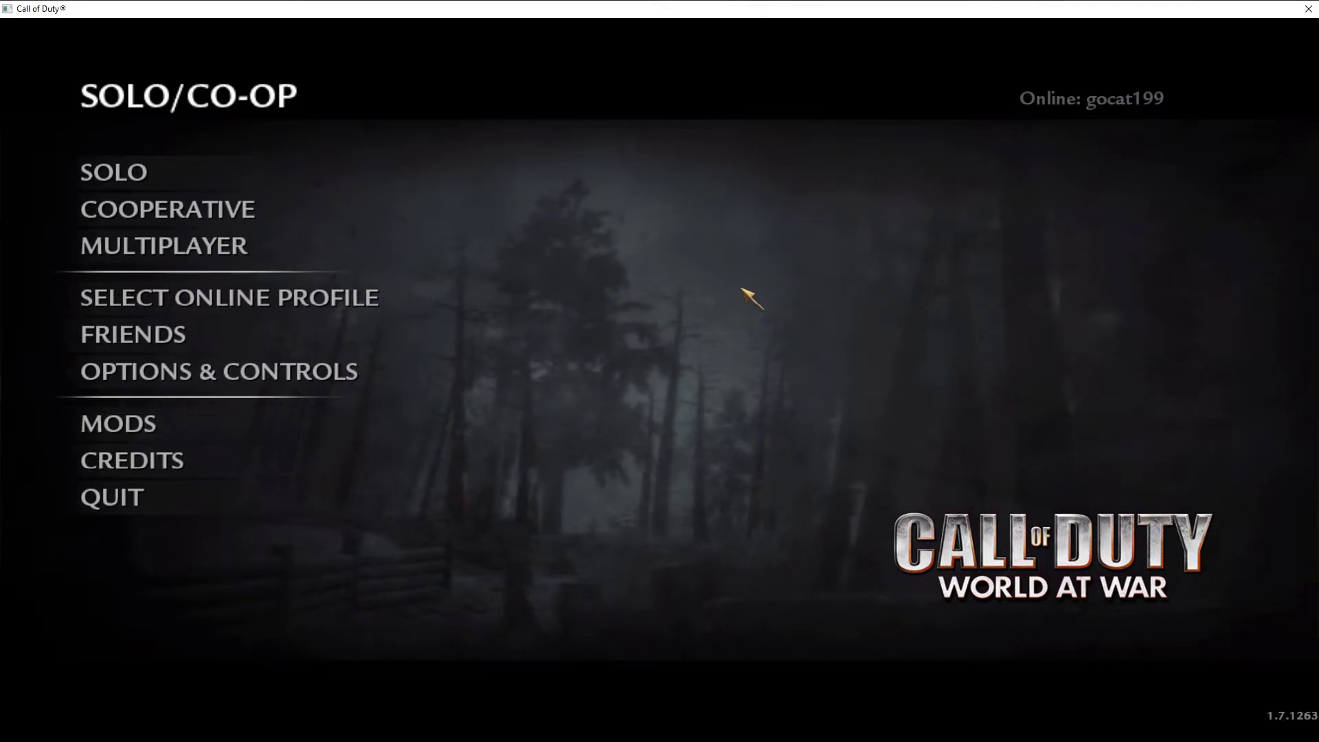
{"action": "key", "text": "alt+Tab"}
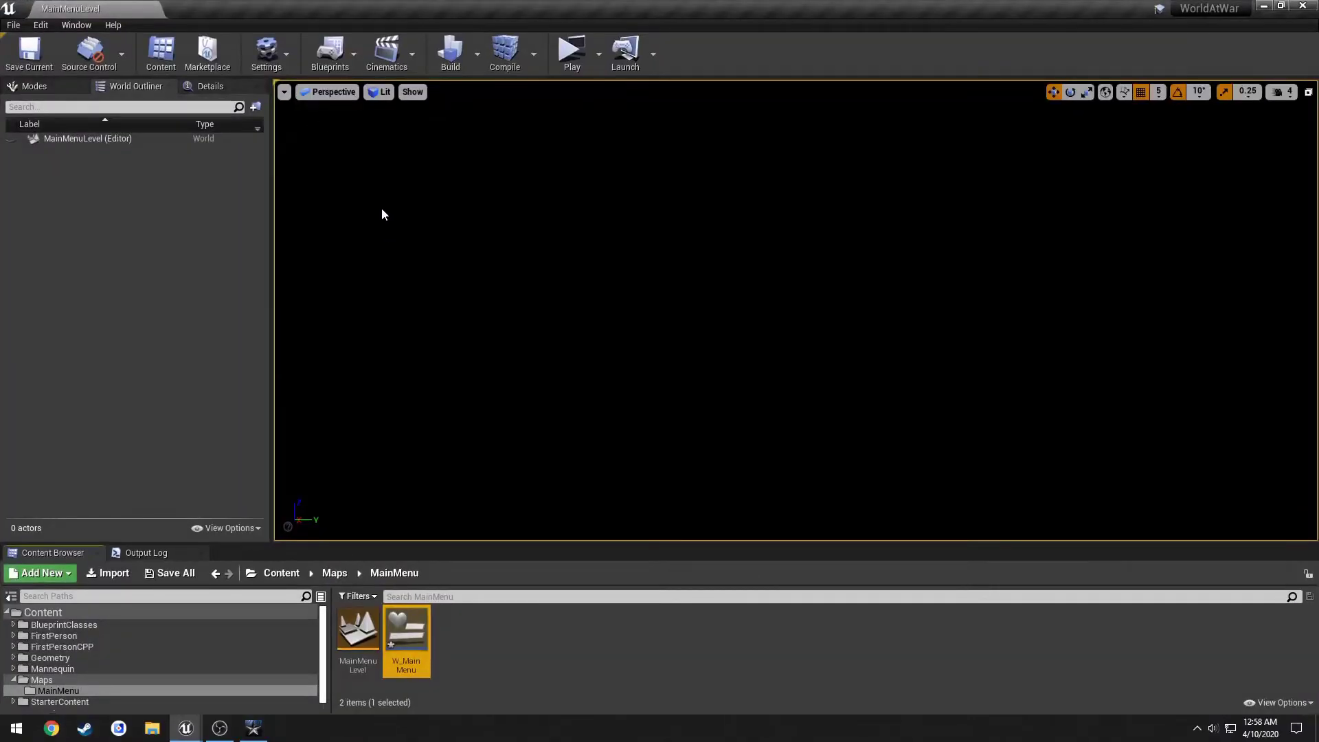
Open W_MainMenu and drop an Image widget into its Canvas Panel.
{"action": "double_click", "coordinate": [421, 637]}
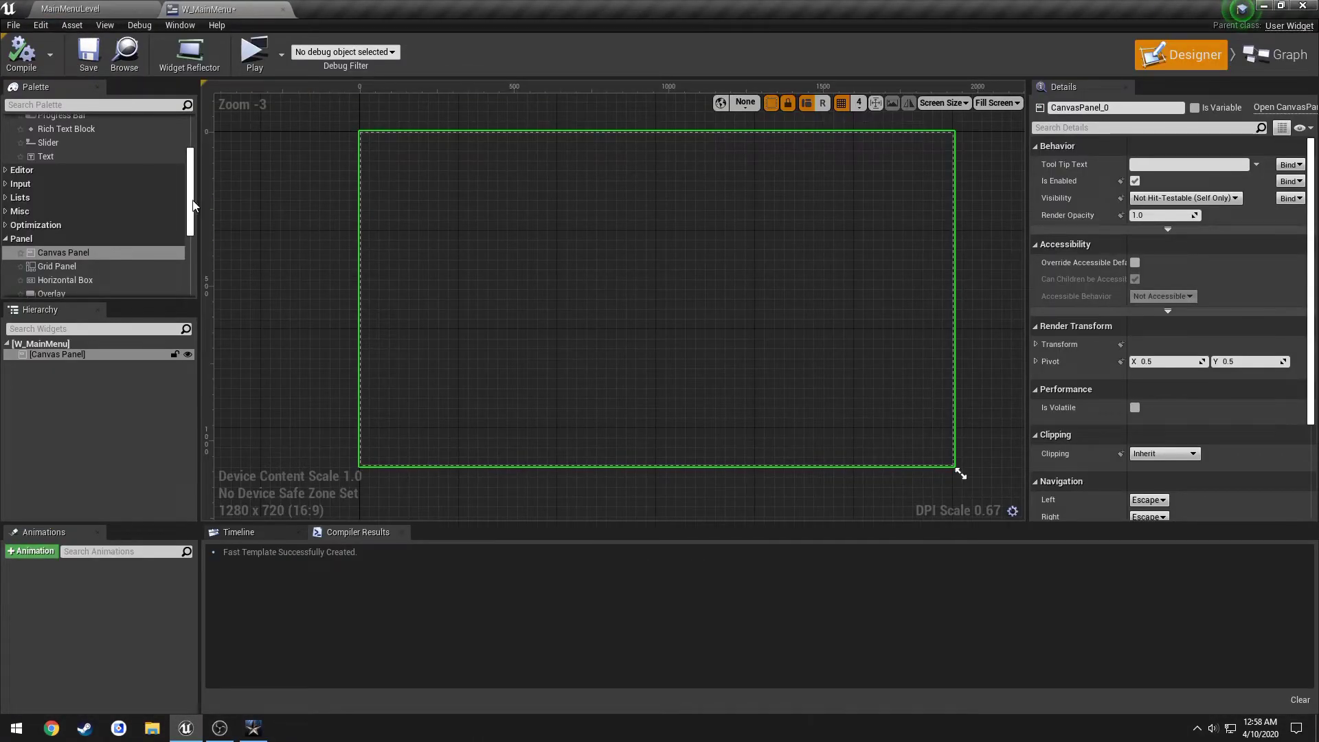
{"action": "scroll", "coordinate": [193, 207], "scroll_direction": "up", "scroll_amount": 3}
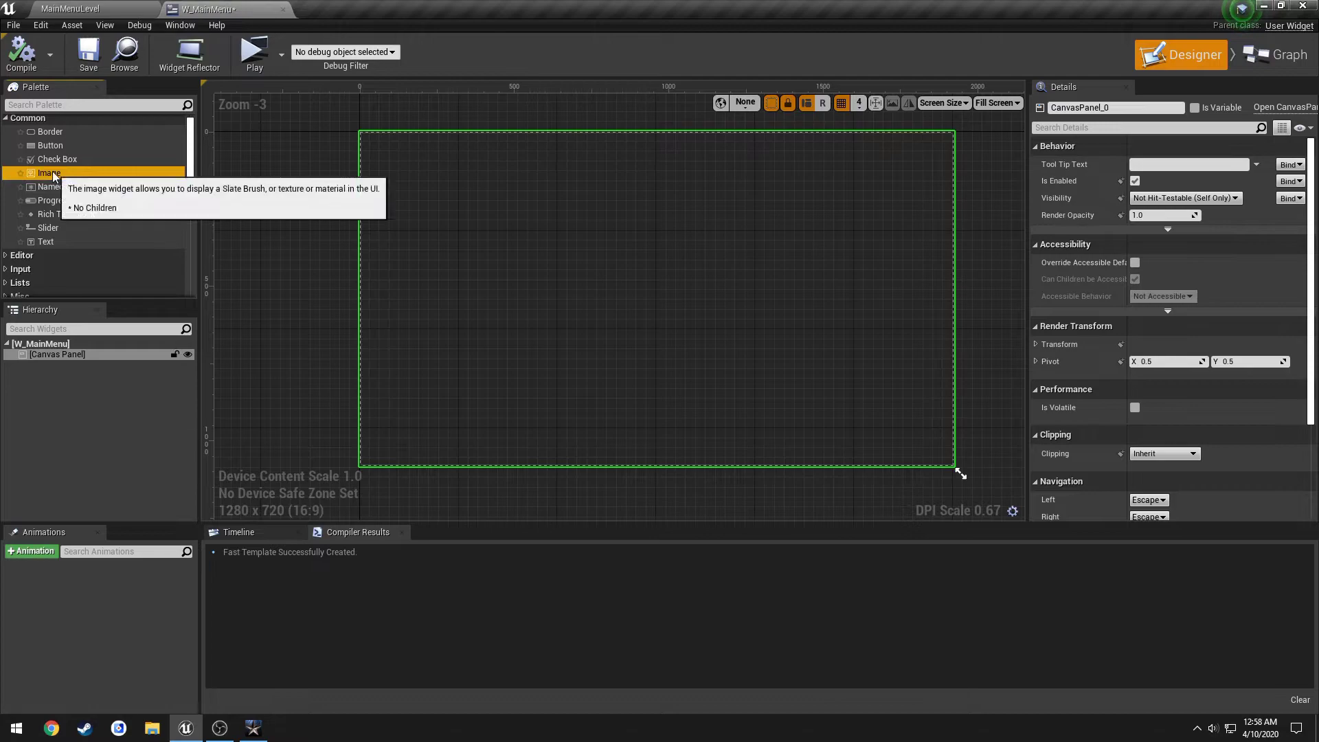
{"action": "left_click_drag", "start_coordinate": [52, 171], "coordinate": [48, 356]}
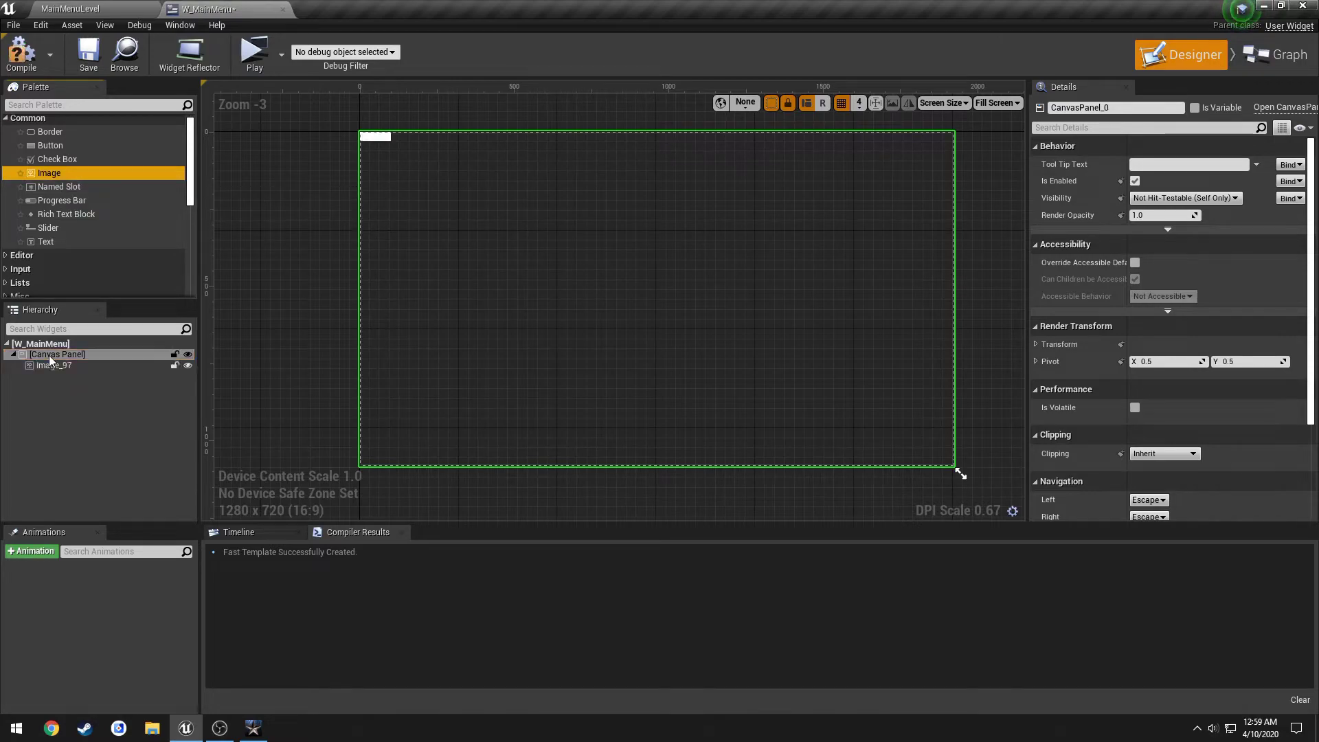
{"action": "left_click", "coordinate": [382, 137]}
Anchor Image_97 to fill the canvas and set its right and bottom offsets to 0.
{"action": "left_click", "coordinate": [1166, 166]}
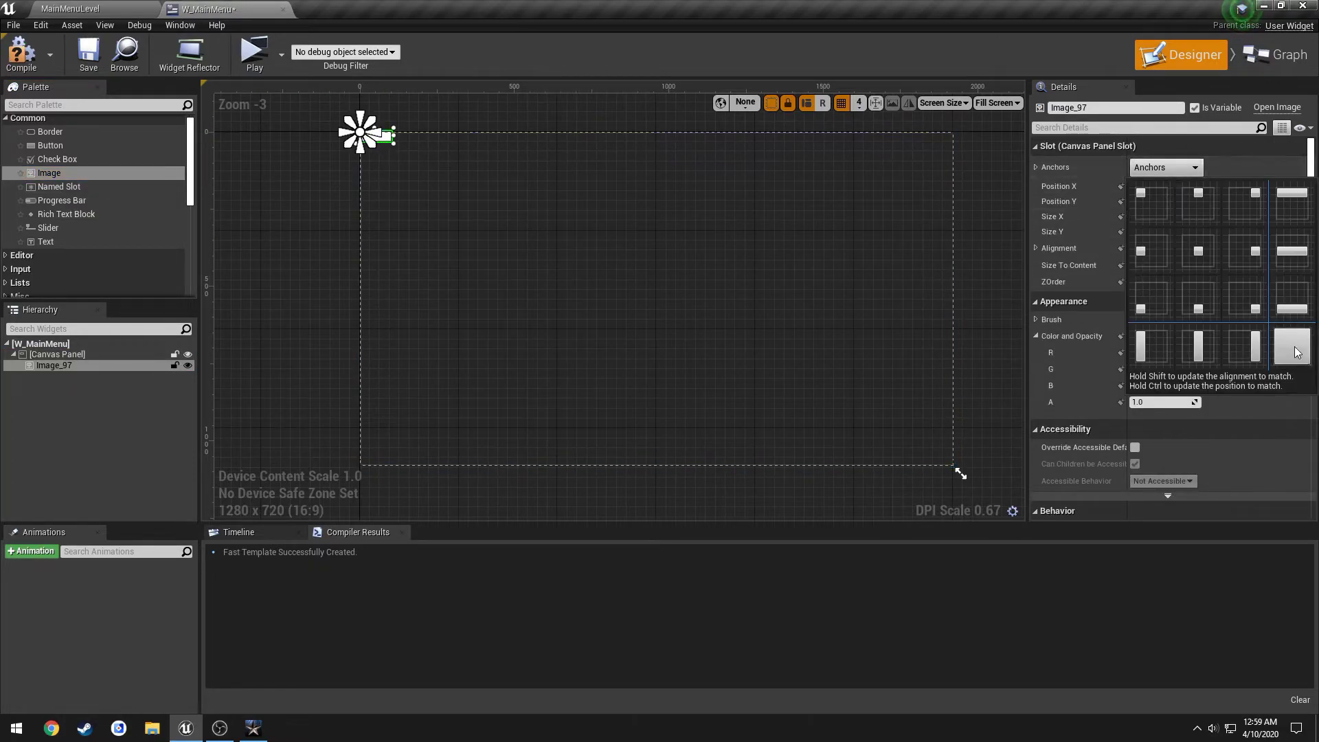
{"action": "left_click", "coordinate": [1297, 351]}
{"action": "left_click", "coordinate": [1166, 167]}
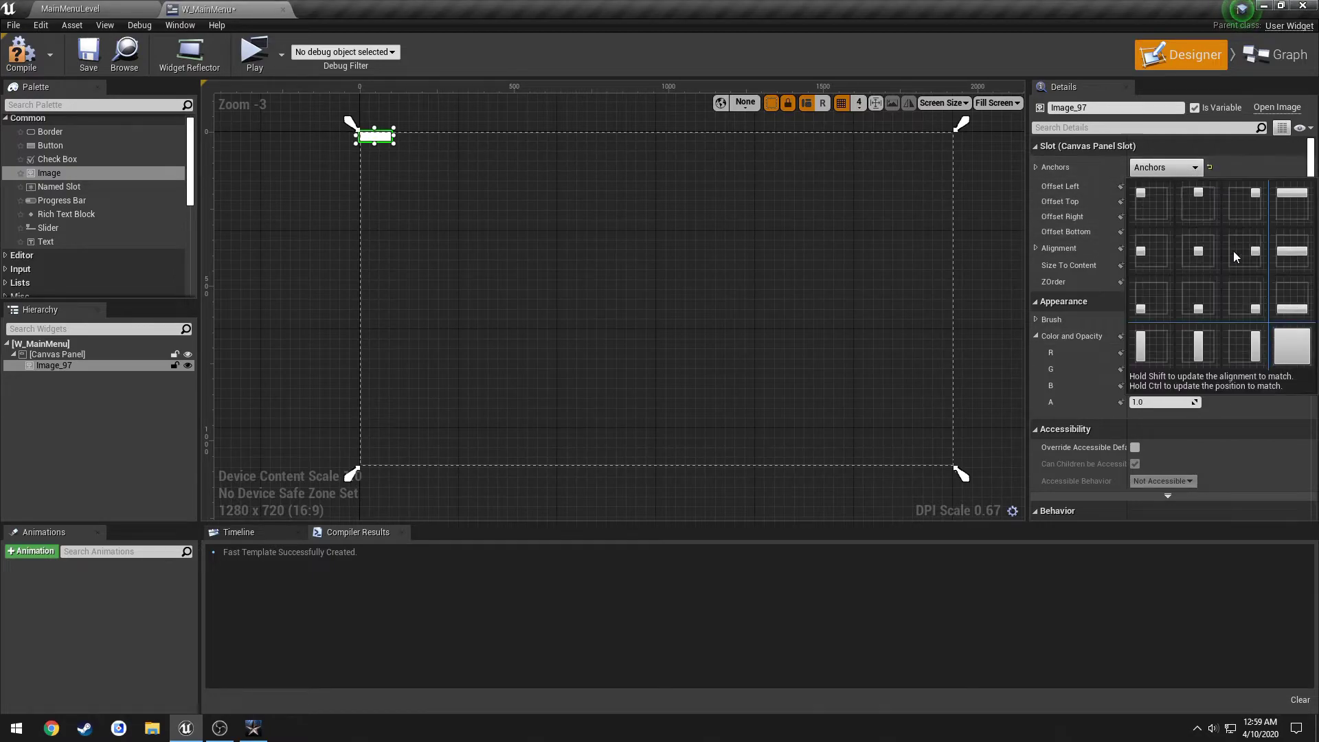
{"action": "left_click", "coordinate": [1291, 347]}
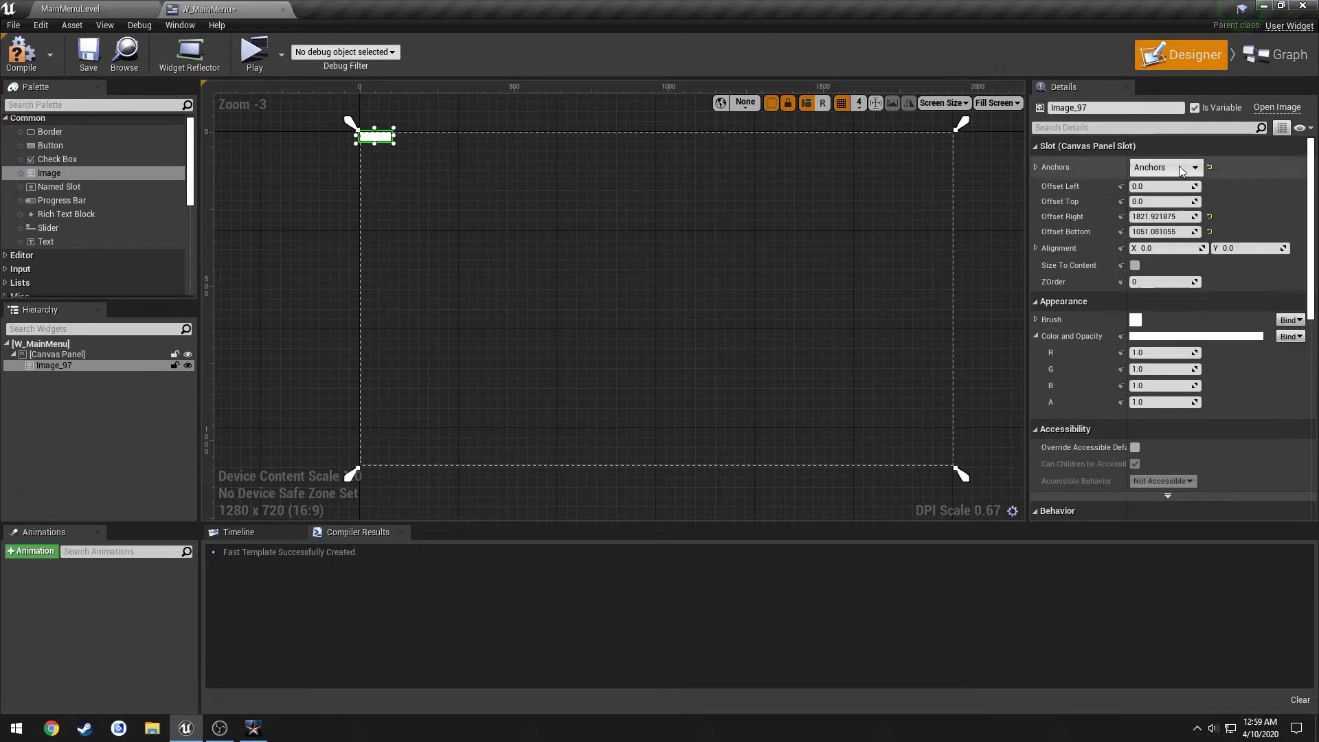
{"action": "left_click", "coordinate": [1209, 217]}
{"action": "left_click", "coordinate": [1210, 231]}
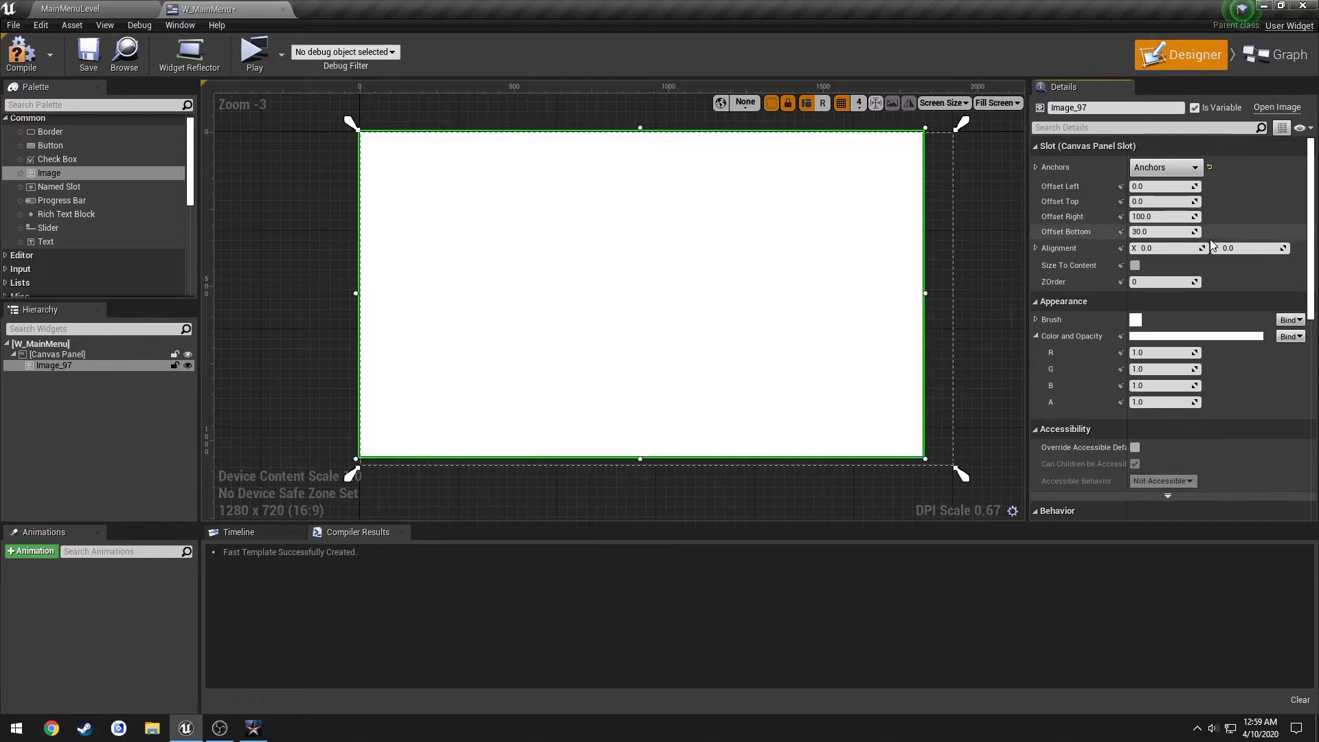
{"action": "left_click", "coordinate": [1156, 217]}
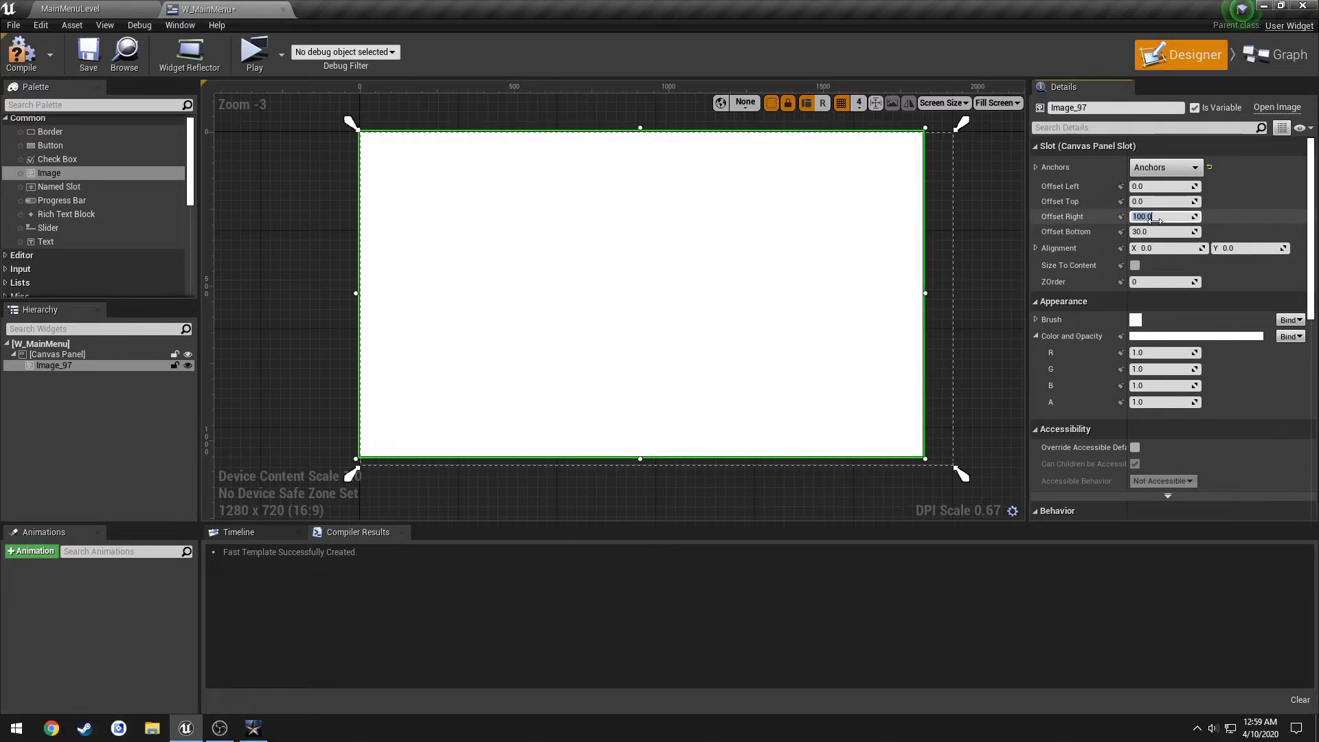
{"action": "type", "text": "0"}
{"action": "key", "text": "Tab"}
{"action": "type", "text": "0"}
{"action": "key", "text": "Return"}
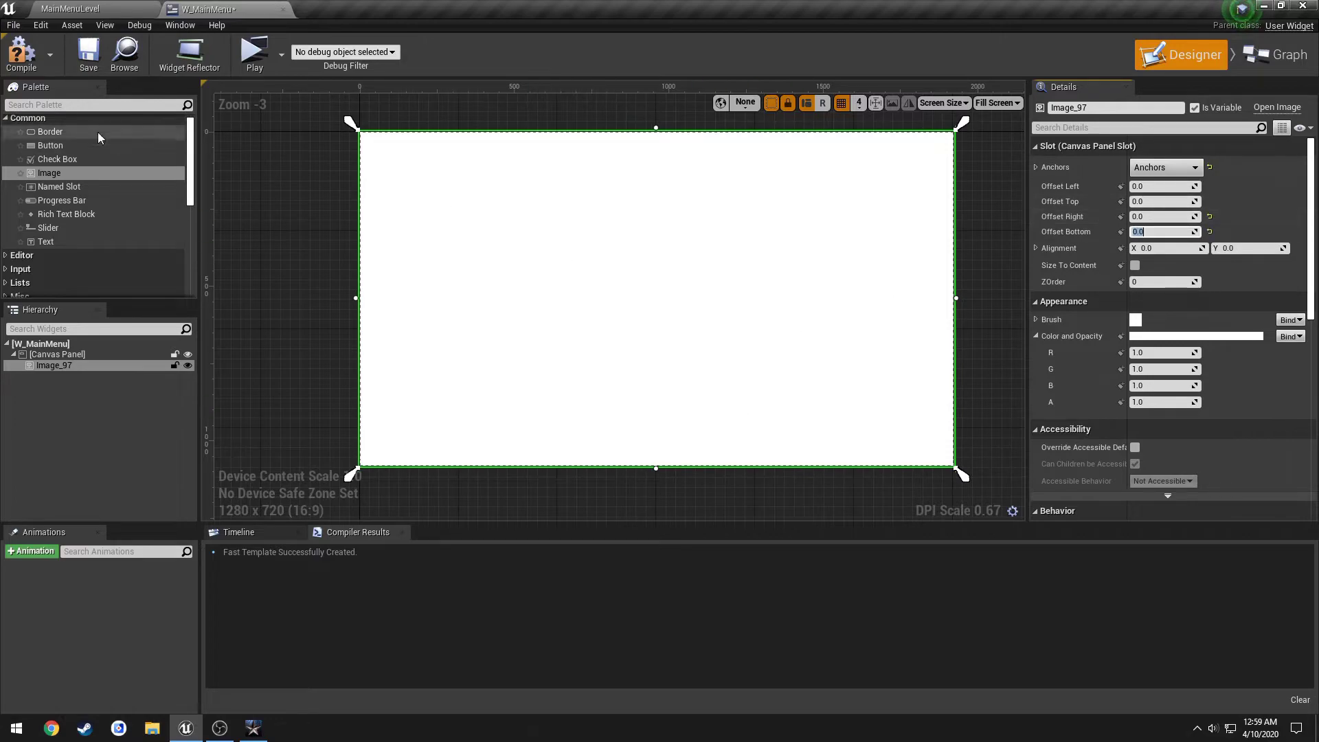
Compile and save the W_MainMenu widget blueprint.
{"action": "left_click", "coordinate": [22, 52]}
{"action": "left_click", "coordinate": [88, 51]}
{"action": "right_click_drag", "start_coordinate": [606, 251], "coordinate": [569, 254]}
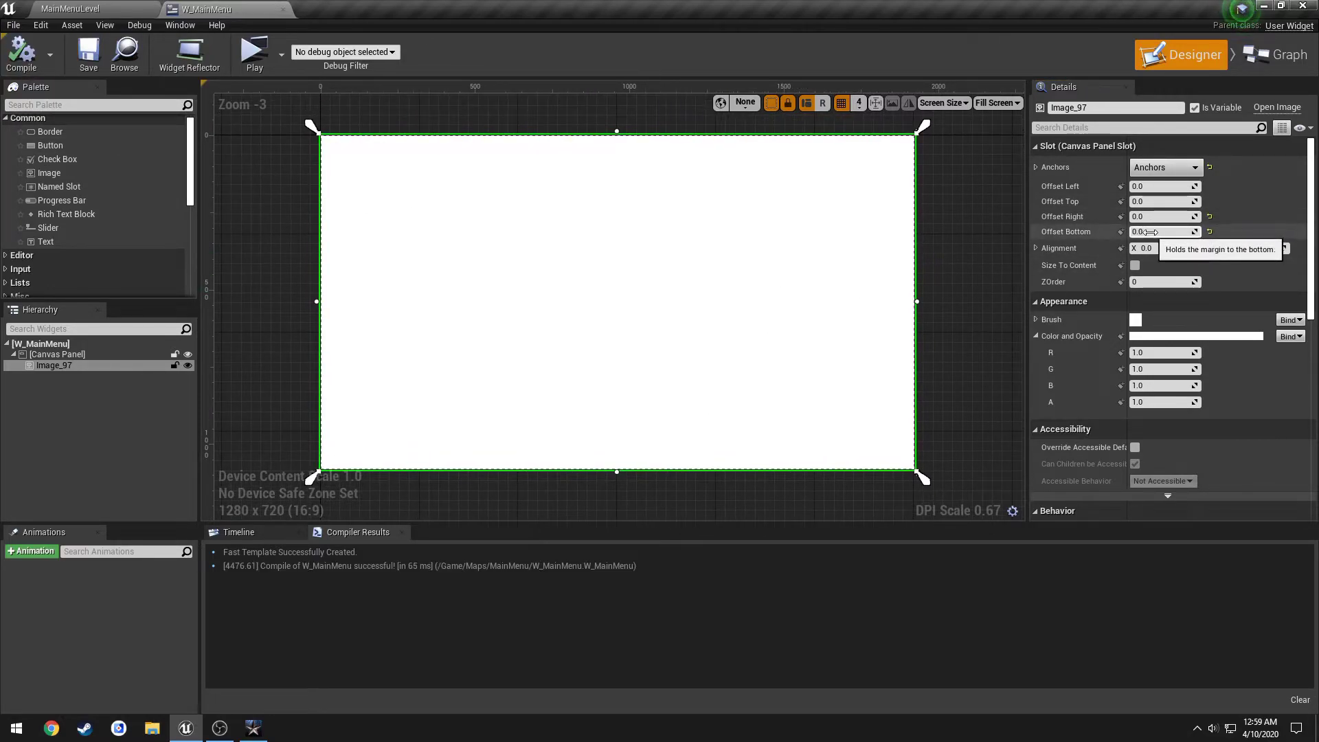
Tint Image_97 near-black by setting Color and Opacity R, G, B to 0.05.
{"action": "left_click", "coordinate": [1040, 337]}
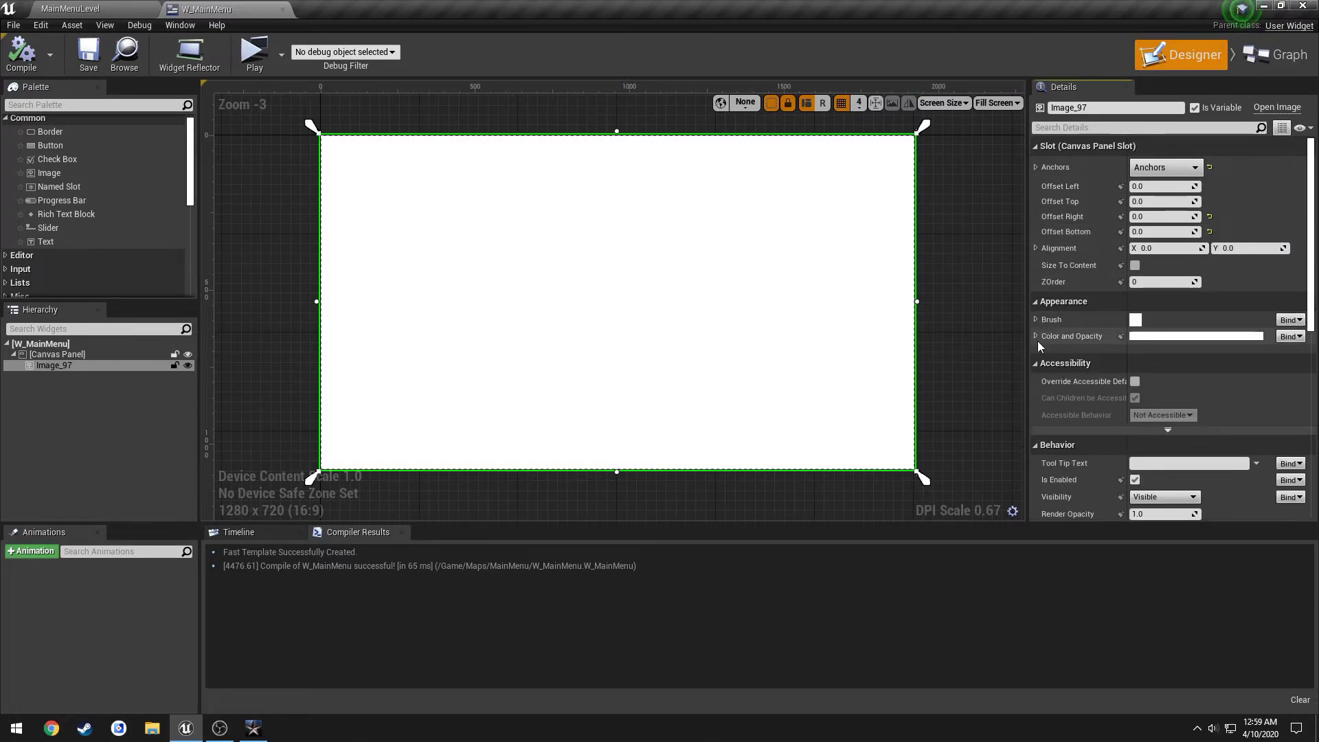
{"action": "left_click", "coordinate": [1037, 336]}
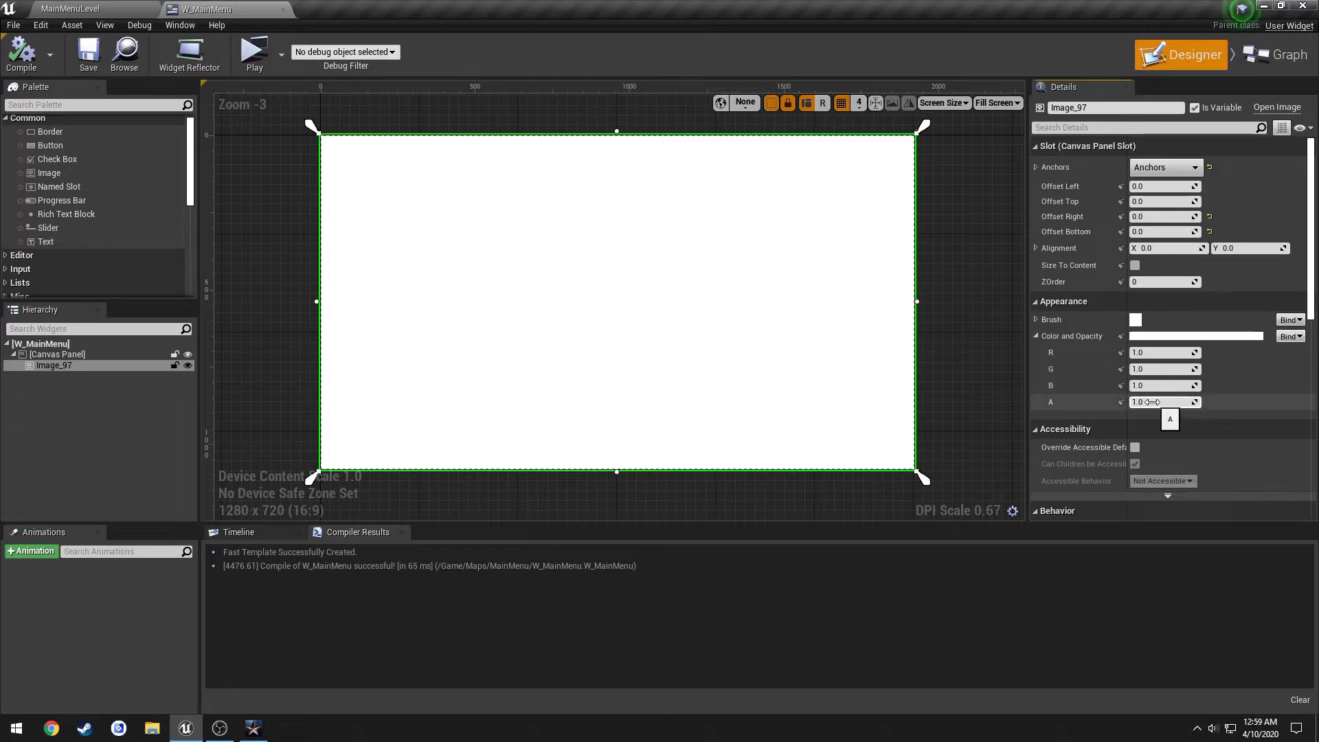
{"action": "left_click", "coordinate": [1157, 353]}
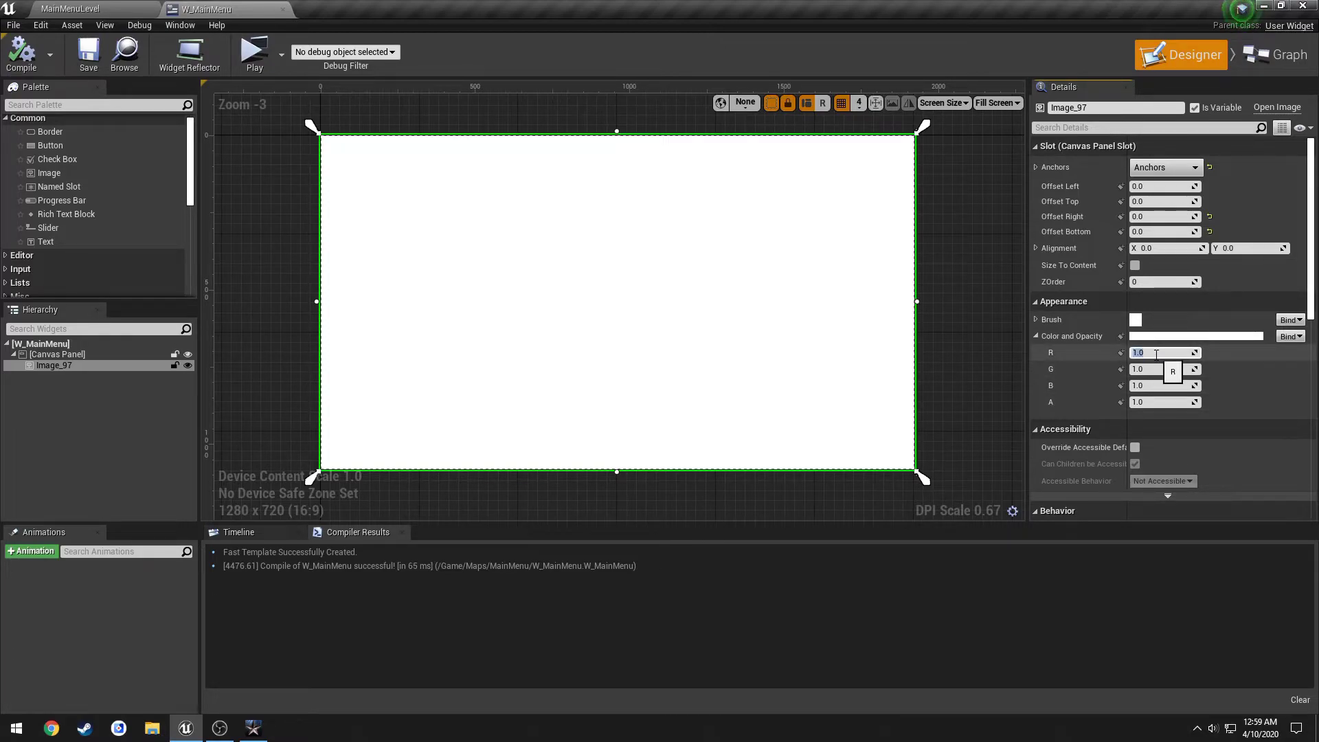
{"action": "type", "text": "0.1"}
{"action": "key", "text": "Tab"}
{"action": "type", "text": "0.1"}
{"action": "key", "text": "Tab"}
{"action": "type", "text": "0.1"}
{"action": "key", "text": "Return"}
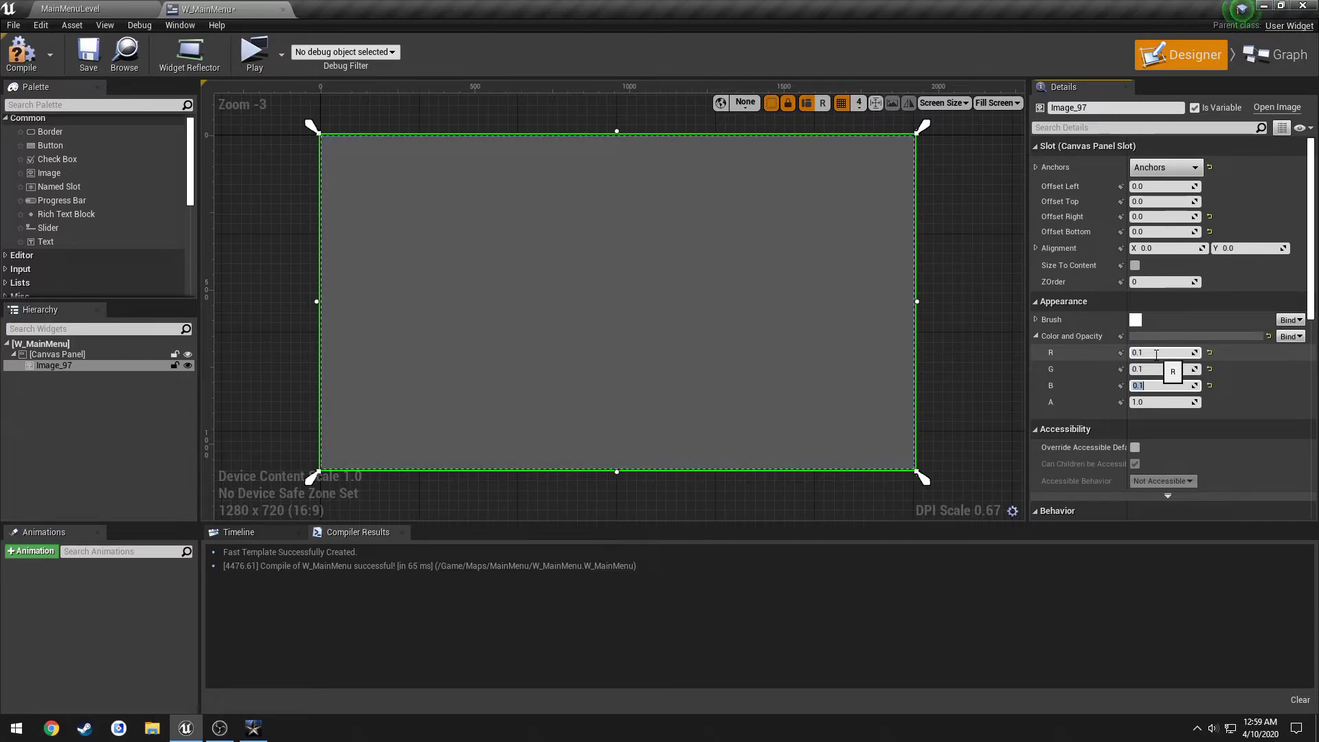
{"action": "key", "text": "Escape"}
{"action": "key", "text": "Tab"}
{"action": "type", "text": "0.0"}
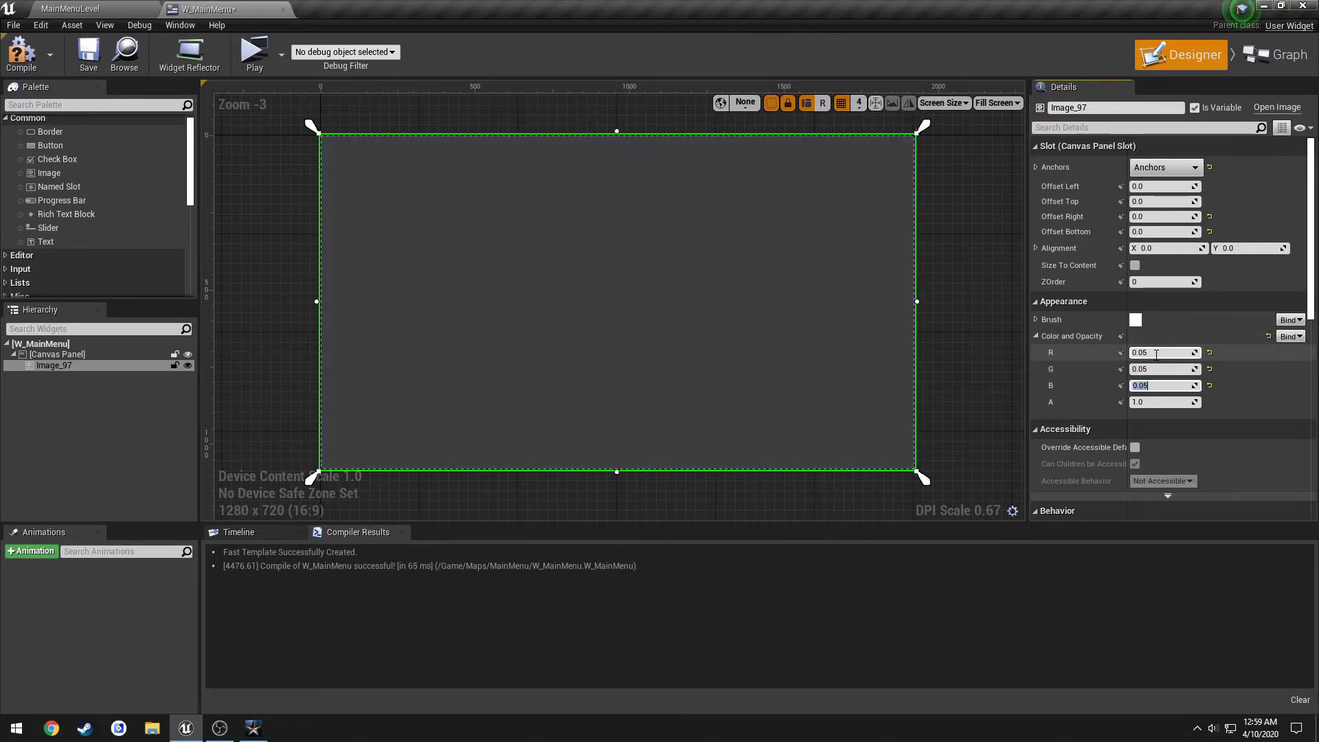
Recompile and save W_MainMenu with the darkened background.
{"action": "left_click", "coordinate": [21, 55]}
{"action": "left_click", "coordinate": [88, 55]}
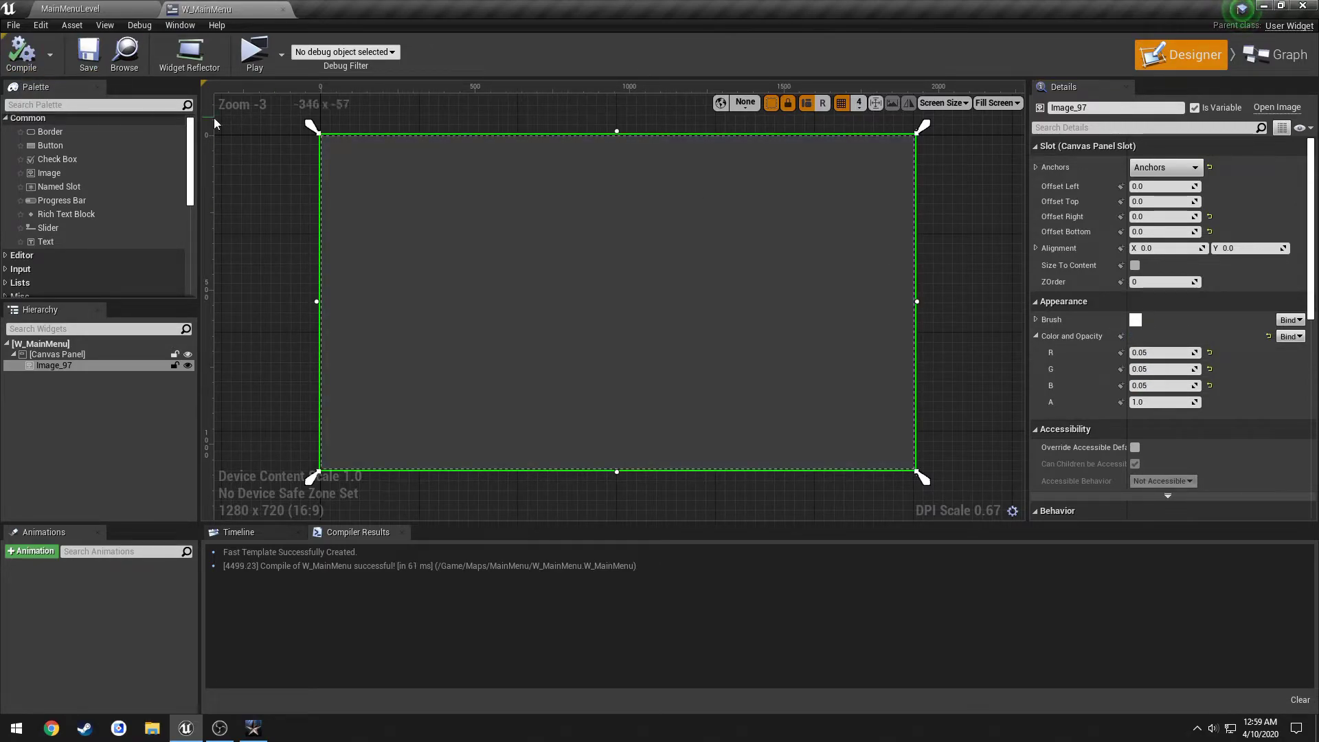
{"action": "right_click_drag", "start_coordinate": [298, 206], "coordinate": [313, 206]}
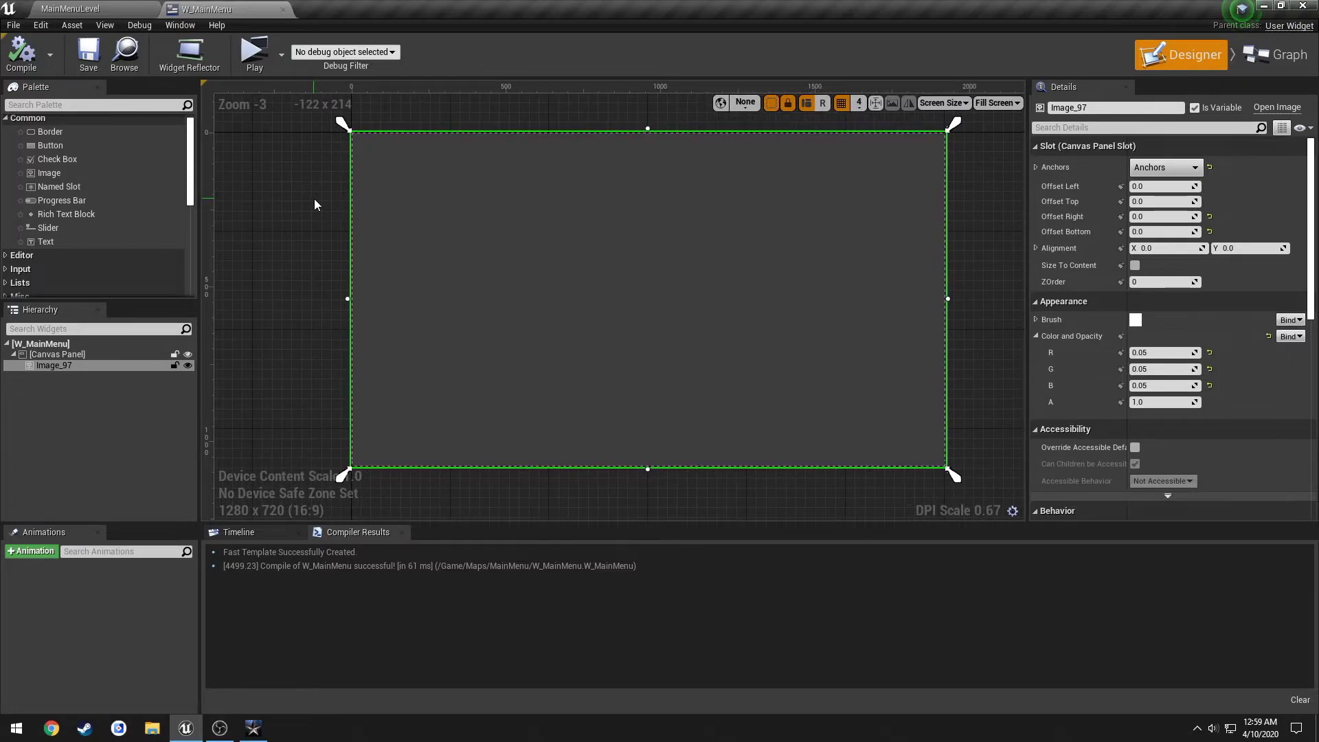
Browse the image's Brush options, leaving the brush image unchanged.
{"action": "left_click", "coordinate": [1038, 320]}
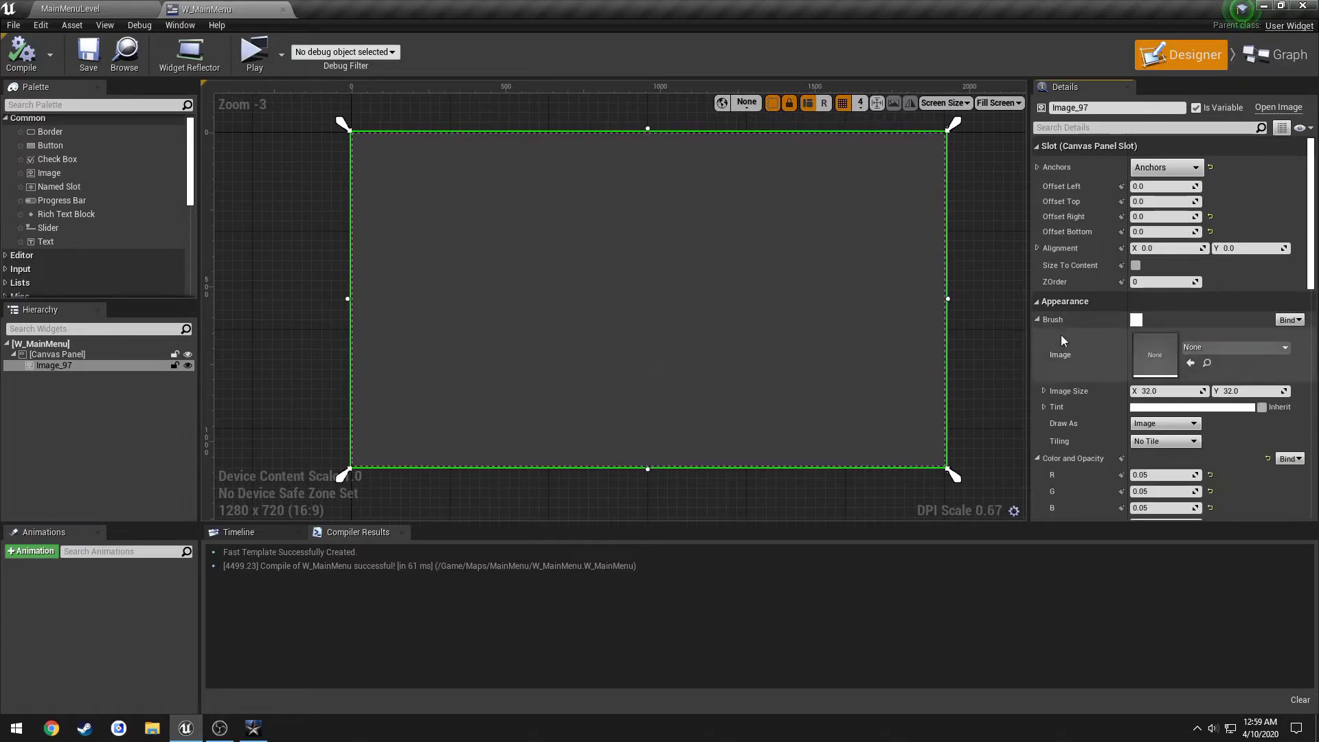
{"action": "left_click", "coordinate": [1246, 347]}
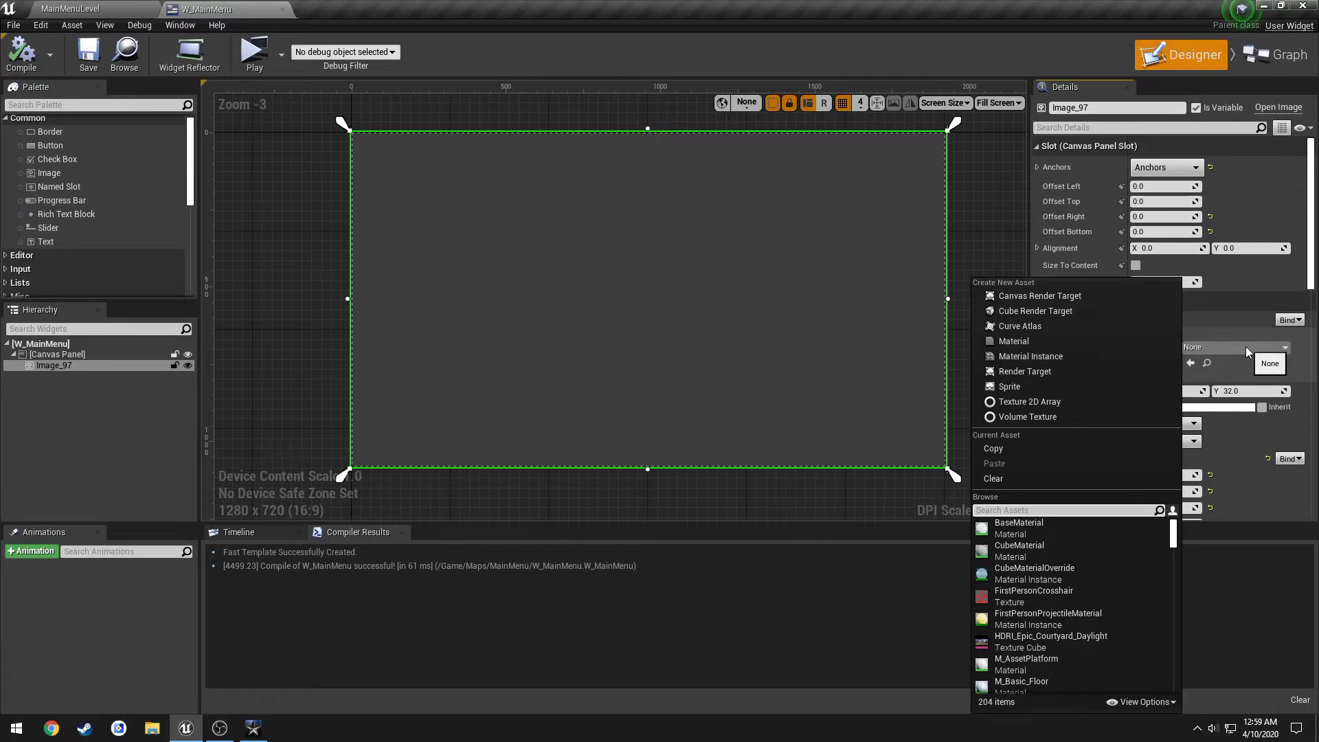
{"action": "left_click", "coordinate": [1246, 347]}
{"action": "left_click", "coordinate": [1037, 319]}
{"action": "right_click_drag", "start_coordinate": [961, 251], "coordinate": [937, 257]}
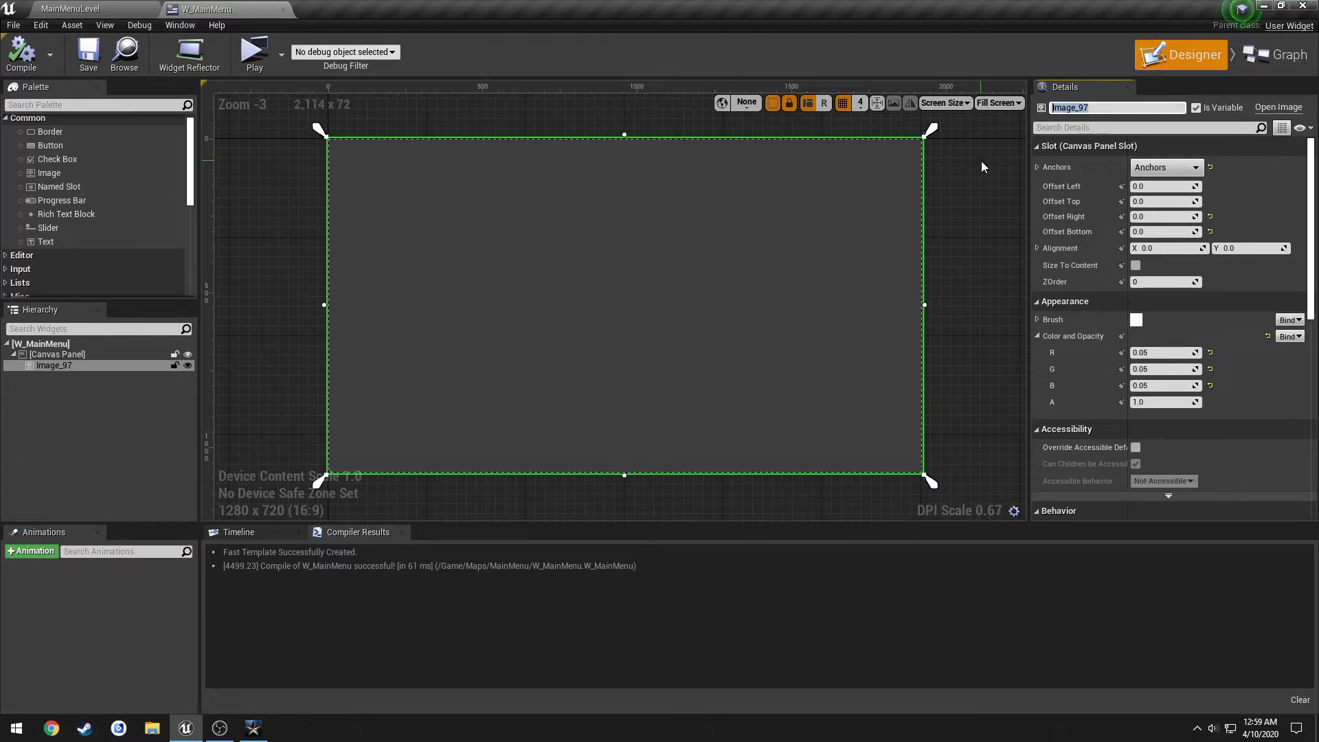
Rename the image to I_MainBackground and turn off Is Variable.
{"action": "type", "text": "MainMe"}
{"action": "key", "text": "BackSpace"}
{"action": "key", "text": "BackSpace"}
{"action": "type", "text": "Background"}
{"action": "key", "text": "Return"}
{"action": "left_click", "coordinate": [1056, 108]}
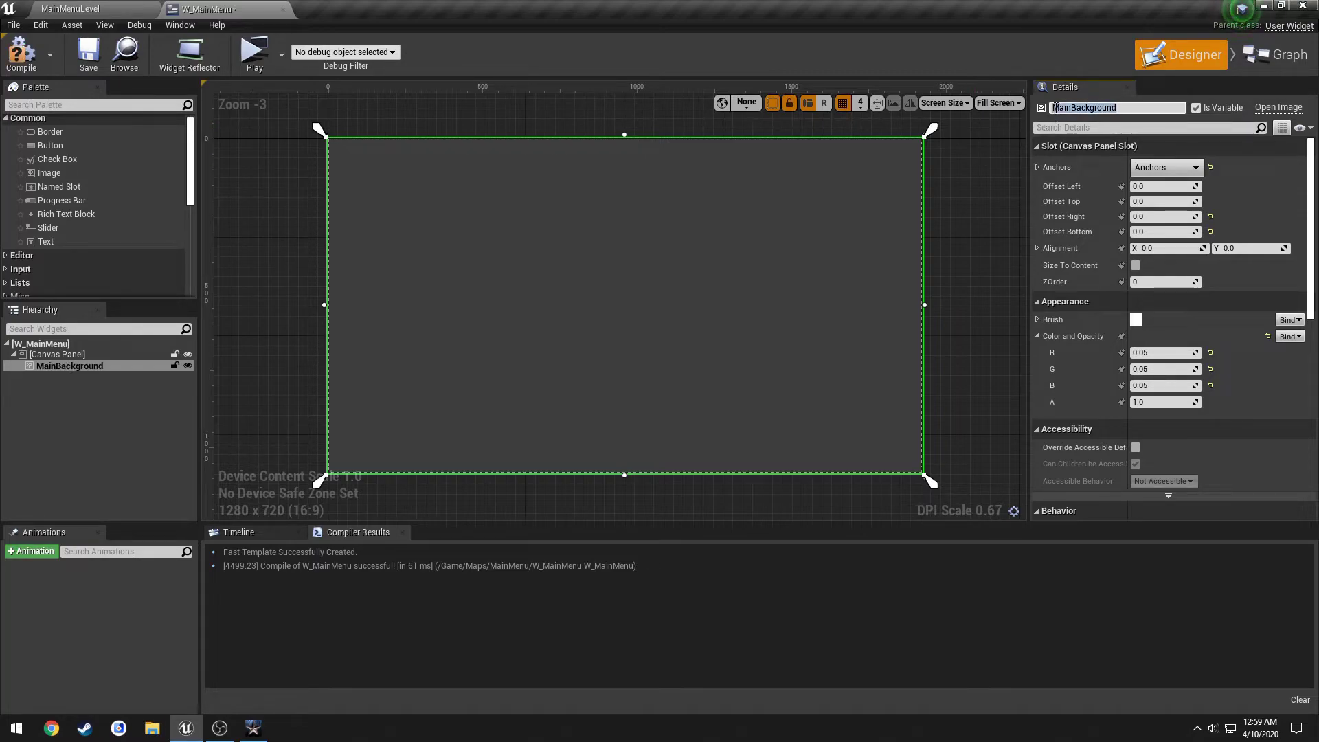
{"action": "left_click", "coordinate": [1055, 108]}
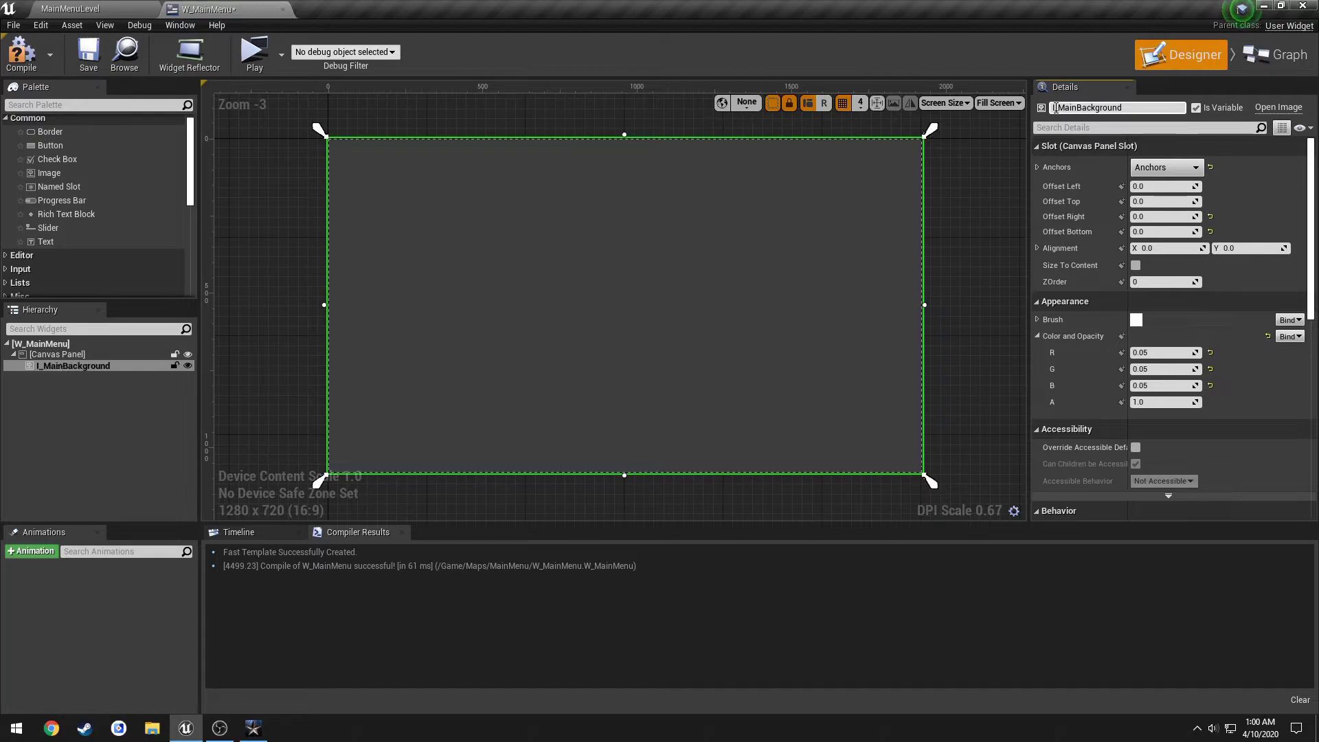
{"action": "type", "text": "I_"}
{"action": "left_click", "coordinate": [1196, 108]}
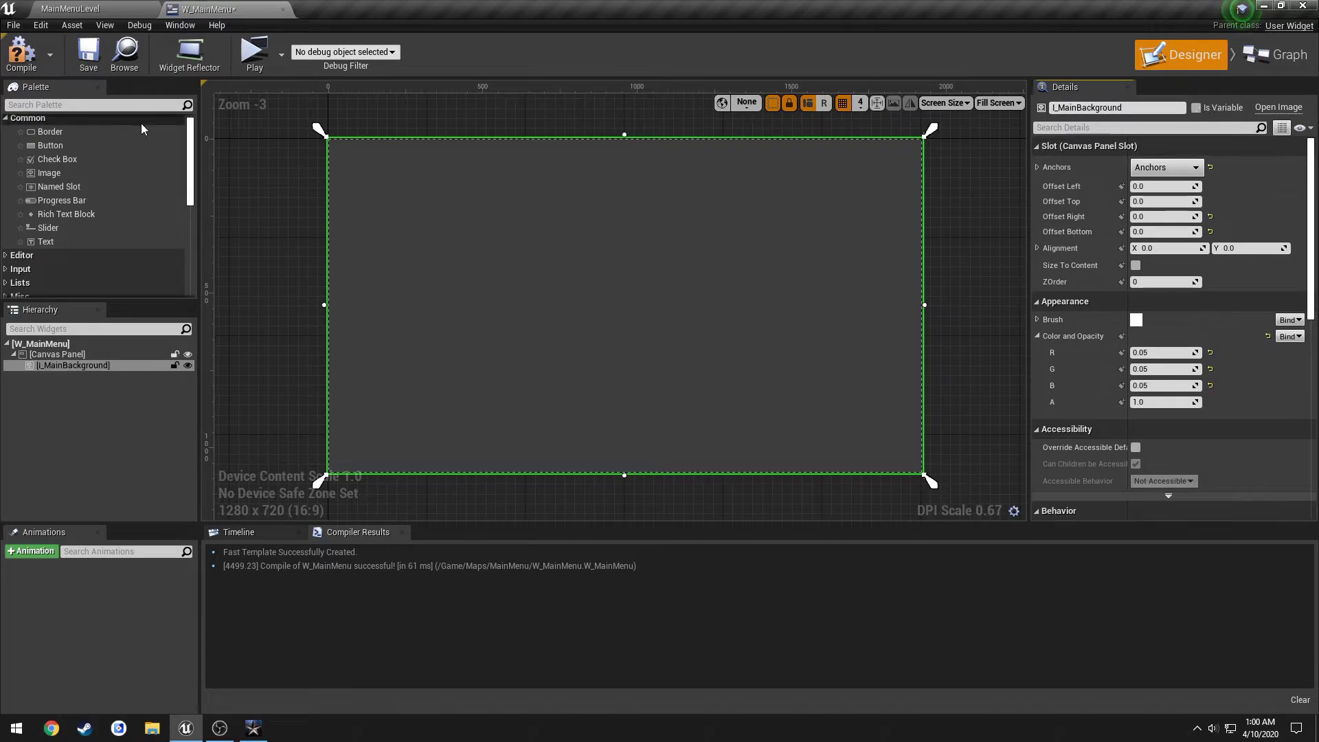
Compile and save the main menu widget, then bring up the running game.
{"action": "left_click", "coordinate": [21, 54]}
{"action": "left_click", "coordinate": [88, 54]}
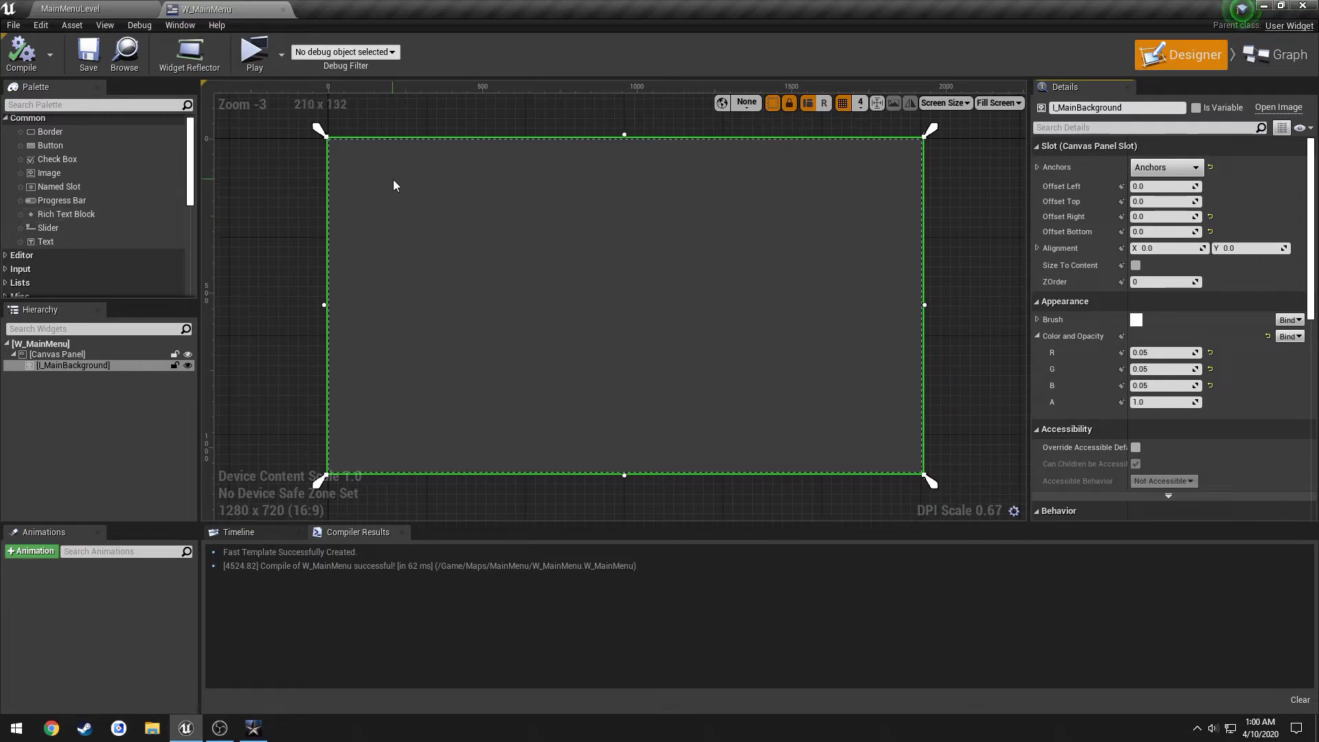
{"action": "left_click", "coordinate": [253, 727]}
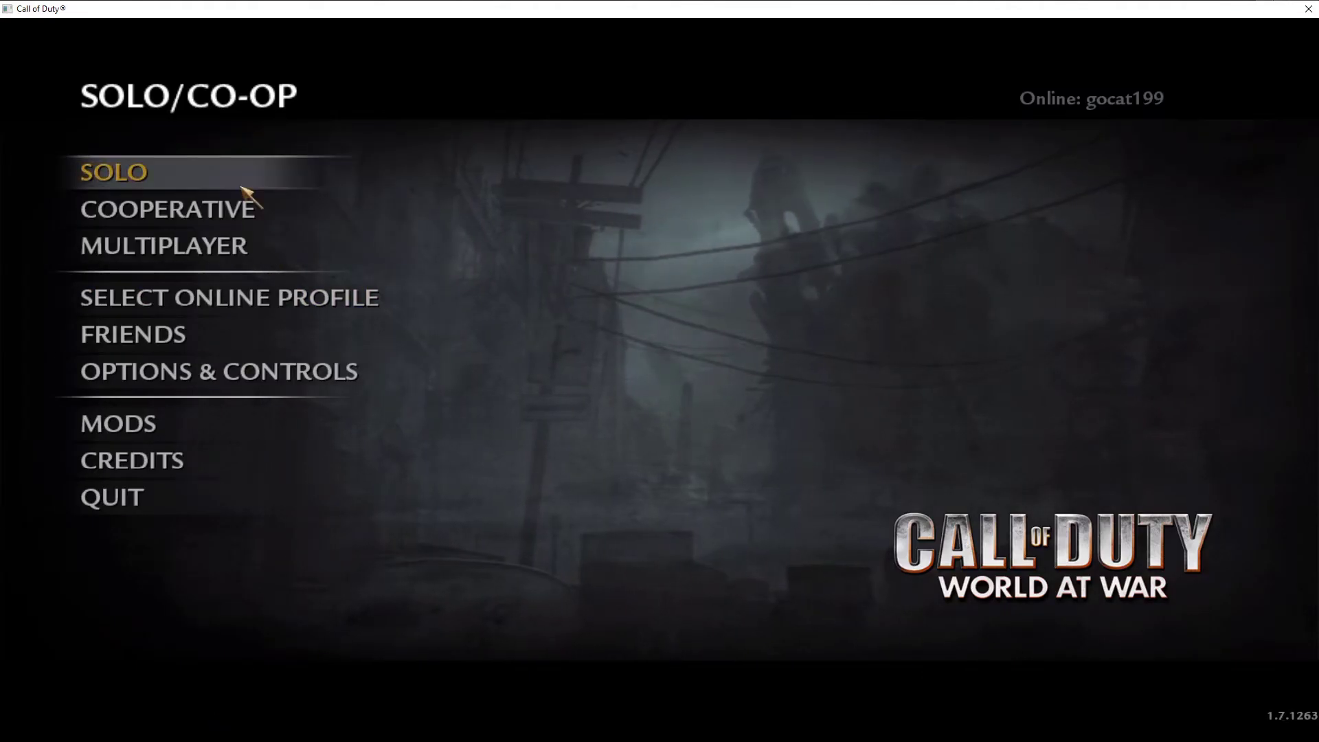
{"action": "left_click", "coordinate": [178, 172]}
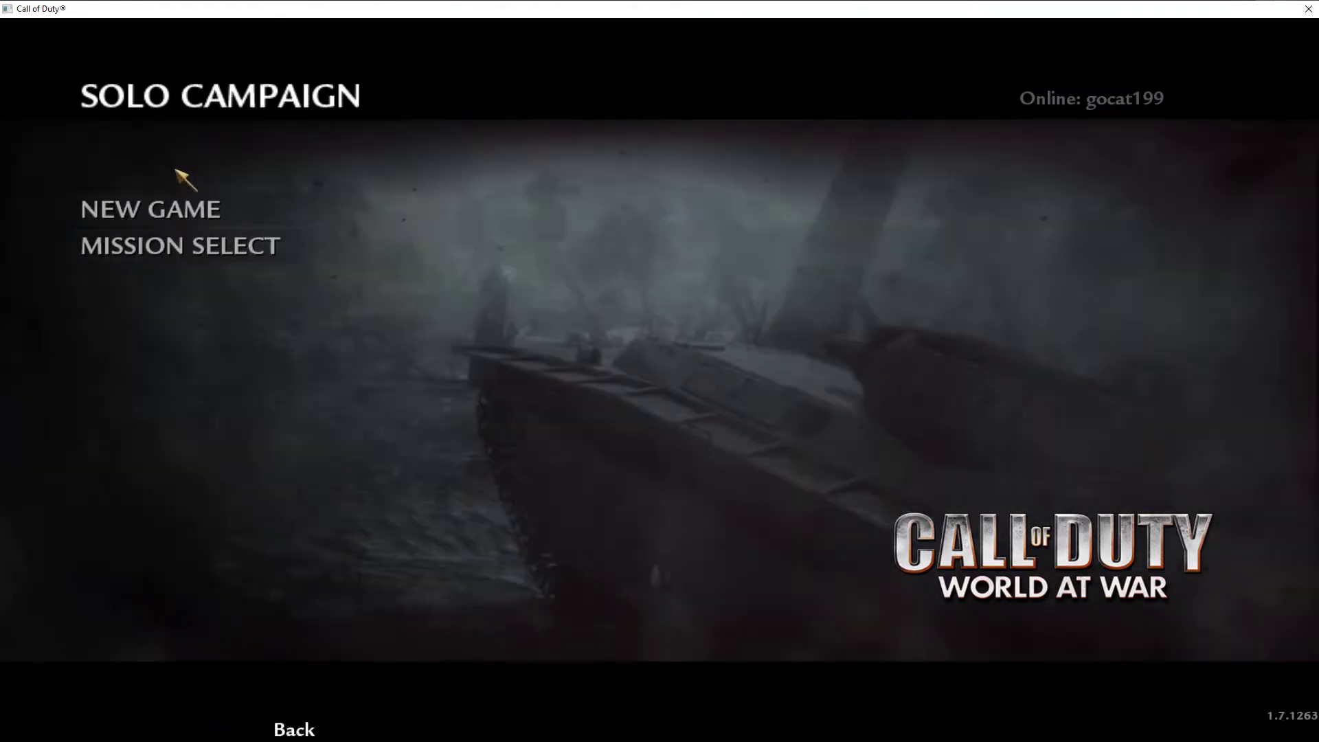
{"action": "left_click", "coordinate": [195, 251]}
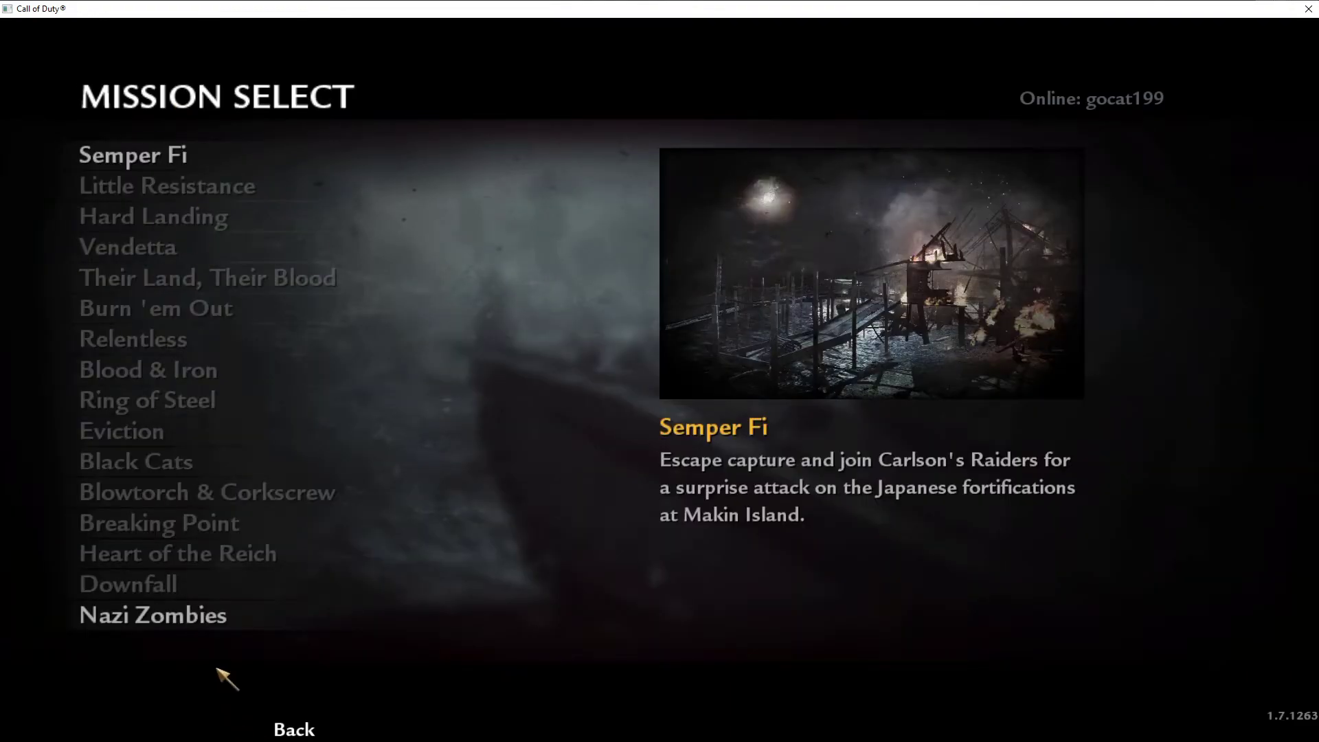
{"action": "left_click", "coordinate": [209, 616]}
{"action": "left_click", "coordinate": [294, 729]}
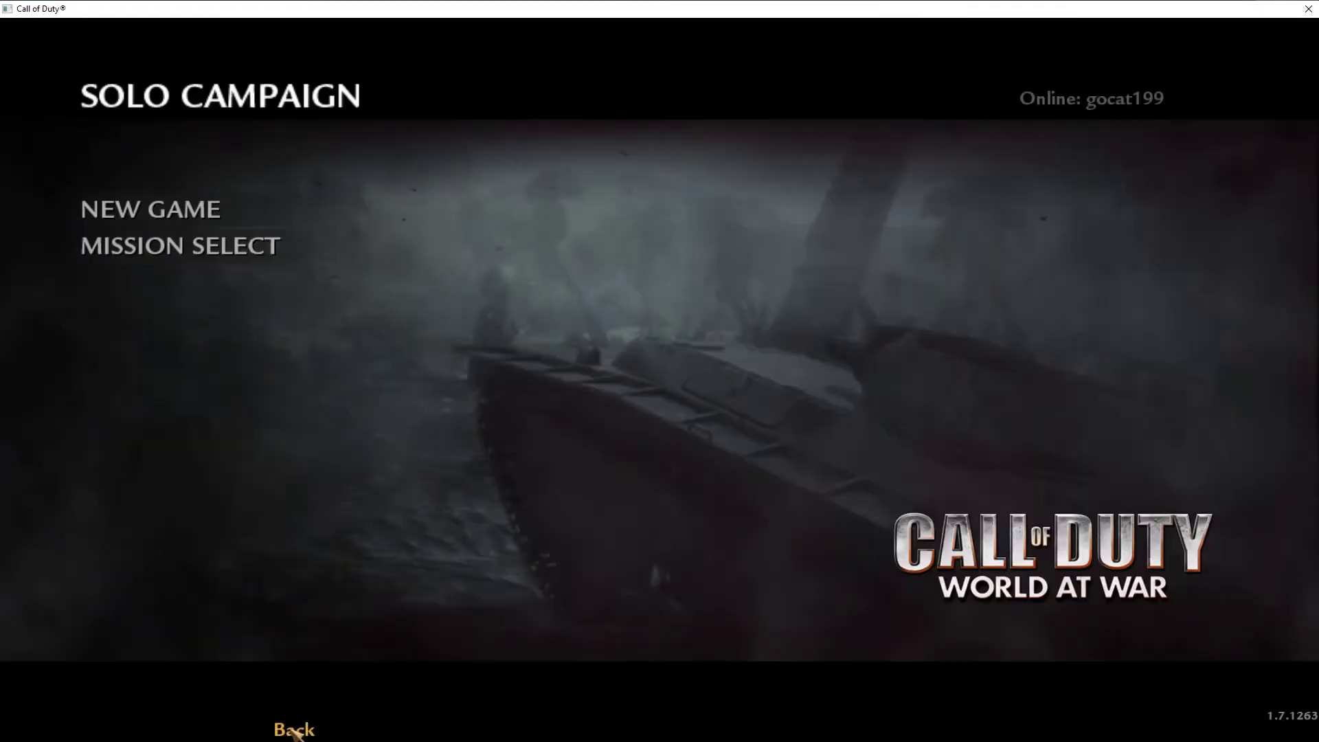
{"action": "left_click", "coordinate": [294, 730]}
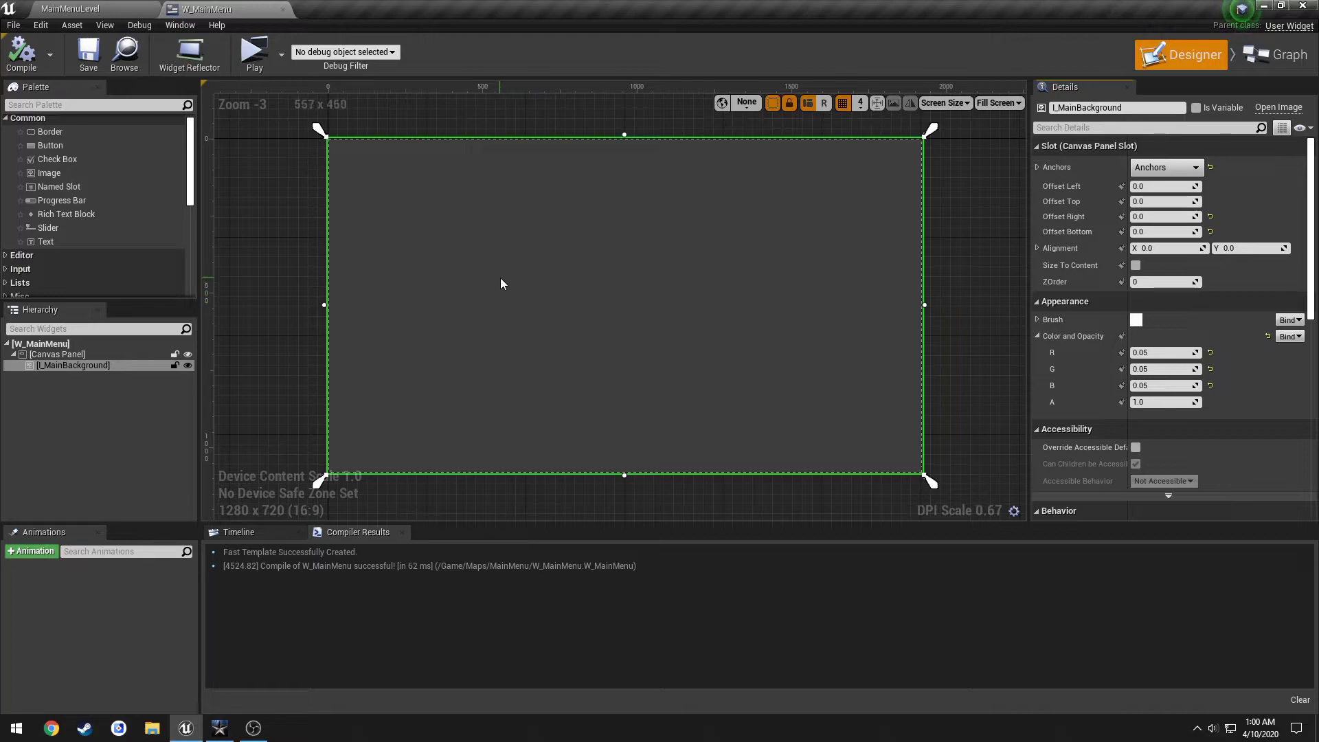
Add a Widget Switcher into W_MainMenu's Canvas Panel.
{"action": "left_click_drag", "start_coordinate": [192, 169], "coordinate": [202, 257]}
{"action": "scroll", "coordinate": [89, 225], "scroll_direction": "up", "scroll_amount": 3}
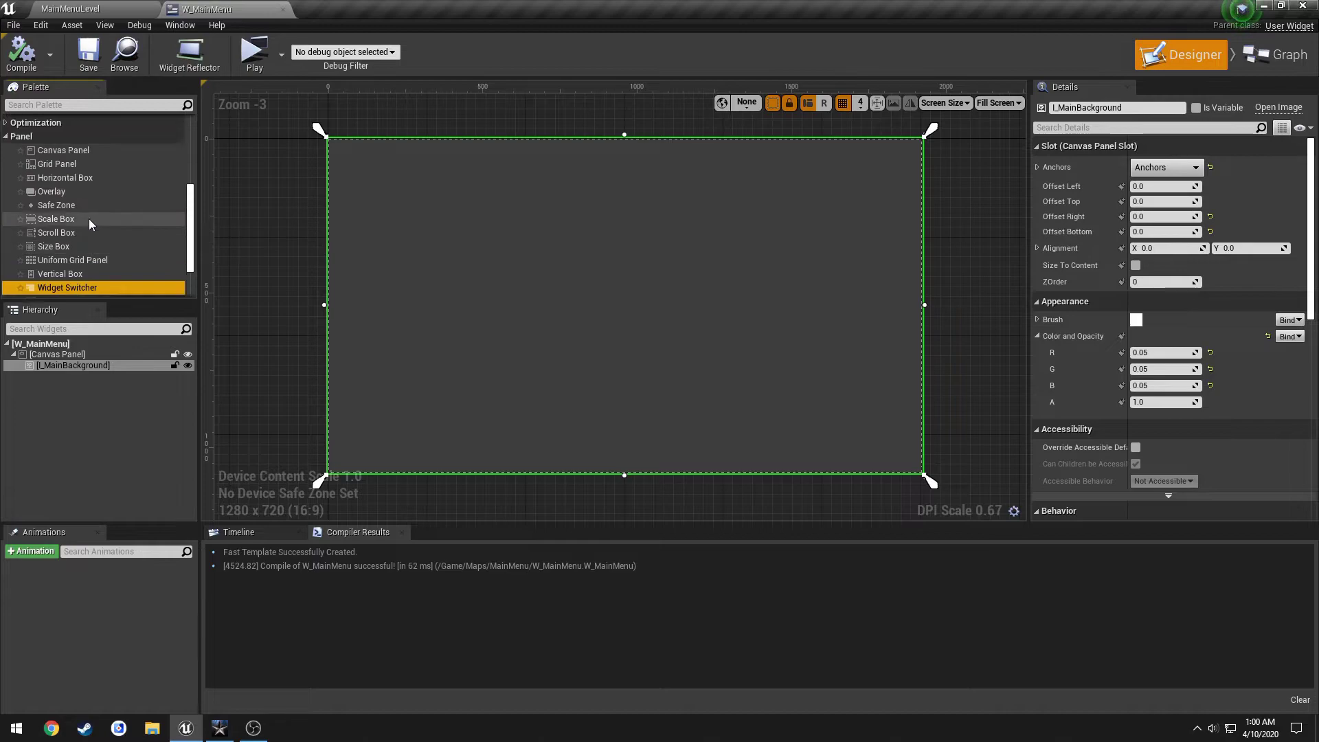
{"action": "scroll", "coordinate": [60, 268], "scroll_direction": "down", "scroll_amount": 1}
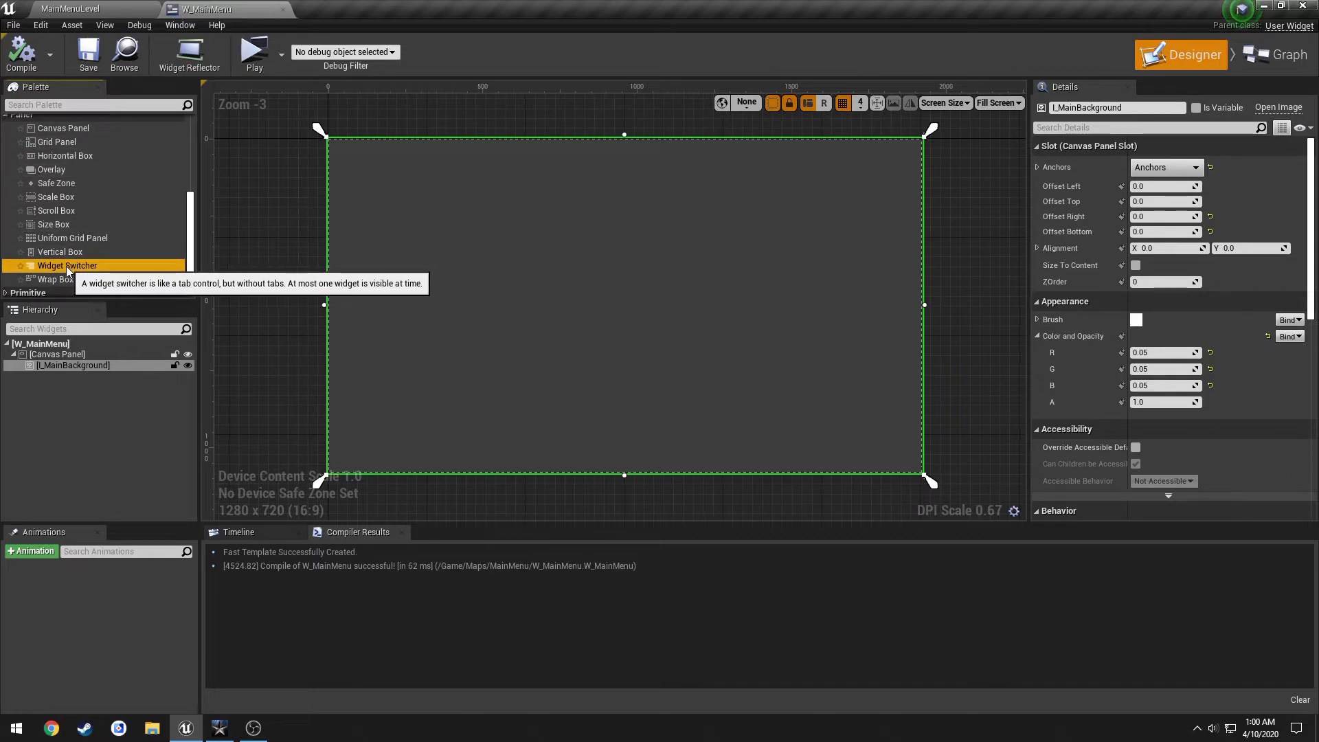
{"action": "left_click_drag", "start_coordinate": [68, 270], "coordinate": [61, 356]}
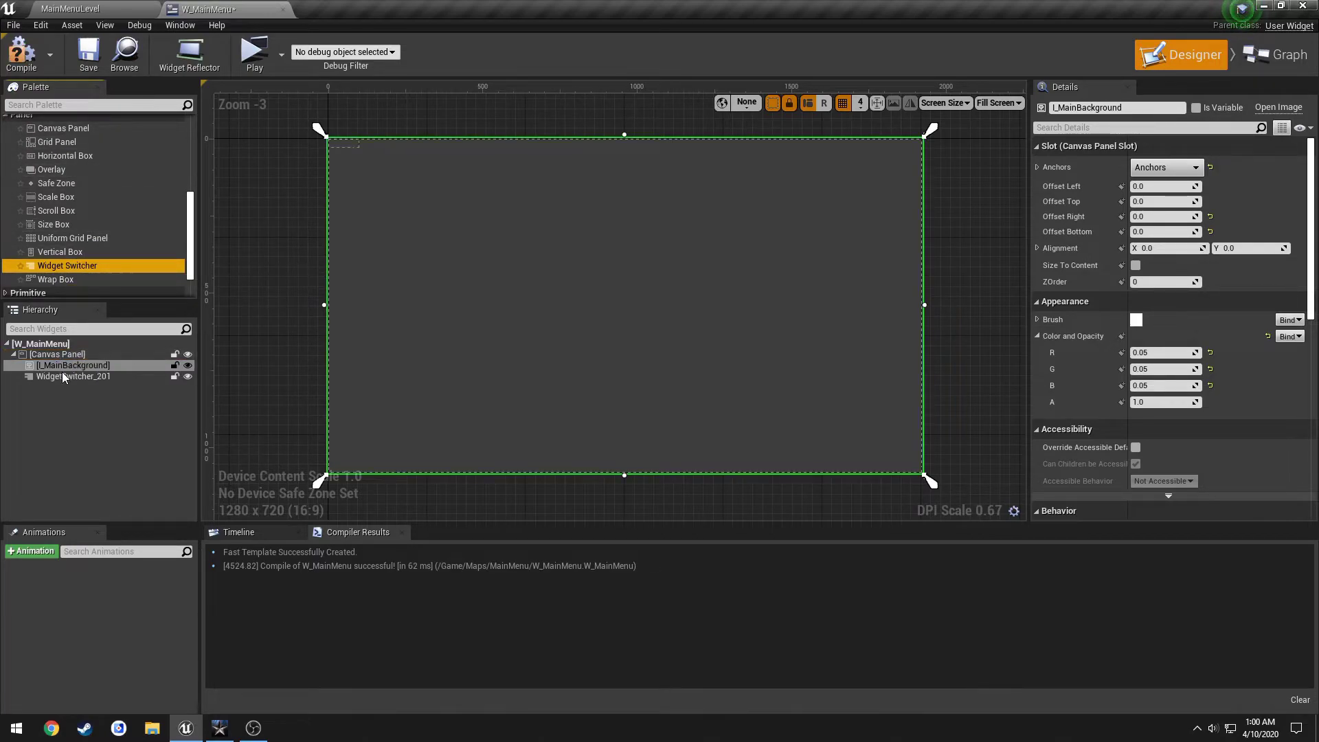
{"action": "left_click", "coordinate": [60, 377]}
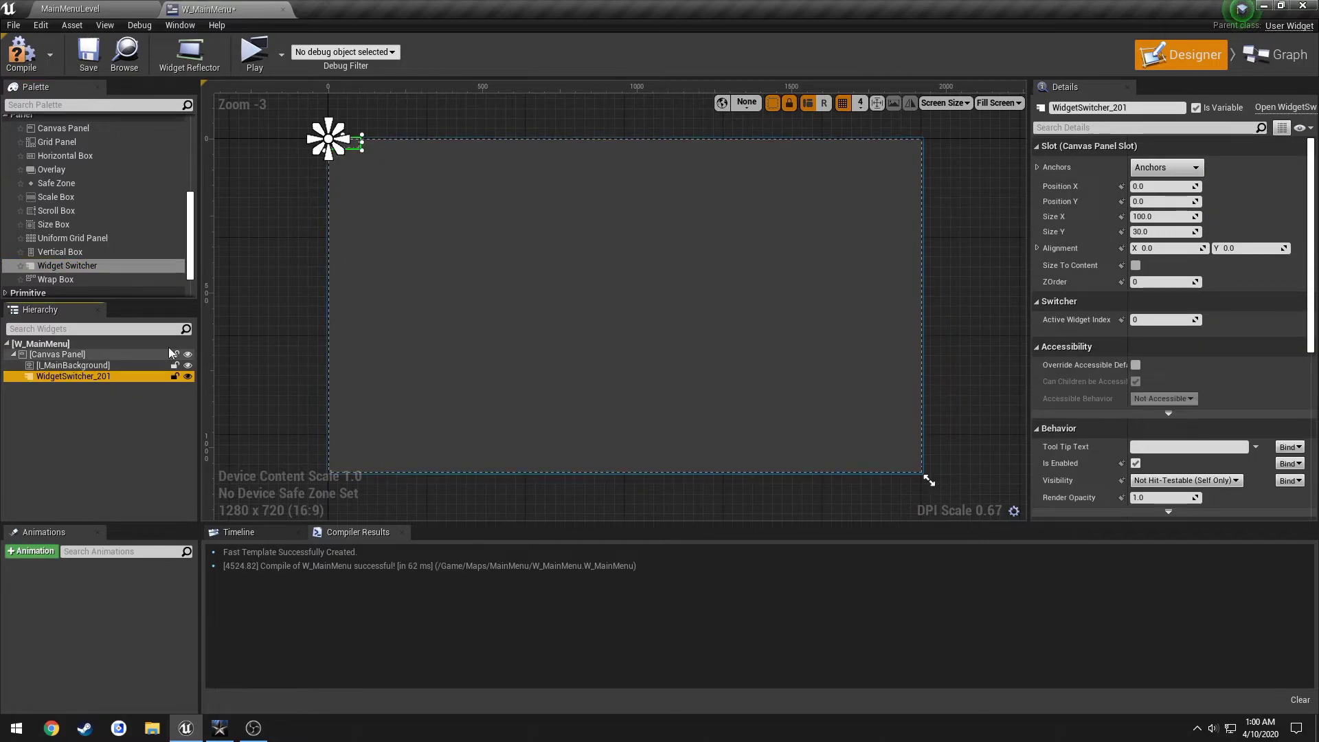
Anchor the switcher to stretch full screen with right and bottom offsets of 0.
{"action": "left_click", "coordinate": [1167, 167]}
{"action": "left_click", "coordinate": [1291, 347]}
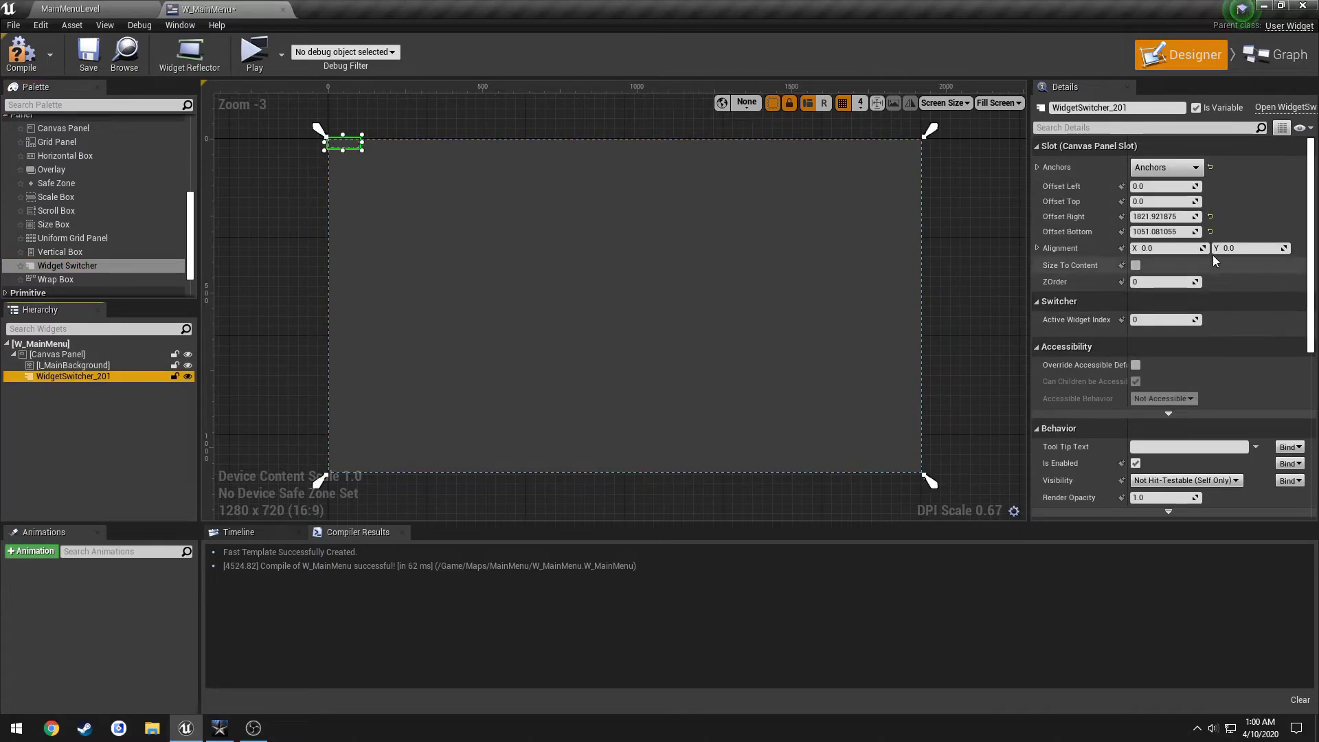
{"action": "type", "text": "0"}
{"action": "key", "text": "Tab"}
{"action": "type", "text": "0"}
{"action": "key", "text": "Return"}
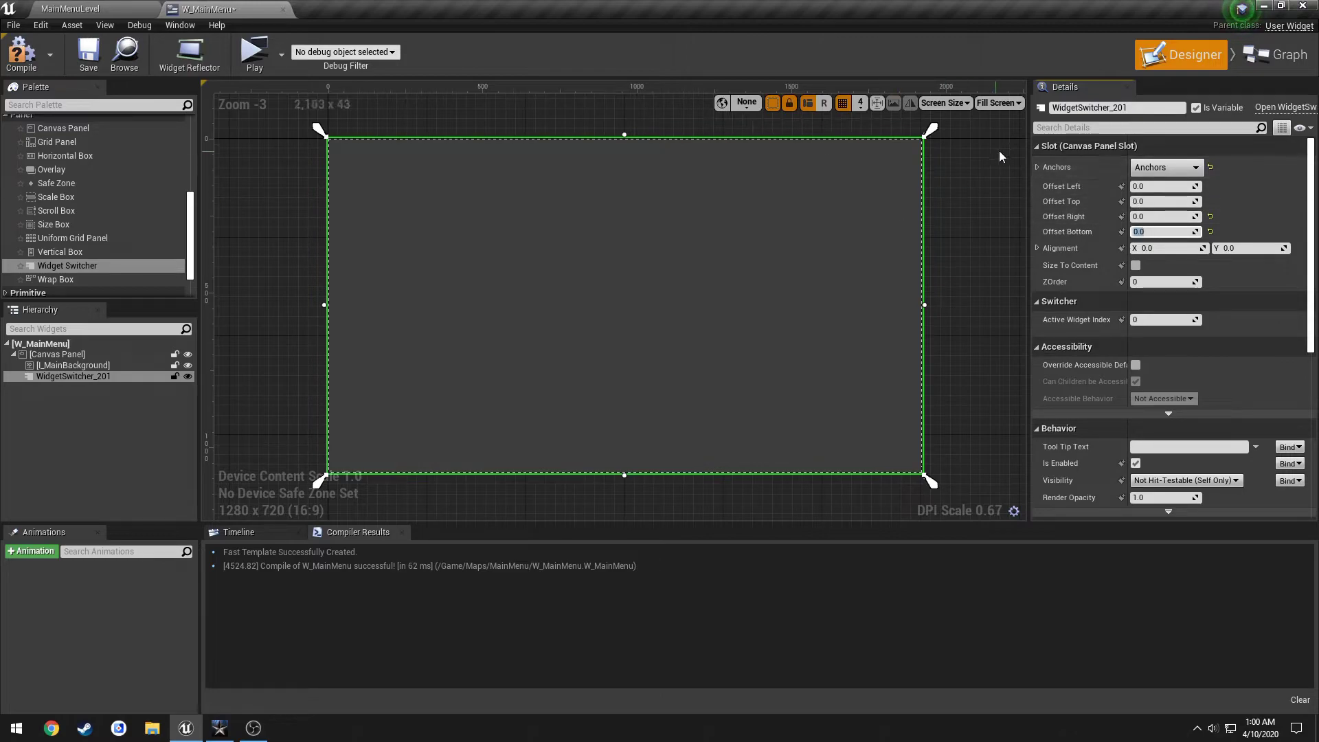
Rename the switcher WidgetSwitch, then compile and save the widget.
{"action": "left_click", "coordinate": [1141, 108]}
{"action": "key", "text": "ctrl+a"}
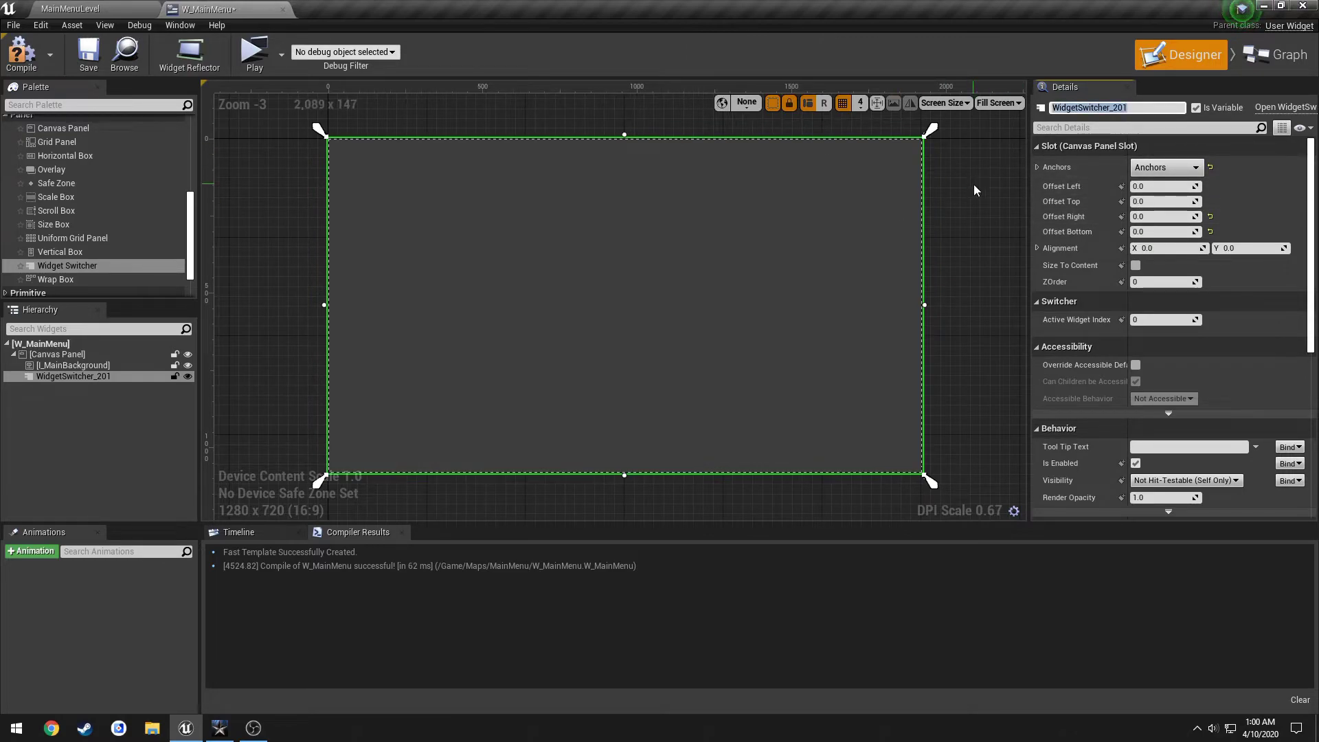
{"action": "type", "text": "WS_"}
{"action": "key", "text": "BackSpace"}
{"action": "key", "text": "BackSpace"}
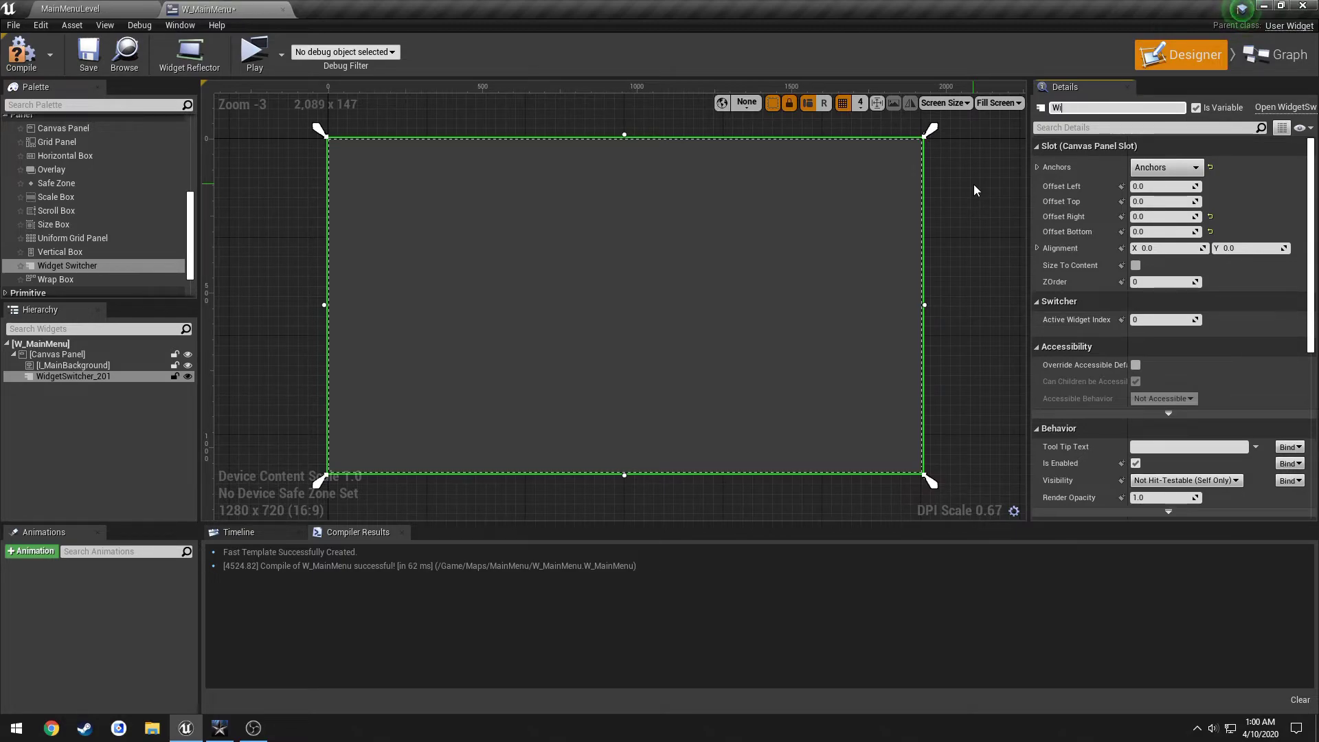
{"action": "type", "text": "idgetSwitc"}
{"action": "key", "text": "Escape"}
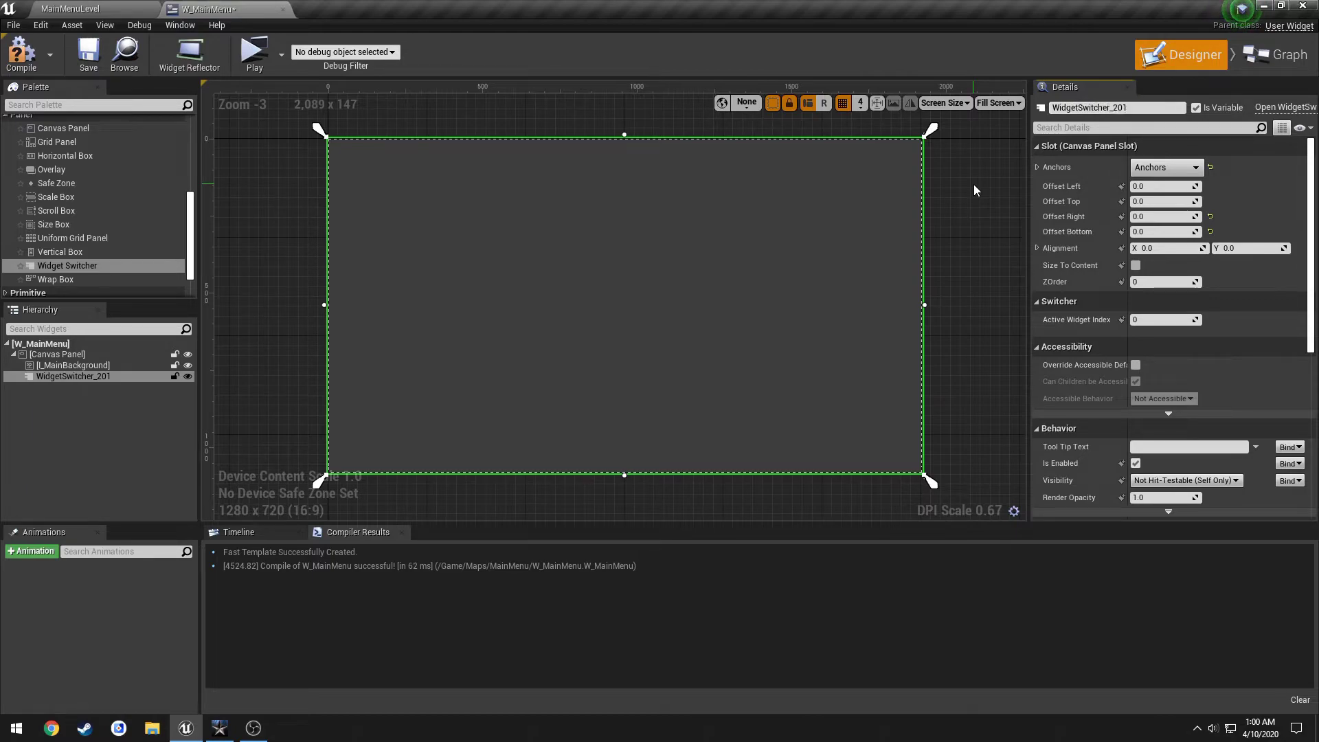
{"action": "left_click", "coordinate": [1124, 112]}
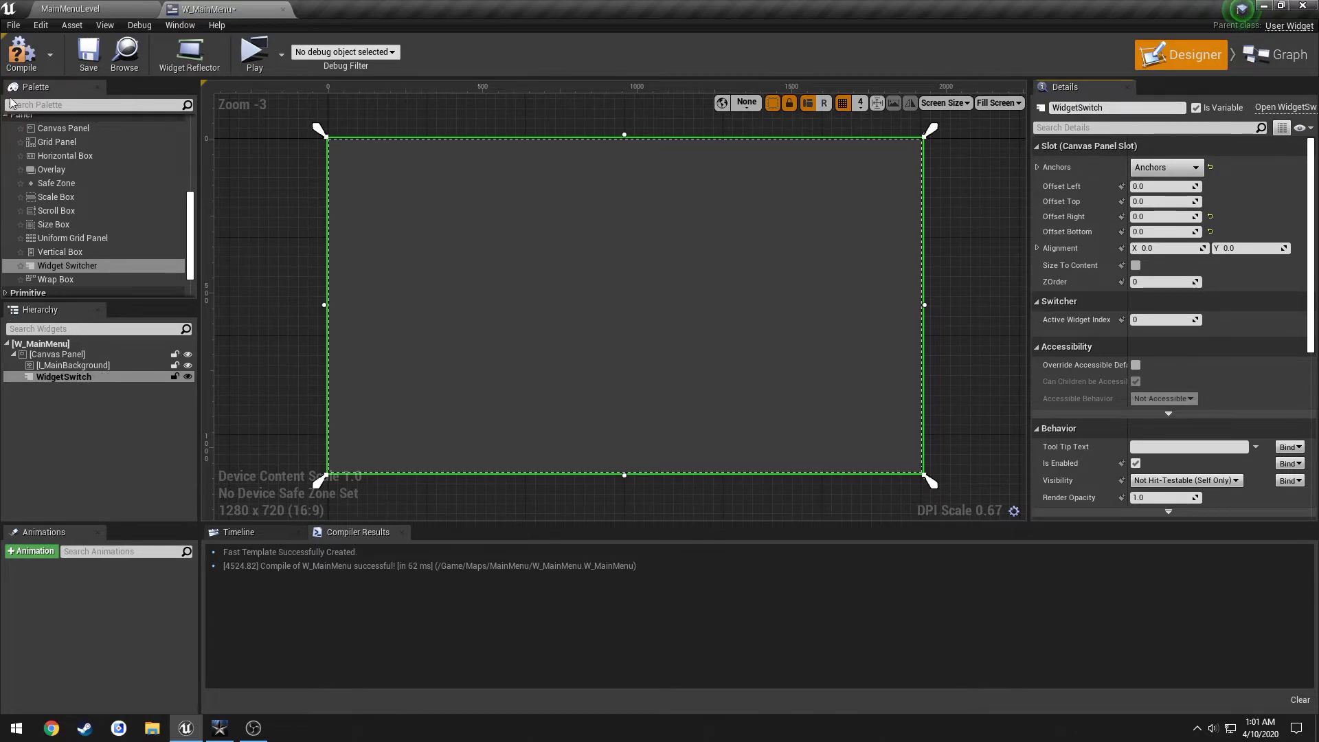
{"action": "left_click", "coordinate": [21, 53]}
{"action": "left_click", "coordinate": [87, 51]}
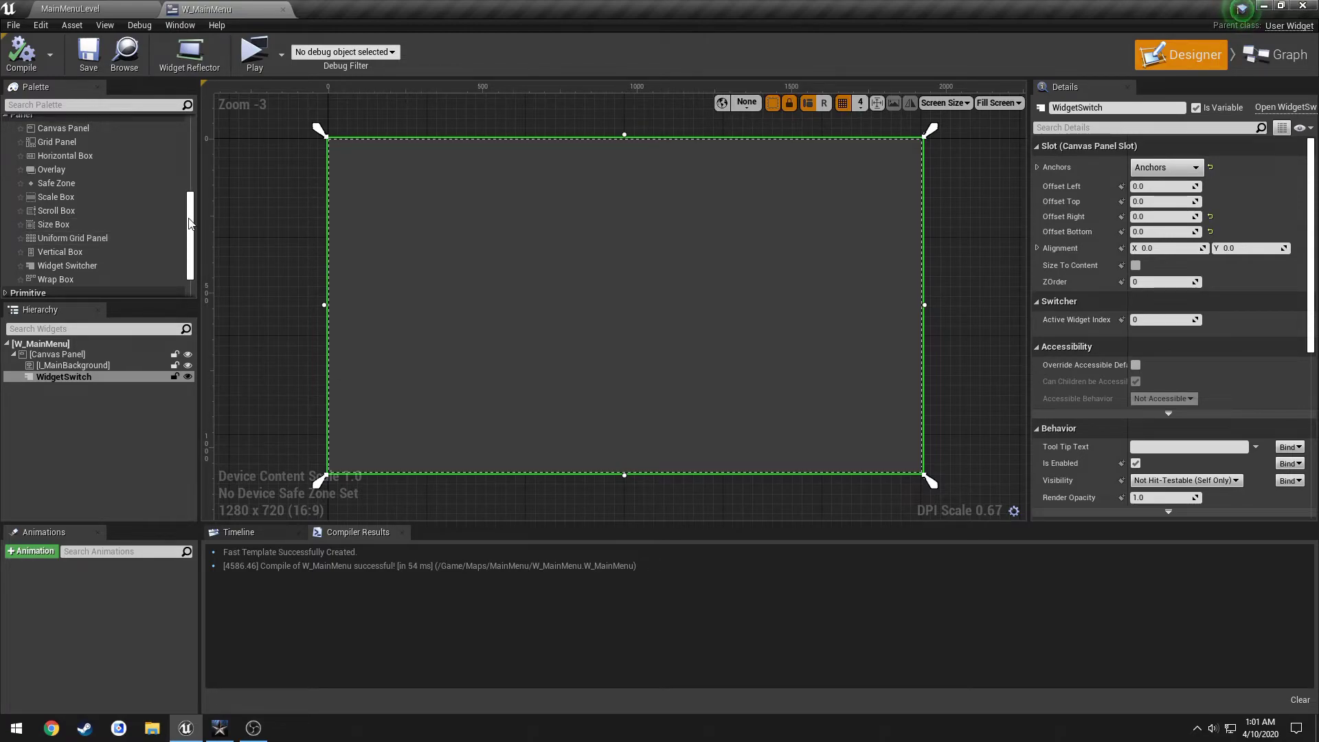
Place a Canvas Panel inside WidgetSwitch.
{"action": "left_click", "coordinate": [76, 377]}
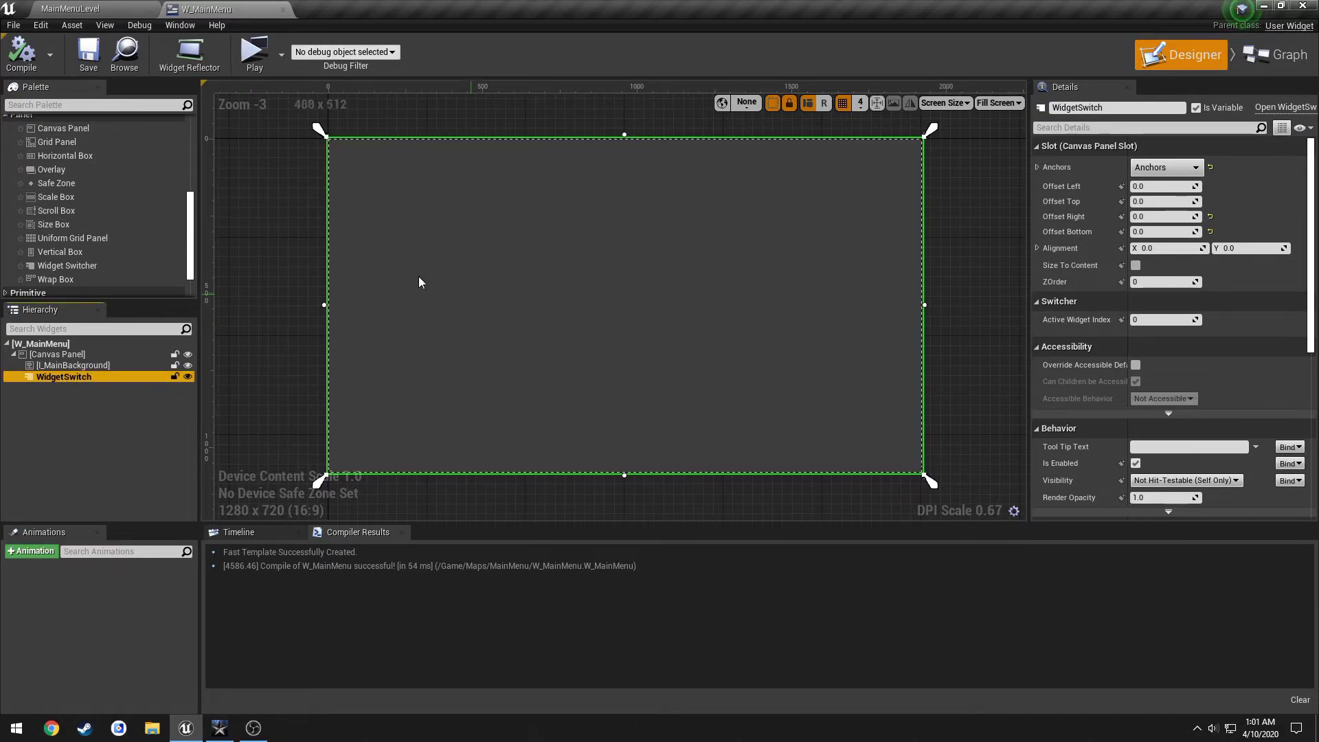
{"action": "left_click", "coordinate": [74, 129]}
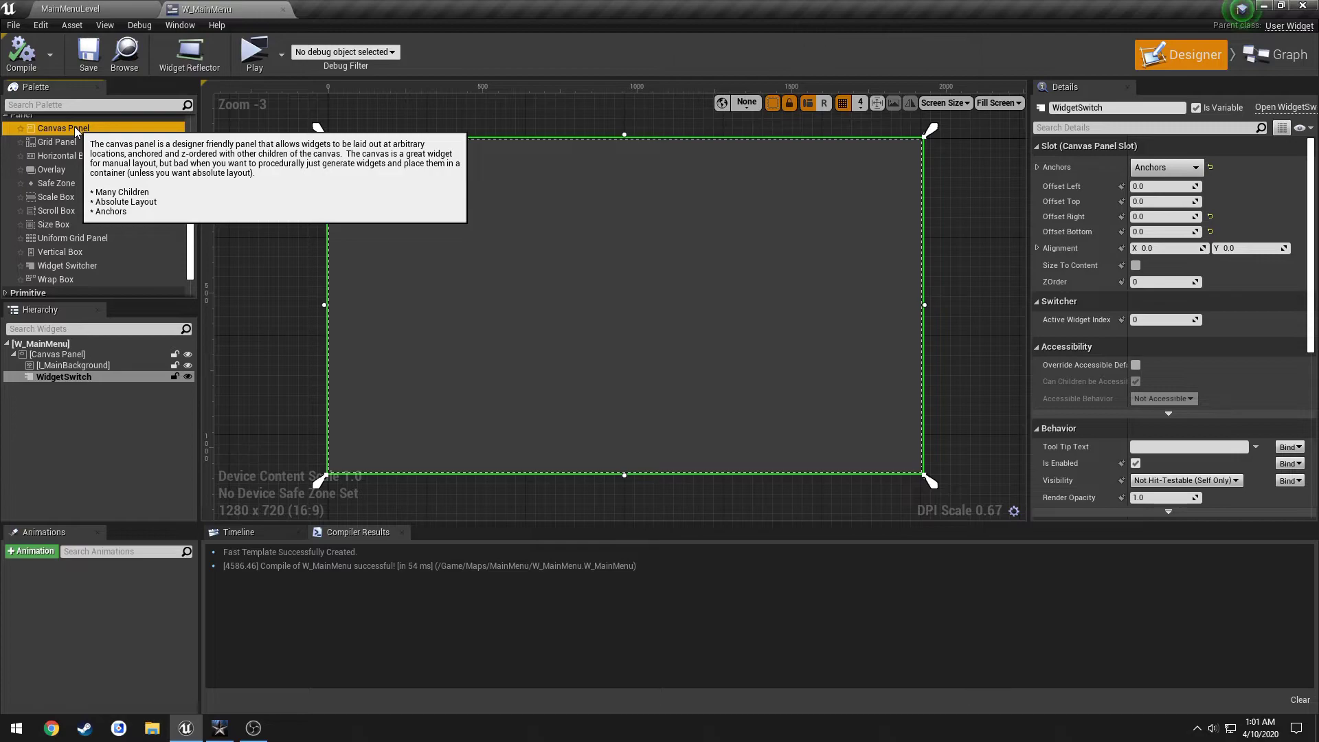
{"action": "left_click_drag", "start_coordinate": [75, 130], "coordinate": [59, 378]}
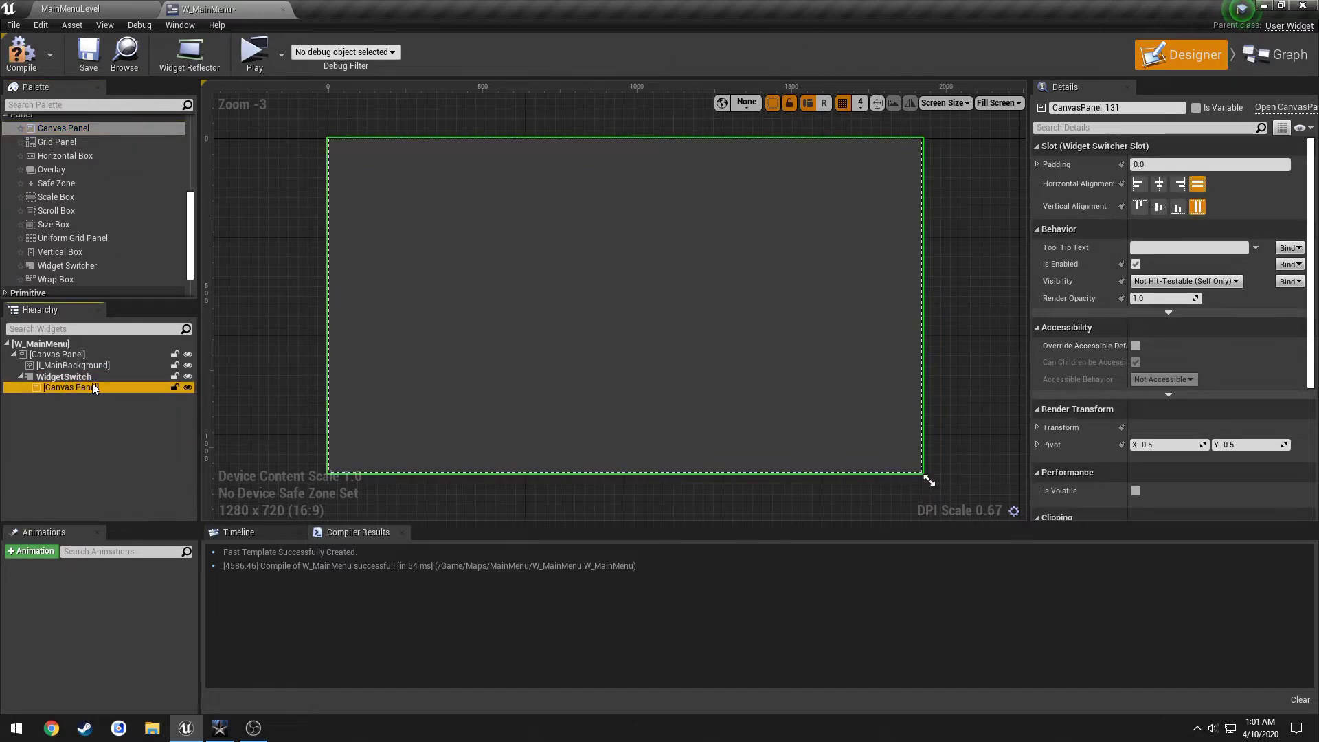
{"action": "left_click", "coordinate": [77, 377]}
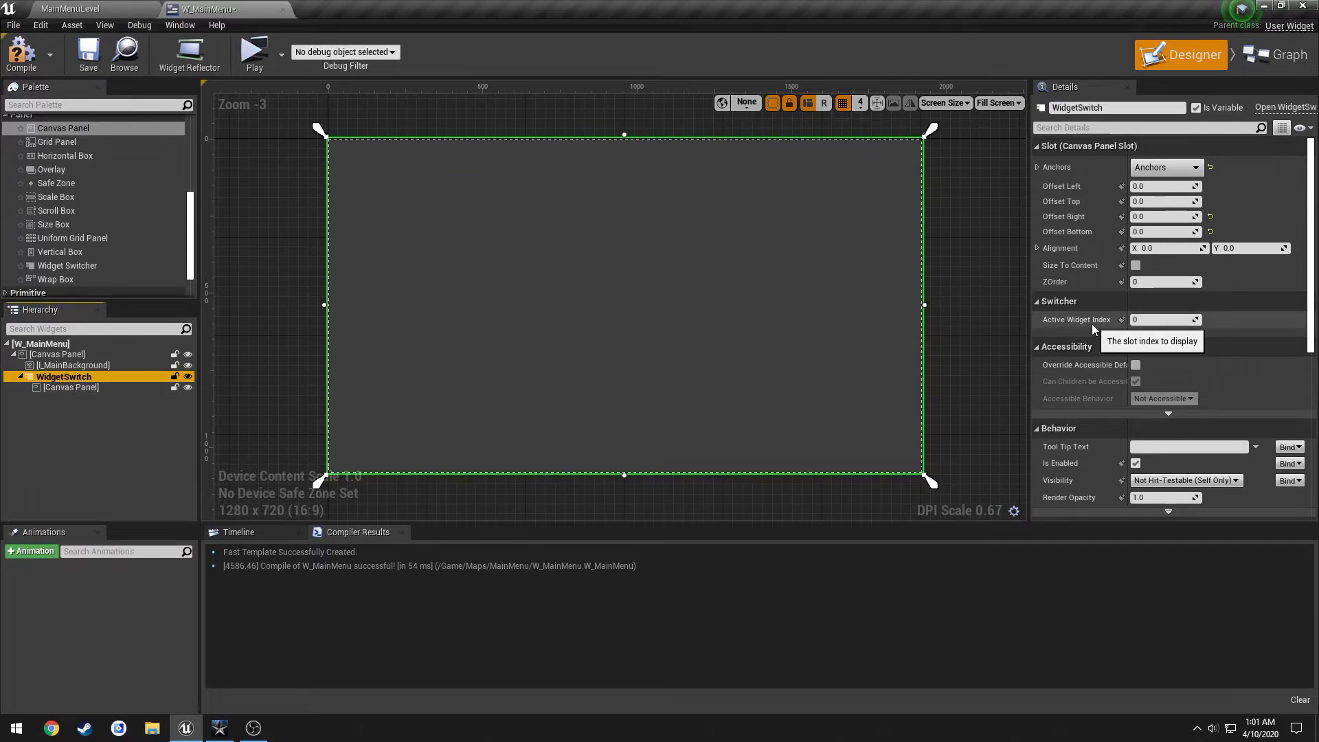
{"action": "left_click", "coordinate": [81, 389]}
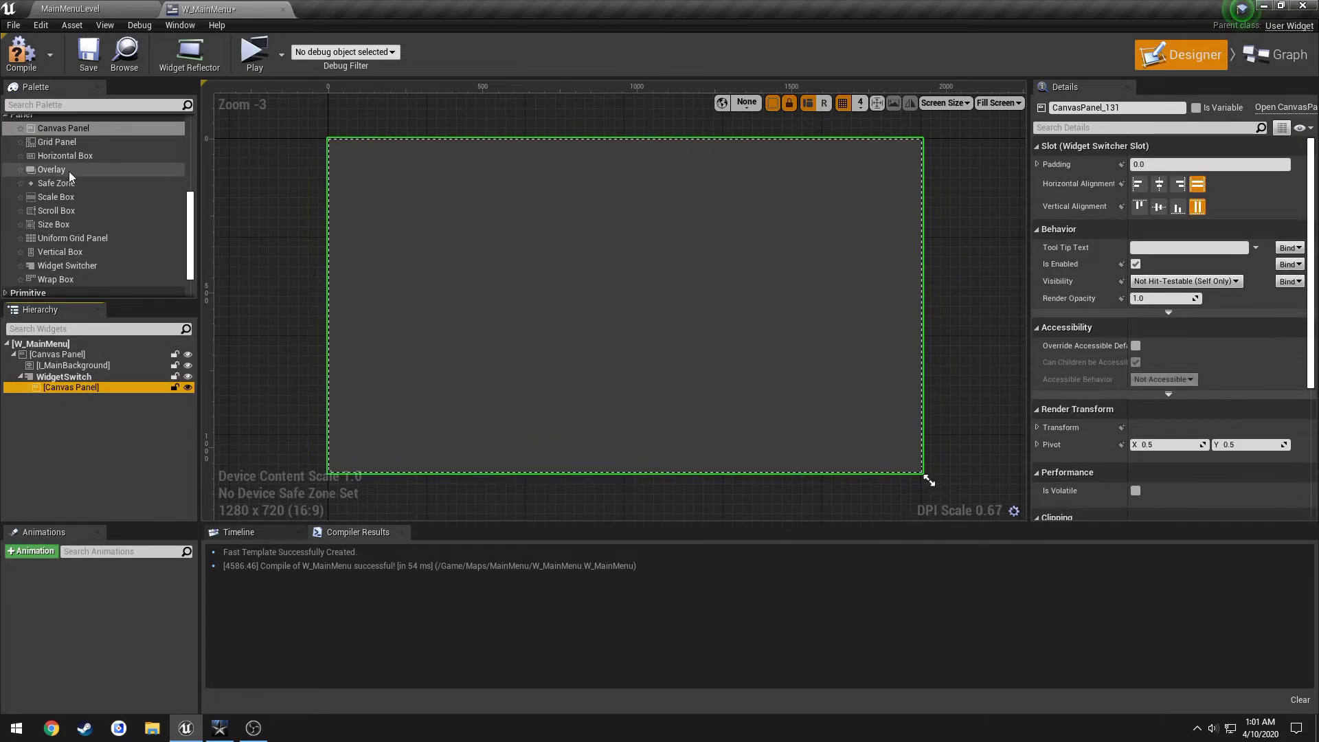
Add a Button into the inner canvas panel and enlarge it toward mid-canvas.
{"action": "scroll", "coordinate": [68, 192], "scroll_direction": "up", "scroll_amount": 5}
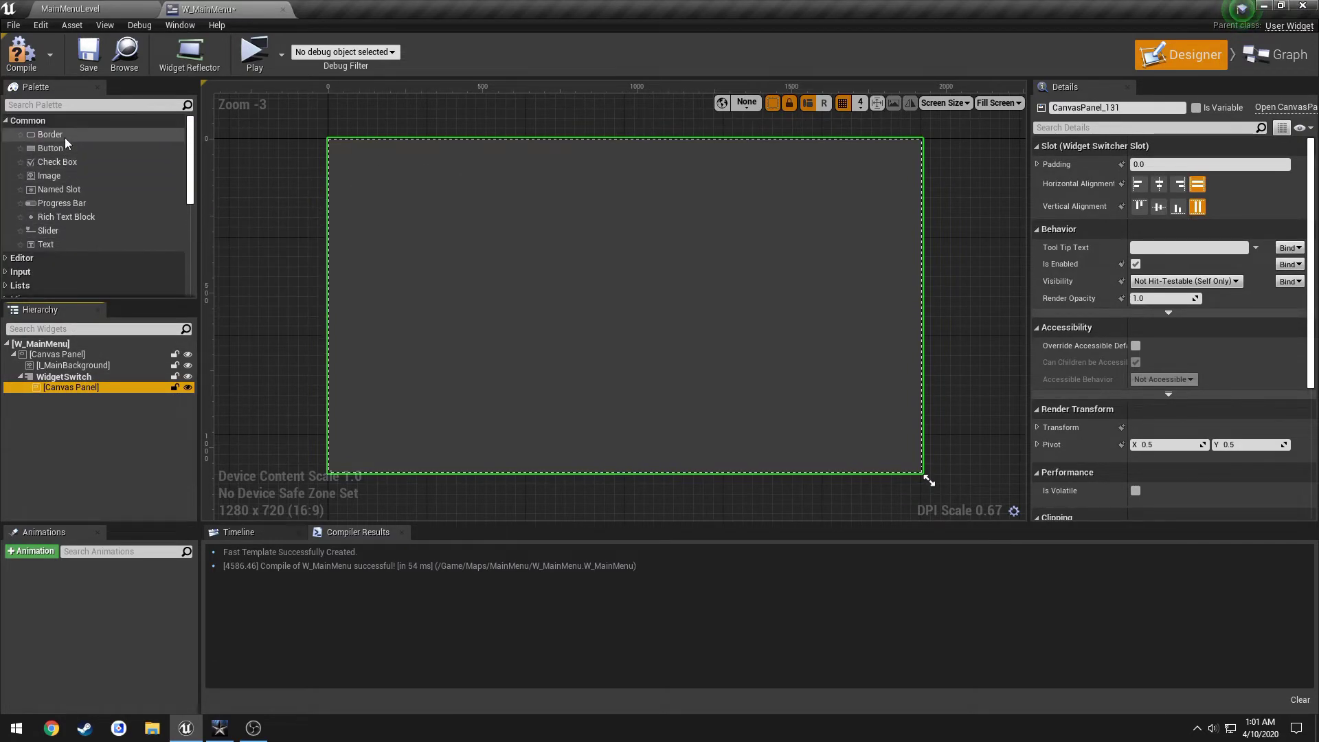
{"action": "left_click_drag", "start_coordinate": [63, 150], "coordinate": [85, 390]}
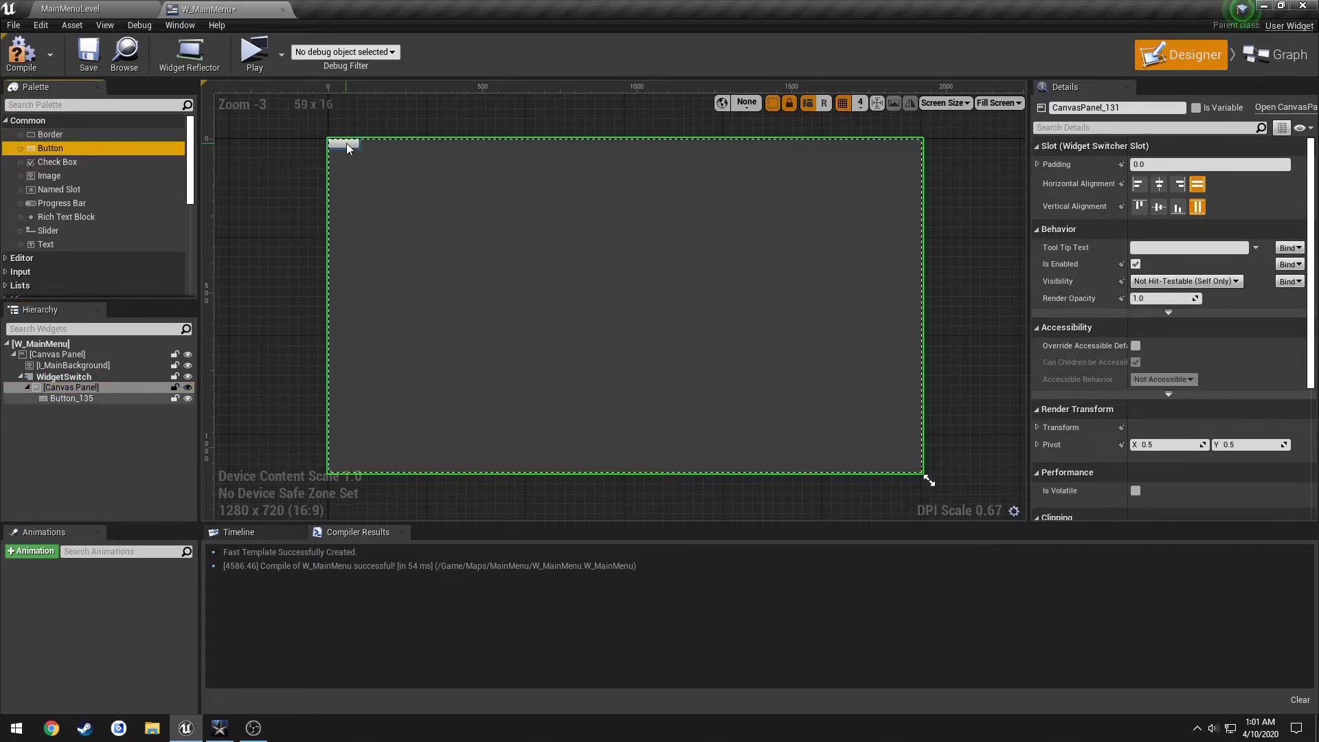
{"action": "left_click", "coordinate": [359, 150]}
{"action": "left_click_drag", "start_coordinate": [359, 150], "coordinate": [788, 342]}
Enter Active Widget Index 1 and add a second Canvas Panel inside WidgetSwitch.
{"action": "left_click", "coordinate": [65, 376]}
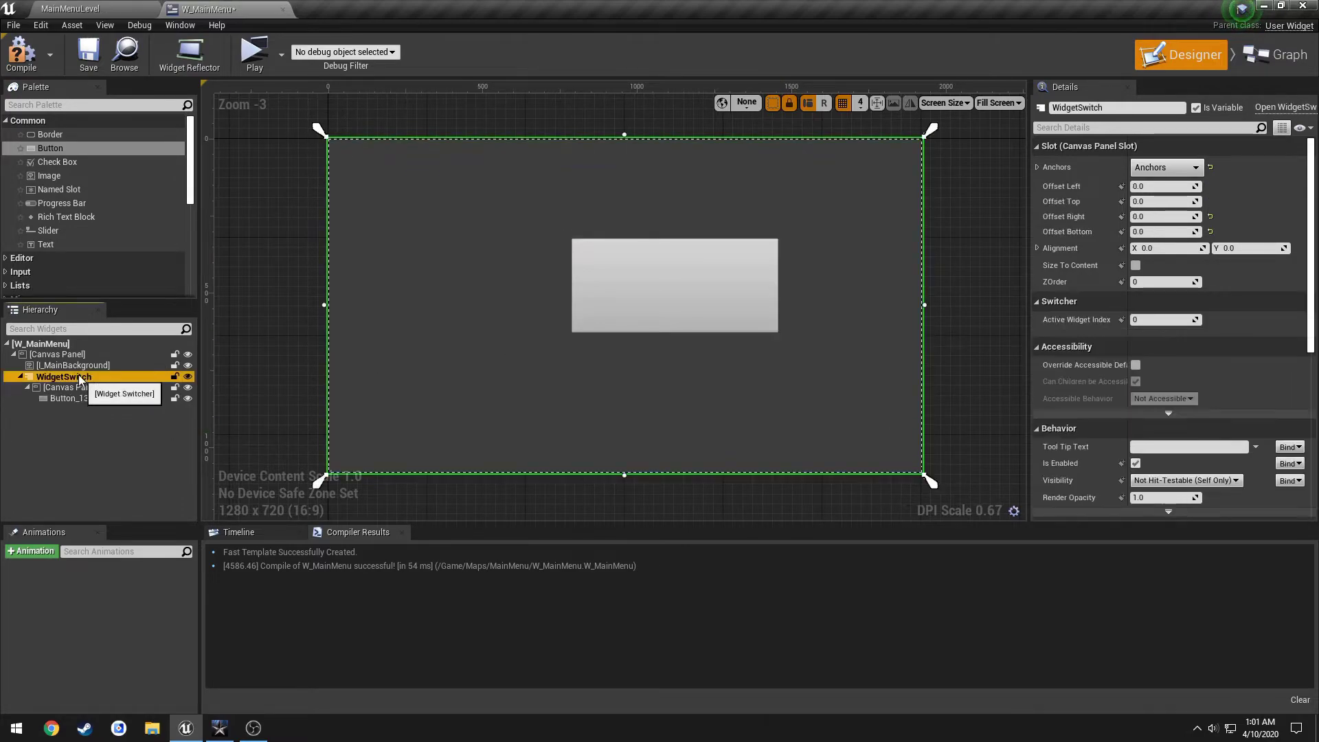
{"action": "left_click", "coordinate": [1146, 320]}
{"action": "type", "text": "1"}
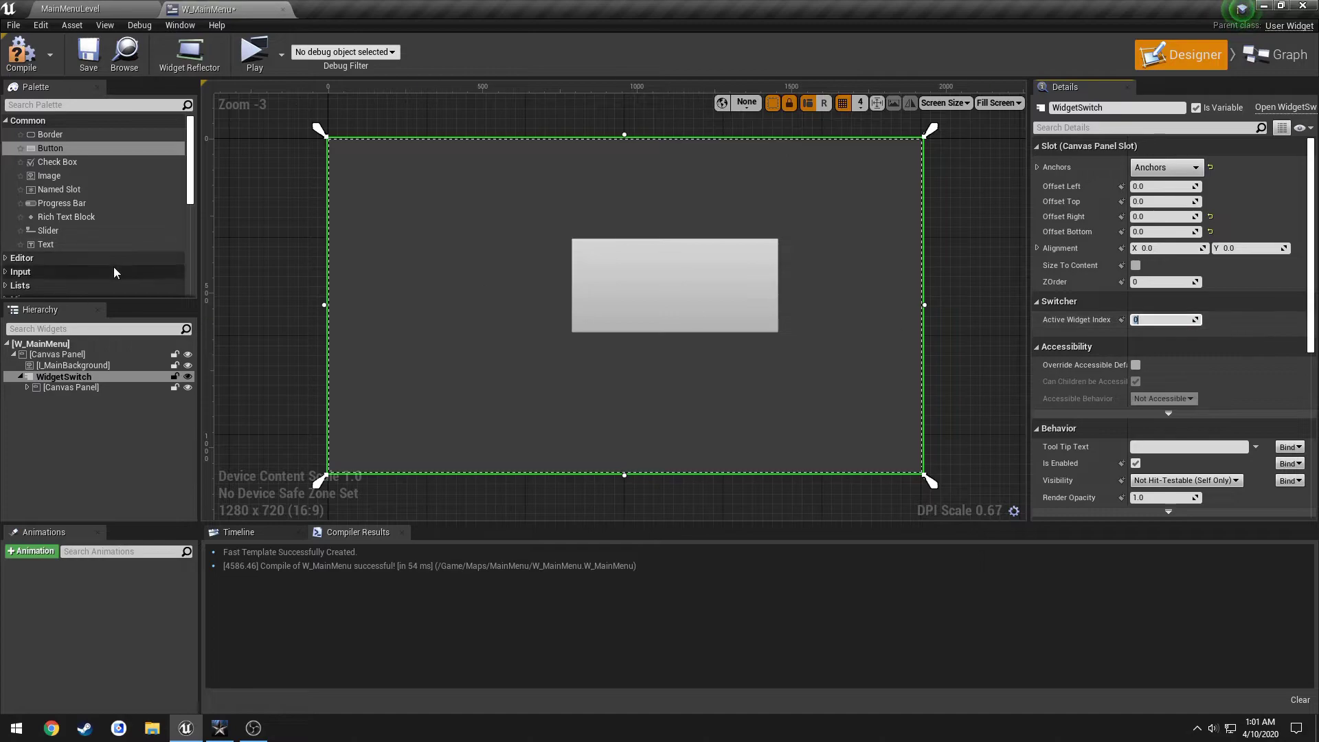
{"action": "scroll", "coordinate": [73, 242], "scroll_direction": "down", "scroll_amount": 3}
{"action": "left_click_drag", "start_coordinate": [69, 253], "coordinate": [56, 377]}
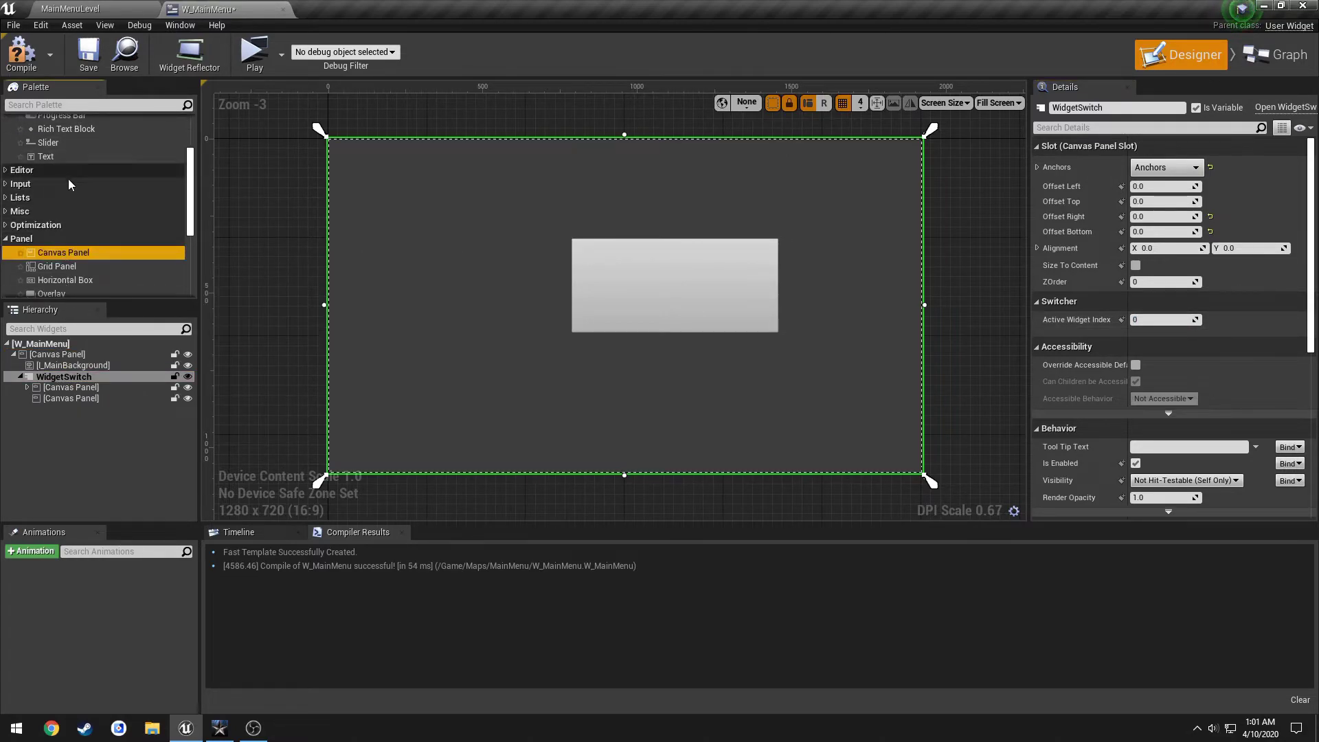
Drop a Button into the second panel and commit WidgetSwitch's Active Widget Index as 1.
{"action": "scroll", "coordinate": [95, 200], "scroll_direction": "up", "scroll_amount": 4}
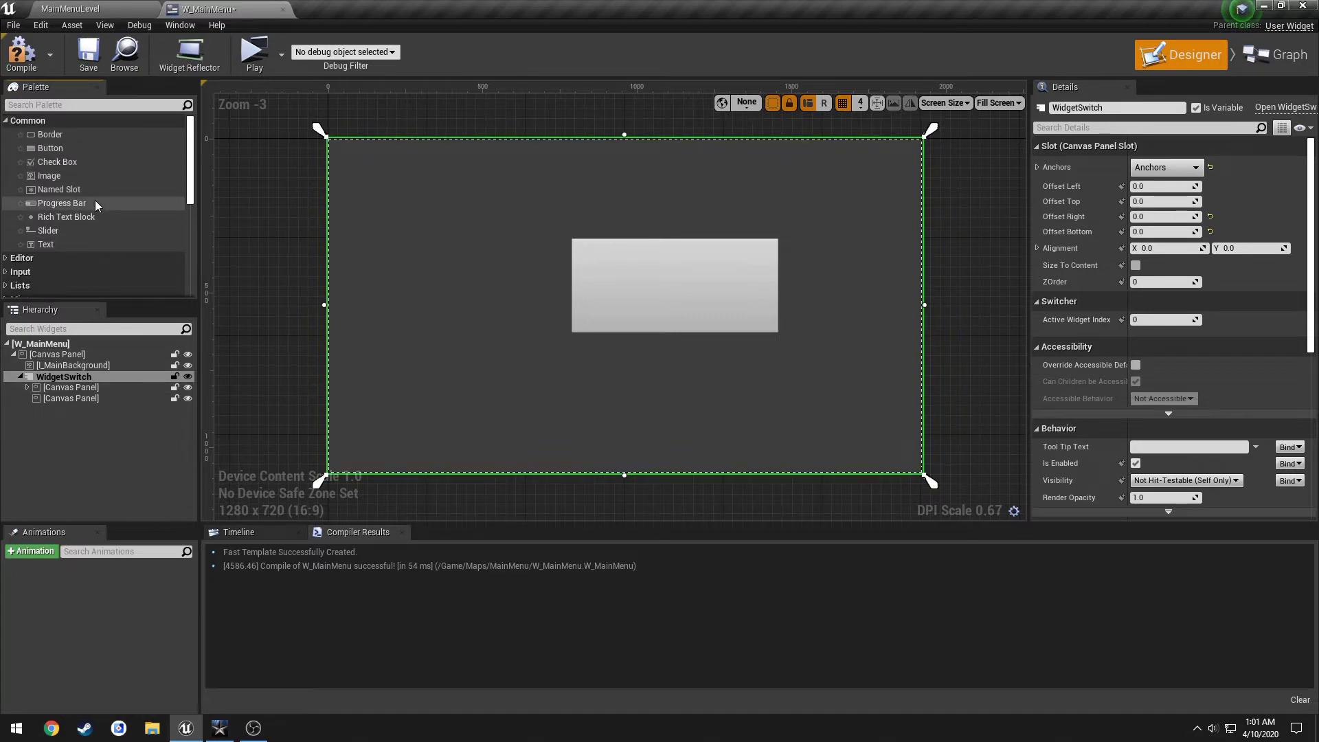
{"action": "left_click", "coordinate": [64, 153]}
{"action": "left_click_drag", "start_coordinate": [61, 151], "coordinate": [76, 403]}
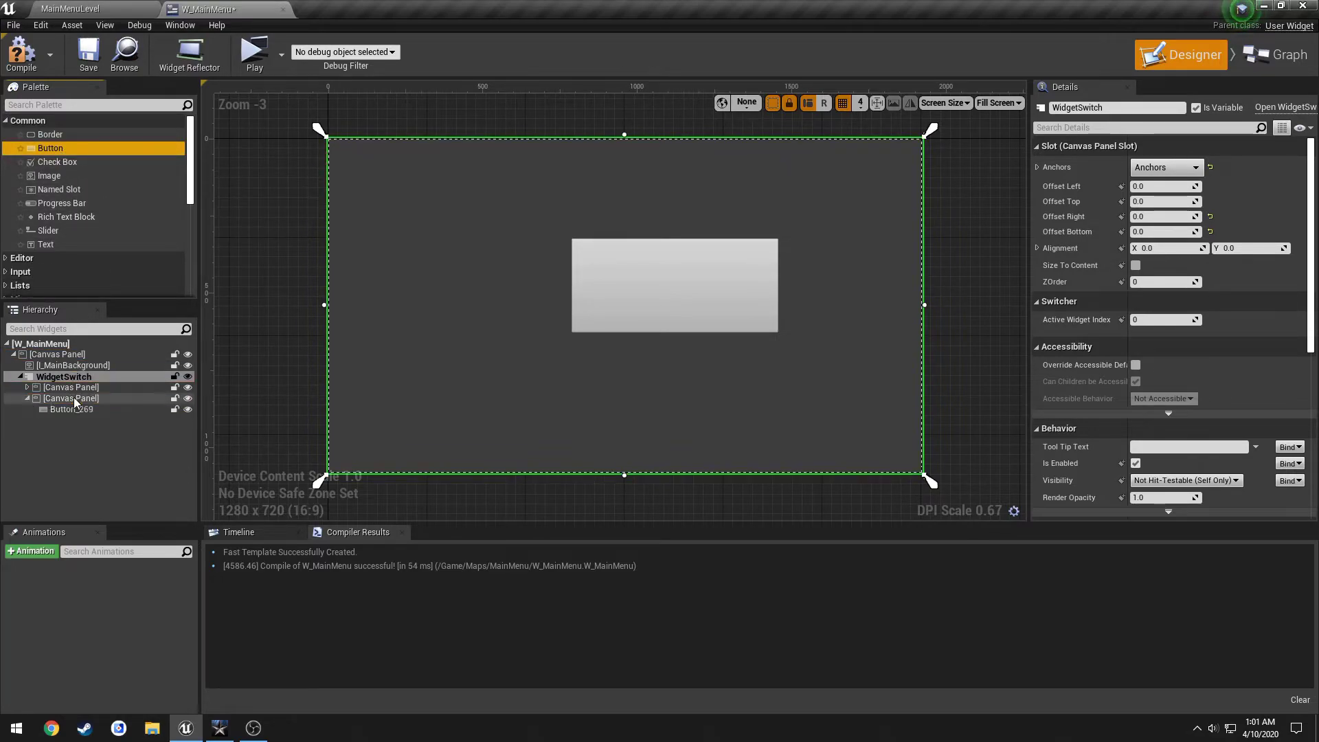
{"action": "left_click", "coordinate": [26, 398]}
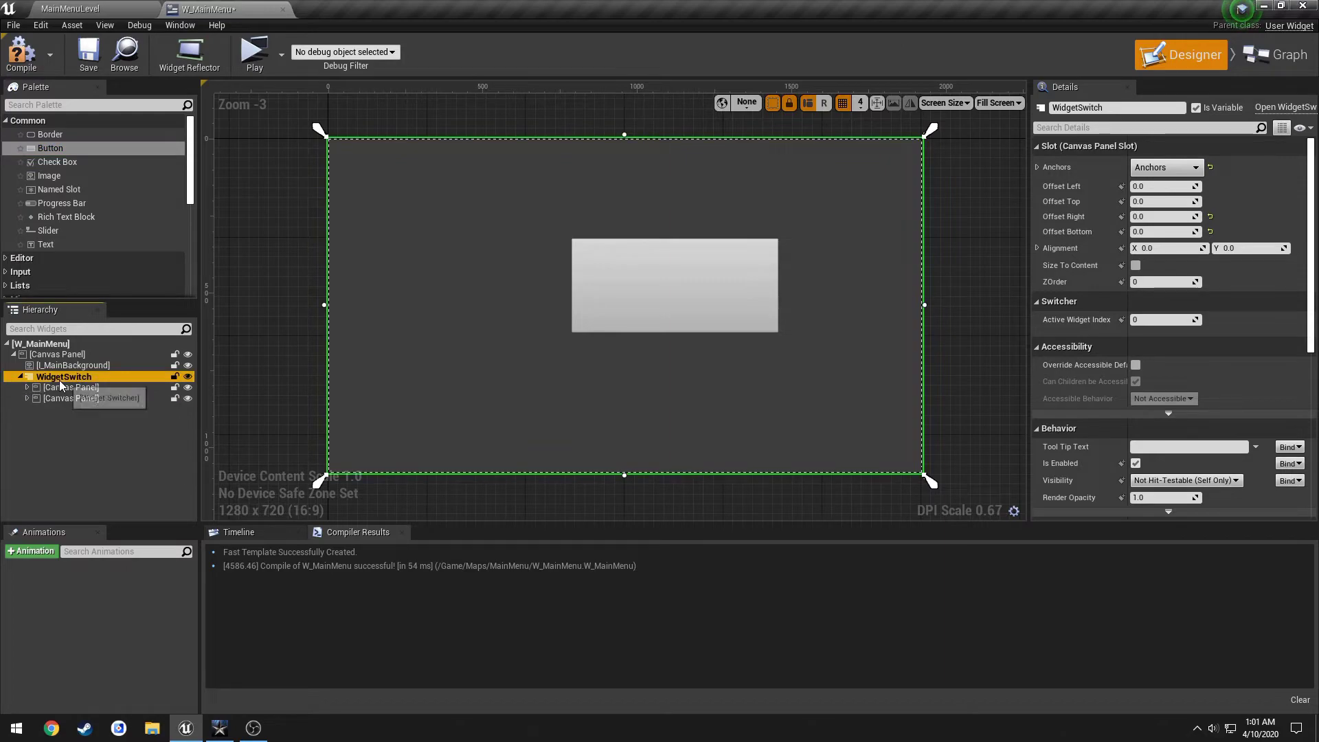
{"action": "left_click", "coordinate": [1161, 319]}
{"action": "type", "text": "1"}
{"action": "key", "text": "Return"}
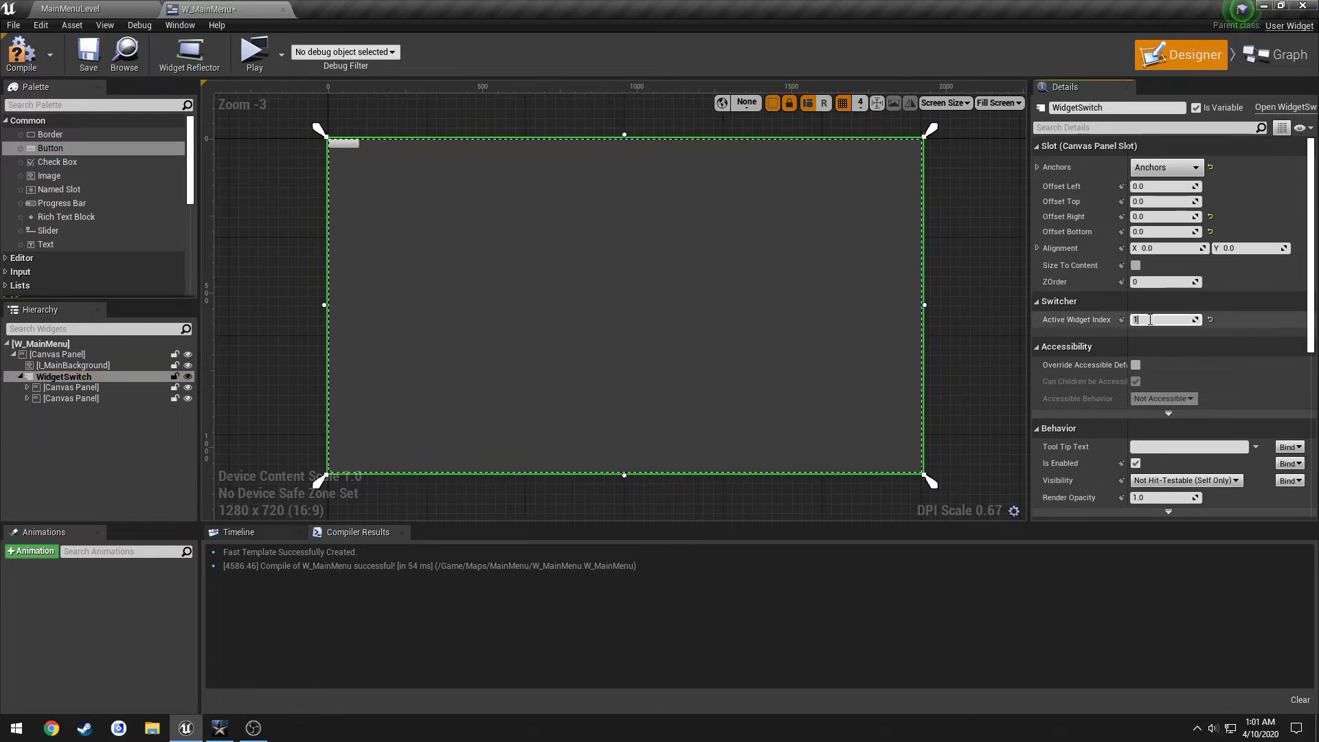
Compare the two canvas panels in the hierarchy, then reselect WidgetSwitch.
{"action": "left_click", "coordinate": [67, 399]}
{"action": "left_click", "coordinate": [77, 388]}
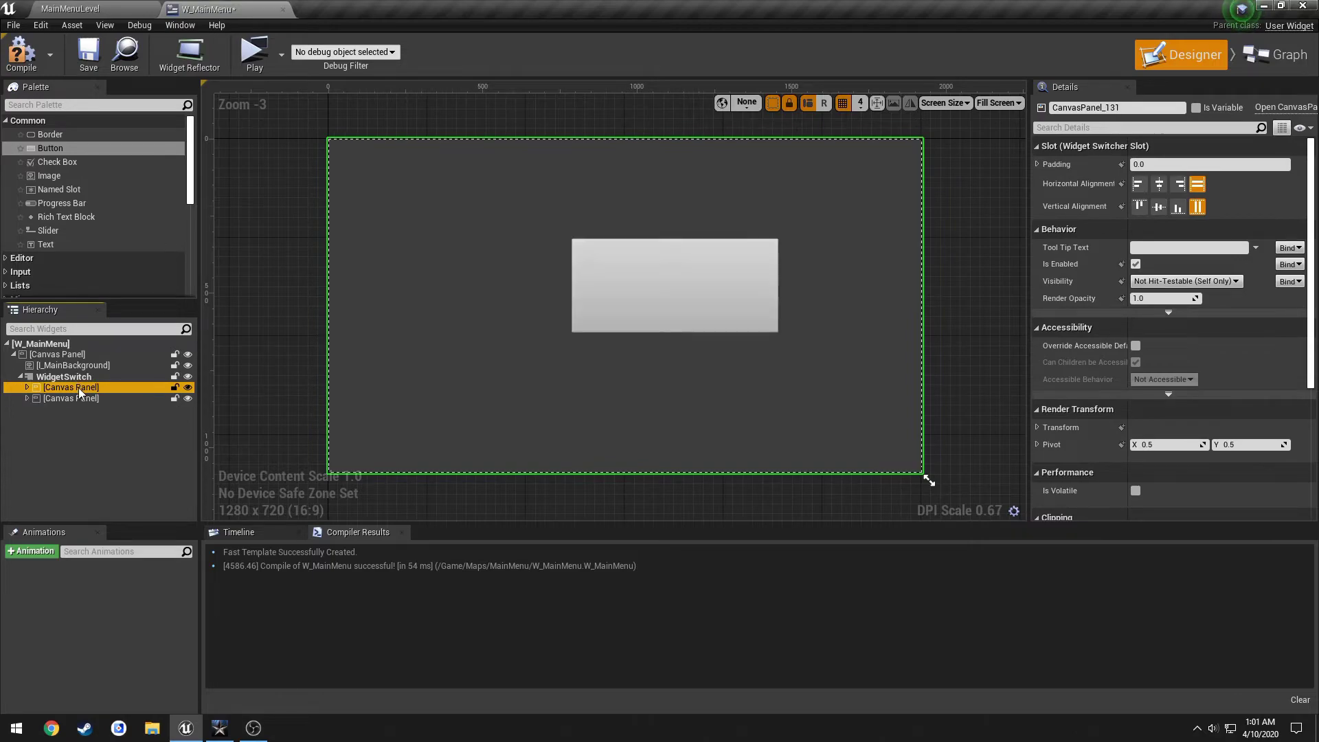
{"action": "left_click", "coordinate": [81, 397]}
{"action": "left_click", "coordinate": [81, 388]}
{"action": "left_click", "coordinate": [86, 397]}
{"action": "left_click", "coordinate": [89, 390]}
{"action": "left_click", "coordinate": [162, 377]}
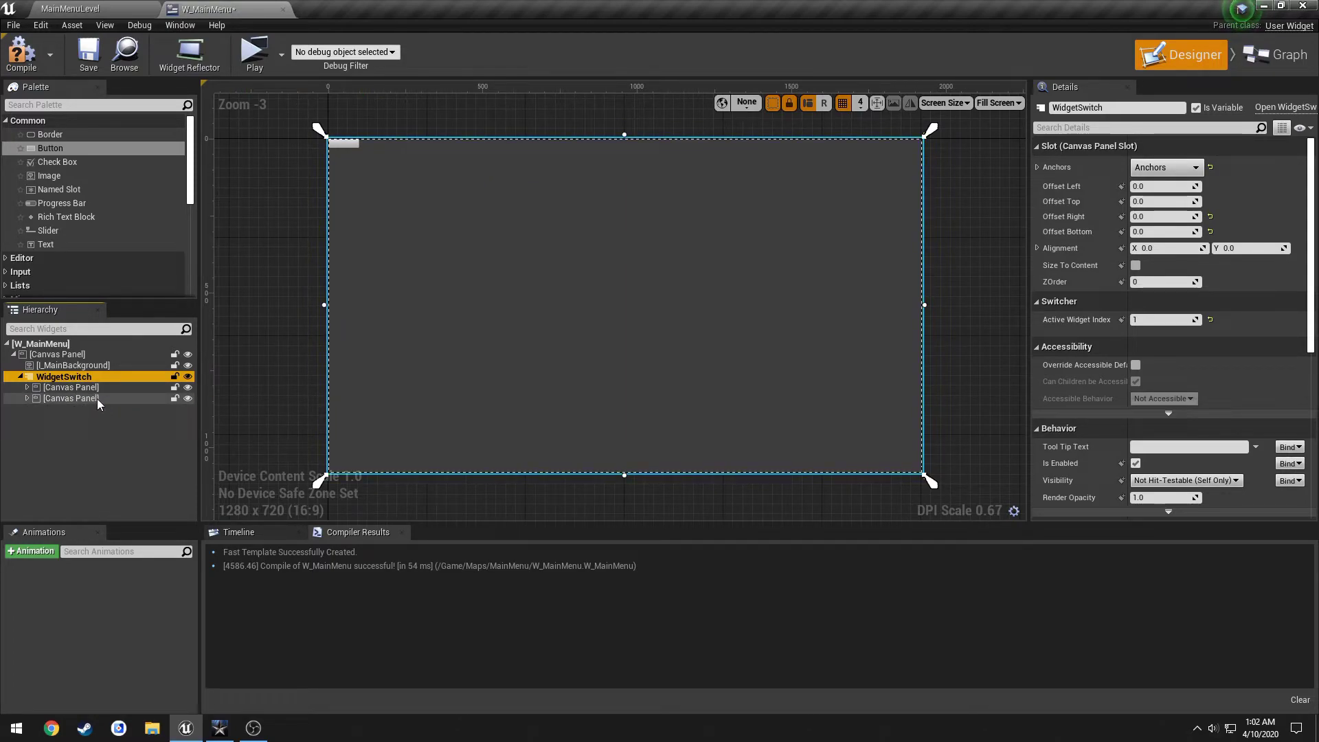
Delete the second canvas panel and the large centre button.
{"action": "left_click", "coordinate": [97, 399]}
{"action": "key", "text": "Delete"}
{"action": "left_click", "coordinate": [692, 286]}
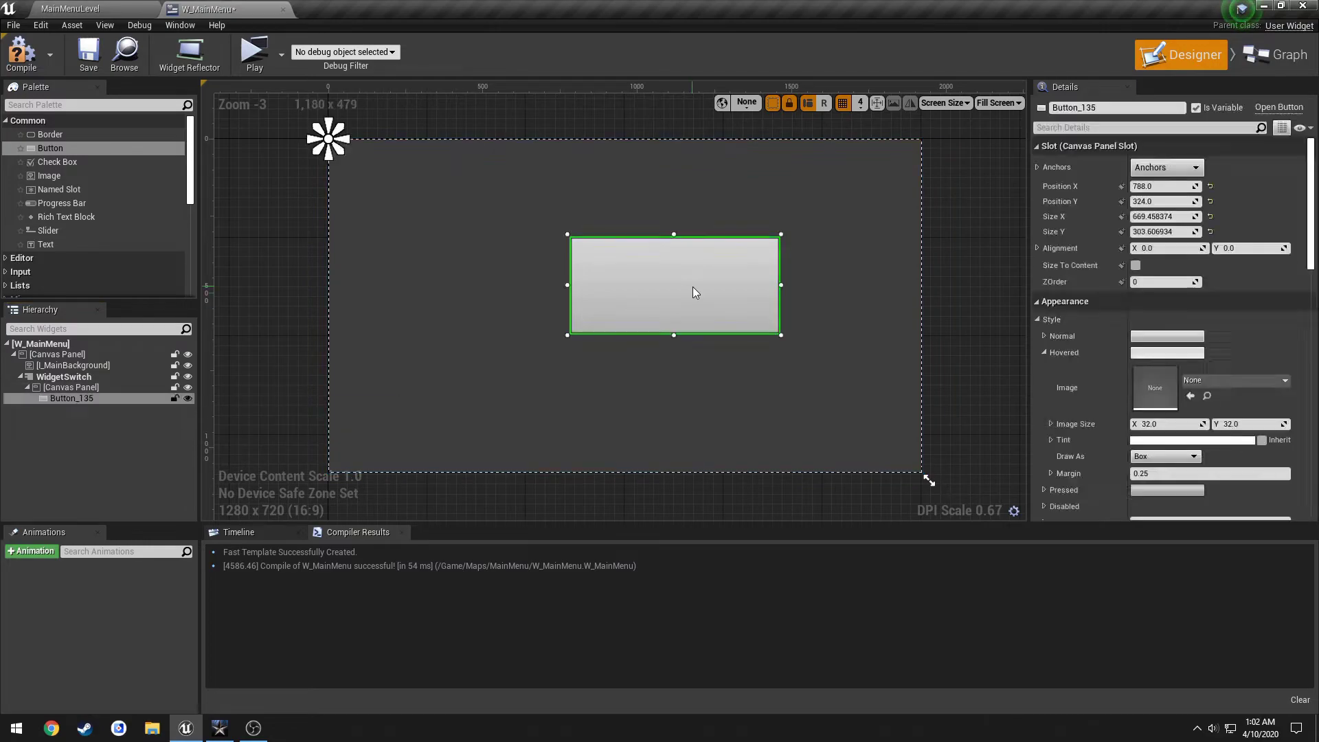
{"action": "key", "text": "Delete"}
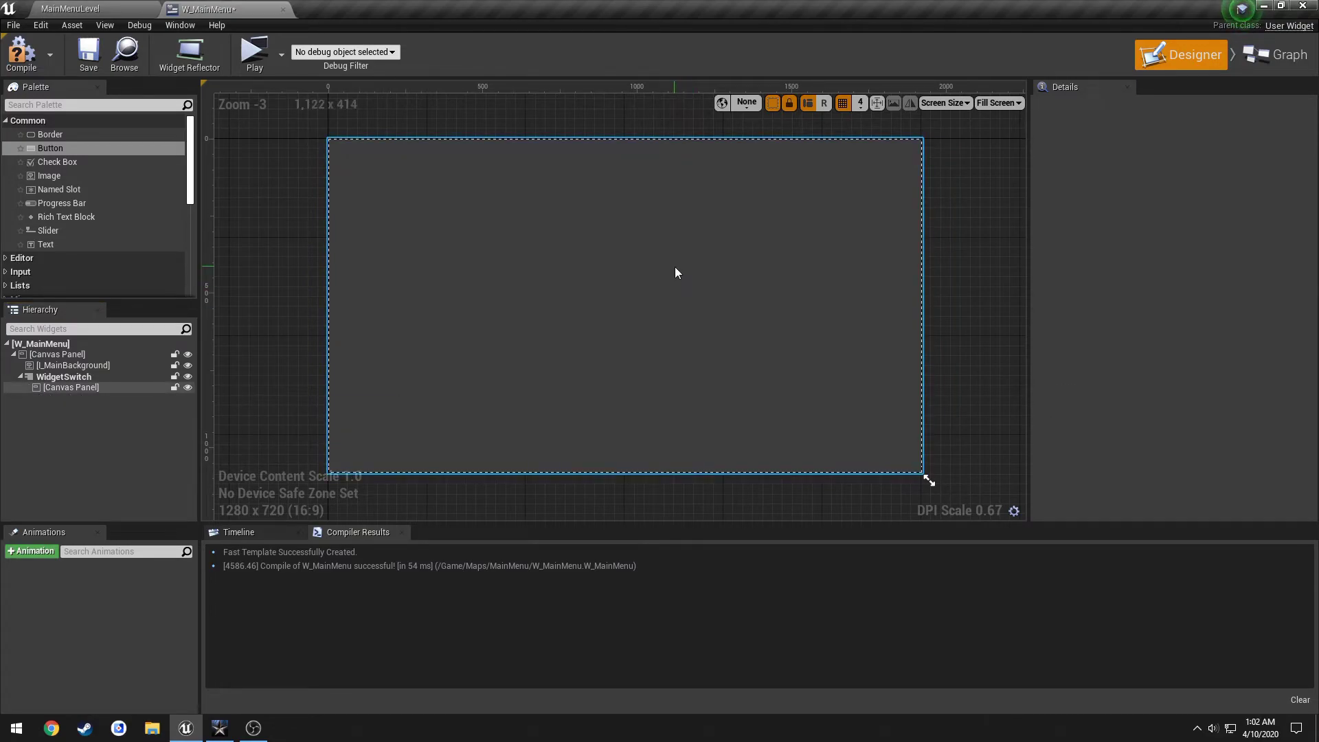
Rename the remaining canvas panel CP_Main and save the widget.
{"action": "left_click", "coordinate": [117, 387]}
{"action": "left_click", "coordinate": [1146, 108]}
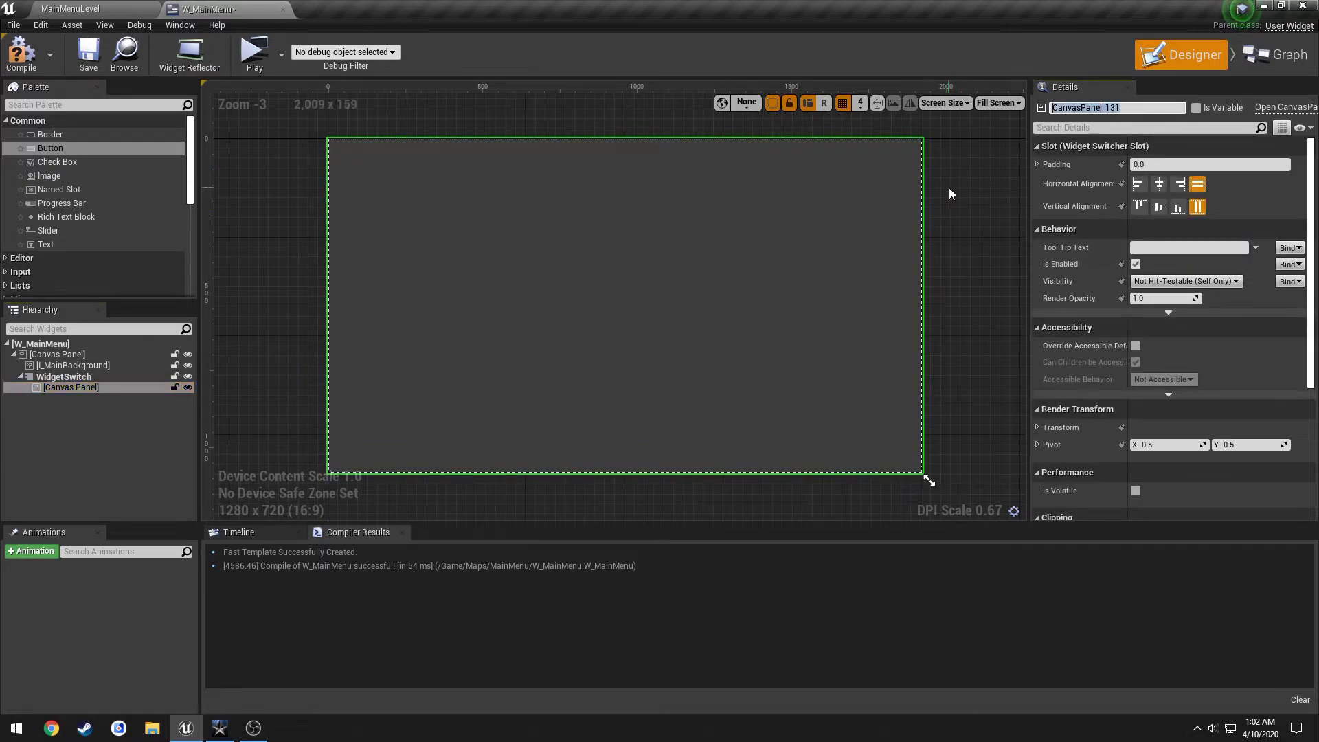
{"action": "type", "text": "CP_Main"}
{"action": "key", "text": "Return"}
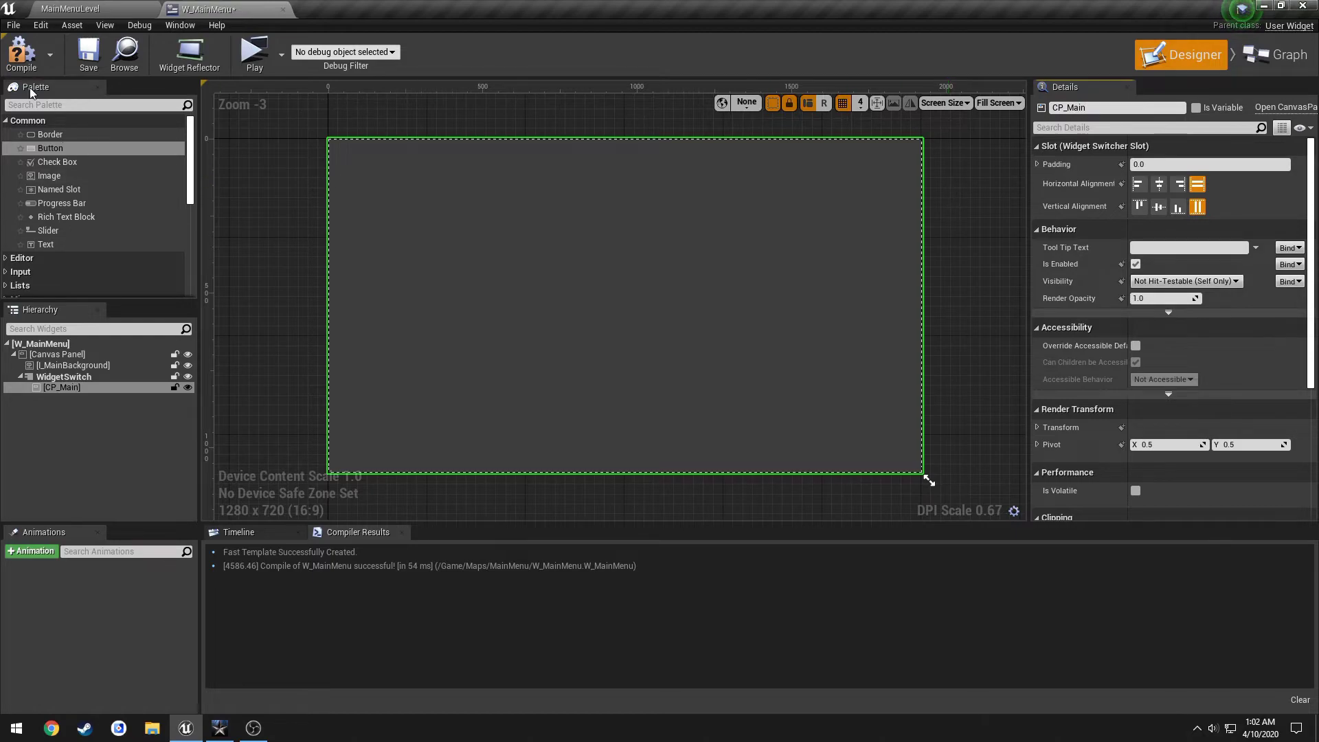
{"action": "left_click", "coordinate": [89, 54]}
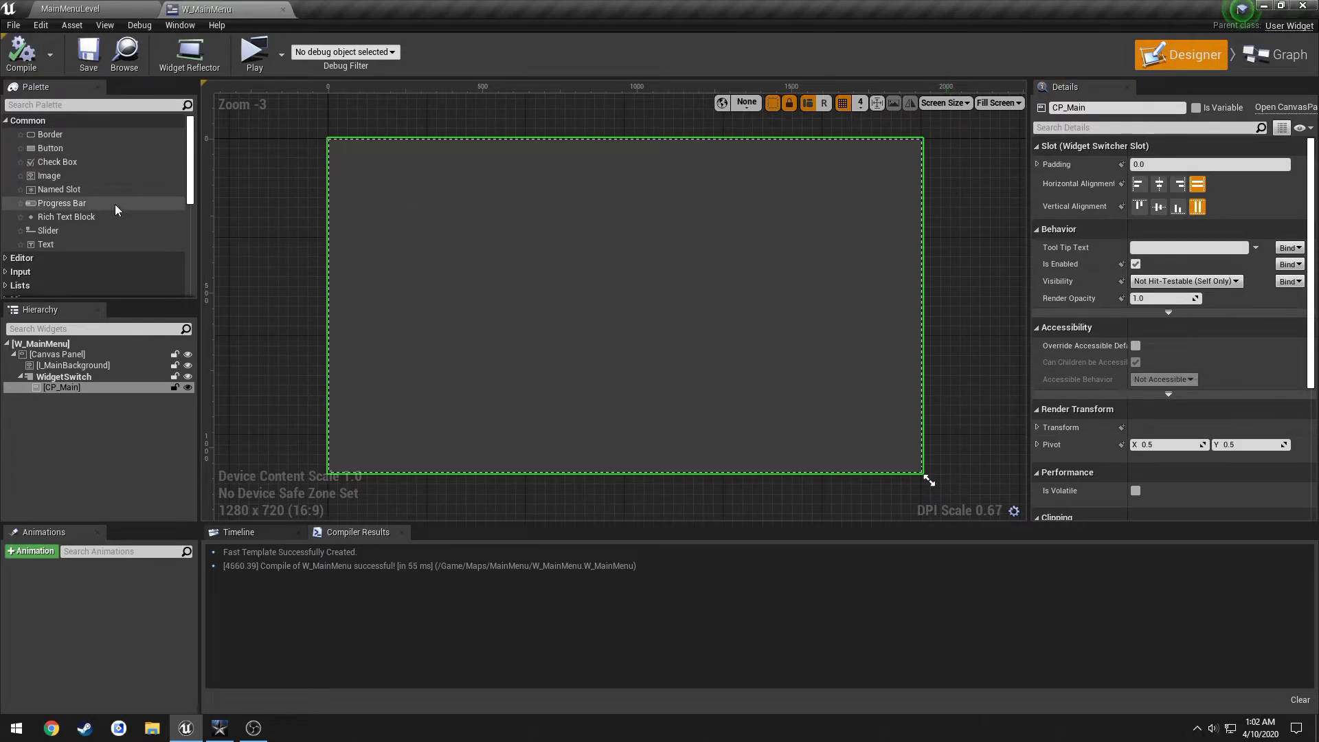
Add Button_412 with a Text Block label to CP_Main and move it to 736, 184.
{"action": "left_click", "coordinate": [85, 148]}
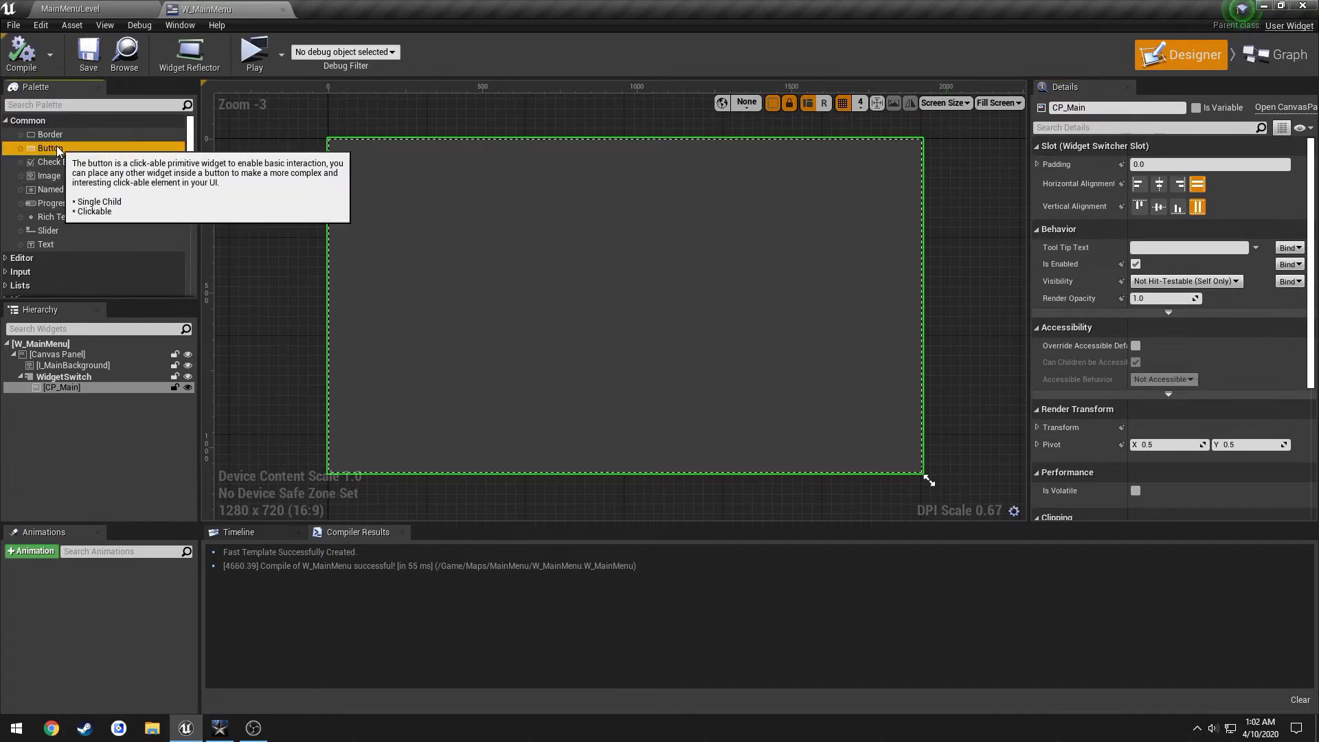
{"action": "left_click_drag", "start_coordinate": [69, 148], "coordinate": [72, 332]}
{"action": "left_click_drag", "start_coordinate": [71, 386], "coordinate": [73, 385]}
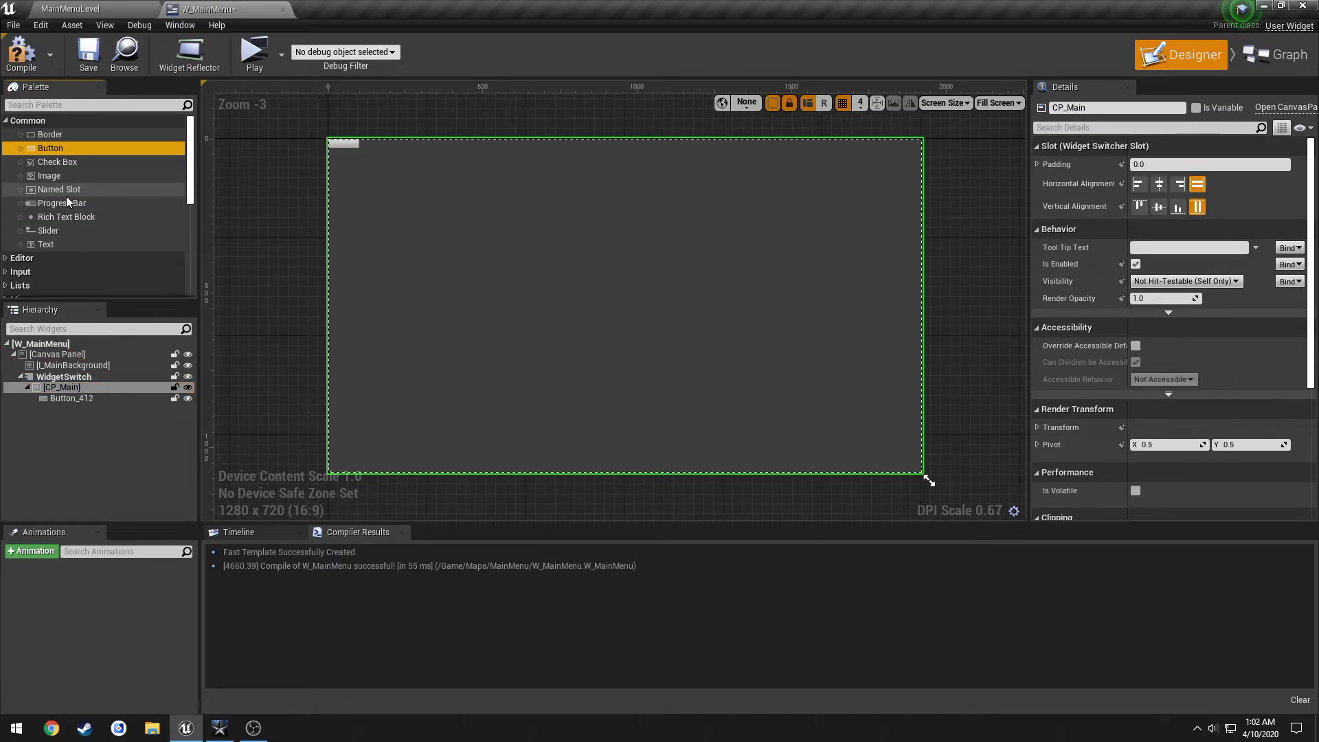
{"action": "left_click", "coordinate": [59, 245]}
{"action": "left_click_drag", "start_coordinate": [51, 245], "coordinate": [97, 398]}
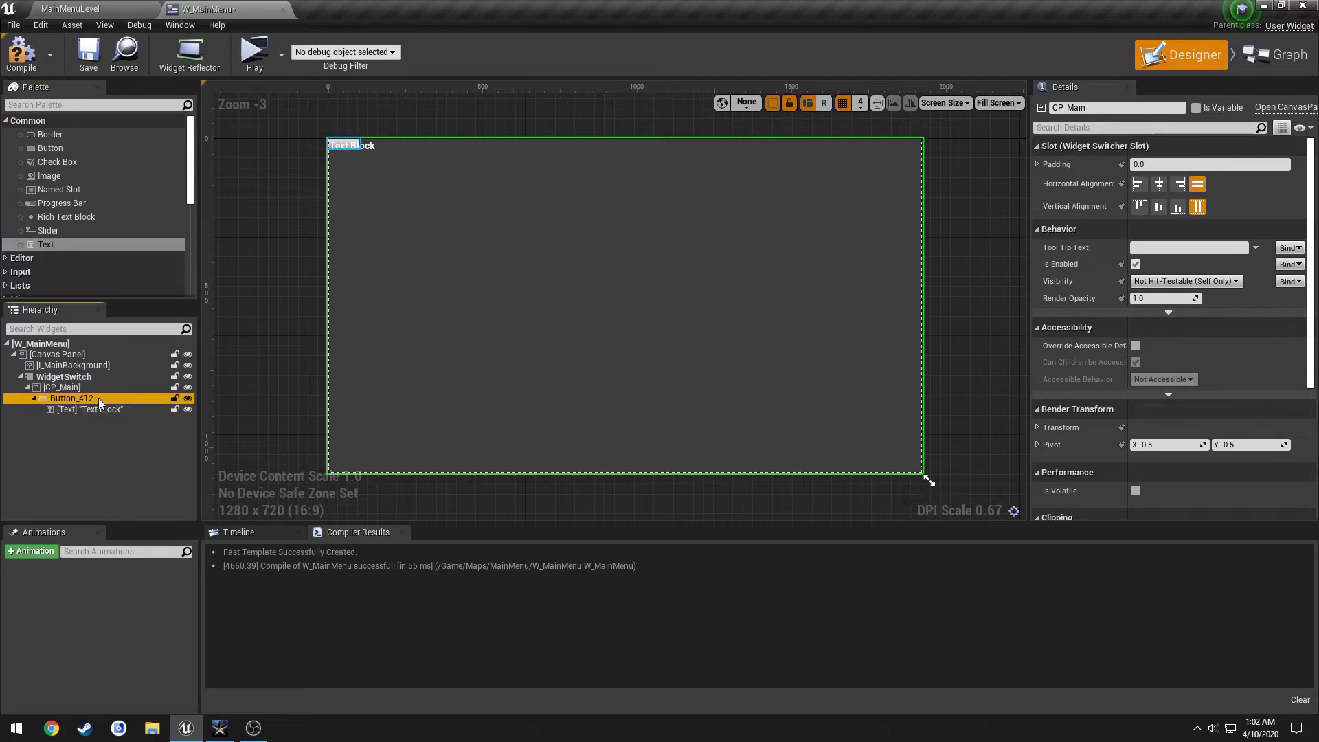
{"action": "left_click", "coordinate": [359, 152]}
{"action": "left_click_drag", "start_coordinate": [359, 151], "coordinate": [630, 219]}
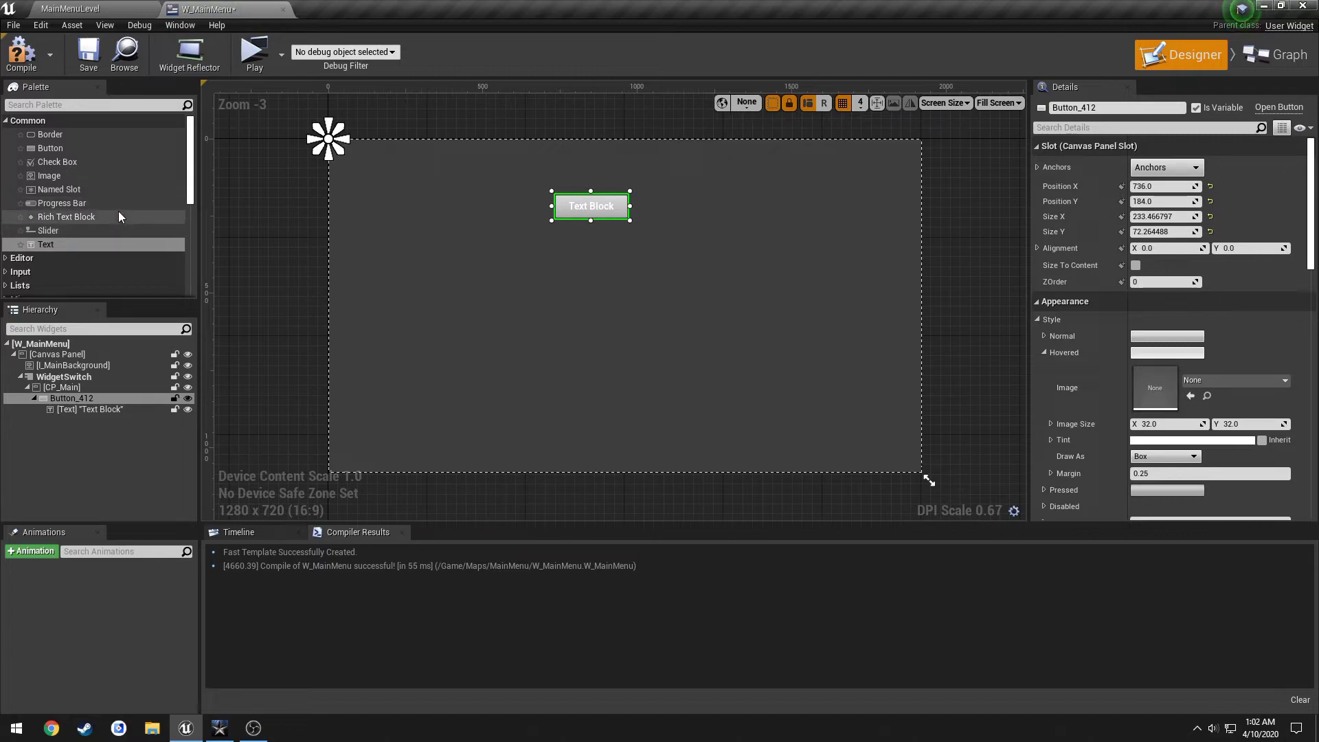
Add a Vertical Box inside CP_Main in the widget hierarchy.
{"action": "scroll", "coordinate": [119, 213], "scroll_direction": "down", "scroll_amount": 3}
{"action": "scroll", "coordinate": [119, 216], "scroll_direction": "down", "scroll_amount": 3}
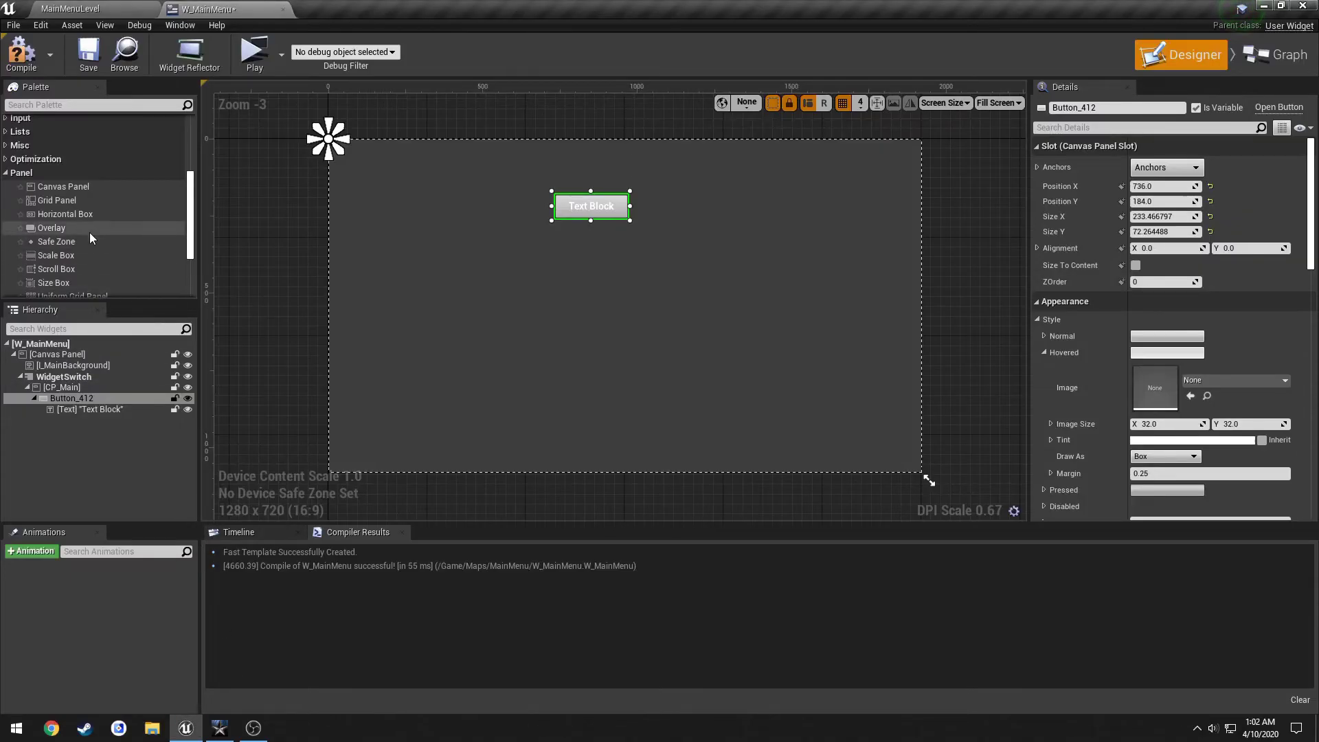
{"action": "scroll", "coordinate": [89, 231], "scroll_direction": "down", "scroll_amount": 3}
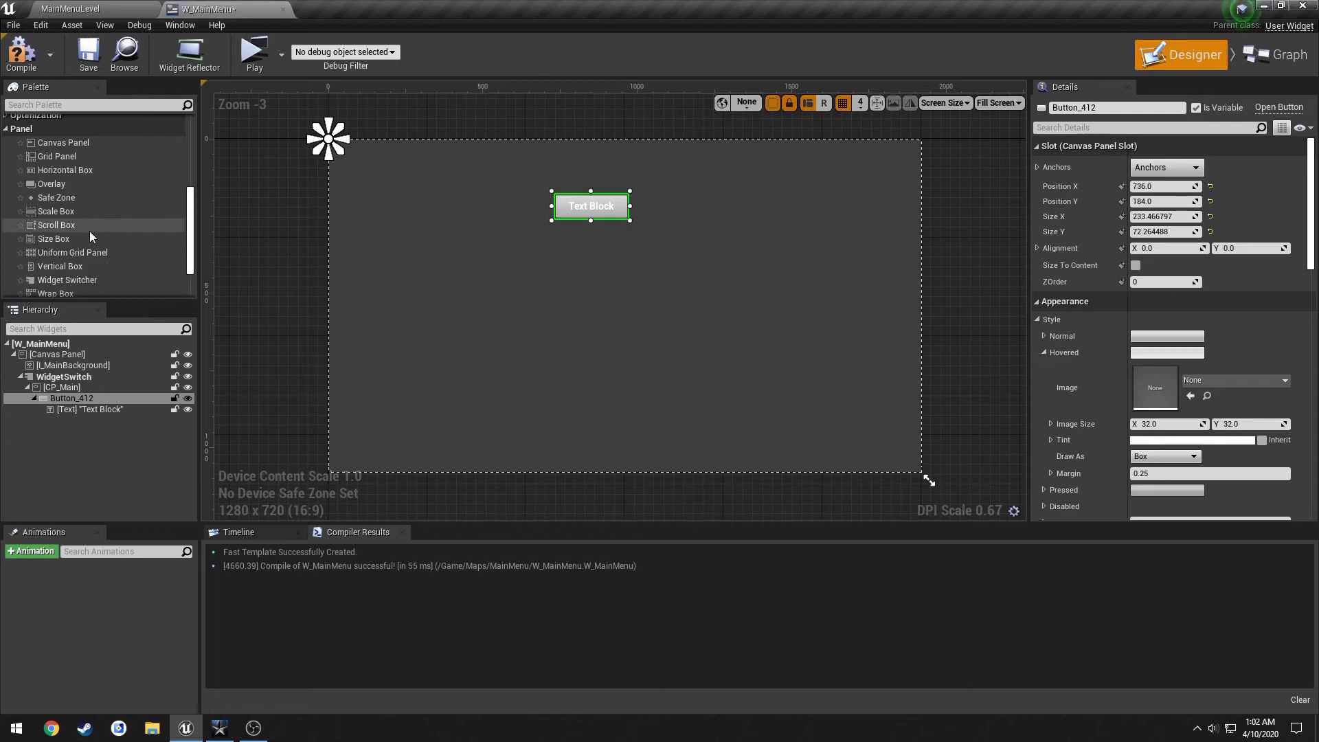
{"action": "left_click_drag", "start_coordinate": [77, 272], "coordinate": [72, 394]}
{"action": "left_click", "coordinate": [34, 410]}
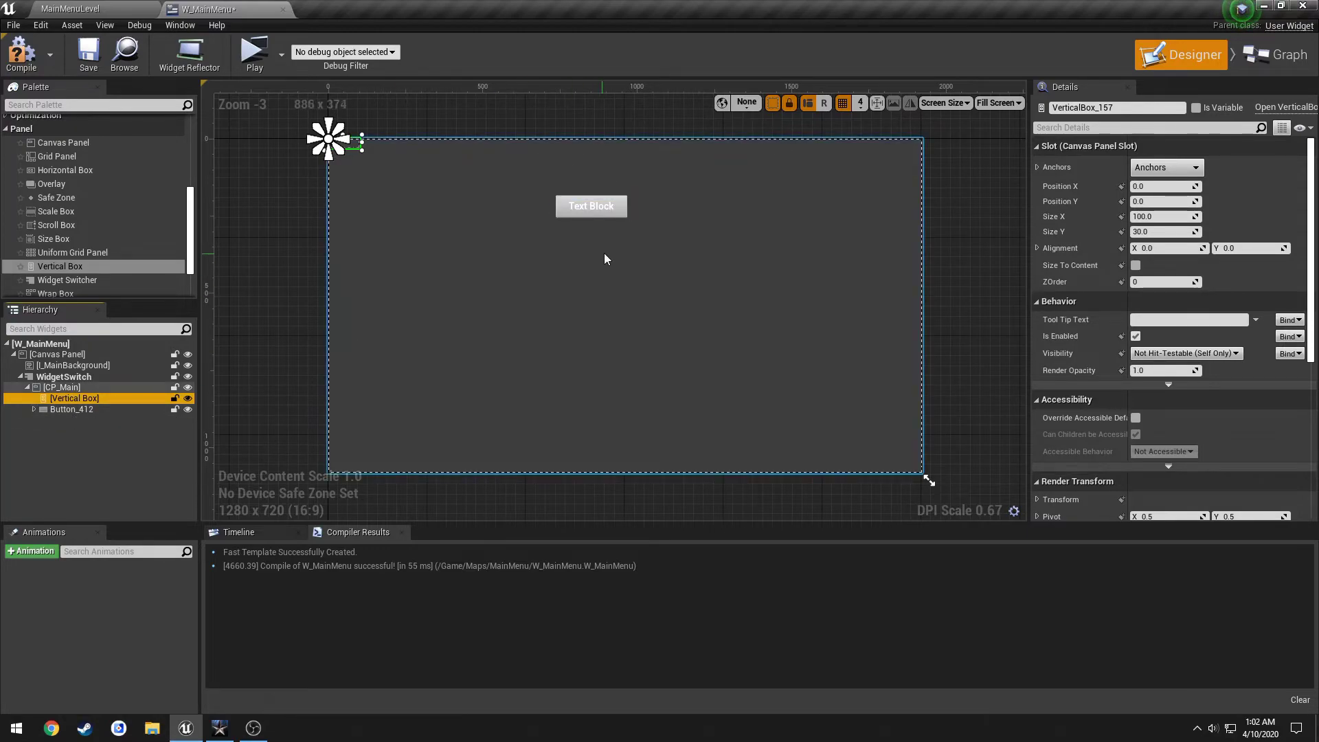
{"action": "scroll", "coordinate": [604, 253], "scroll_direction": "up", "scroll_amount": 1}
{"action": "right_click_drag", "start_coordinate": [607, 253], "coordinate": [625, 269]}
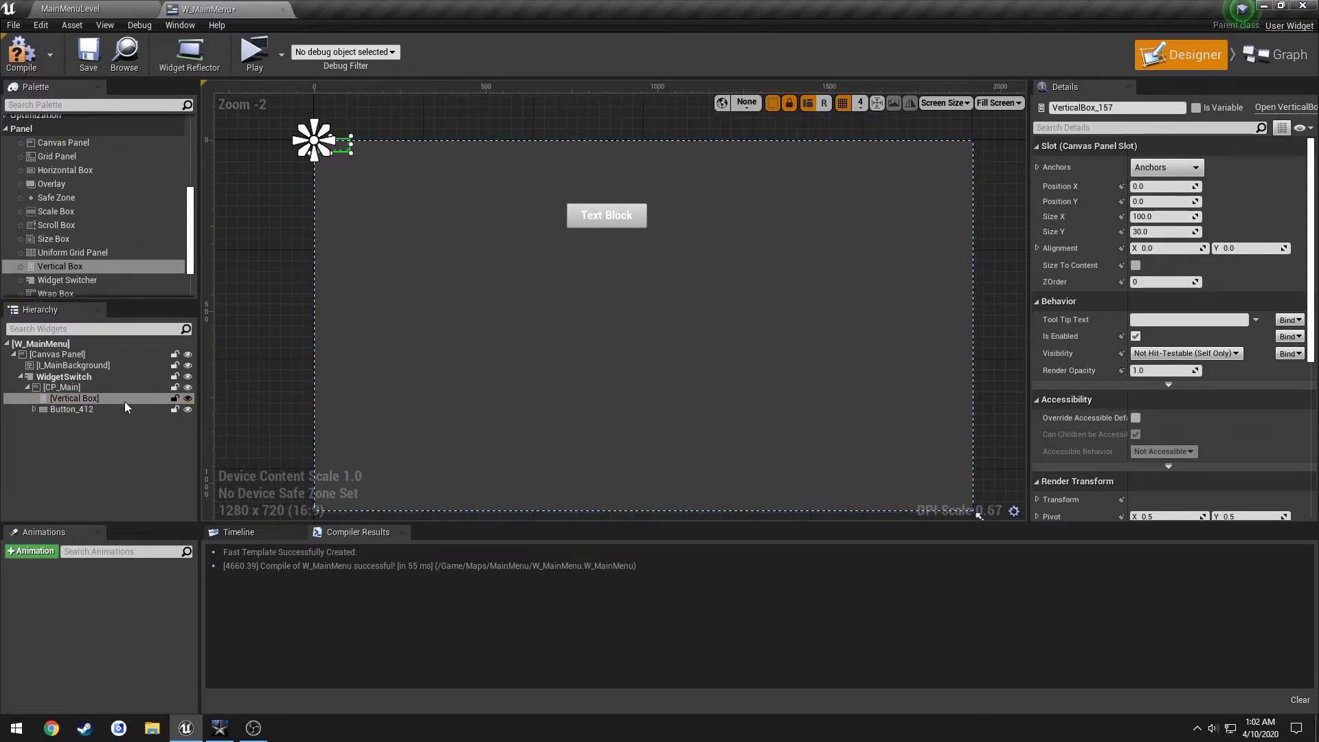
Anchor the vertical box full height on the left and make it 500 wide.
{"action": "left_click", "coordinate": [1161, 167]}
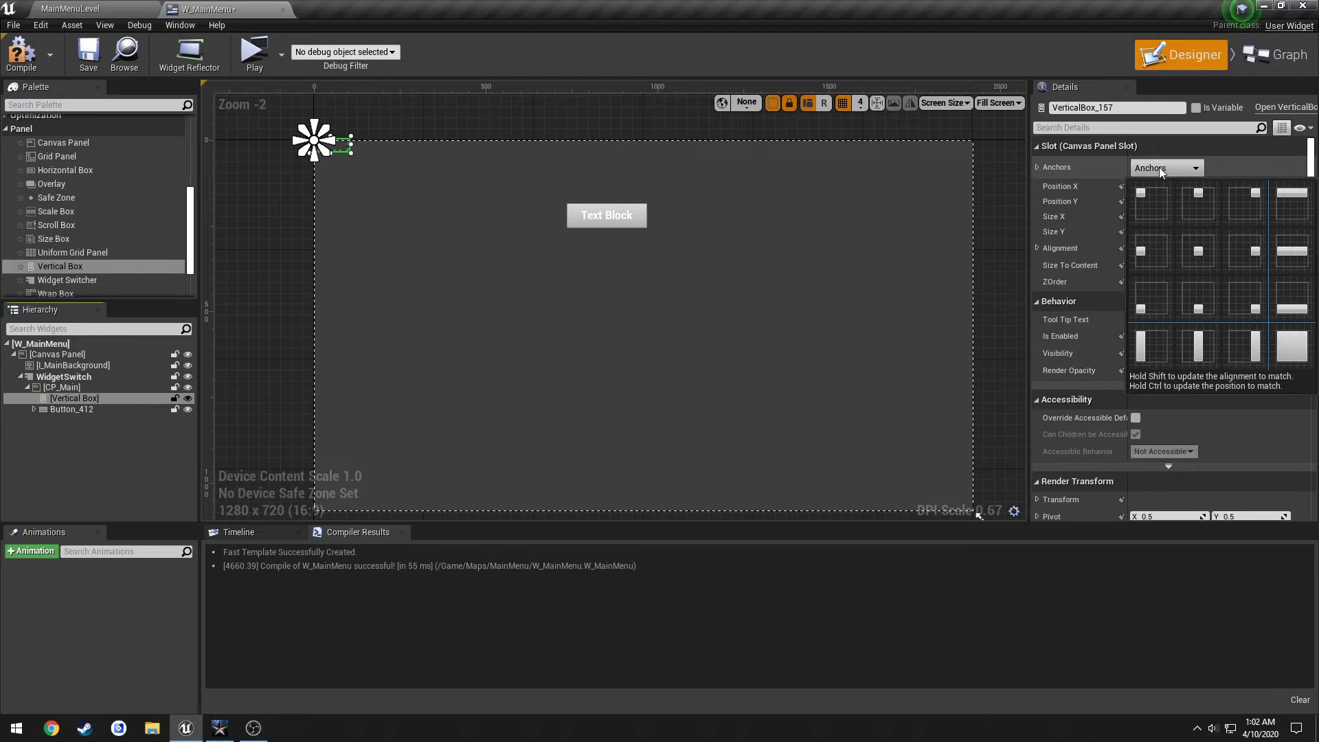
{"action": "left_click", "coordinate": [1159, 346]}
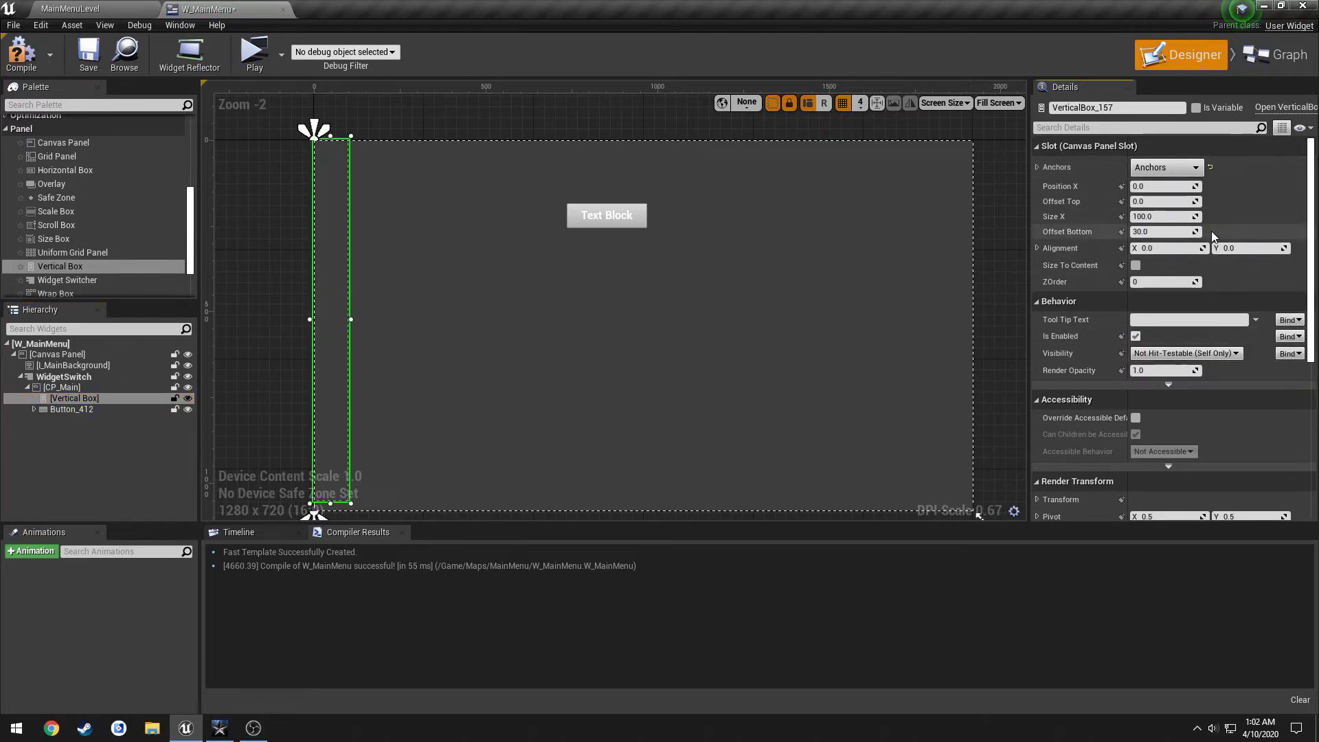
{"action": "left_click", "coordinate": [1161, 231]}
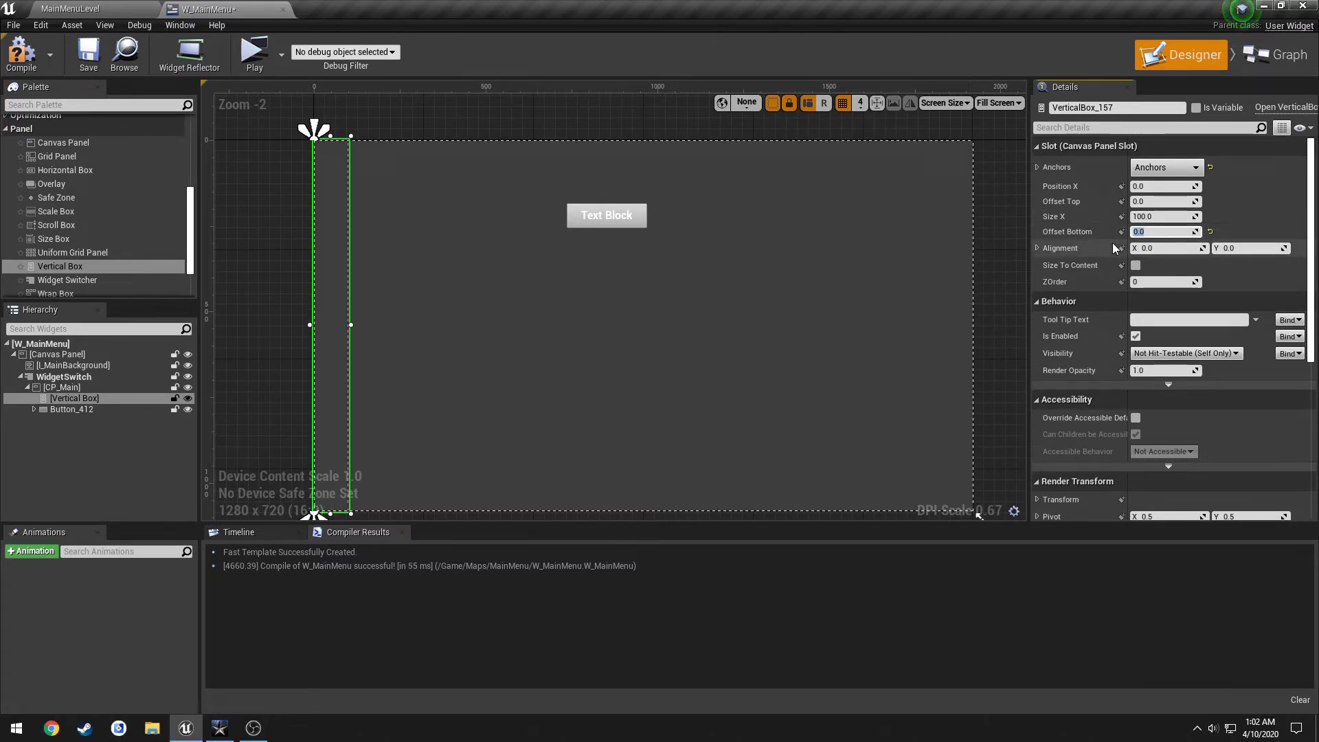
{"action": "mouse_move", "coordinate": [1161, 217]}
{"action": "left_mouse_down"}
{"action": "mouse_move", "coordinate": [1173, 217]}
{"action": "mouse_move", "coordinate": [1161, 217]}
{"action": "left_mouse_up"}
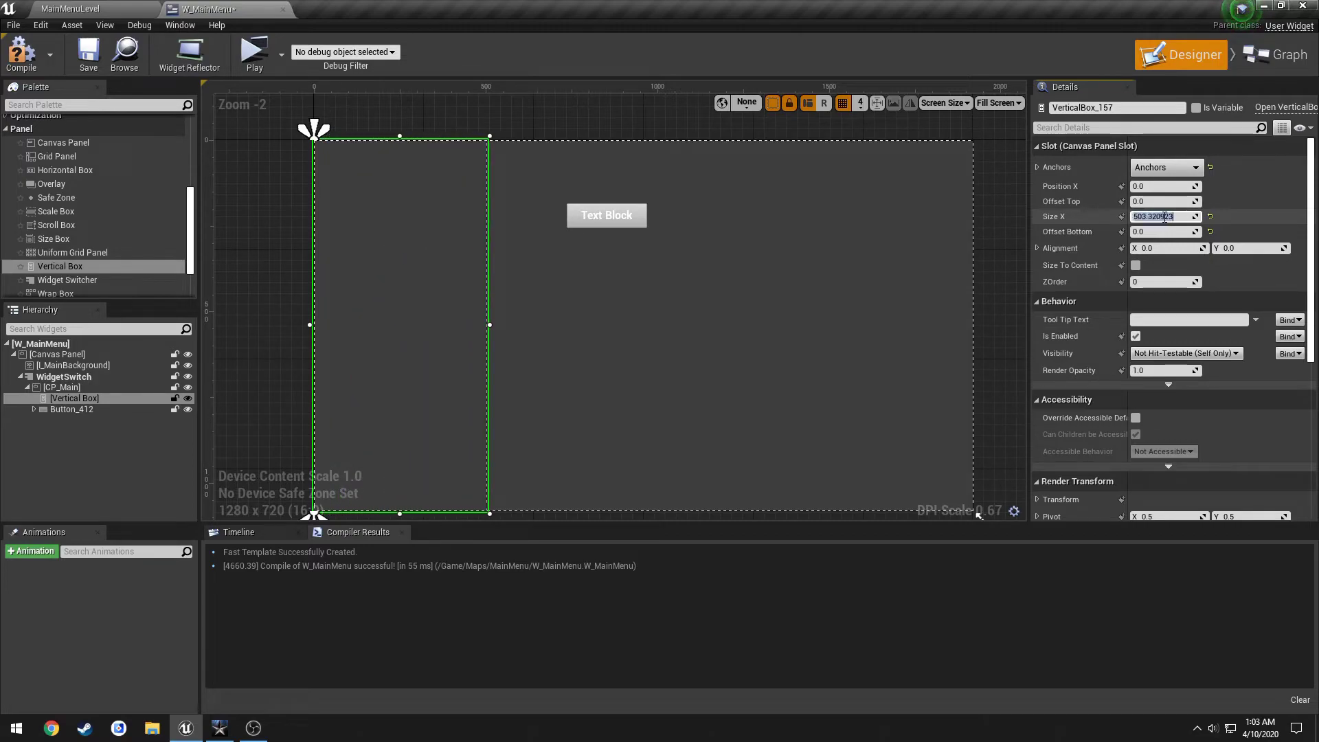
{"action": "key", "text": "Return"}
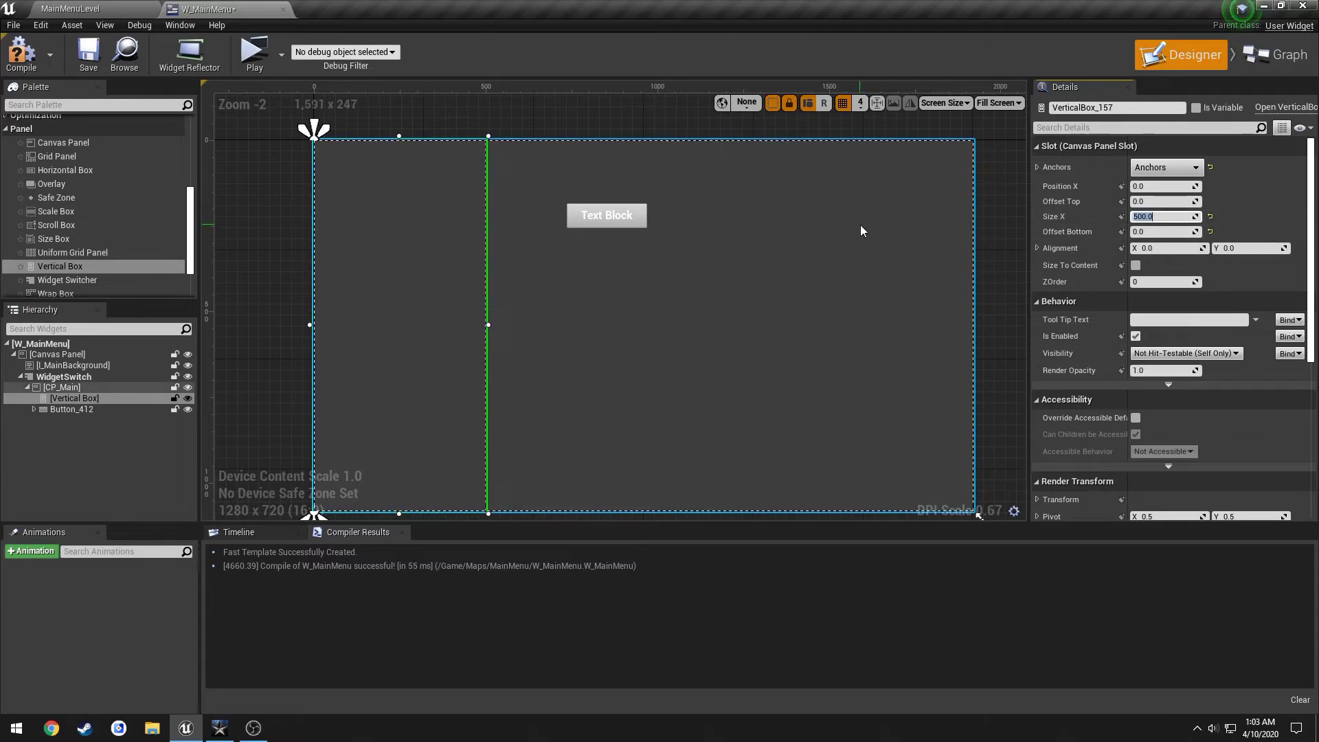
Check Call of Duty's main menu for layout reference.
{"action": "key", "text": "alt+Tab"}
{"action": "left_click", "coordinate": [801, 278]}
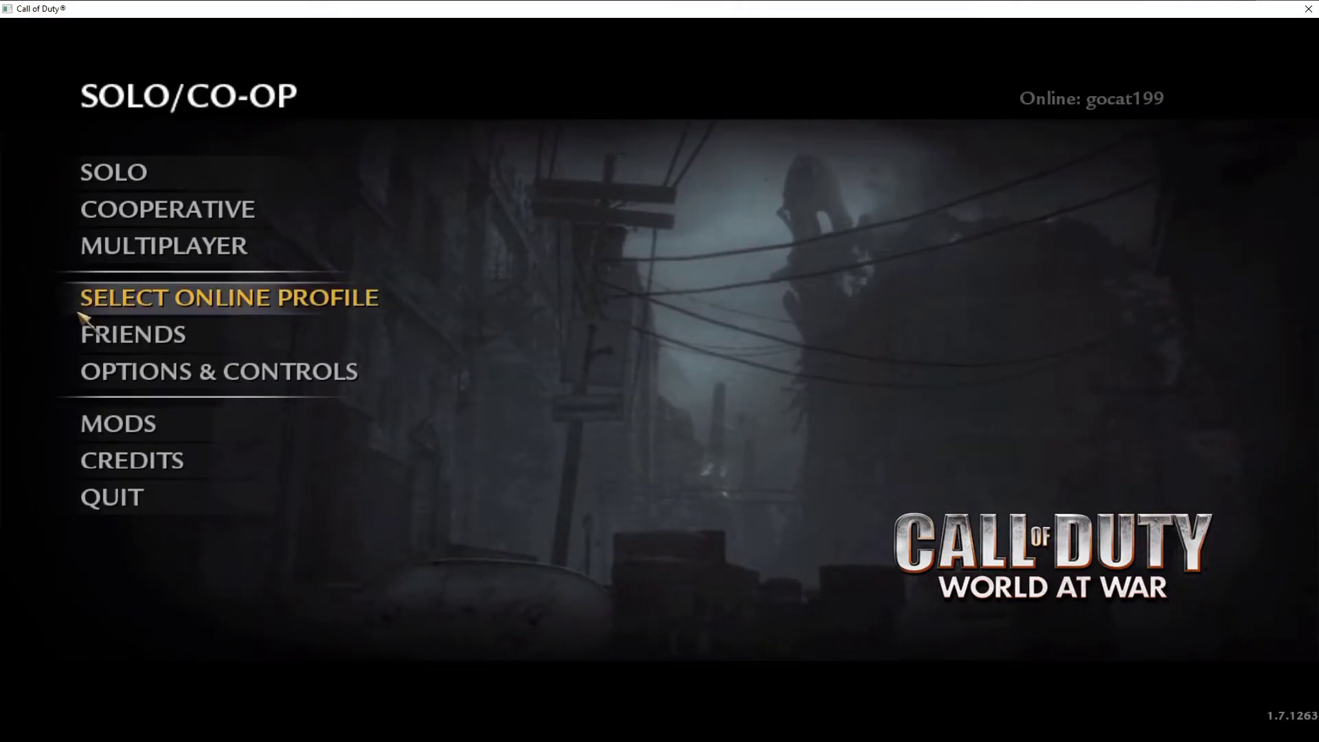
{"action": "key", "text": "alt+Tab"}
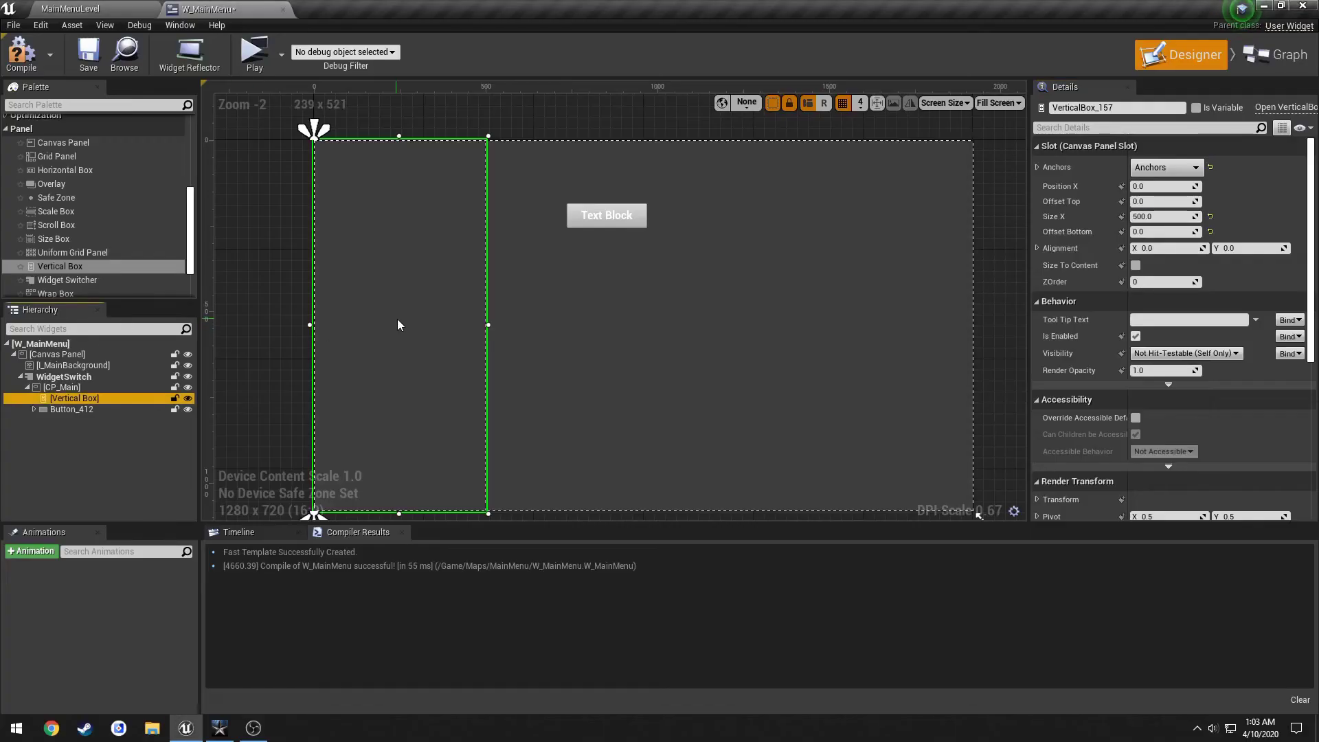
Set the box's Position X to 160 with top and bottom offsets 0, then compile and save.
{"action": "left_click_drag", "start_coordinate": [397, 319], "coordinate": [456, 320]}
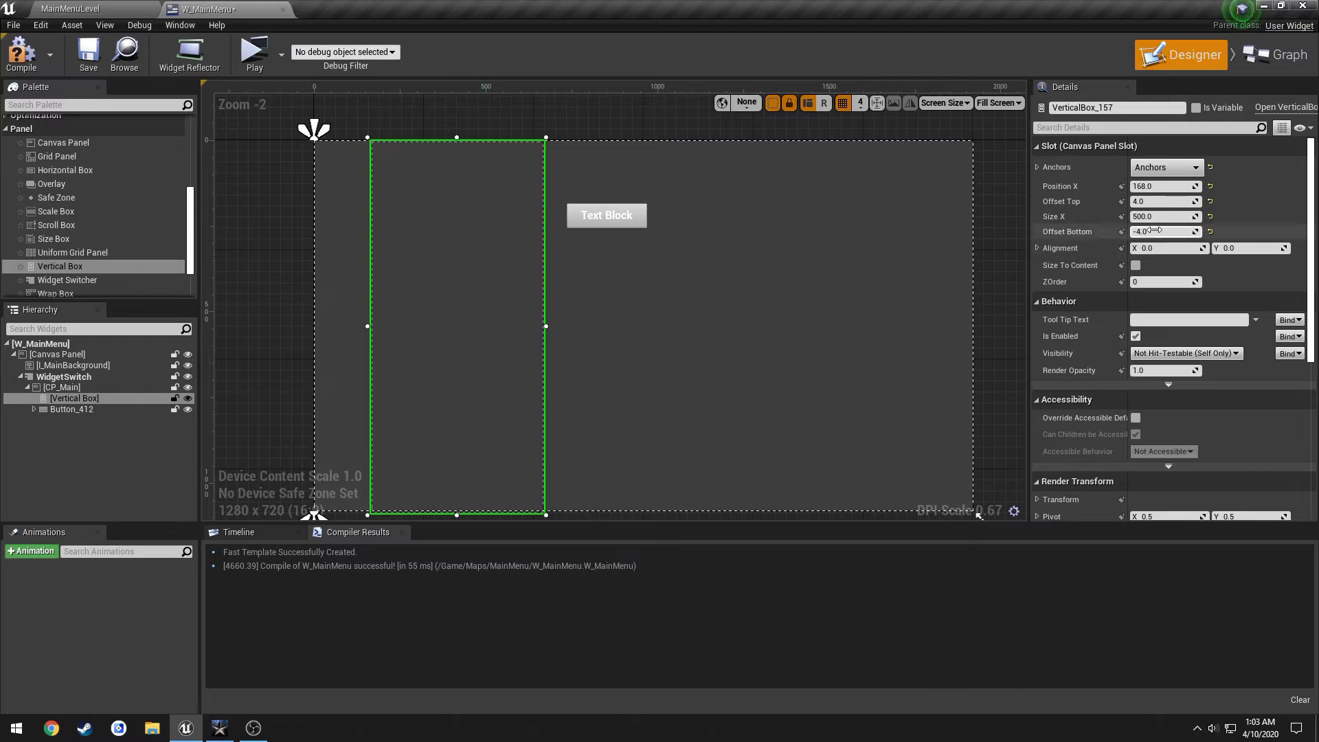
{"action": "left_click", "coordinate": [1145, 186]}
{"action": "type", "text": "160"}
{"action": "key", "text": "Tab"}
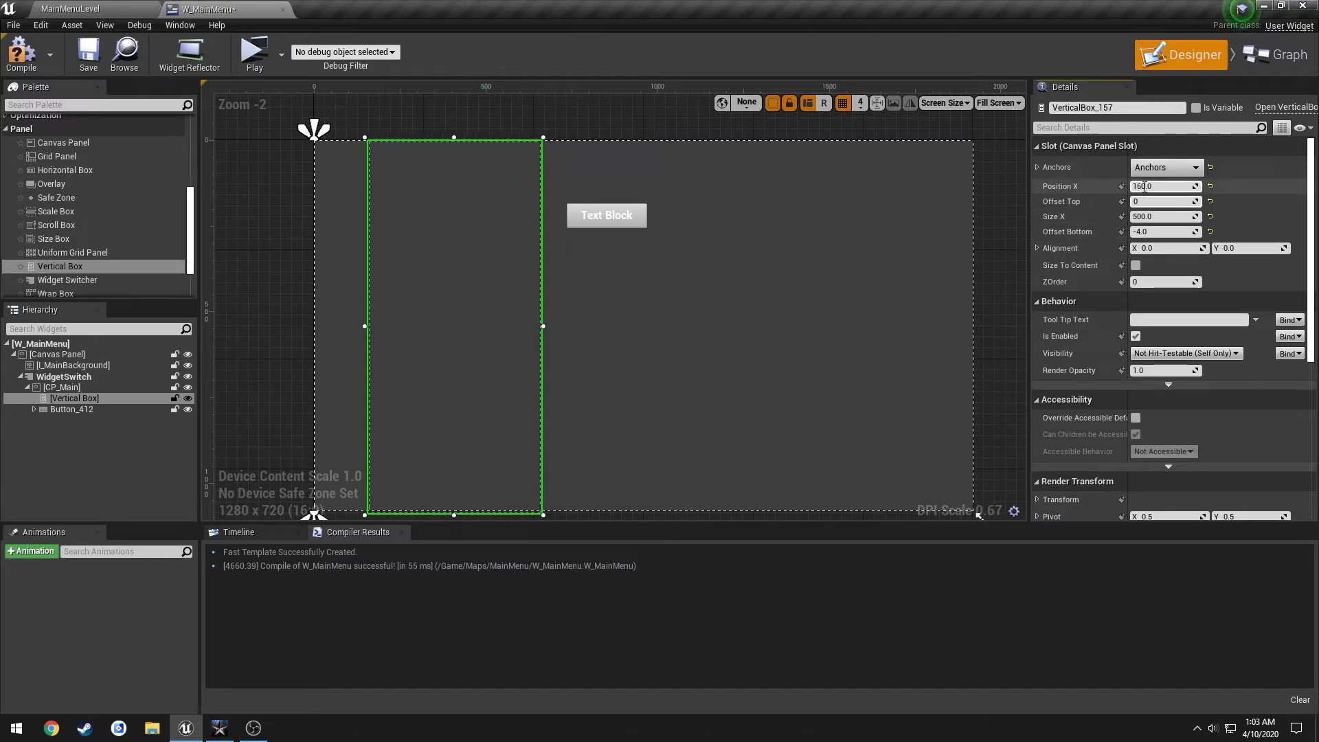
{"action": "key", "text": "Tab"}
{"action": "type", "text": "0"}
{"action": "key", "text": "Return"}
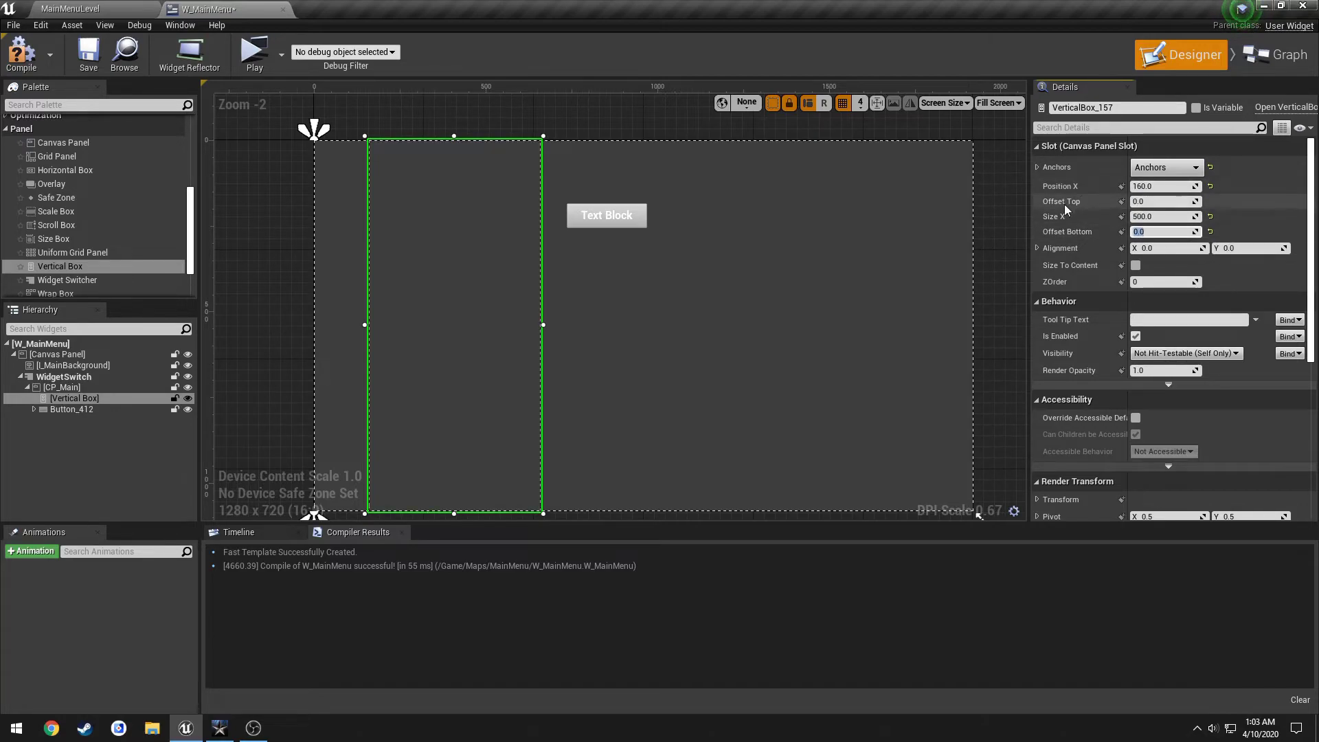
{"action": "key", "text": "ctrl+s"}
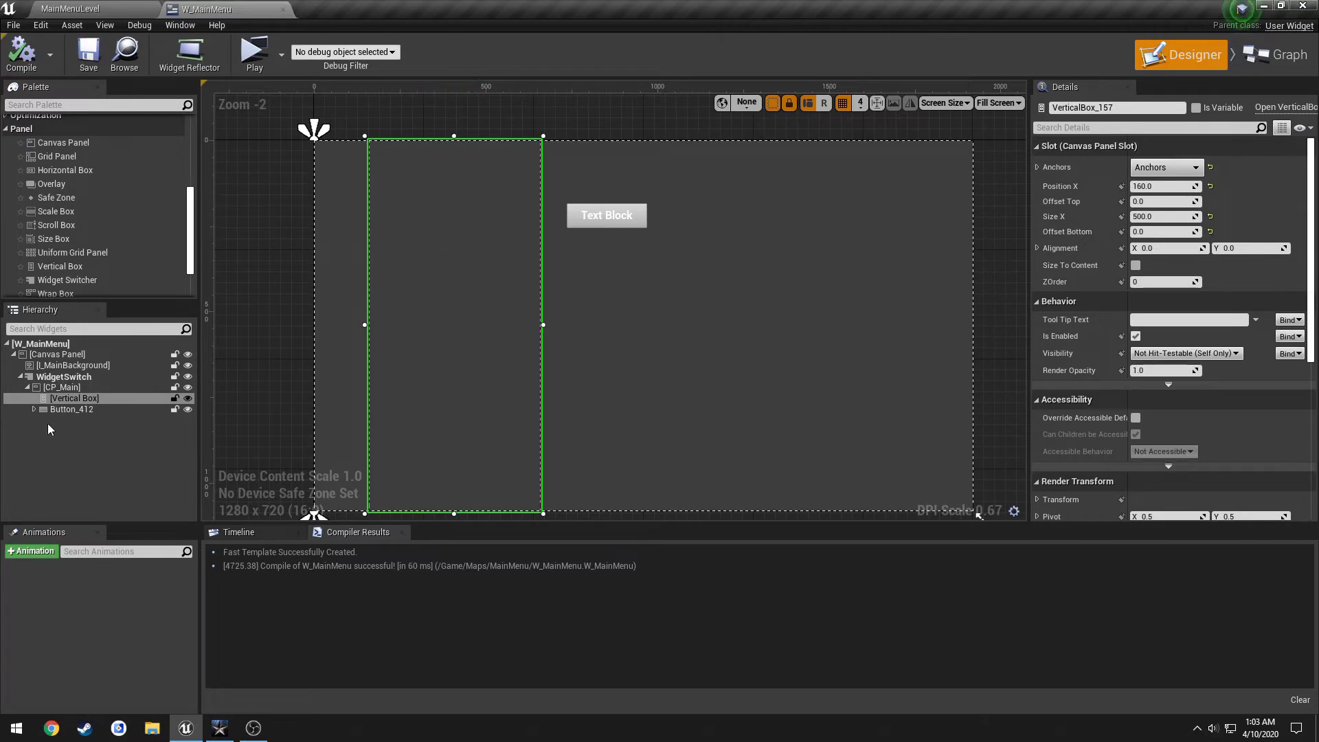
{"action": "left_click", "coordinate": [64, 410]}
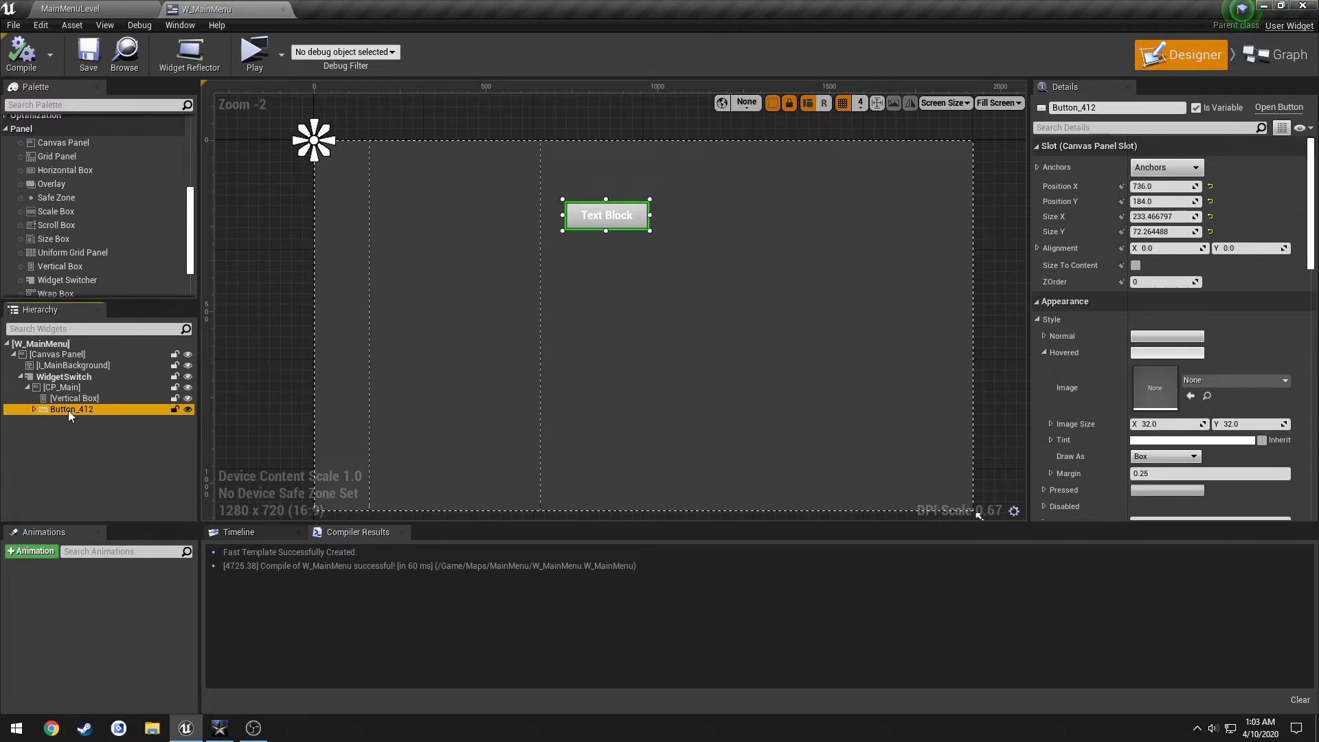
Move Button_412 into the Vertical Box, compile and save, and rename it B_Solo.
{"action": "left_click_drag", "start_coordinate": [68, 411], "coordinate": [75, 402]}
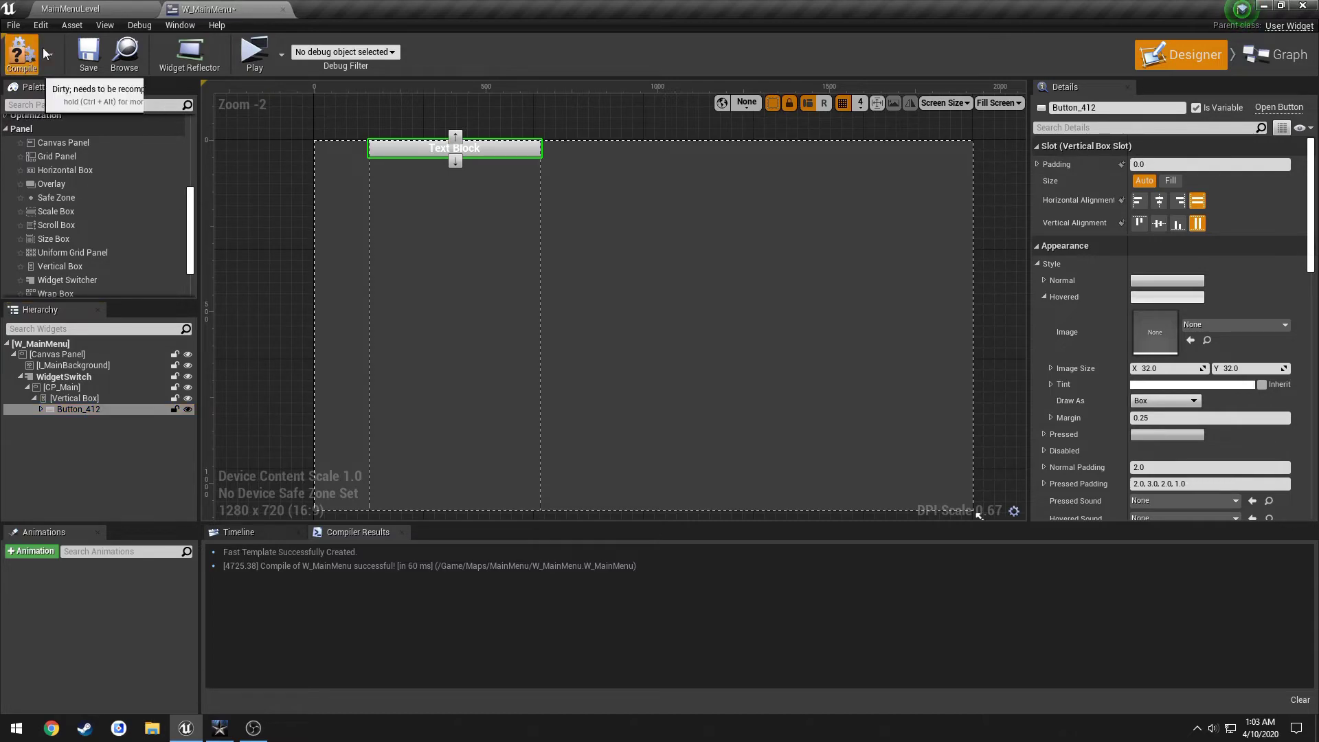
{"action": "left_click", "coordinate": [21, 53]}
{"action": "left_click", "coordinate": [88, 53]}
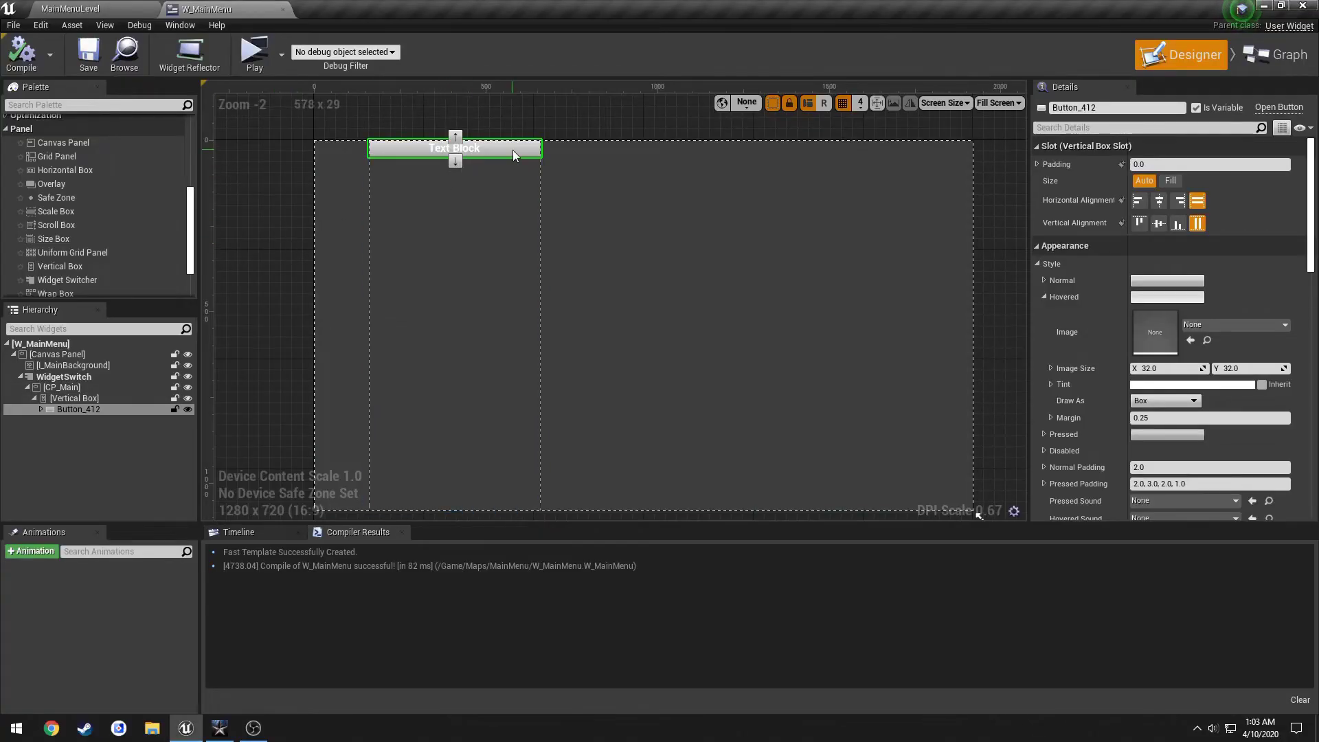
{"action": "key", "text": "F2"}
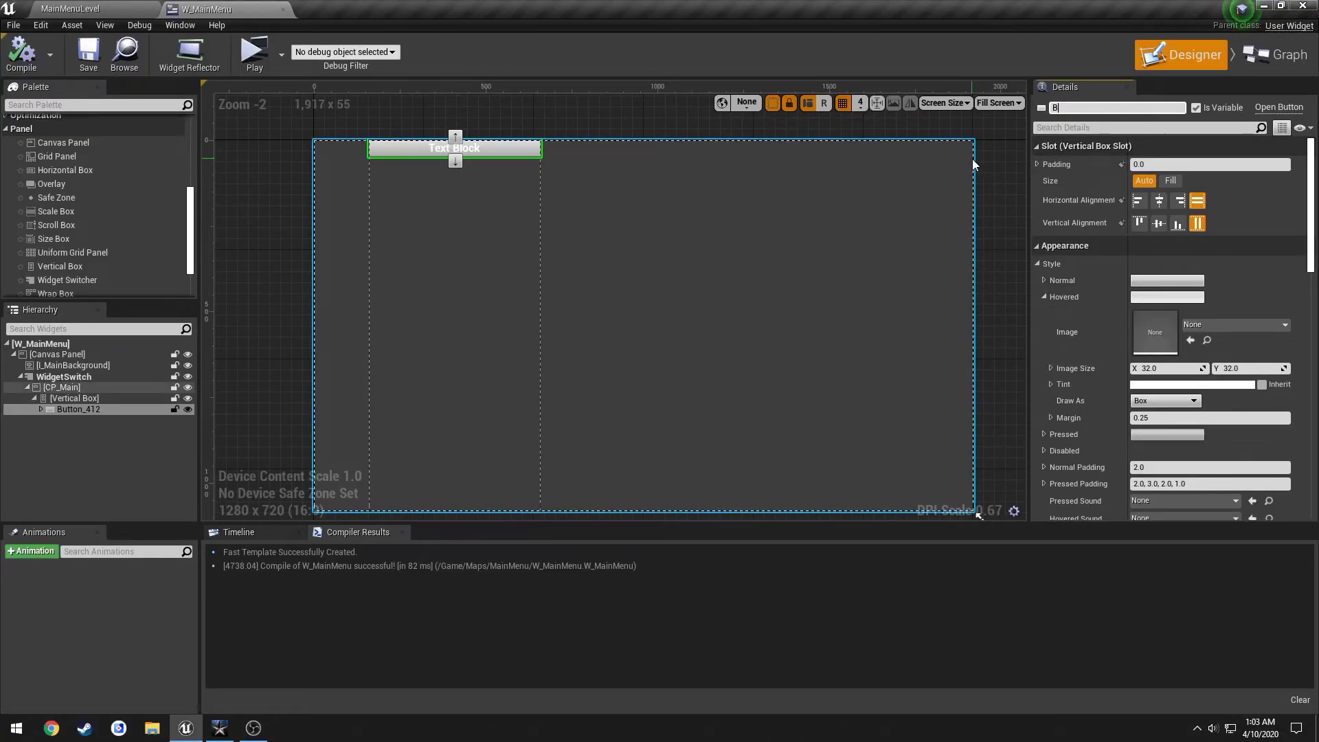
{"action": "key", "text": "Return"}
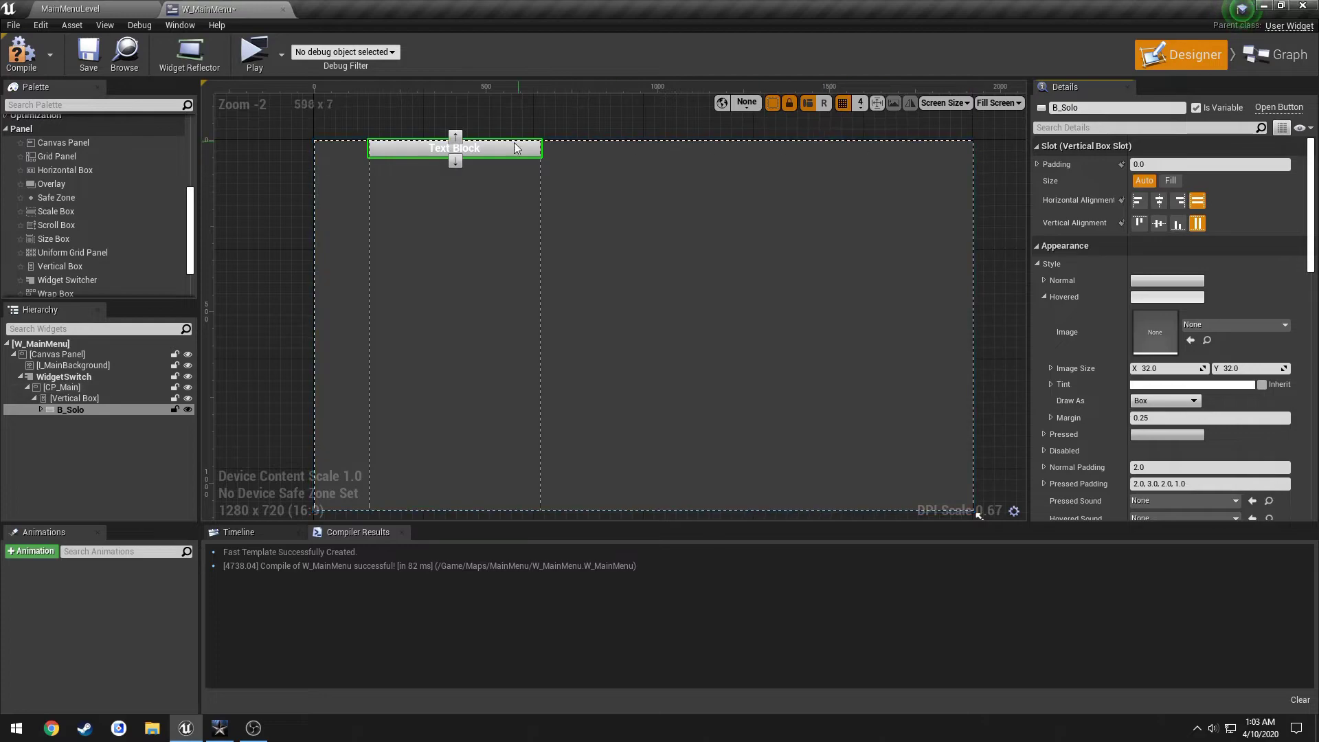
{"action": "left_click", "coordinate": [475, 152]}
Set the button's Text Block text to SOLO.
{"action": "left_click", "coordinate": [1181, 247]}
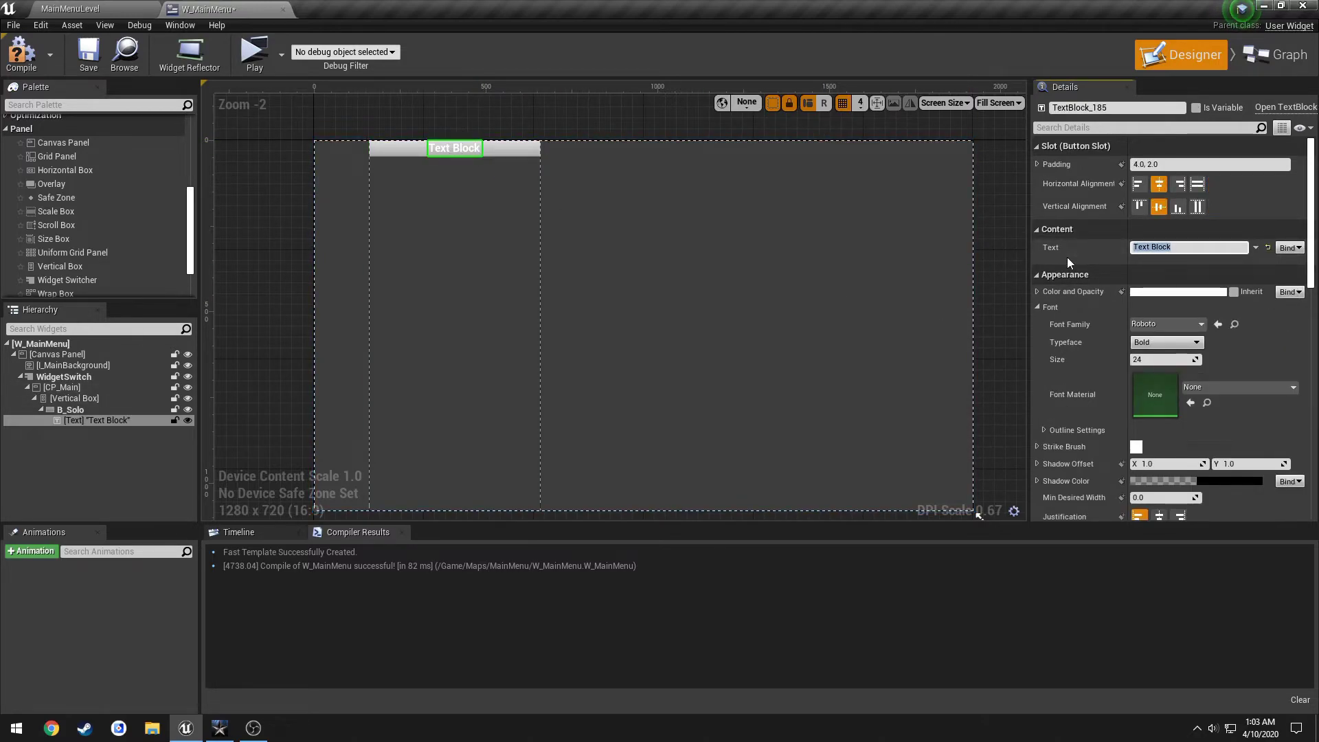
{"action": "type", "text": "SOLO"}
{"action": "key", "text": "Return"}
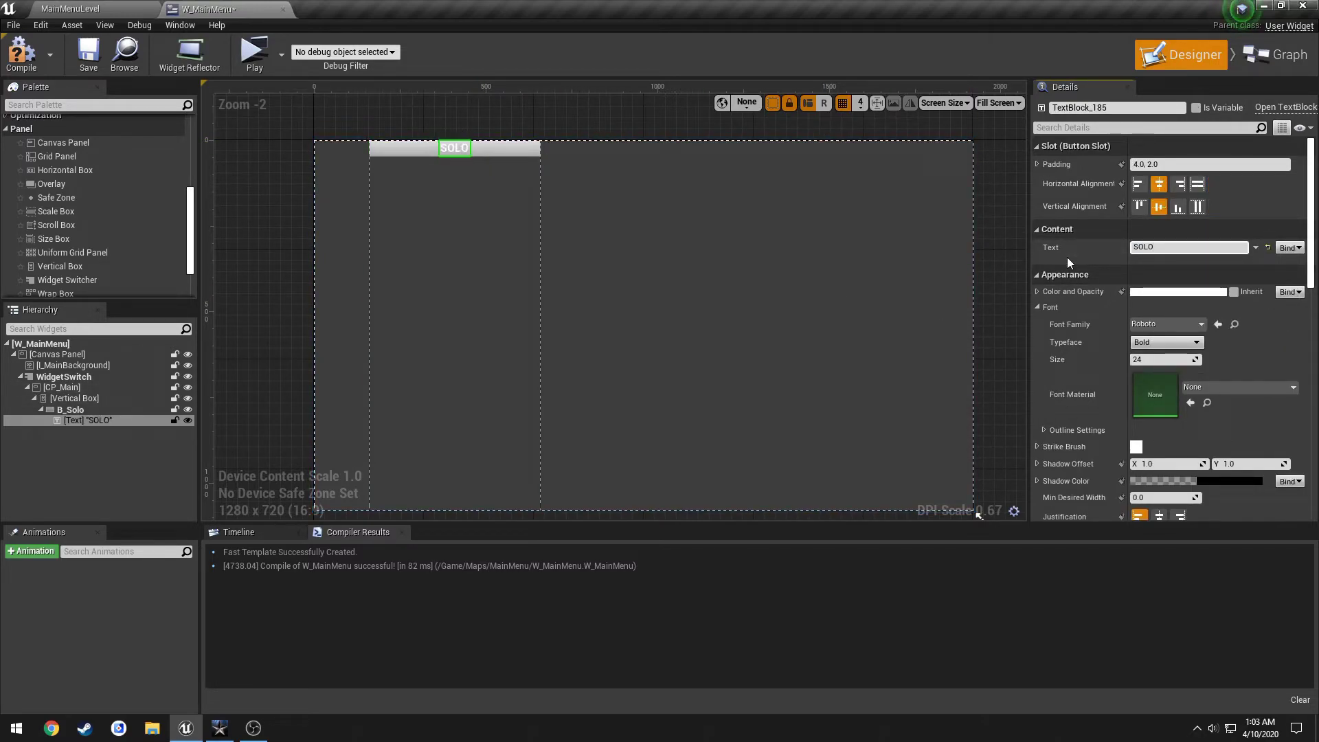
{"action": "left_click", "coordinate": [1037, 307]}
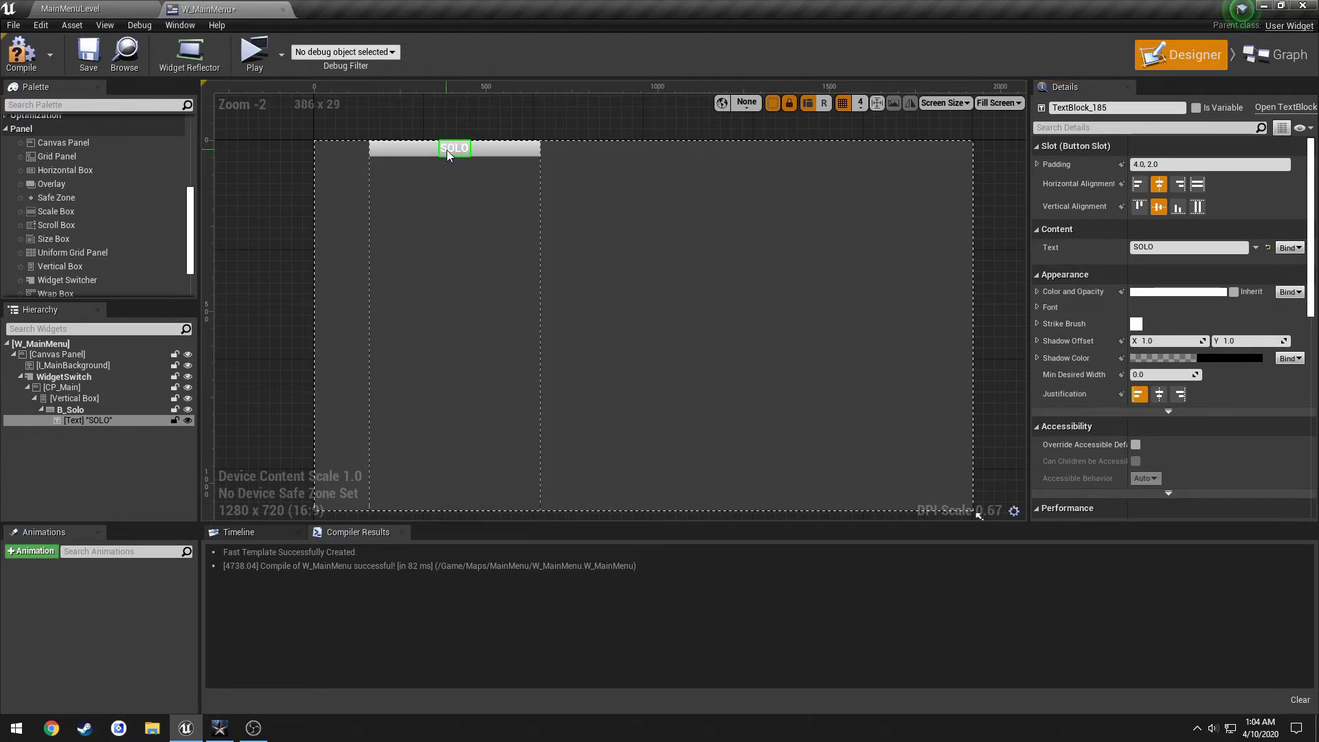
Left-align the SOLO text block, then compile and save.
{"action": "left_click", "coordinate": [94, 409]}
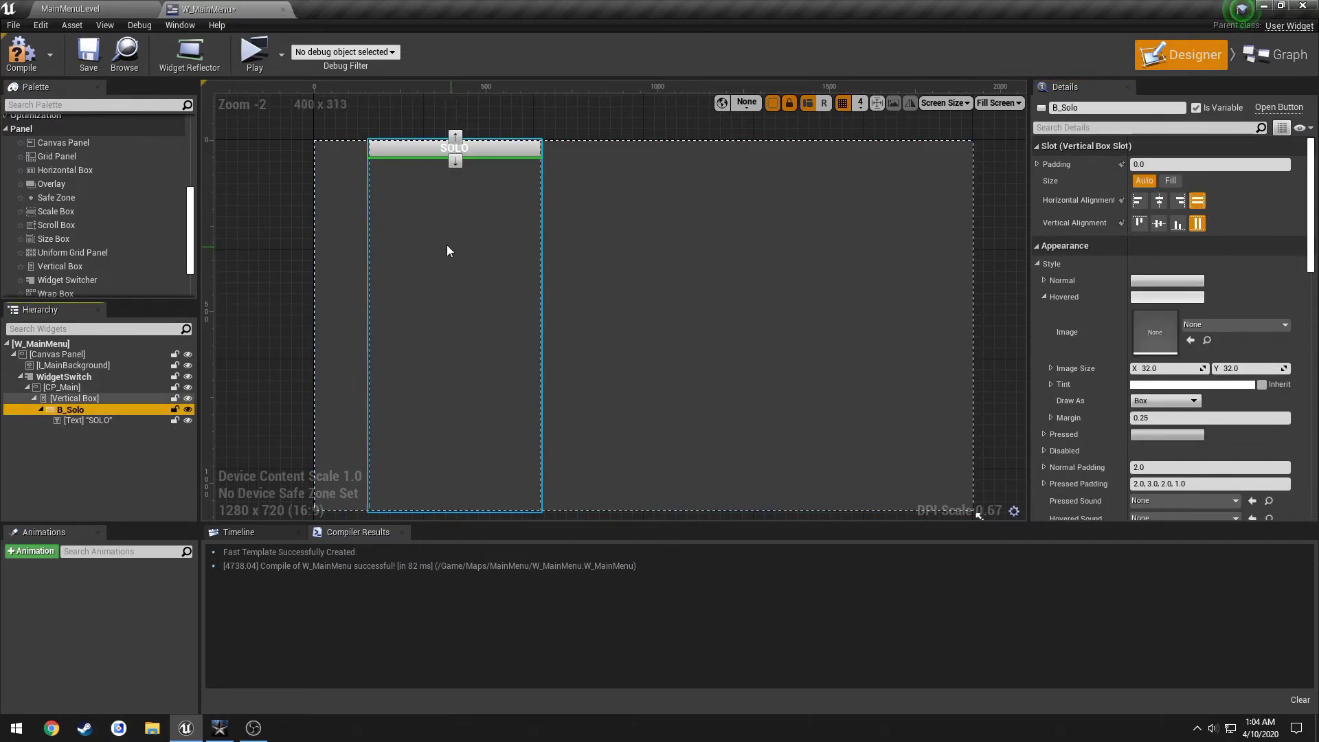
{"action": "left_click", "coordinate": [107, 420]}
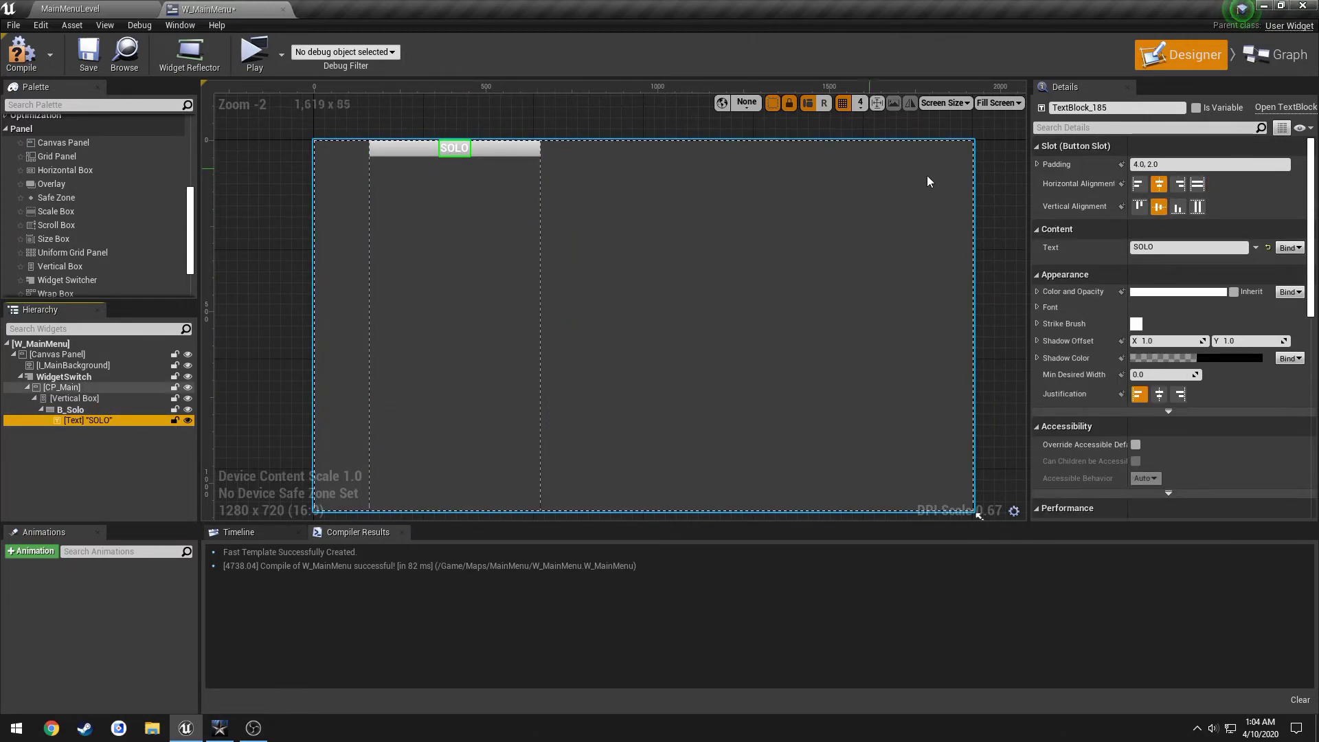
{"action": "left_click", "coordinate": [1138, 184]}
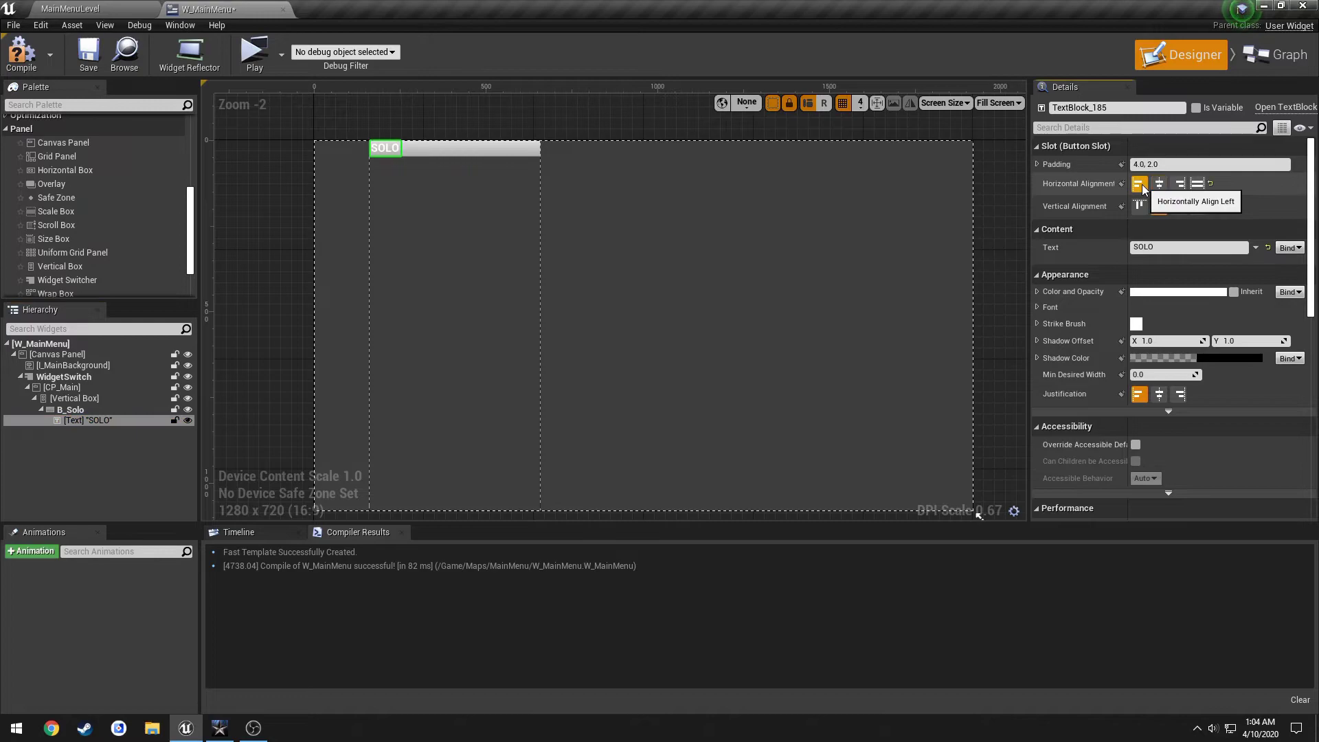
{"action": "left_click", "coordinate": [20, 54]}
{"action": "left_click", "coordinate": [88, 53]}
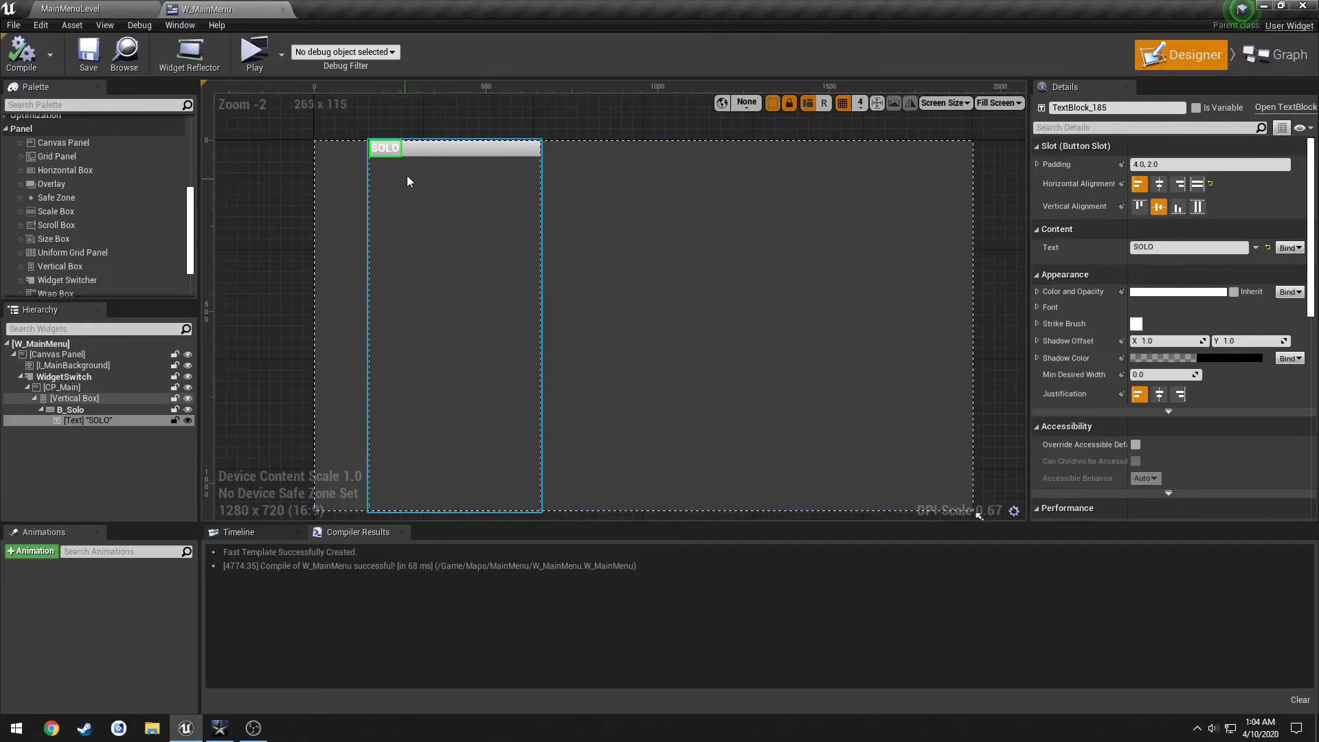
{"action": "left_click", "coordinate": [442, 145]}
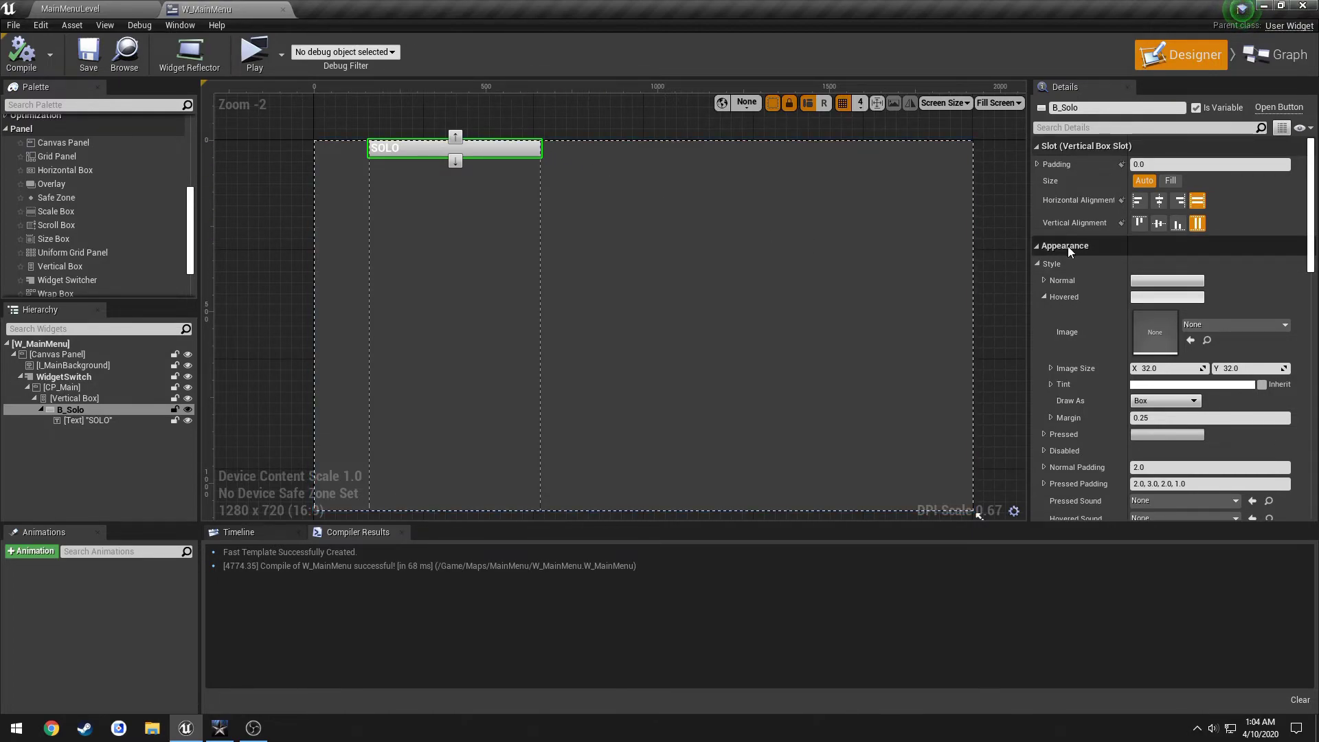
Expand B_Solo's Background Color and lower its alpha to 0.1.
{"action": "left_click", "coordinate": [1039, 264]}
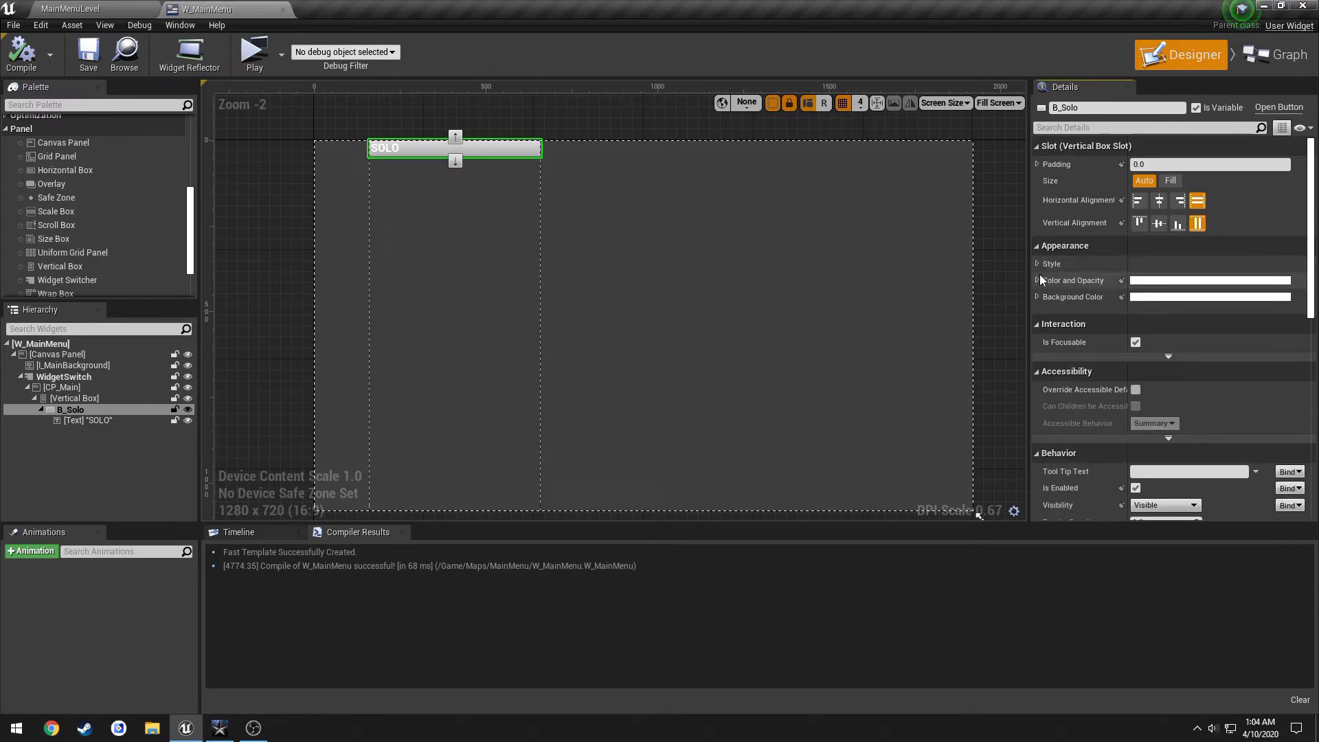
{"action": "left_click", "coordinate": [1038, 297]}
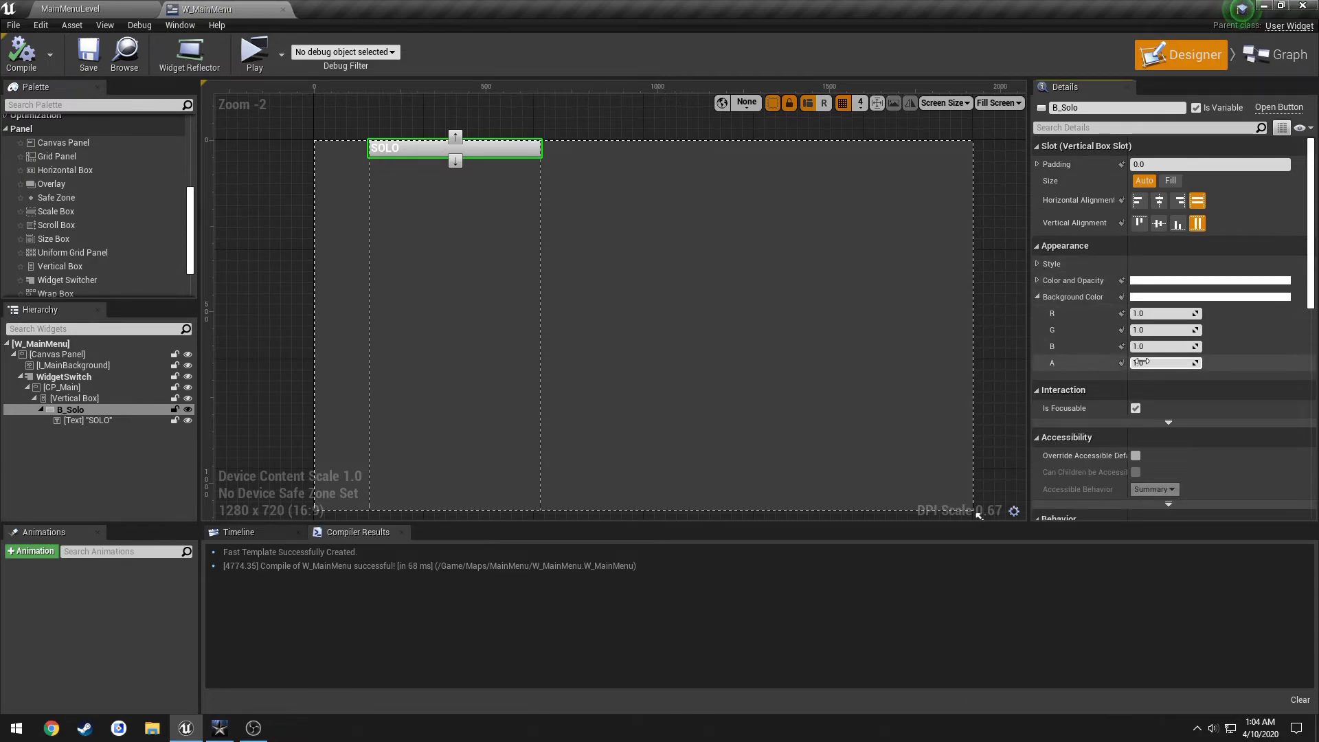
{"action": "mouse_move", "coordinate": [1144, 362]}
{"action": "left_mouse_down"}
{"action": "mouse_move", "coordinate": [1120, 362]}
{"action": "mouse_move", "coordinate": [1166, 363]}
{"action": "left_mouse_up"}
{"action": "left_click", "coordinate": [1166, 363]}
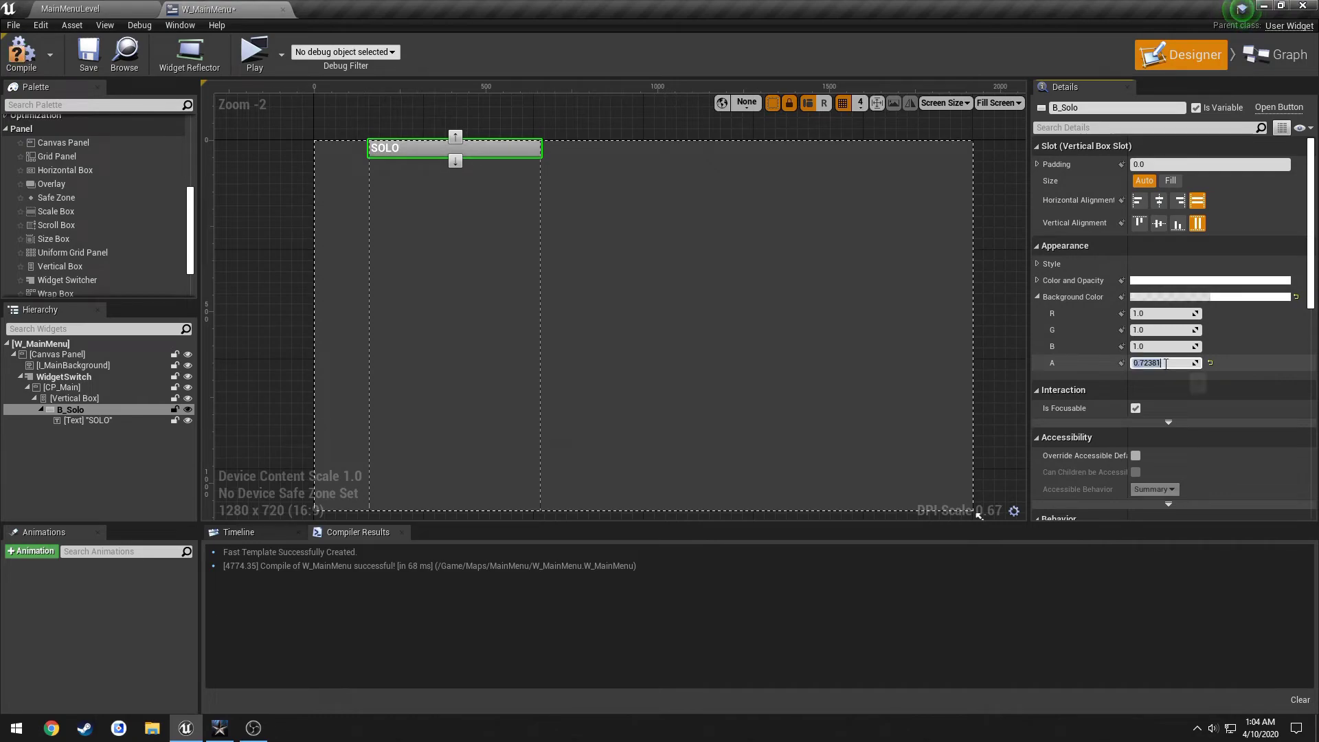
{"action": "type", "text": "1"}
{"action": "key", "text": "Return"}
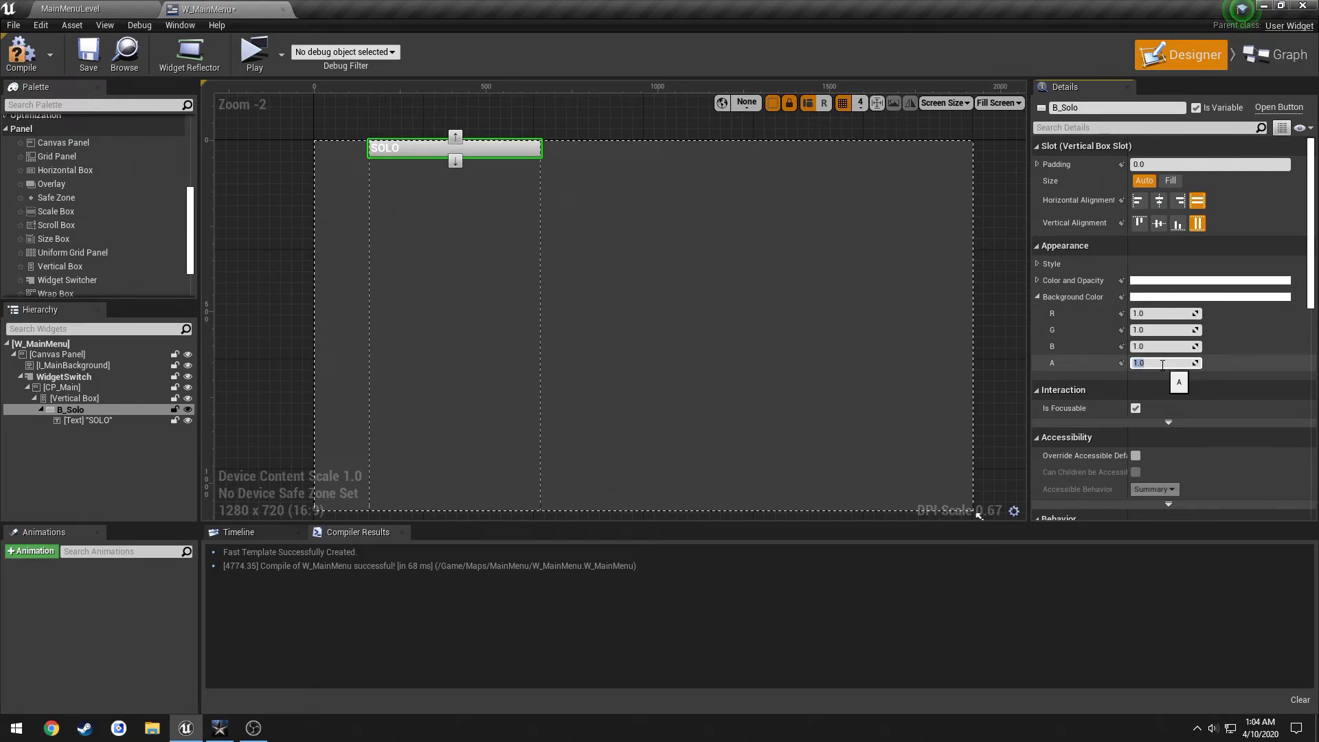
{"action": "key", "text": "Return"}
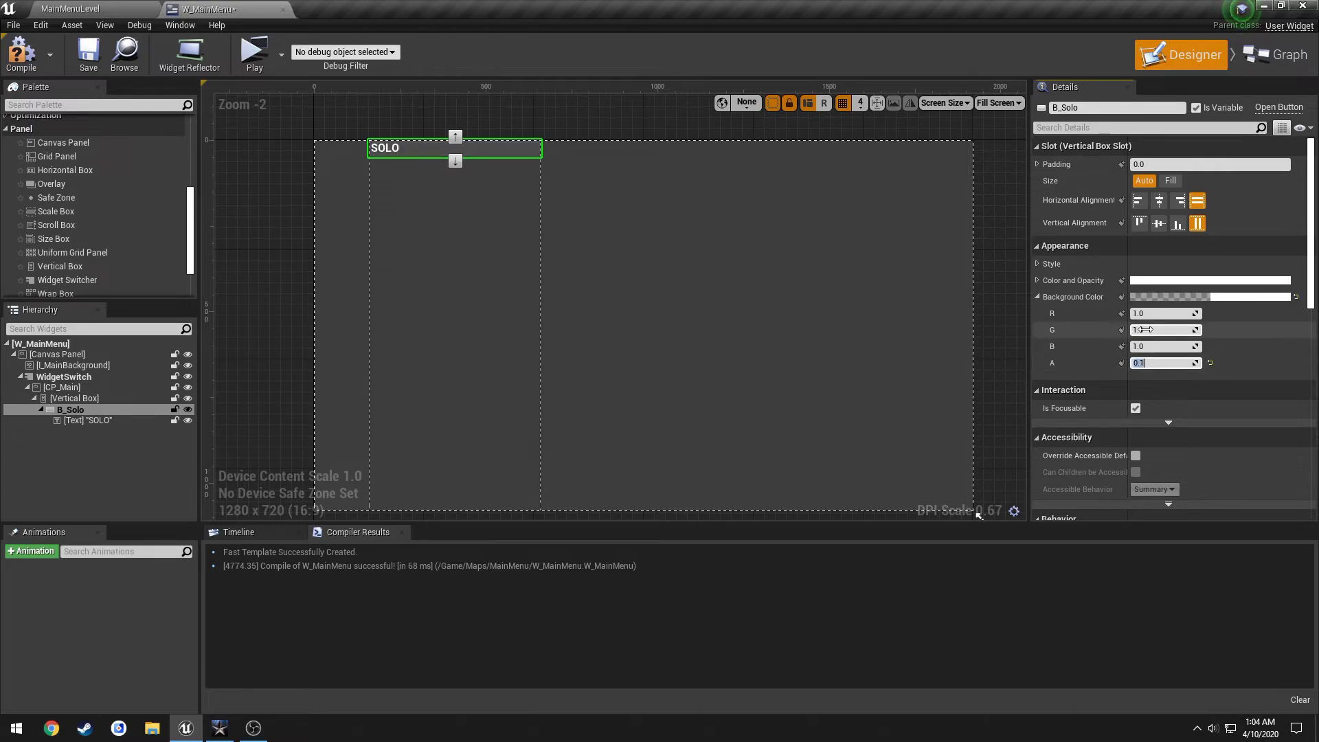
Set the background red, green and blue channels to 0, then compile and save.
{"action": "left_click", "coordinate": [1159, 315]}
{"action": "type", "text": "0"}
{"action": "key", "text": "Tab"}
{"action": "type", "text": "0"}
{"action": "key", "text": "Tab"}
{"action": "type", "text": "0"}
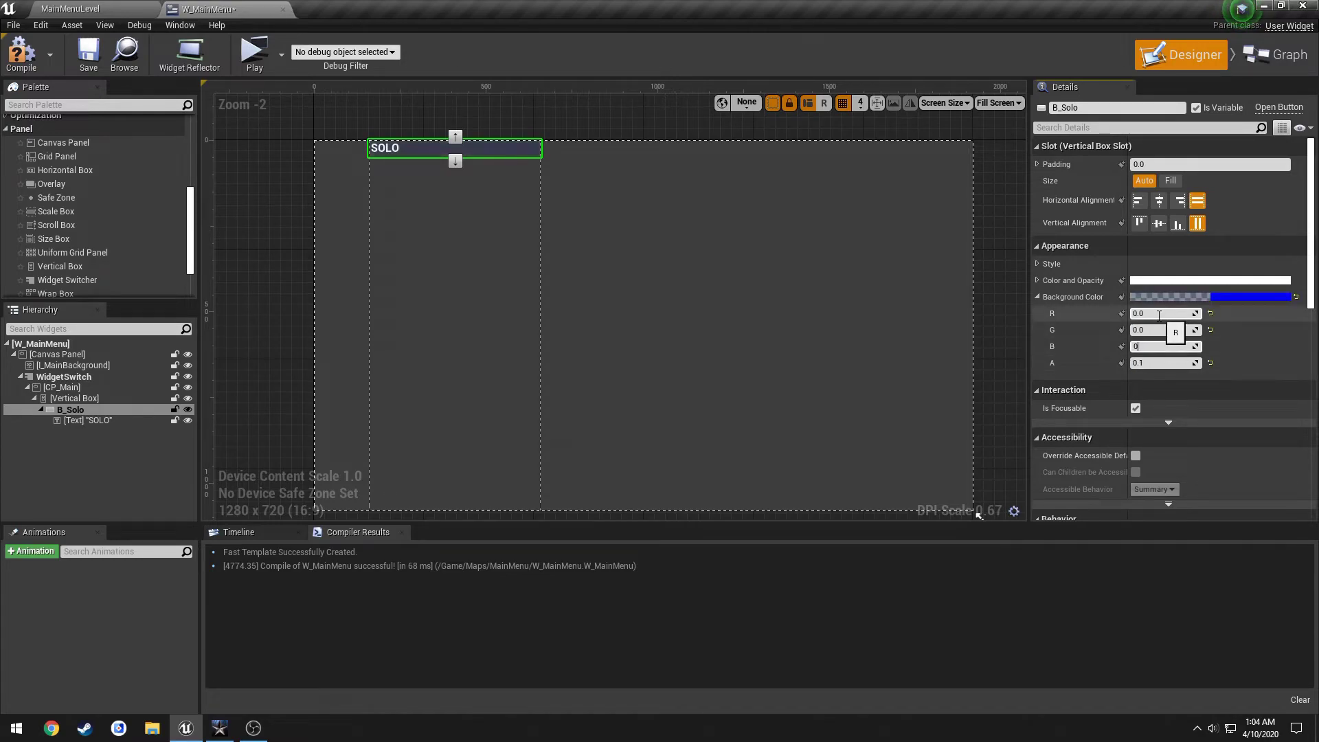
{"action": "key", "text": "Return"}
{"action": "left_click", "coordinate": [21, 53]}
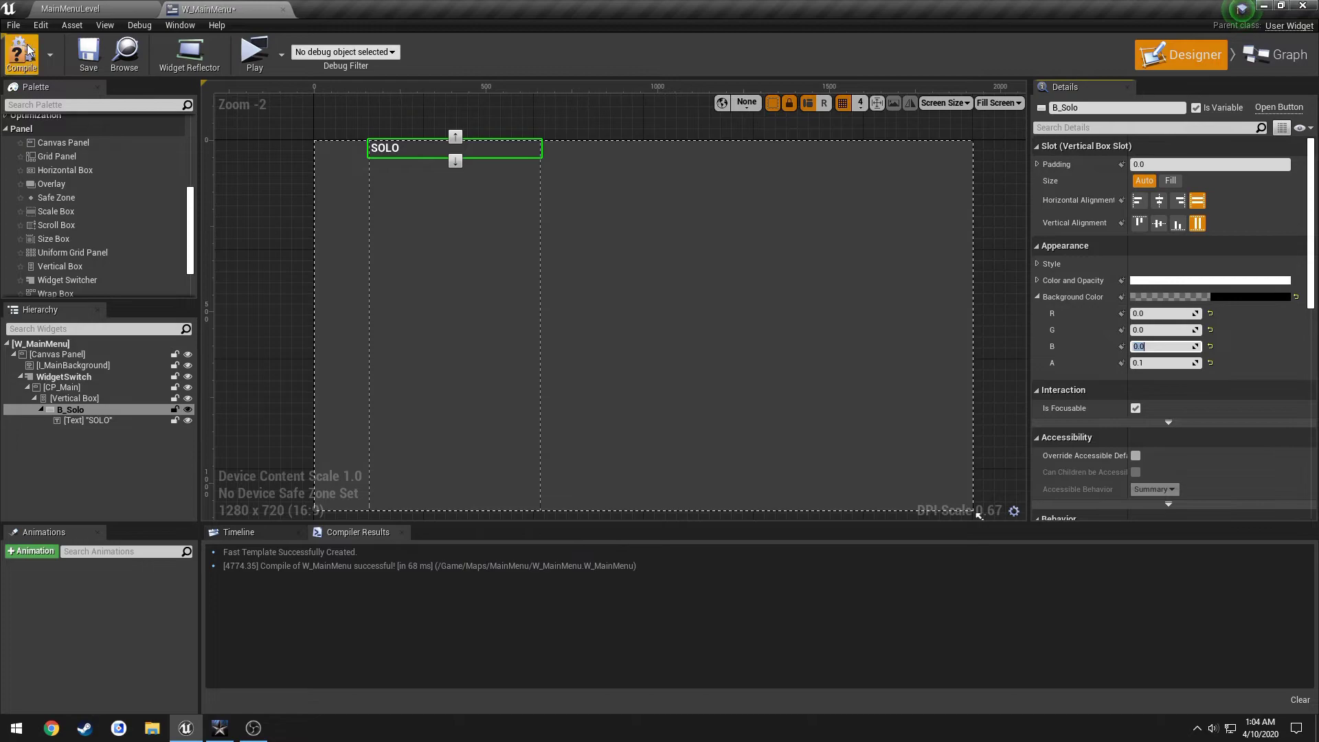
{"action": "left_click", "coordinate": [94, 58]}
Raise the background alpha to 0.15 and save the widget.
{"action": "scroll", "coordinate": [418, 147], "scroll_direction": "up", "scroll_amount": 3}
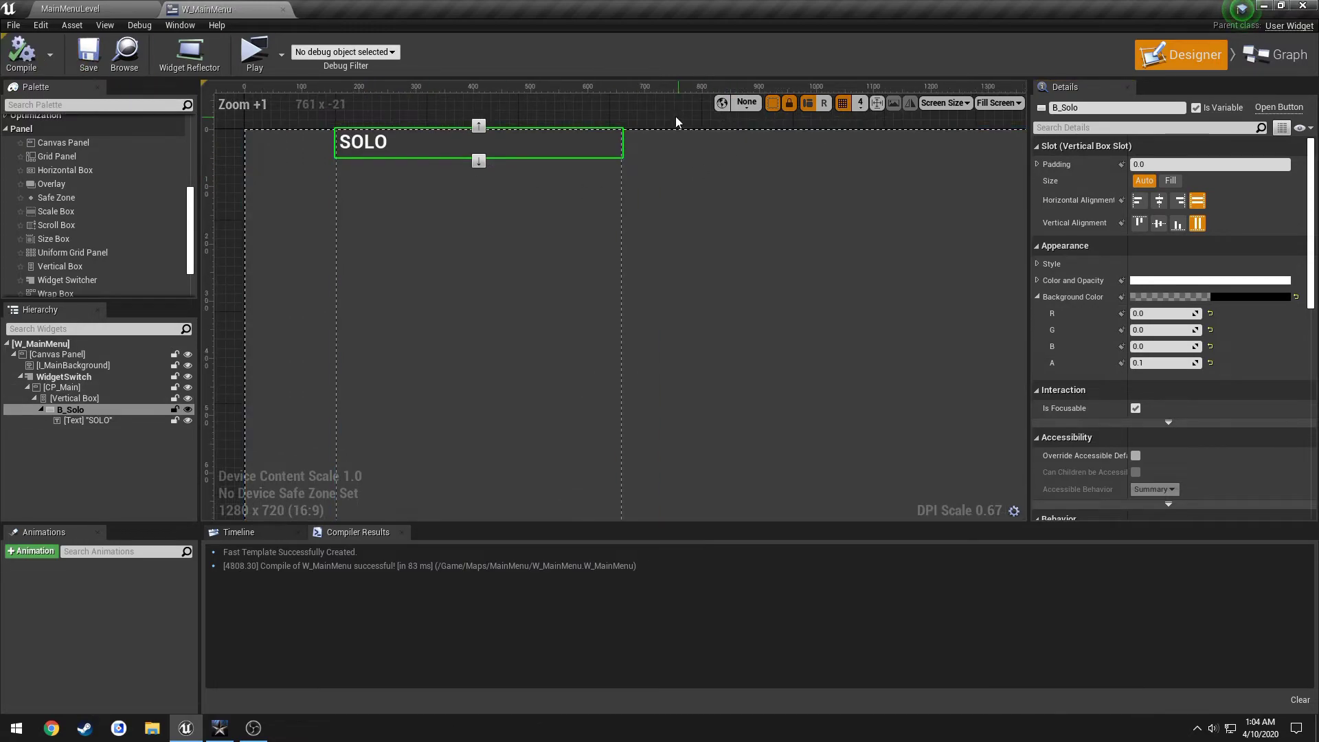
{"action": "left_click", "coordinate": [624, 136]}
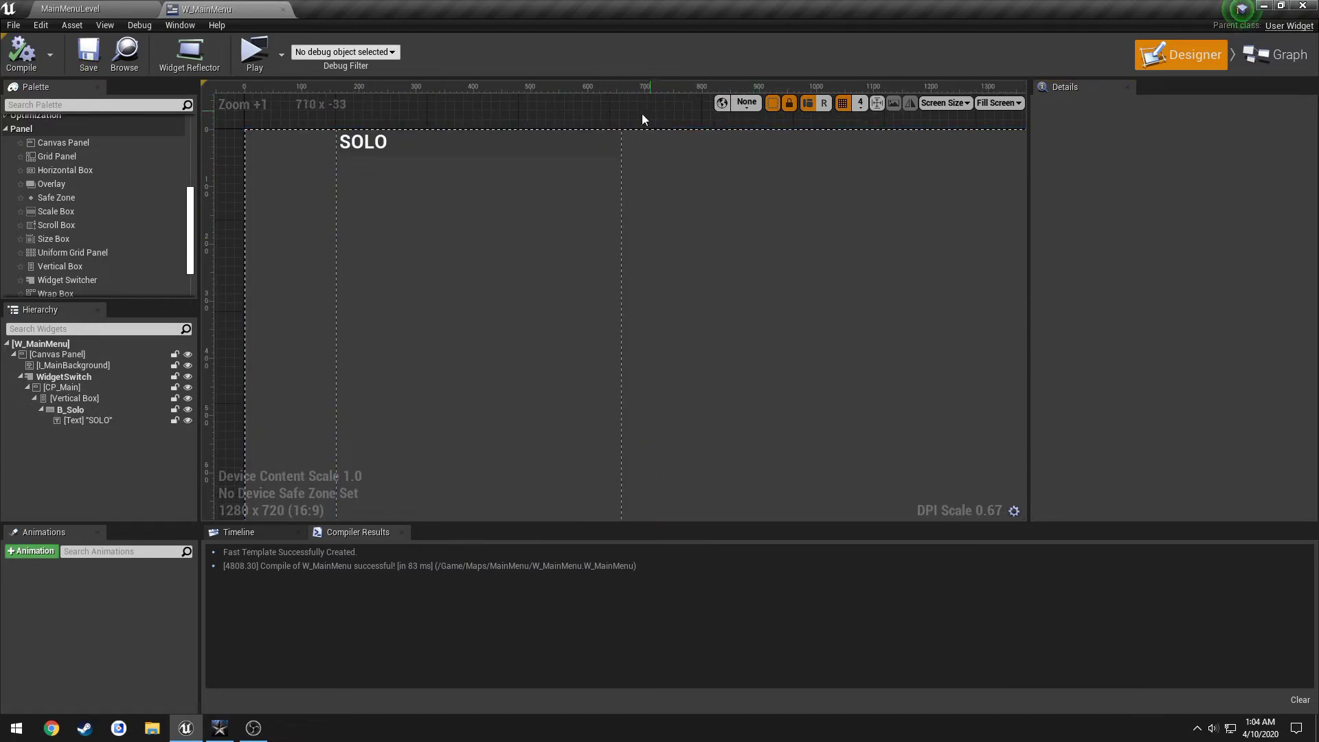
{"action": "left_click", "coordinate": [575, 135]}
{"action": "left_click", "coordinate": [1168, 362]}
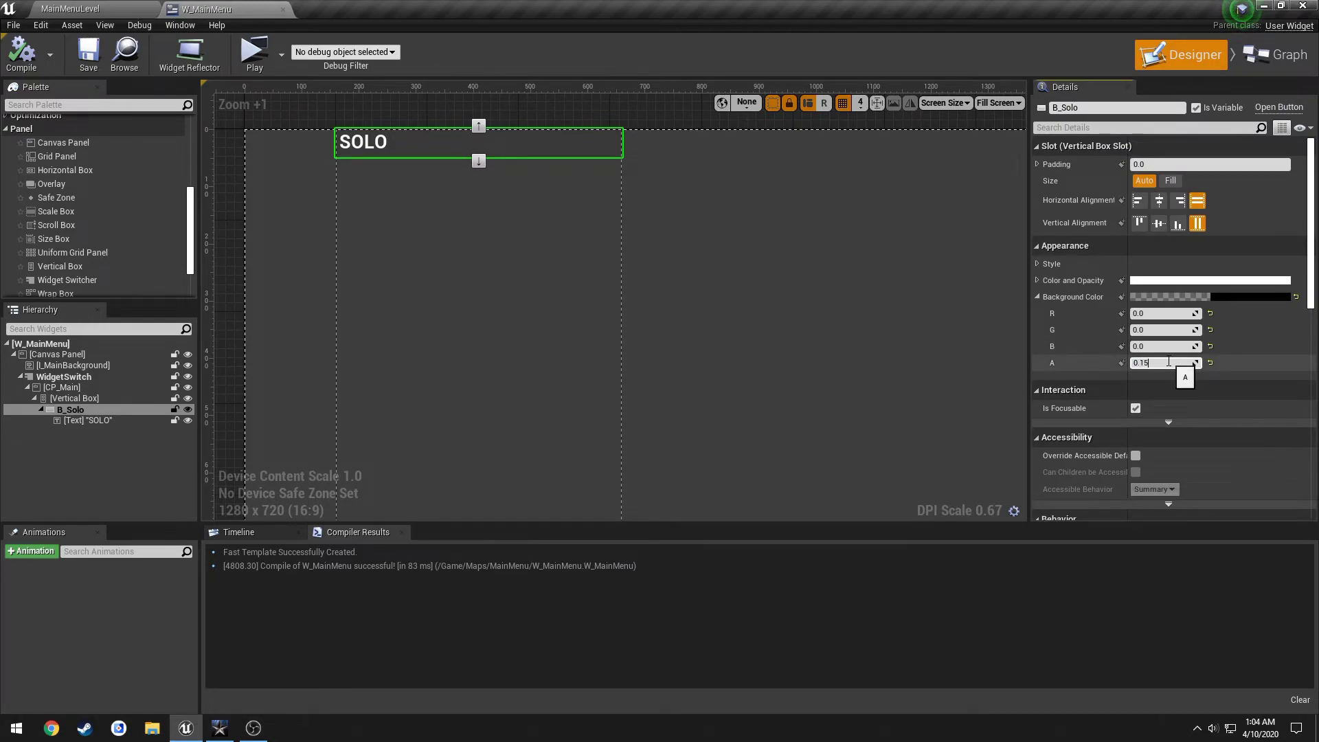
{"action": "left_click", "coordinate": [88, 55]}
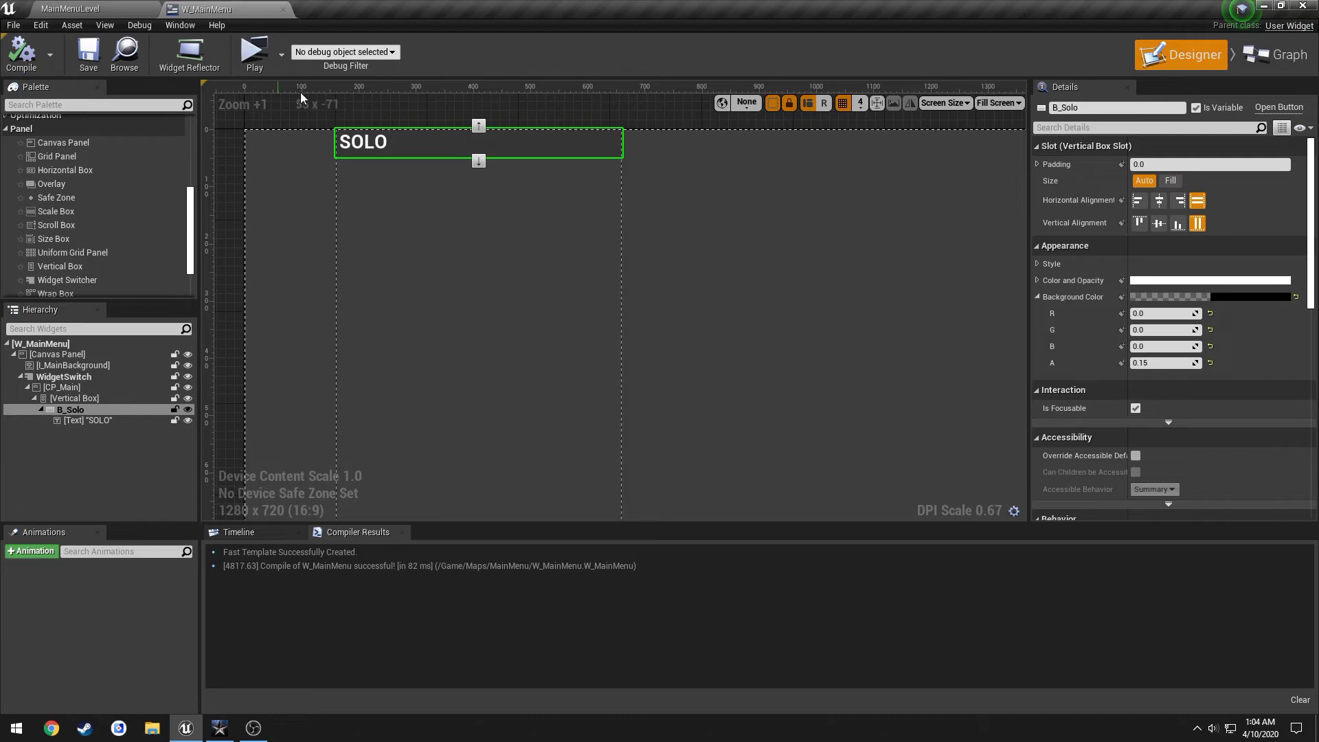
Preview the translucent button, then select the Vertical Box holding it.
{"action": "scroll", "coordinate": [673, 125], "scroll_direction": "down", "scroll_amount": 1}
{"action": "left_click", "coordinate": [662, 112]}
{"action": "scroll", "coordinate": [668, 114], "scroll_direction": "down", "scroll_amount": 1}
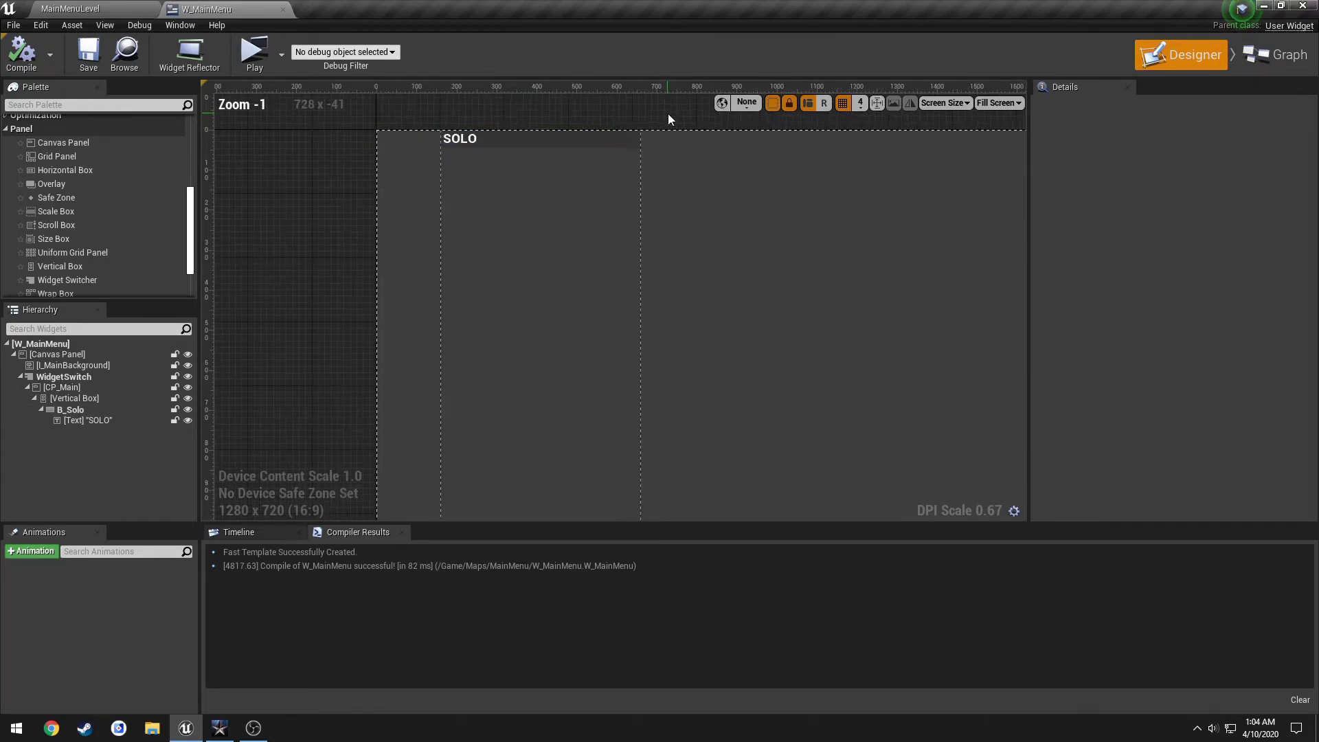
{"action": "left_click", "coordinate": [578, 138]}
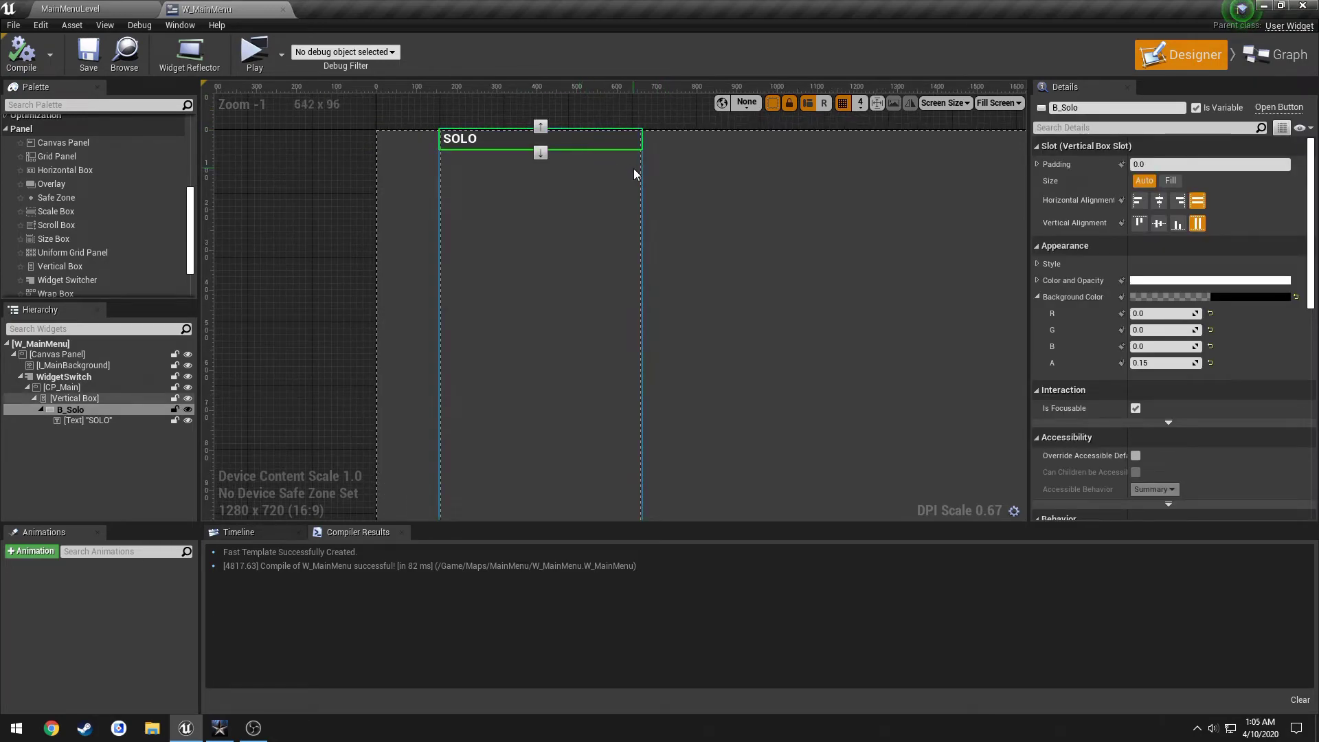
{"action": "scroll", "coordinate": [687, 189], "scroll_direction": "down", "scroll_amount": 2}
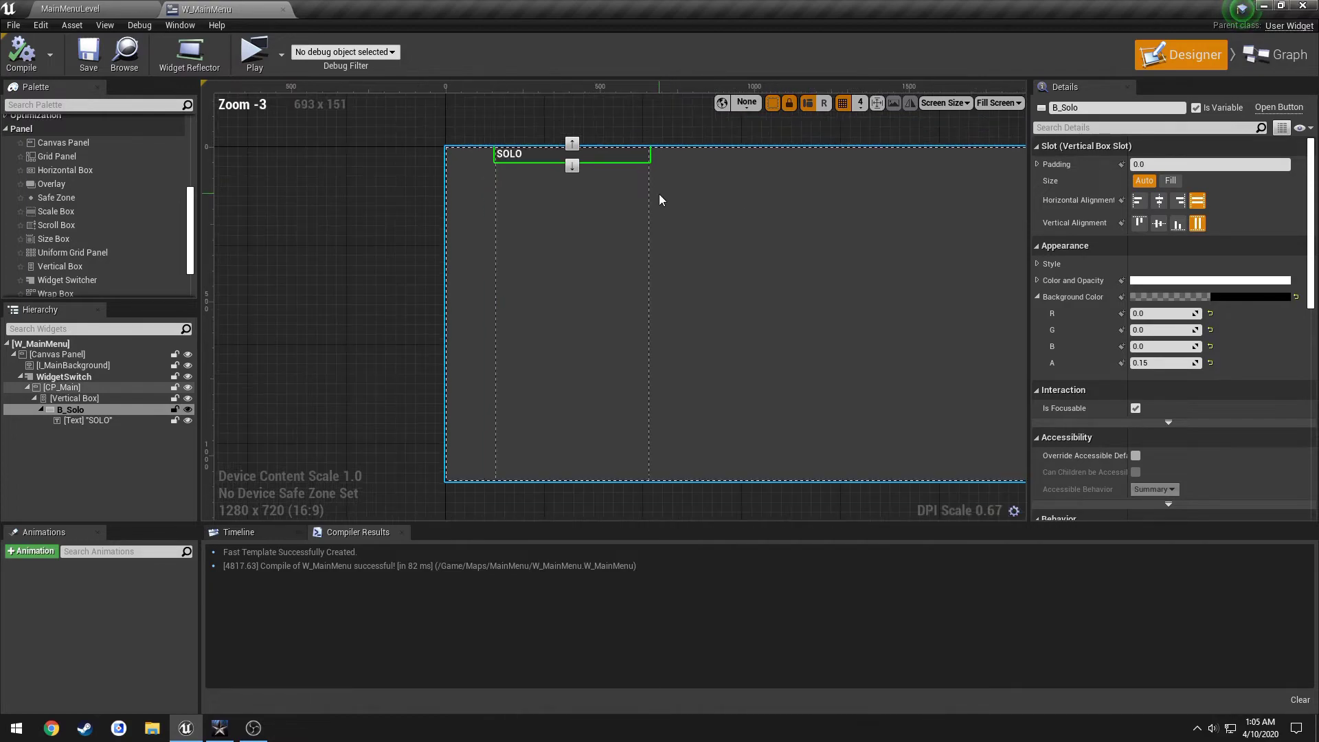
{"action": "left_click", "coordinate": [632, 217]}
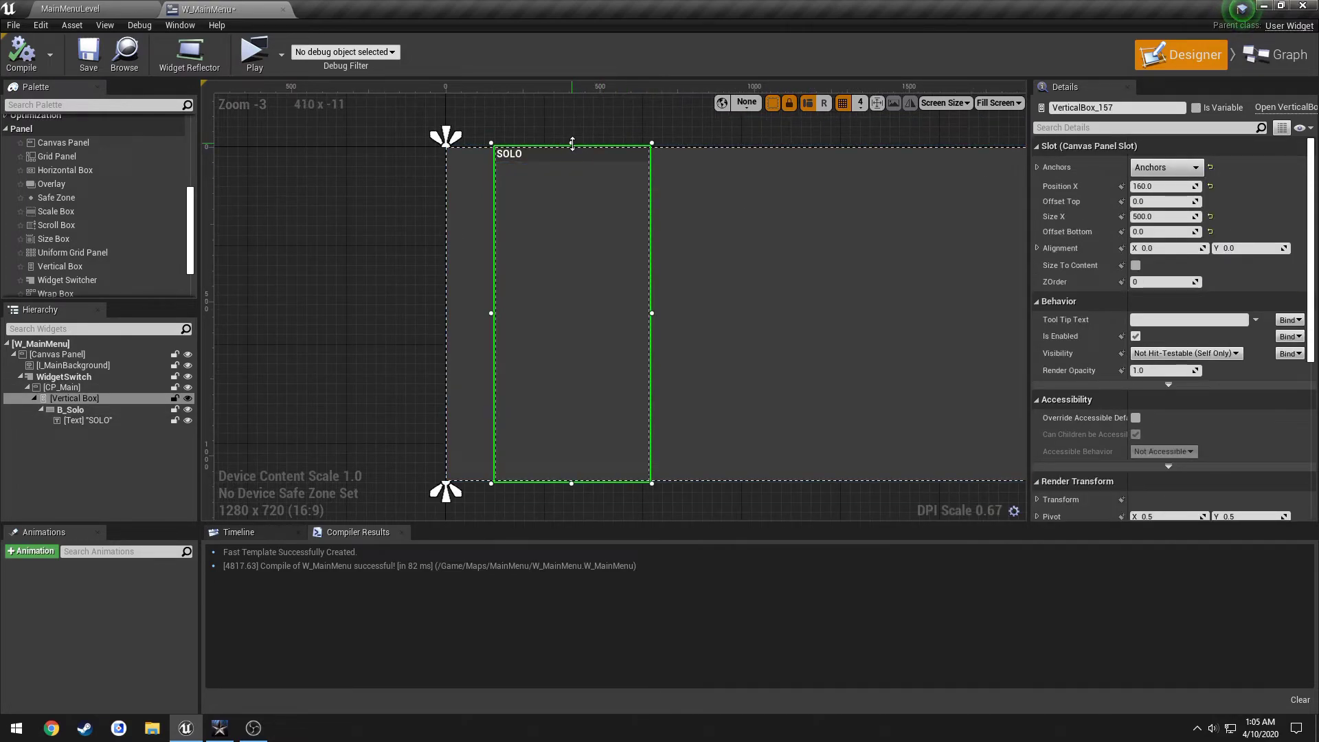
Set the vertical box's top and bottom offsets to 80, then recompile and save.
{"action": "left_click_drag", "start_coordinate": [573, 143], "coordinate": [574, 163]}
{"action": "left_click", "coordinate": [543, 219]}
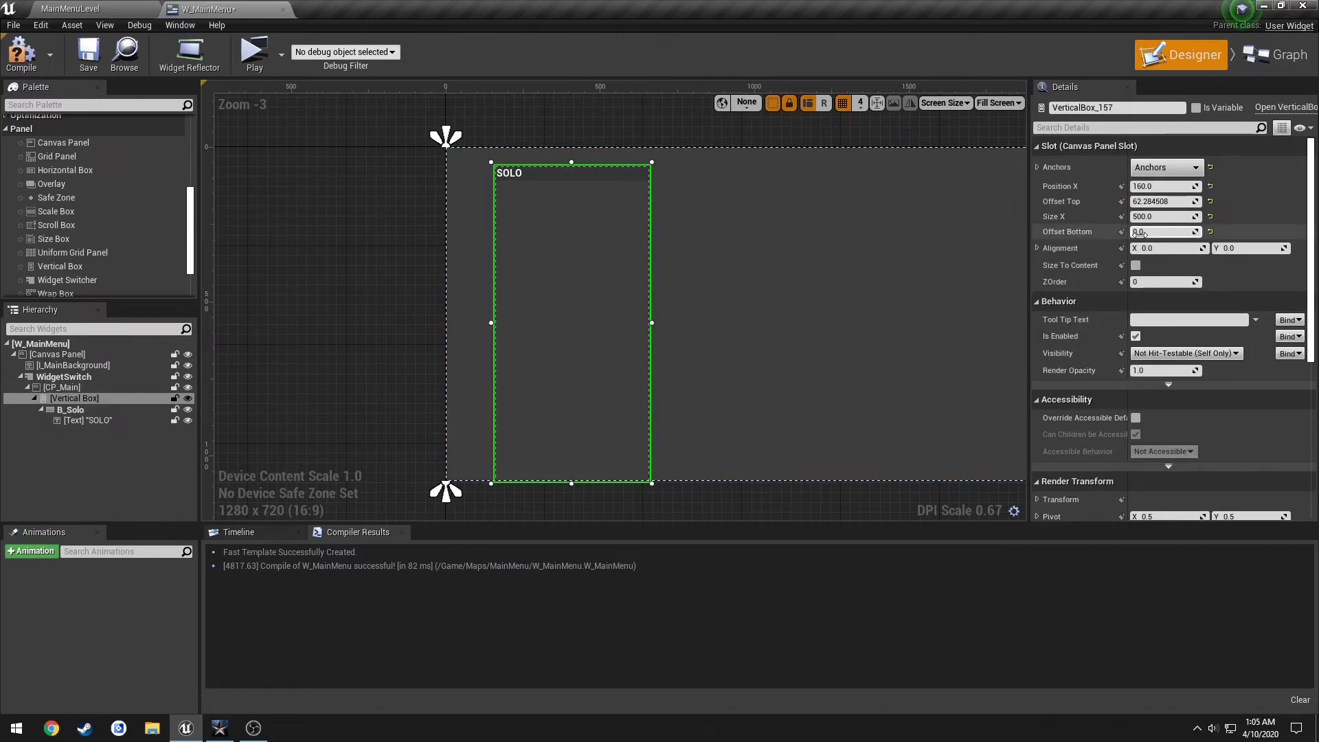
{"action": "left_click", "coordinate": [1159, 201]}
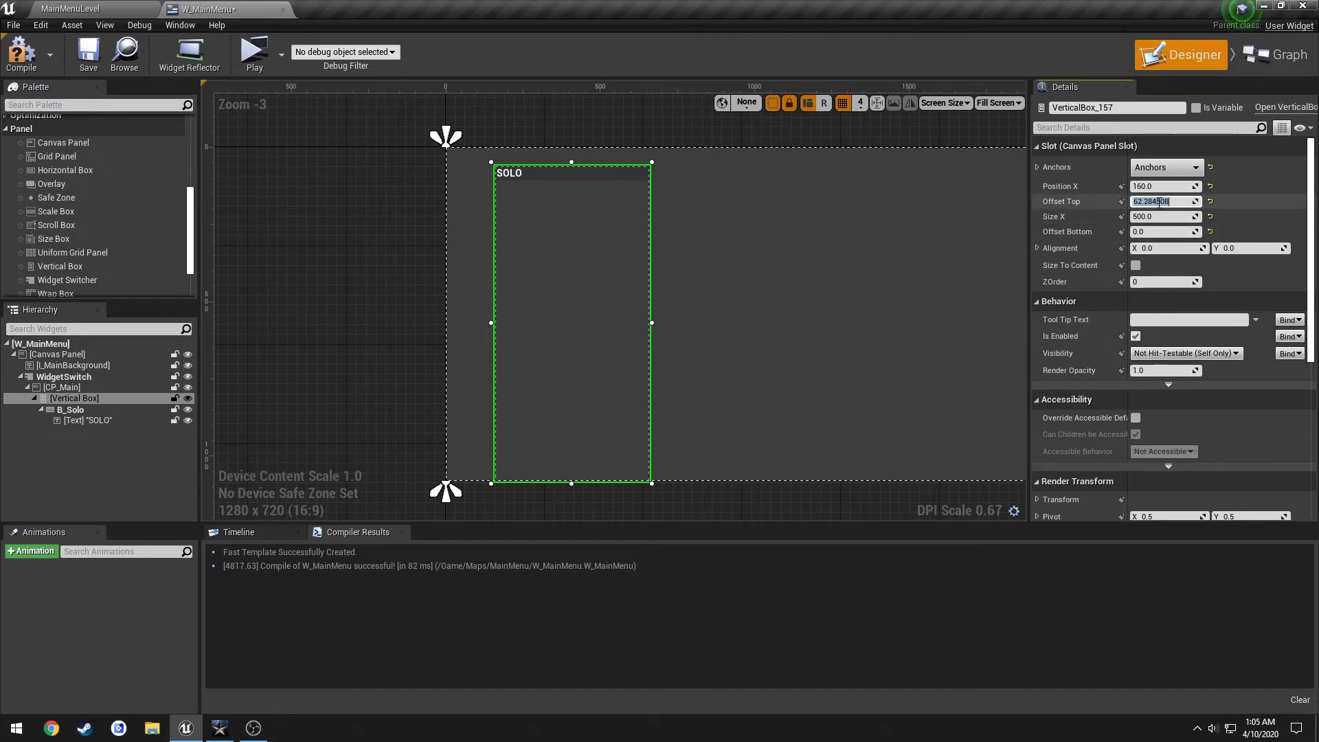
{"action": "left_click", "coordinate": [1159, 232]}
{"action": "type", "text": "80"}
{"action": "key", "text": "Return"}
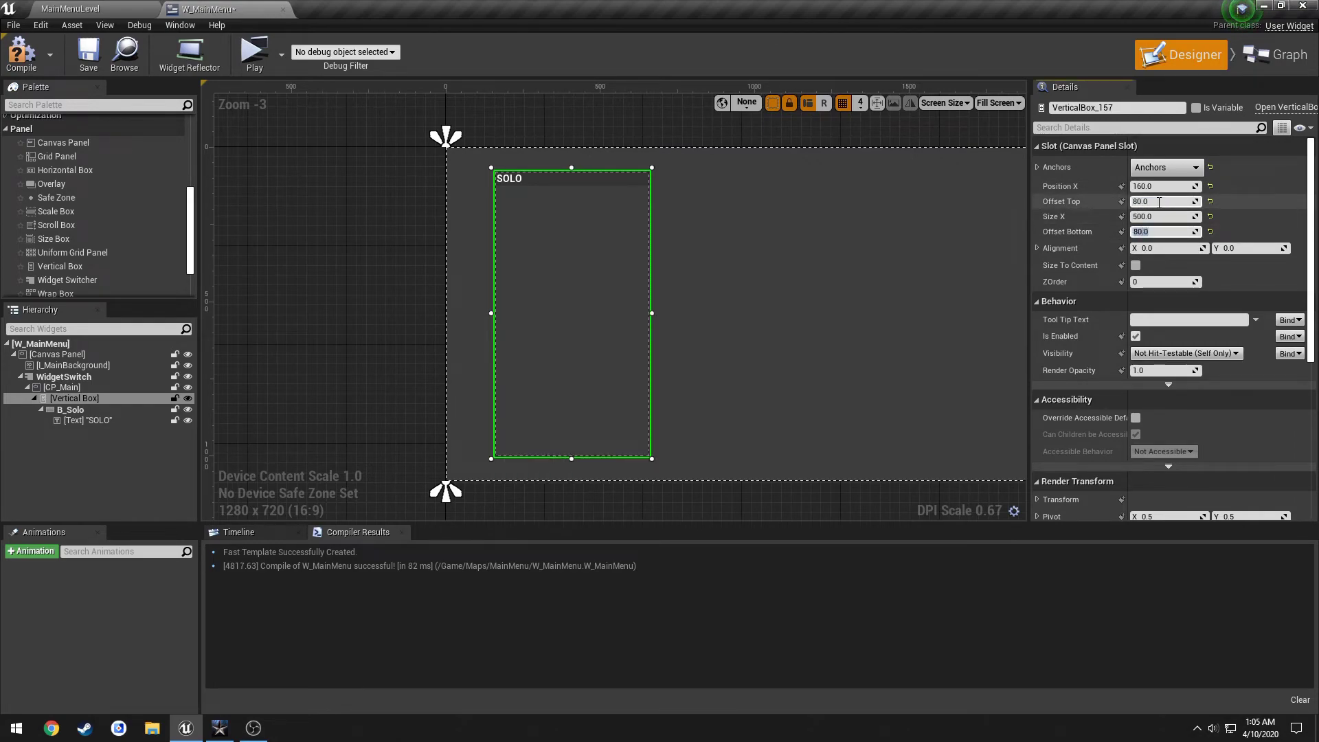
{"action": "key", "text": "F7"}
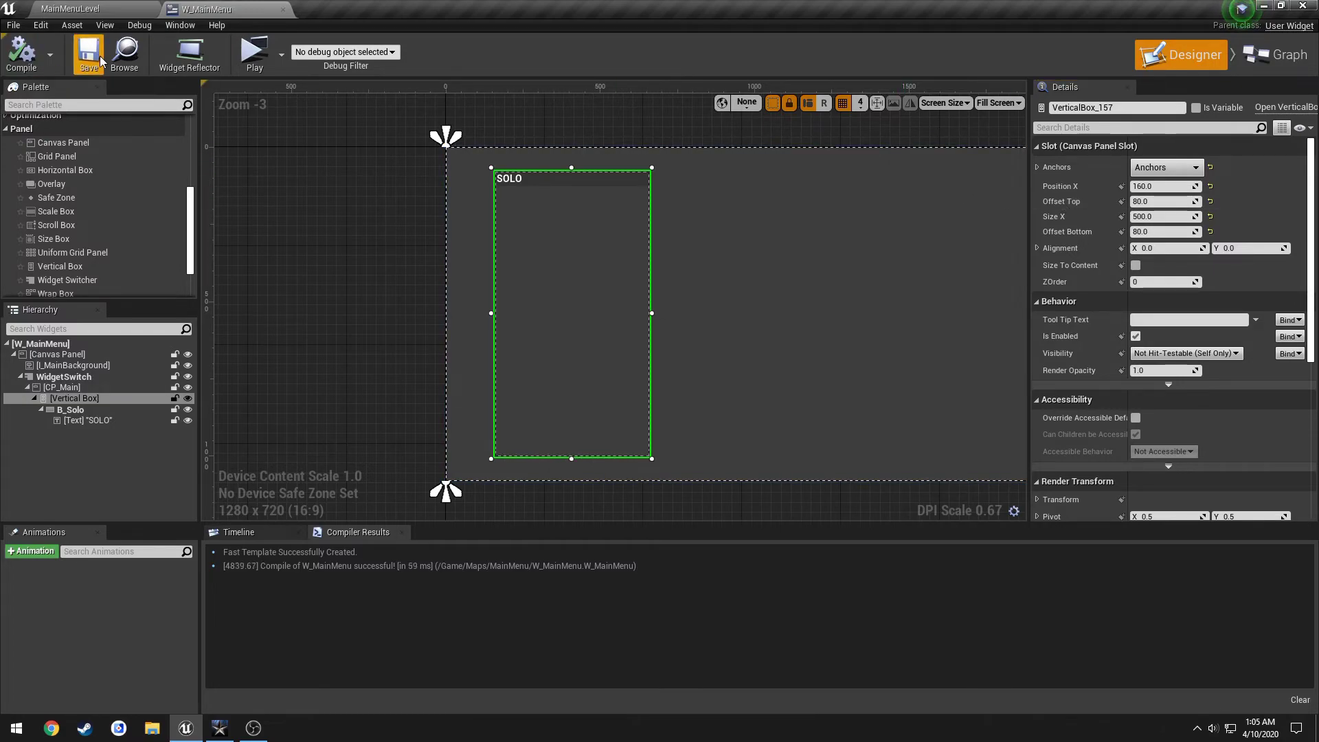
{"action": "key", "text": "ctrl+s"}
Collapse the SOLO button's tree entry and select the SOLO button.
{"action": "right_click_drag", "start_coordinate": [312, 155], "coordinate": [292, 146]}
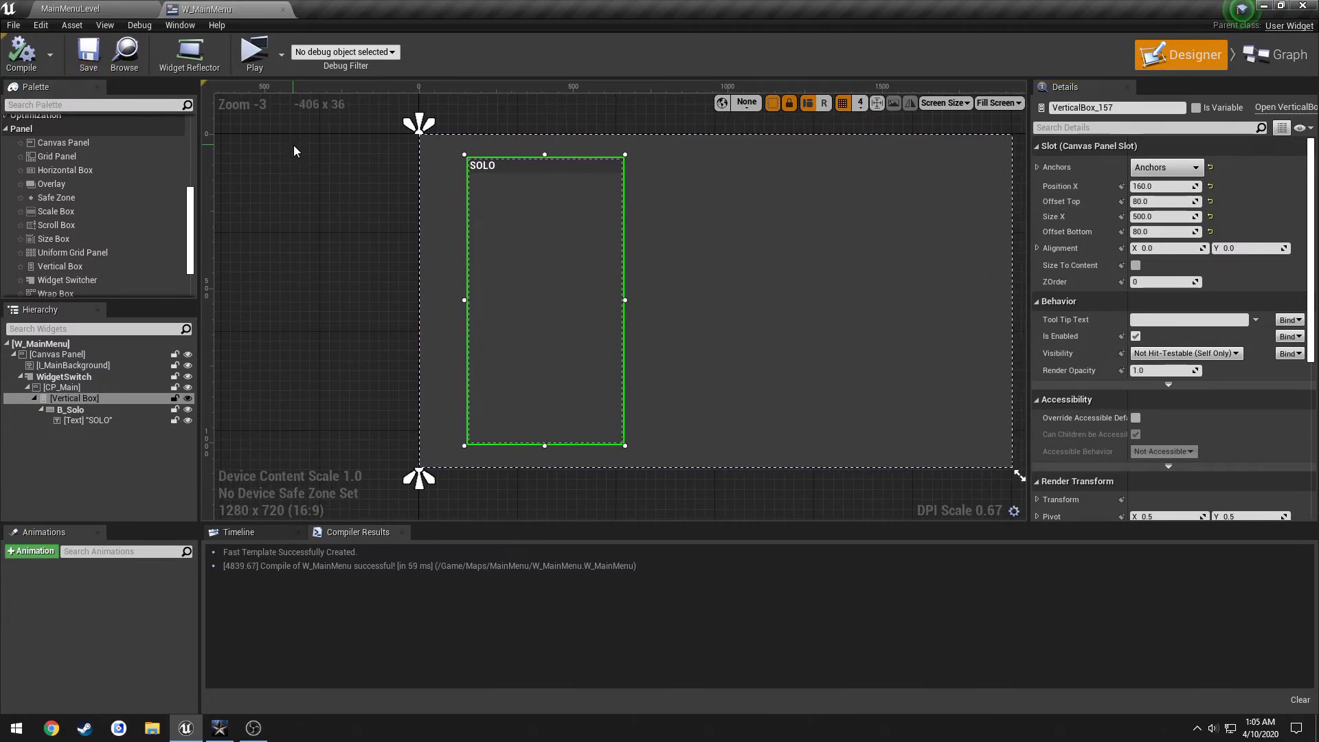
{"action": "scroll", "coordinate": [343, 192], "scroll_direction": "up", "scroll_amount": 1}
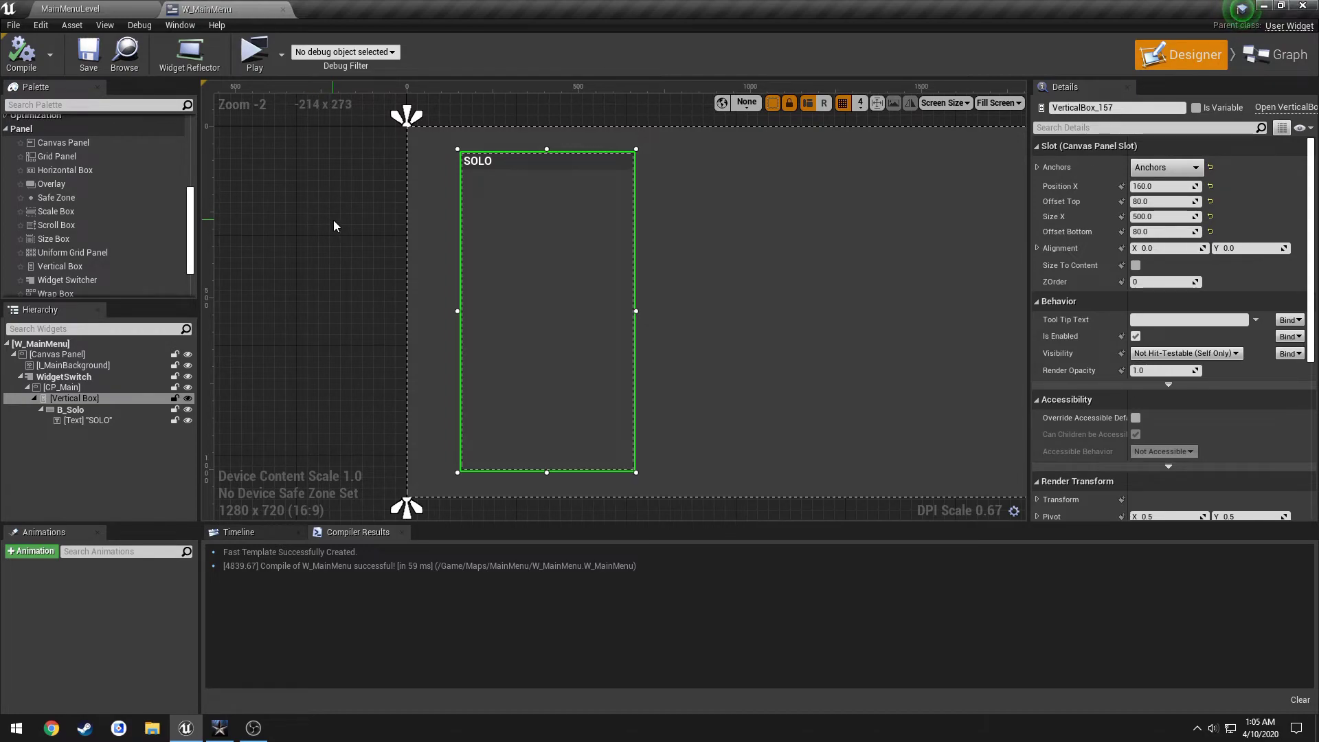
{"action": "left_click", "coordinate": [41, 409]}
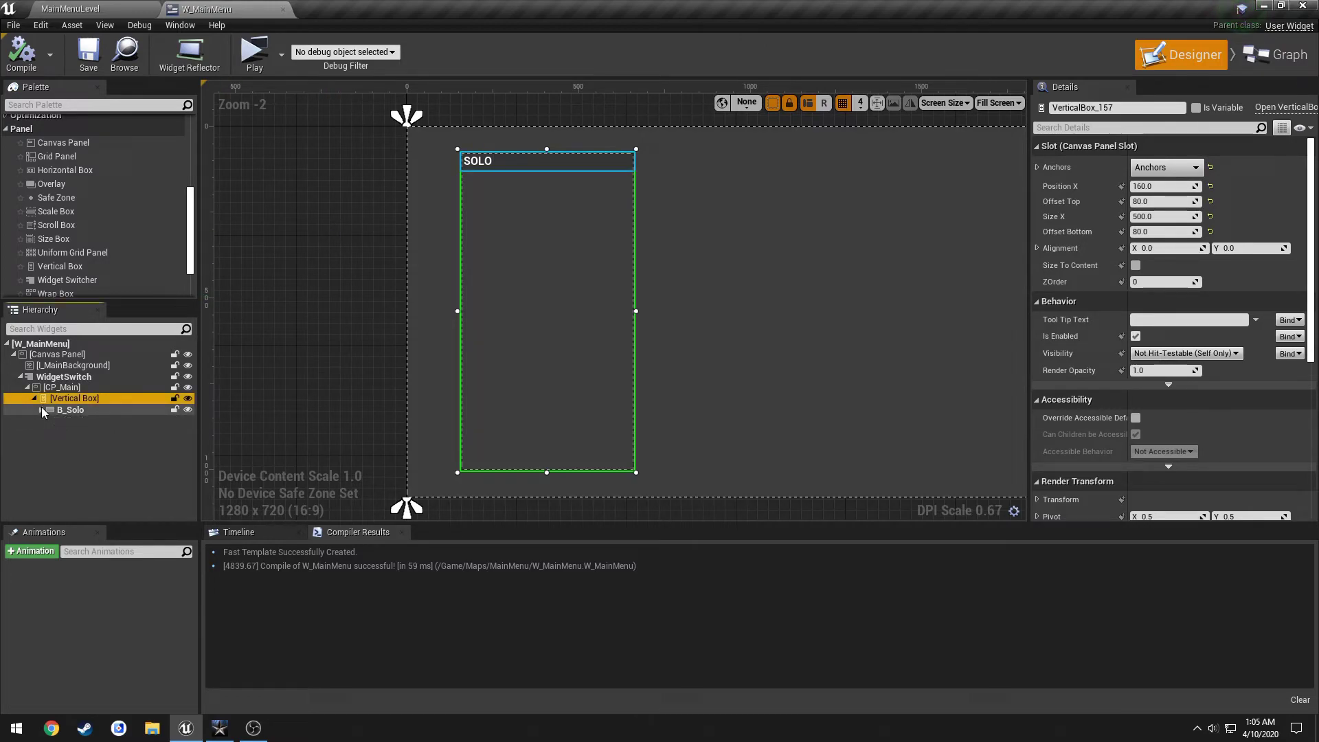
{"action": "left_click", "coordinate": [515, 162]}
Paste a copy of the SOLO button into the vertical box and start renaming it B_Coop.
{"action": "left_click", "coordinate": [82, 400]}
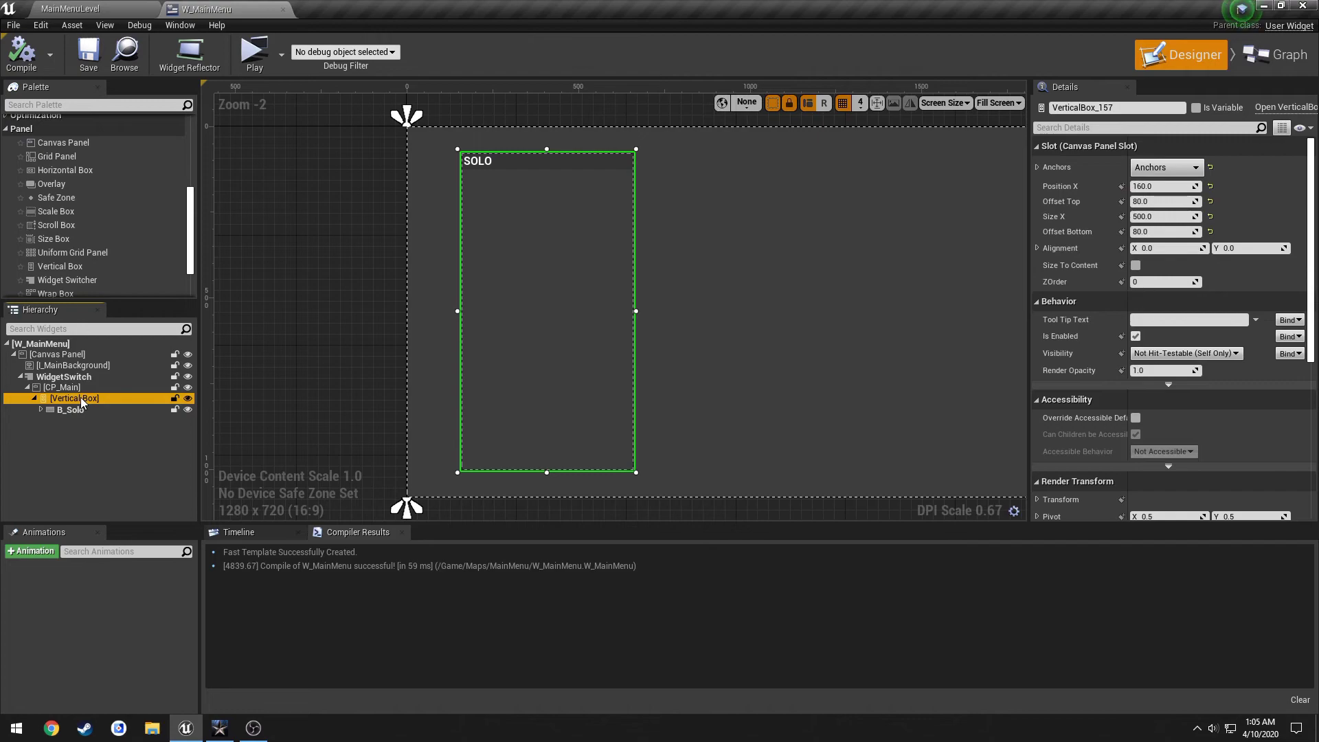
{"action": "key", "text": "ctrl+v"}
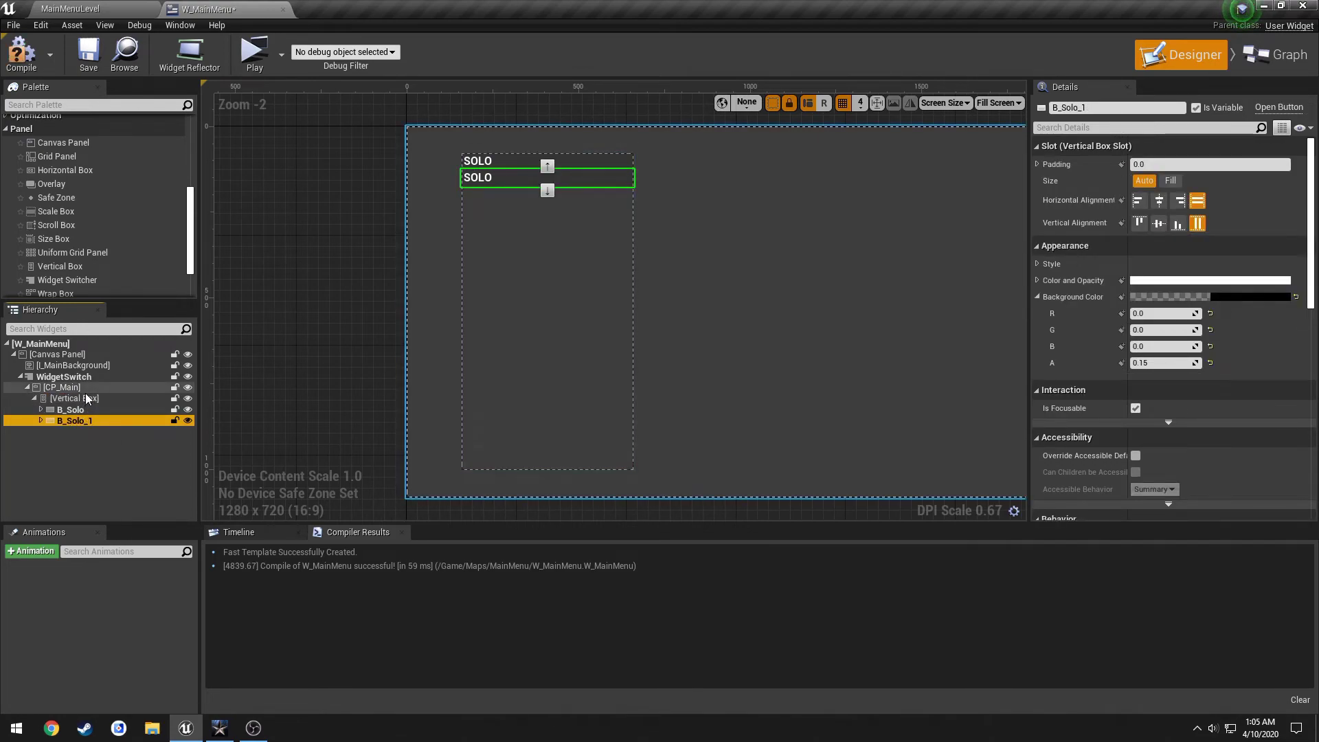
{"action": "left_click", "coordinate": [72, 398]}
{"action": "left_click", "coordinate": [81, 422]}
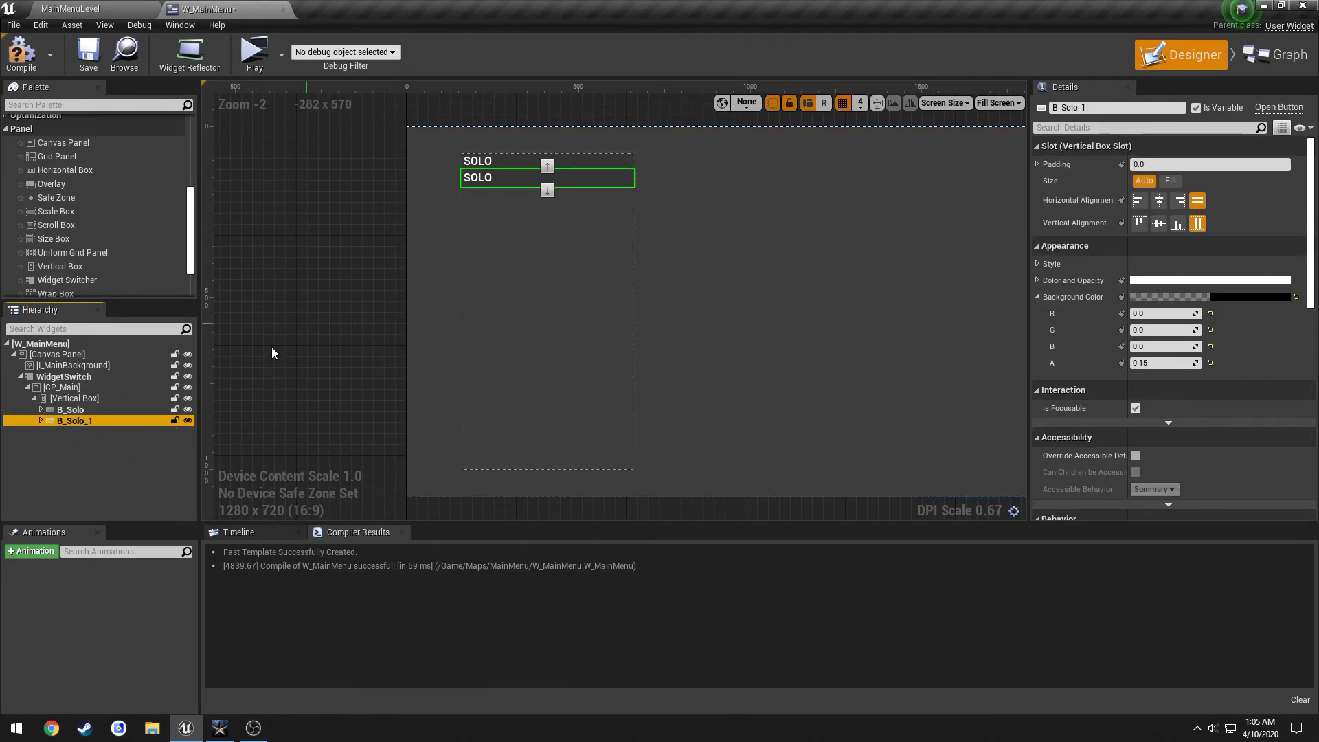
{"action": "left_click", "coordinate": [1105, 108]}
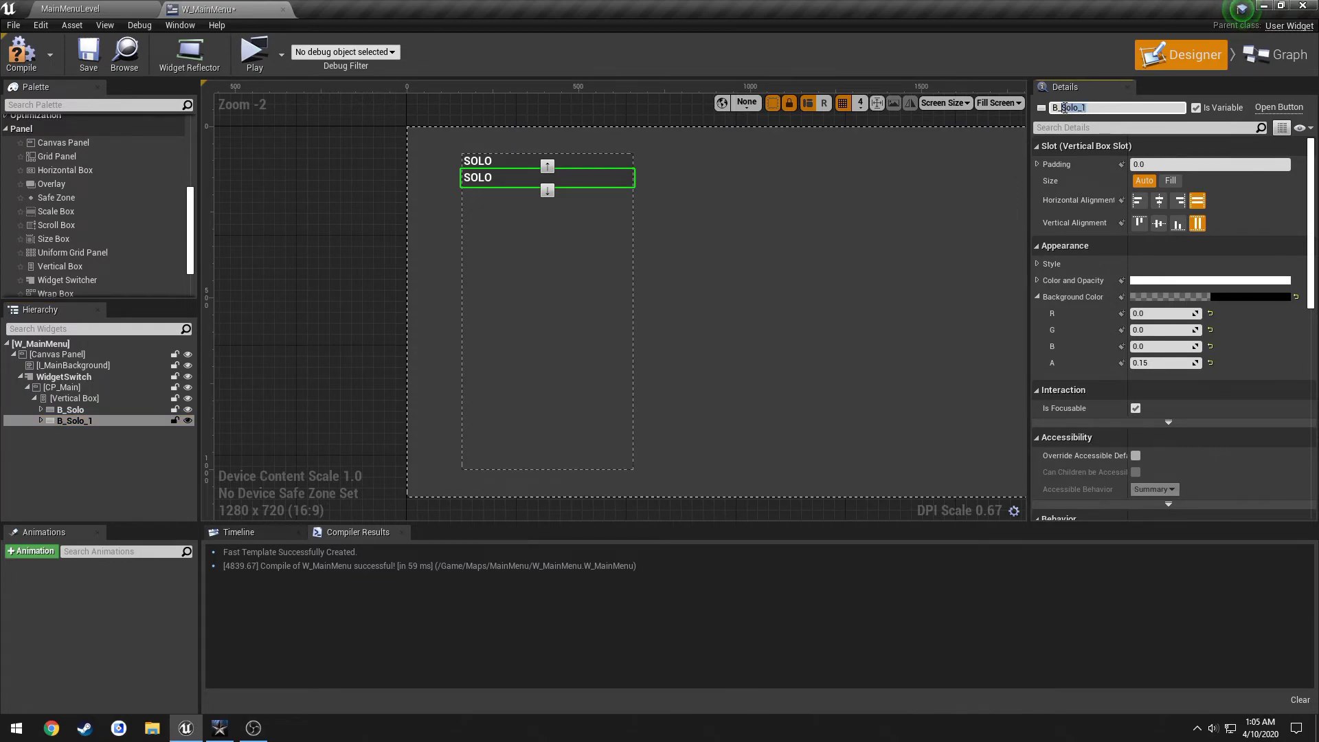
{"action": "key", "text": "BackSpace"}
{"action": "key", "text": "alt+Tab"}
{"action": "key", "text": "alt+Tab"}
Finish naming the copy B_Coop and change its label to COOPERATIVE.
{"action": "type", "text": "Coop"}
{"action": "key", "text": "Return"}
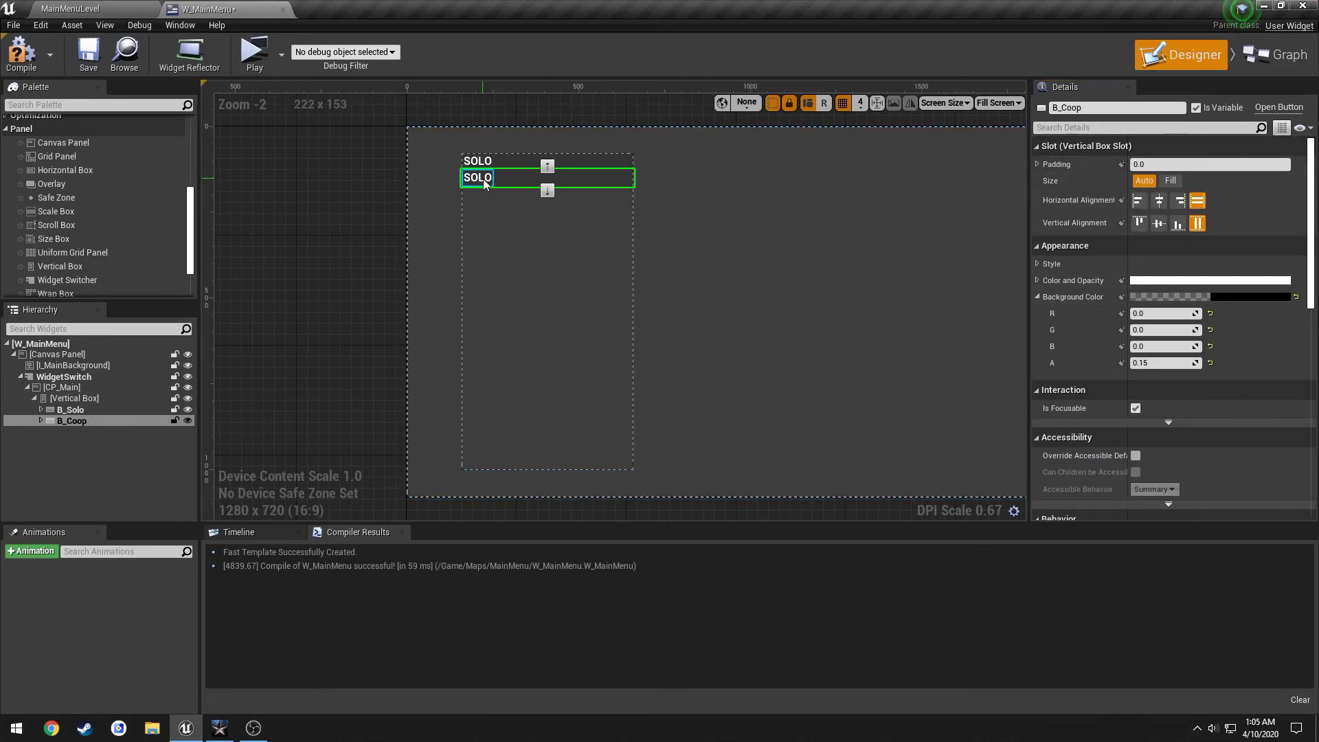
{"action": "left_click", "coordinate": [484, 179]}
{"action": "left_click", "coordinate": [1161, 247]}
{"action": "type", "text": "CO"}
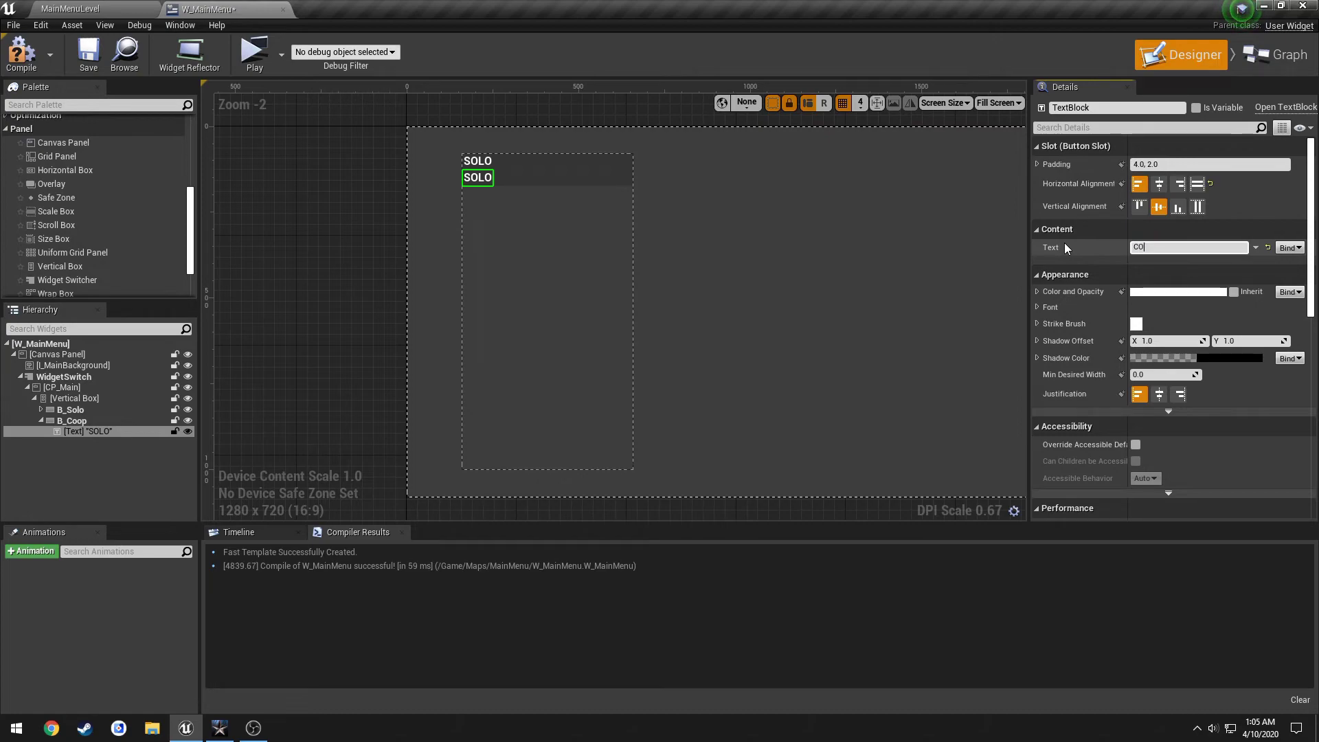
{"action": "type", "text": "OPERATIVE"}
{"action": "key", "text": "Return"}
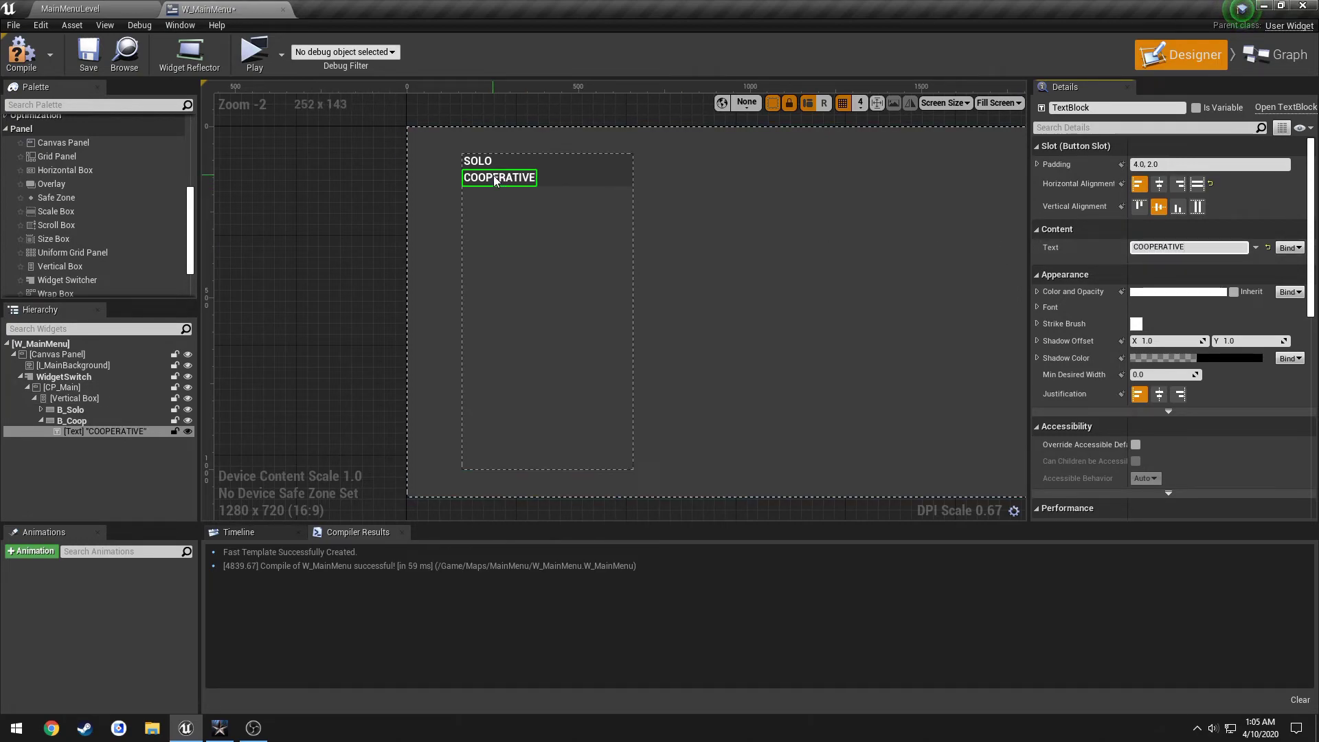
Give both the SOLO and COOPERATIVE labels a left padding of 30.
{"action": "left_click", "coordinate": [1038, 164]}
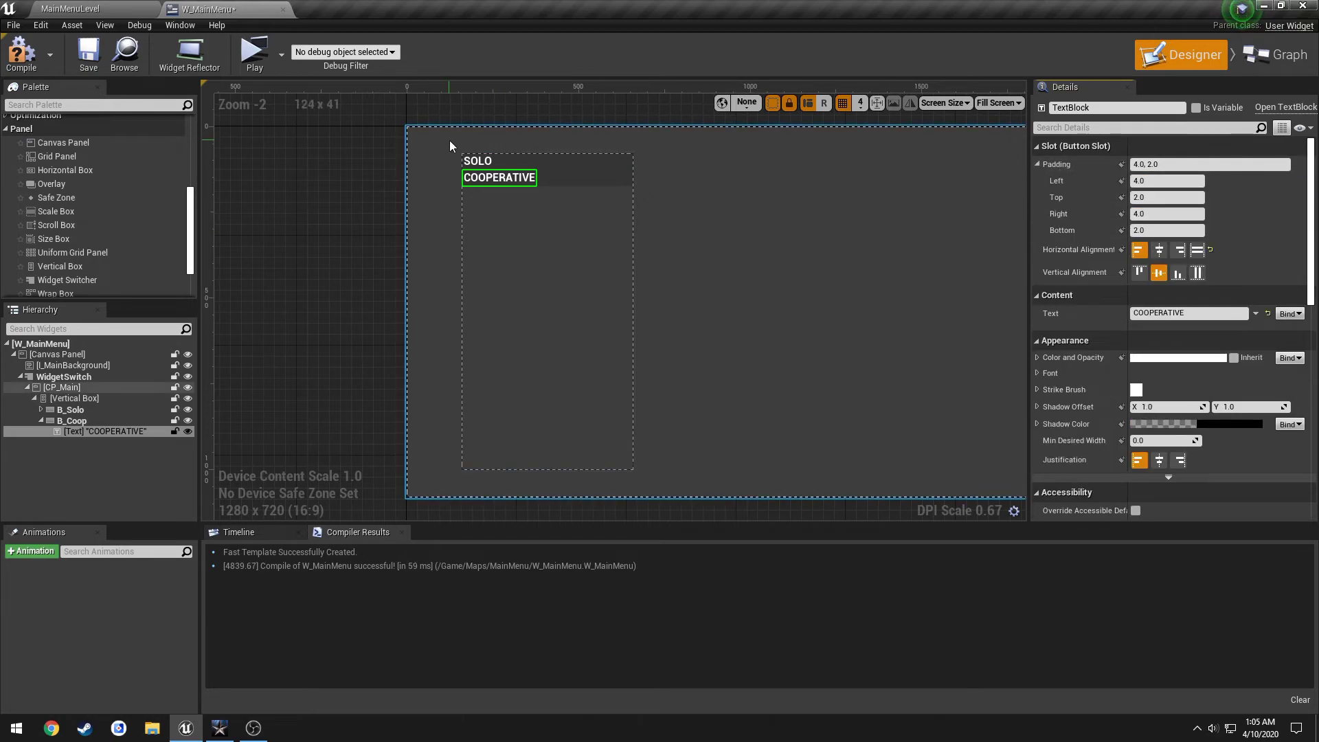
{"action": "left_click", "coordinate": [477, 161]}
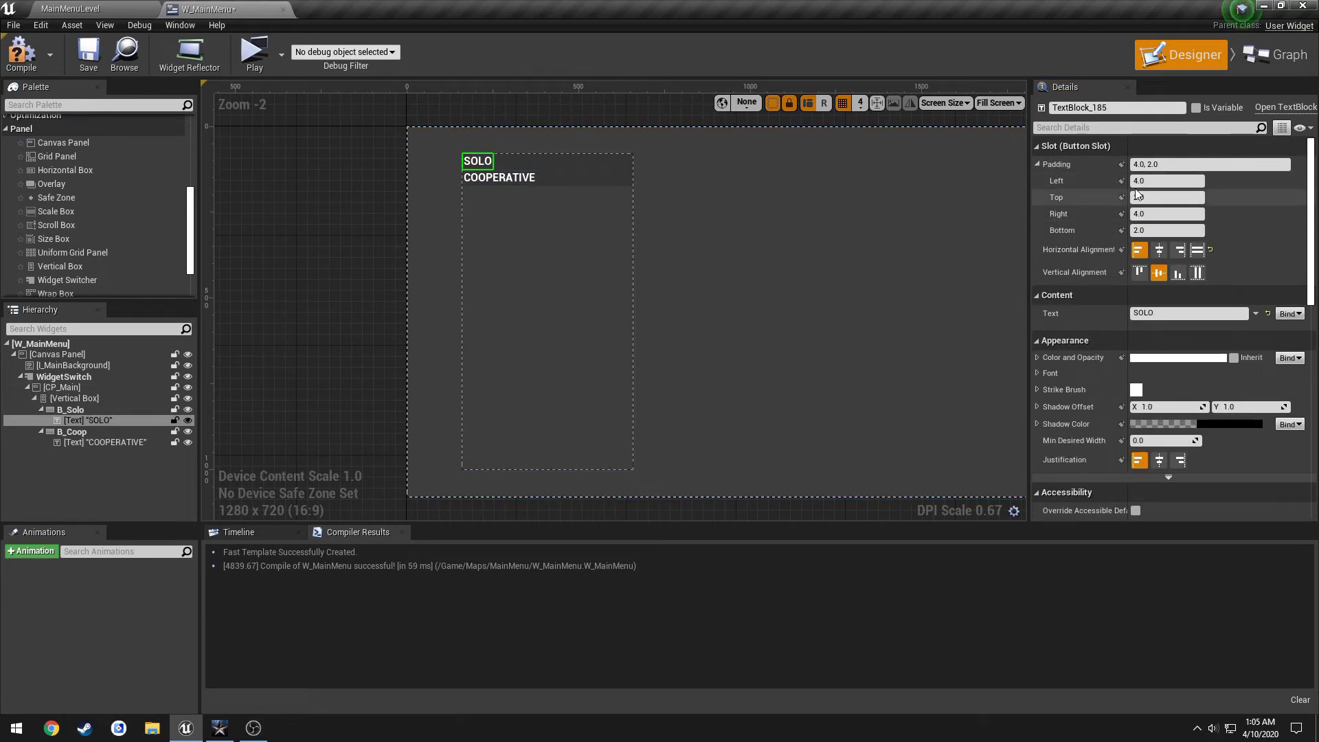
{"action": "left_click", "coordinate": [1158, 181]}
{"action": "type", "text": "1"}
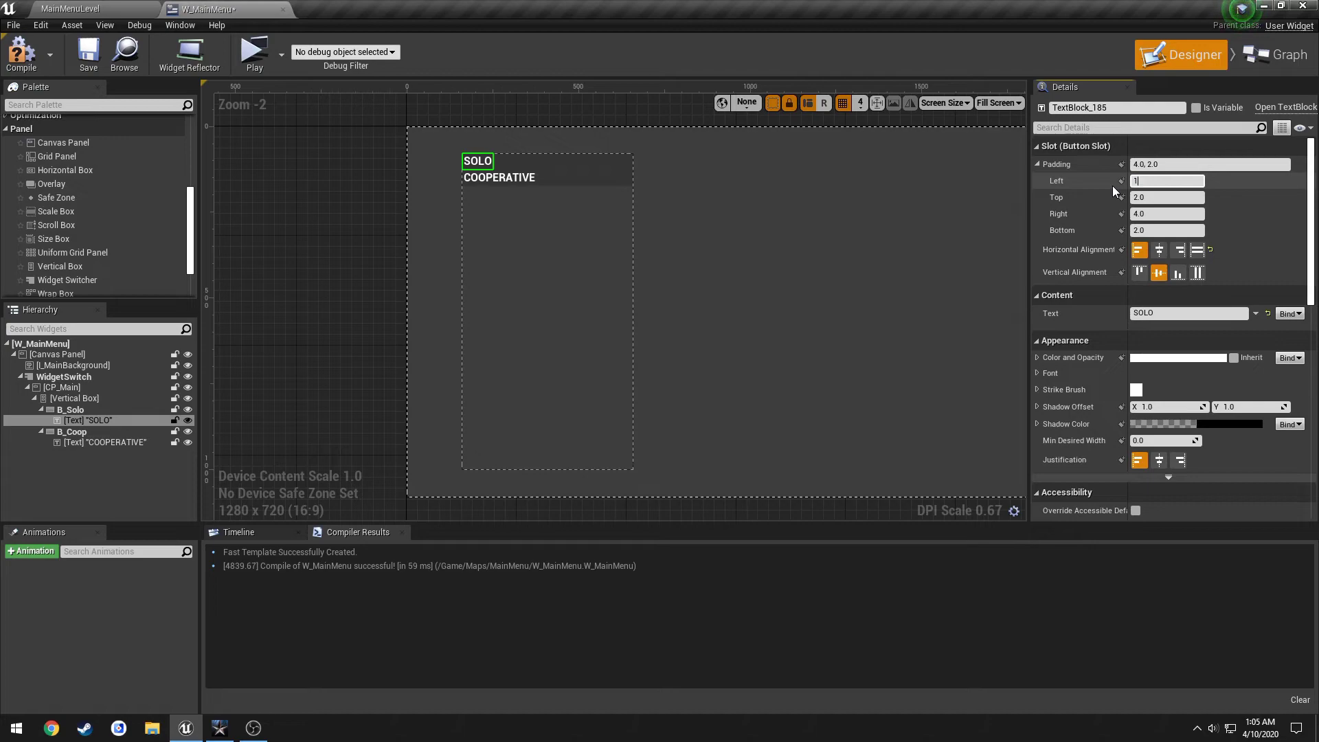
{"action": "type", "text": "0"}
{"action": "key", "text": "Return"}
{"action": "type", "text": "30"}
{"action": "key", "text": "Return"}
{"action": "left_click", "coordinate": [508, 178]}
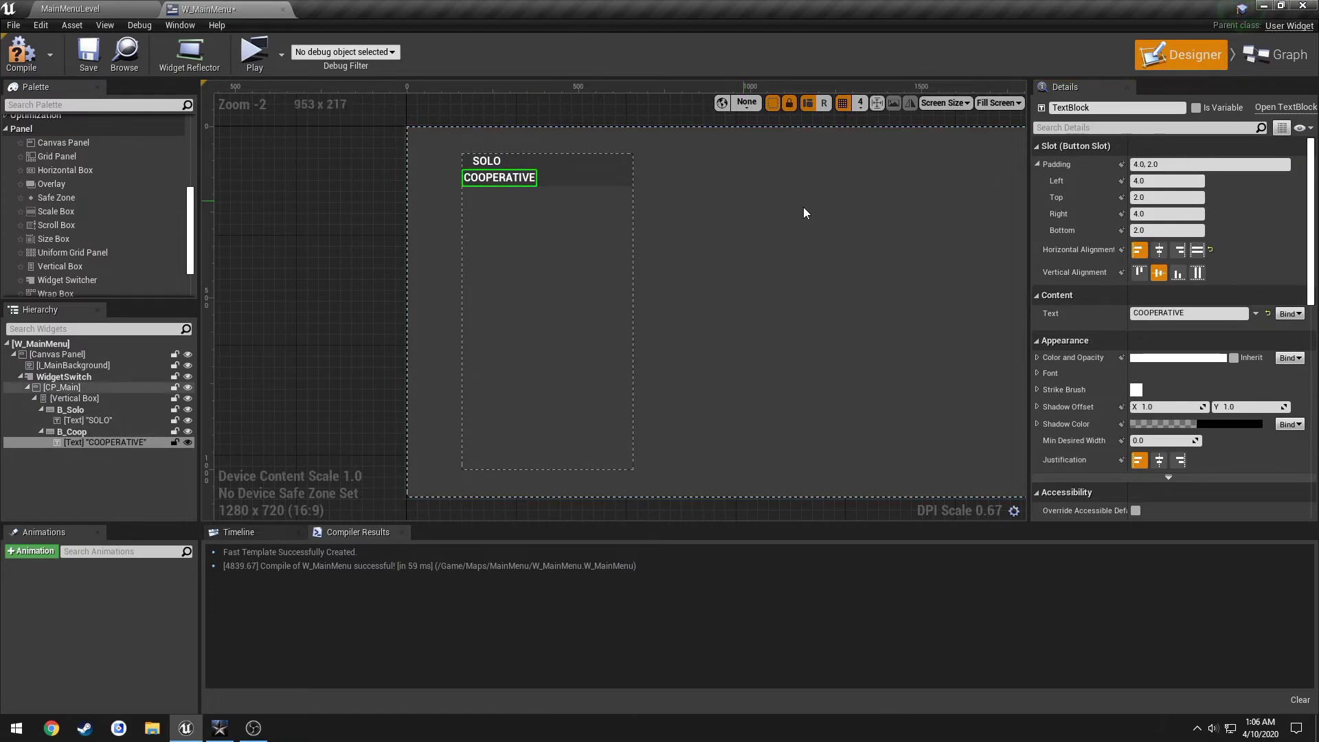
{"action": "left_click", "coordinate": [1161, 181]}
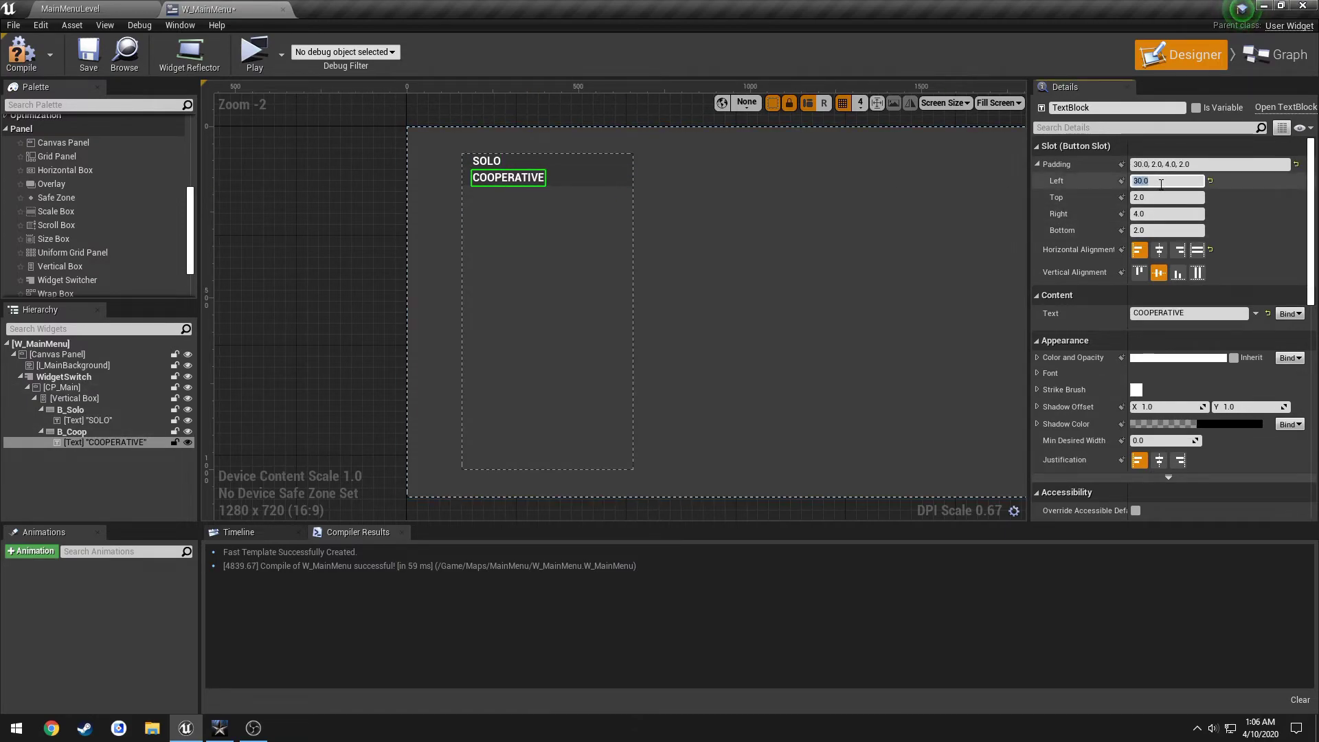
{"action": "left_click", "coordinate": [385, 163]}
{"action": "scroll", "coordinate": [504, 176], "scroll_direction": "up", "scroll_amount": 3}
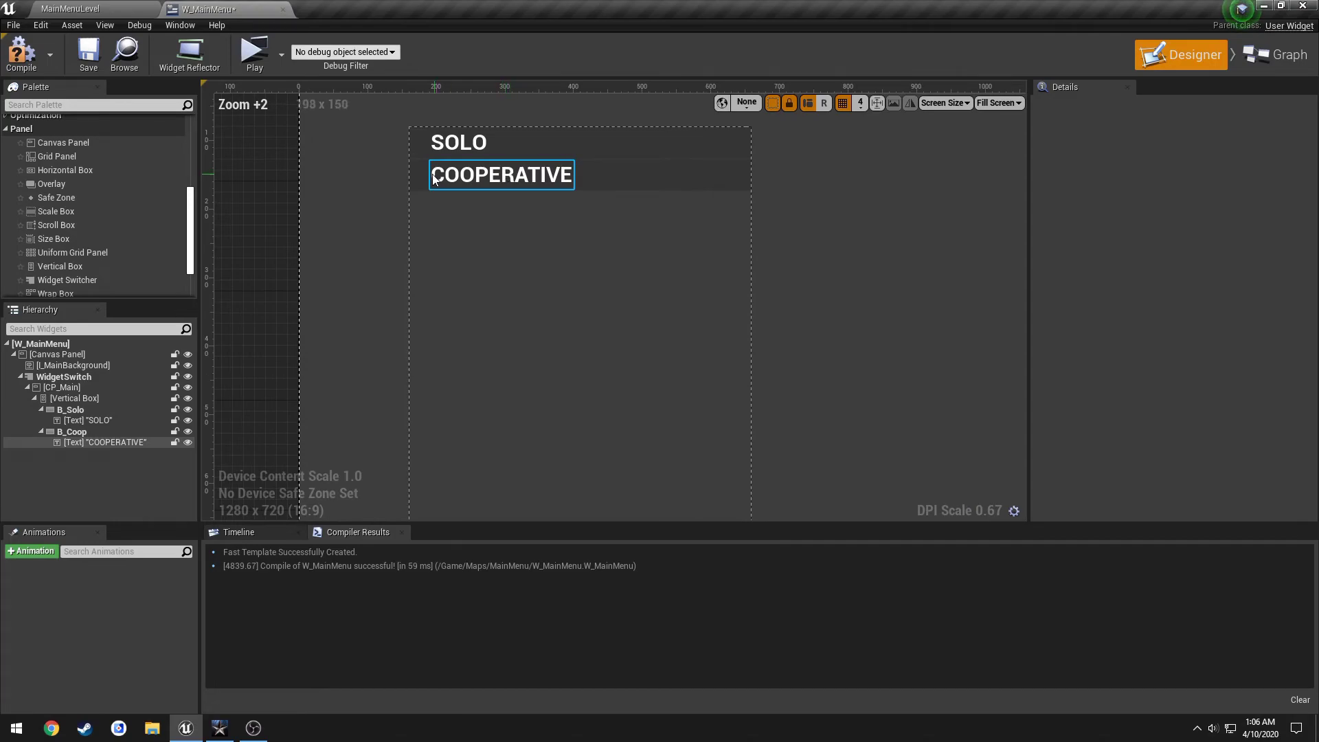
After checking the game's menu, give the COOPERATIVE button a top padding of 20.
{"action": "left_click", "coordinate": [220, 728]}
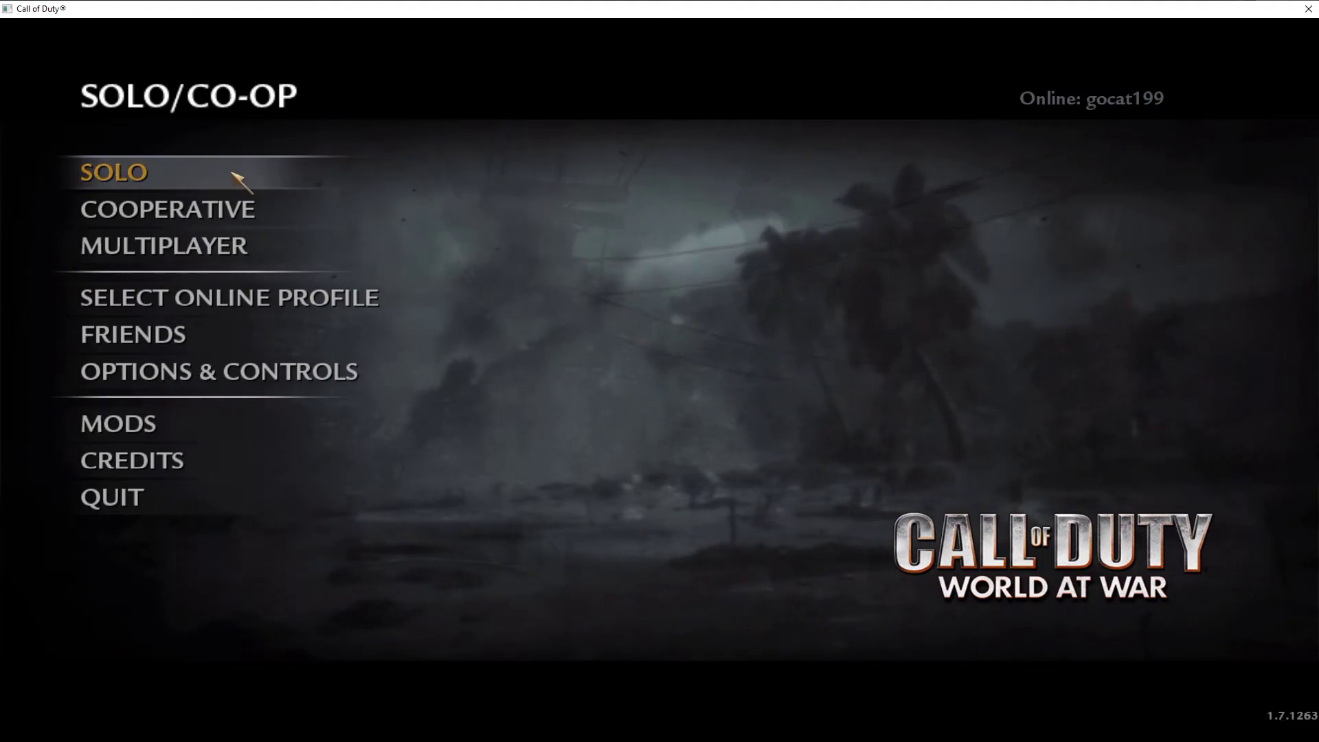
{"action": "key", "text": "alt+Tab"}
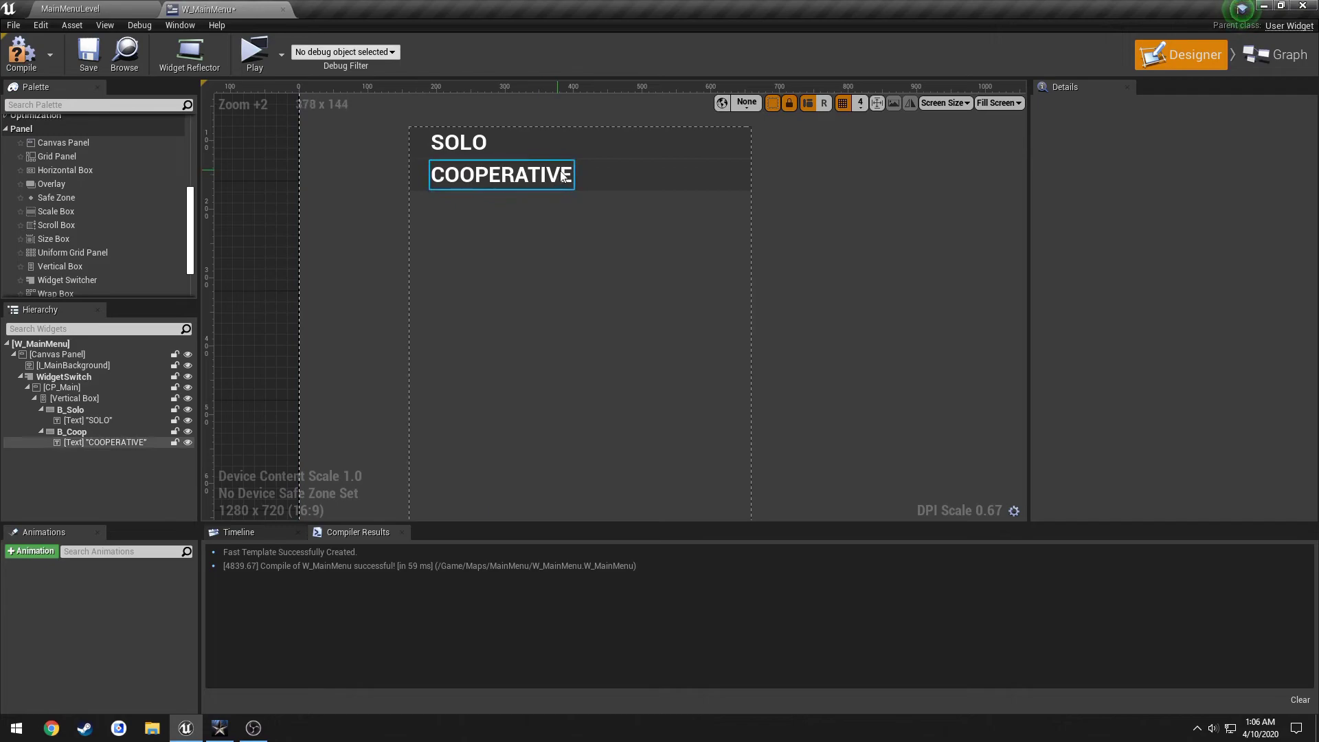
{"action": "left_click", "coordinate": [646, 175]}
{"action": "scroll", "coordinate": [661, 178], "scroll_direction": "down", "scroll_amount": 2}
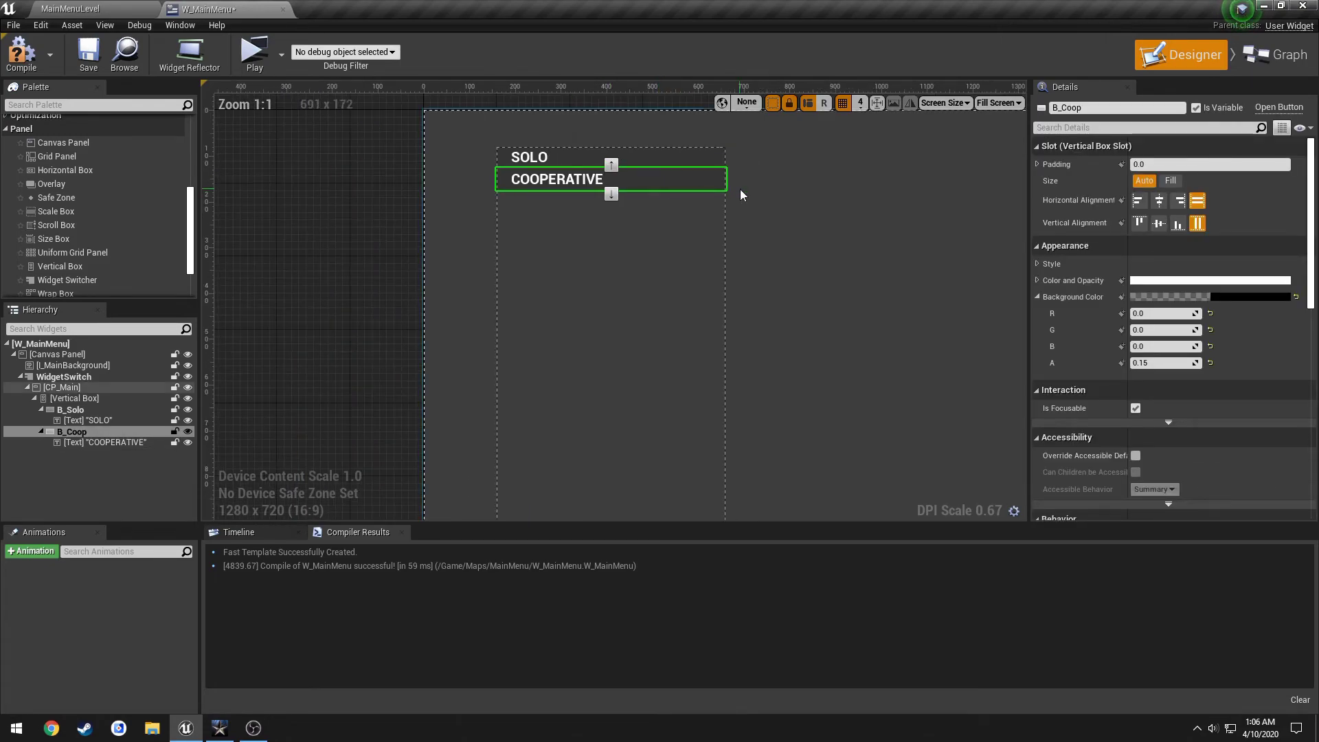
{"action": "left_click", "coordinate": [1038, 165]}
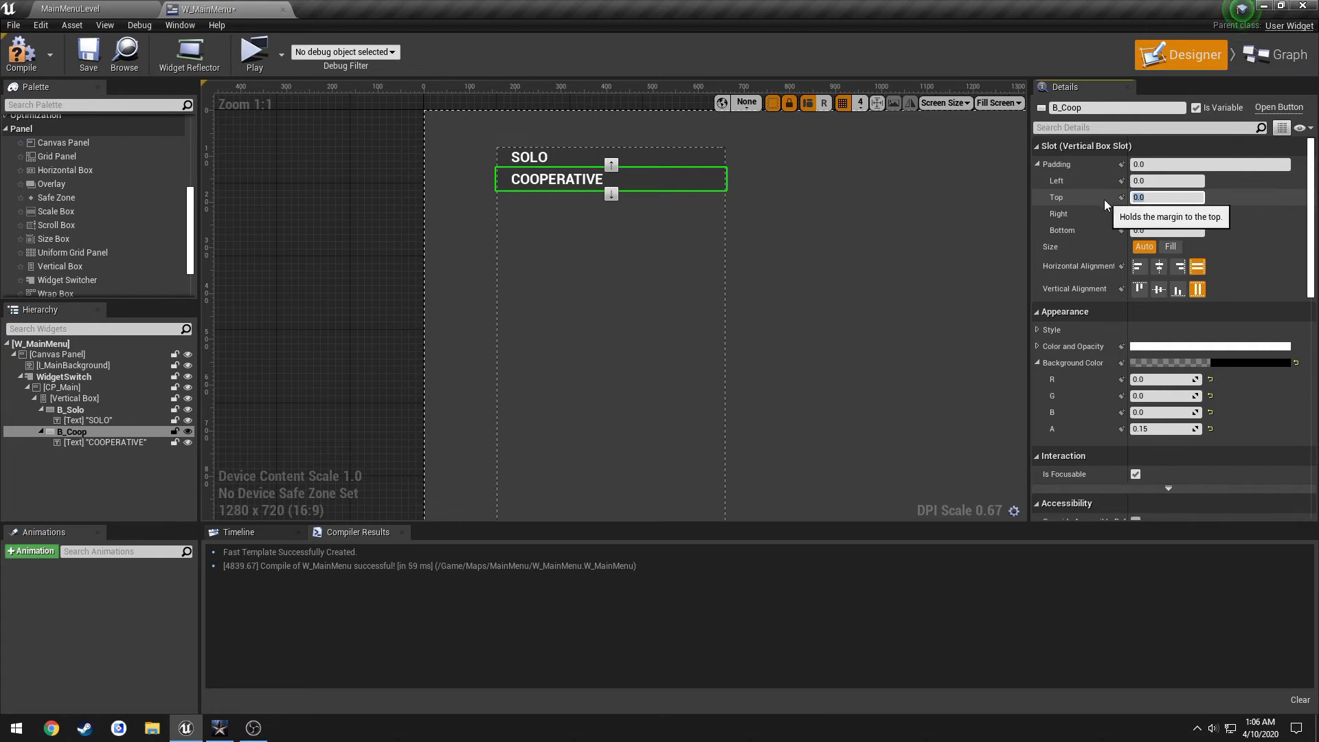
{"action": "type", "text": "20"}
{"action": "key", "text": "Return"}
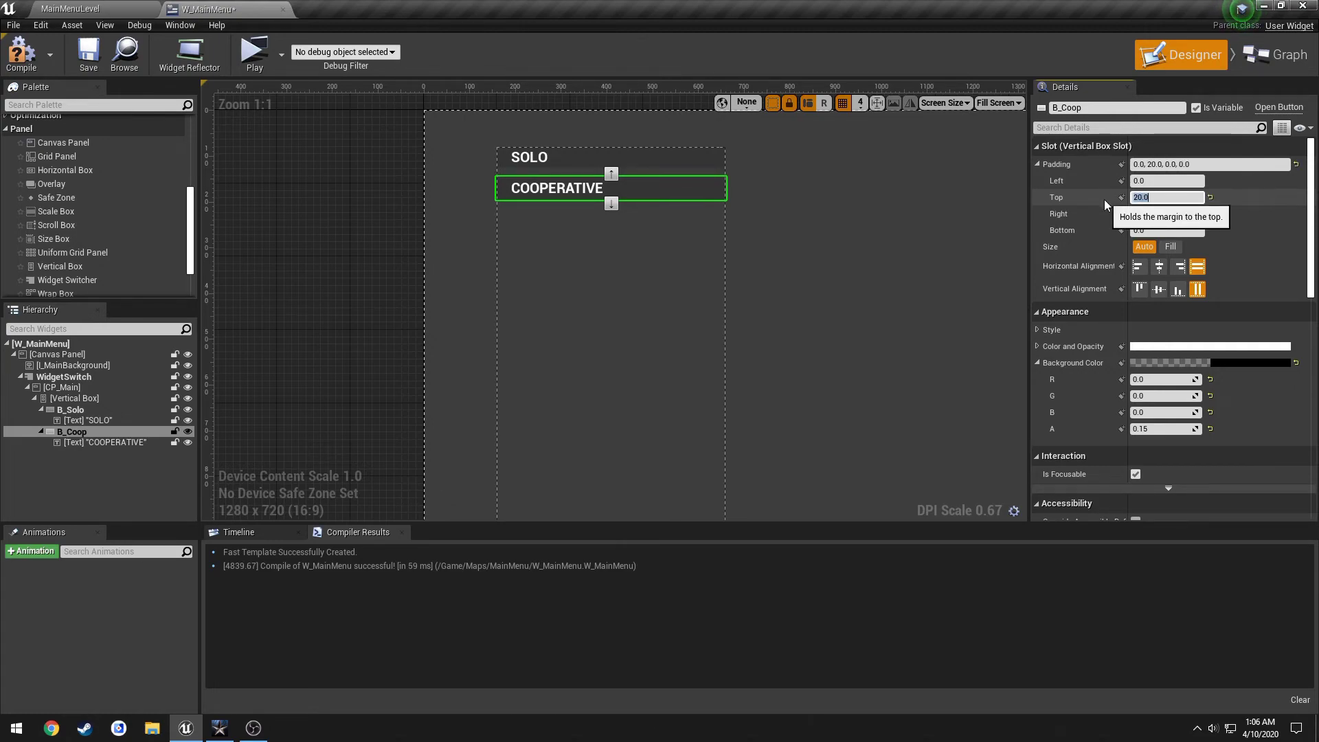
Reduce the COOPERATIVE top padding to 15, then compile and save.
{"action": "key", "text": "alt+Tab"}
{"action": "key", "text": "alt+Tab"}
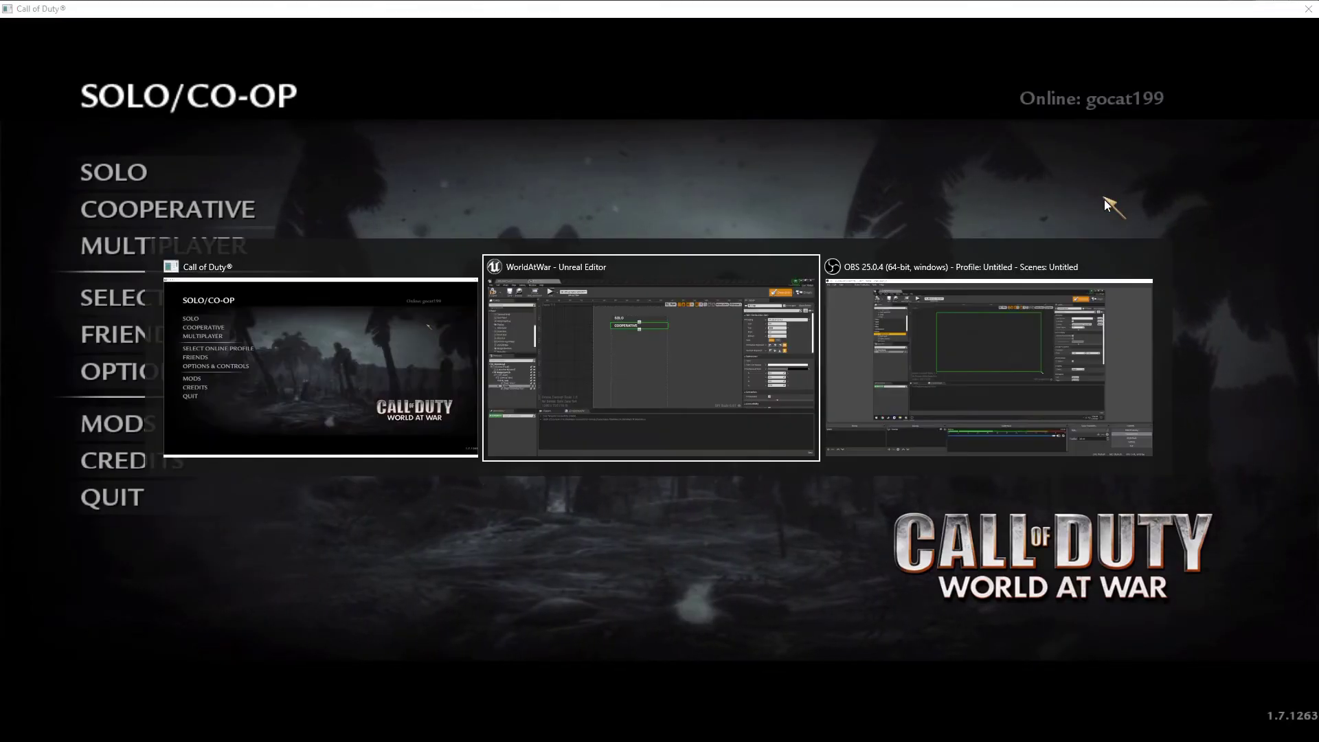
{"action": "left_click", "coordinate": [351, 207]}
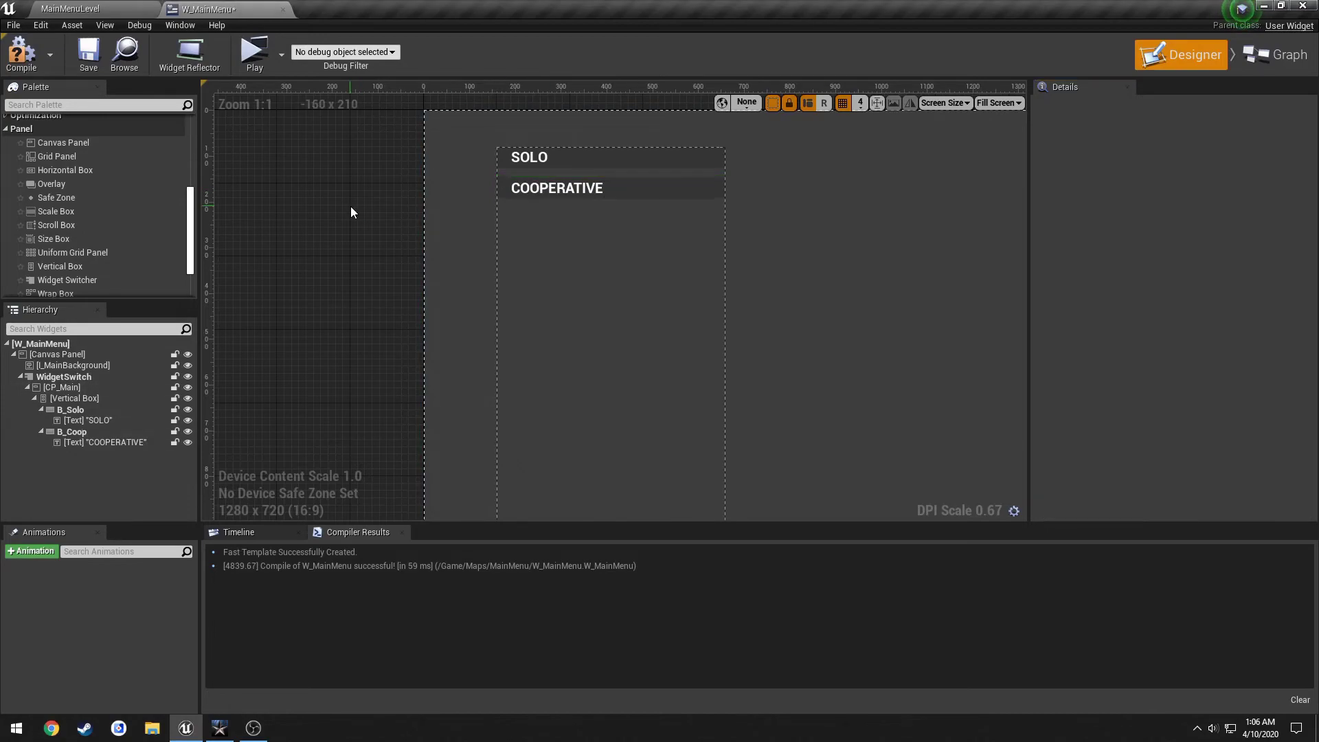
{"action": "left_click", "coordinate": [646, 187]}
{"action": "left_click", "coordinate": [1196, 199]}
{"action": "type", "text": "15"}
{"action": "key", "text": "Return"}
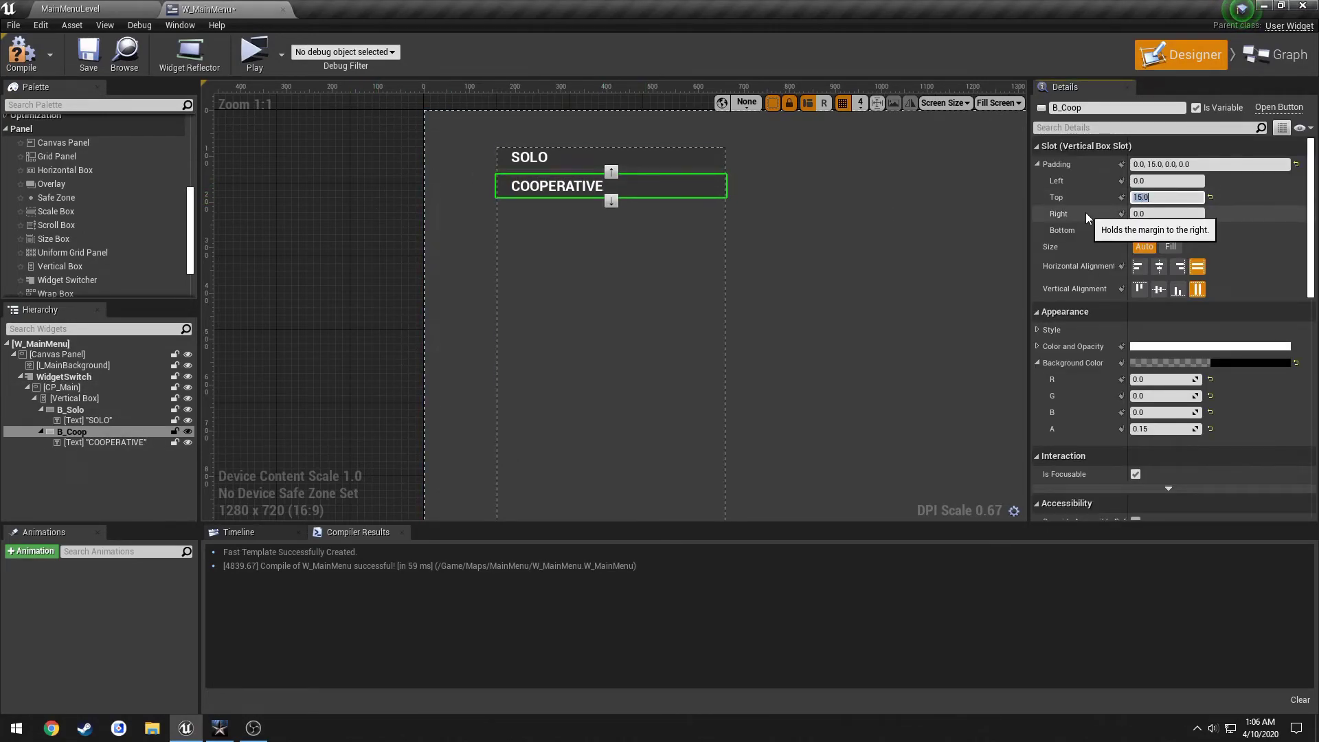
{"action": "left_click", "coordinate": [21, 52]}
{"action": "left_click", "coordinate": [96, 55]}
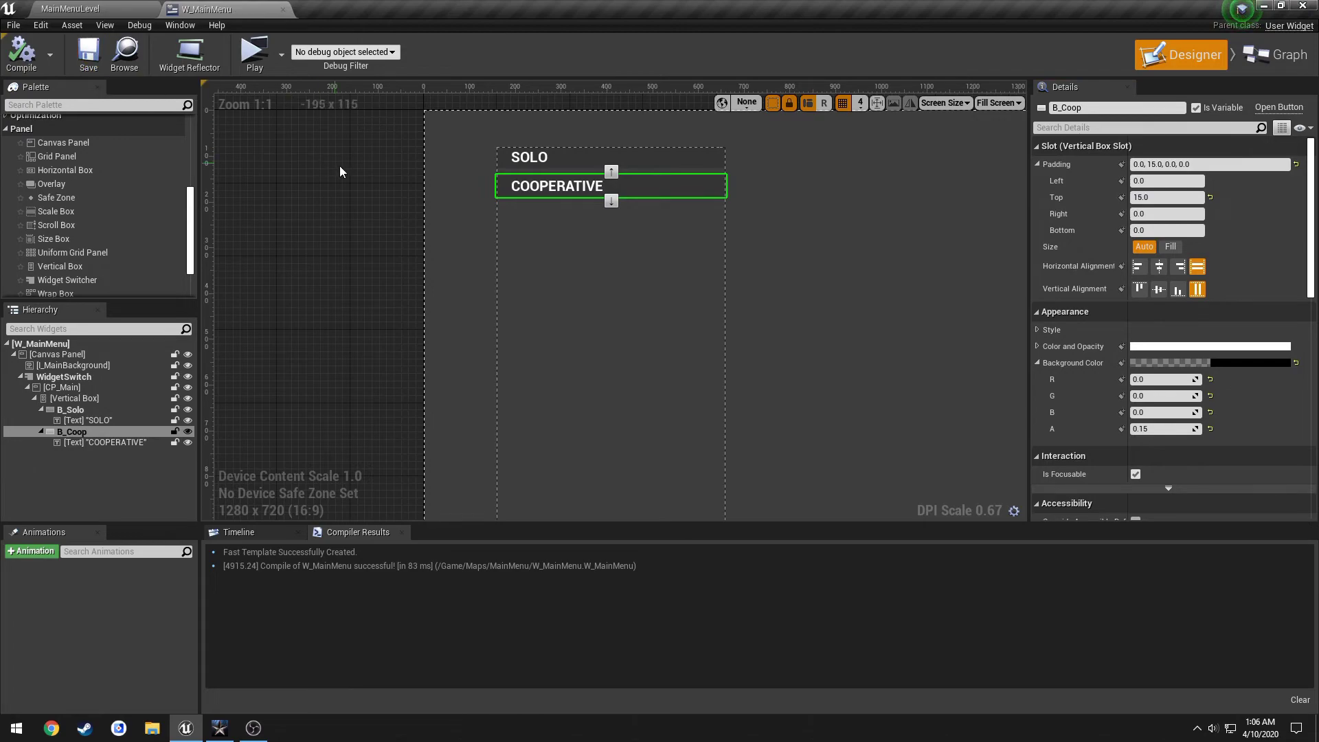
{"action": "right_click_drag", "start_coordinate": [340, 166], "coordinate": [261, 186]}
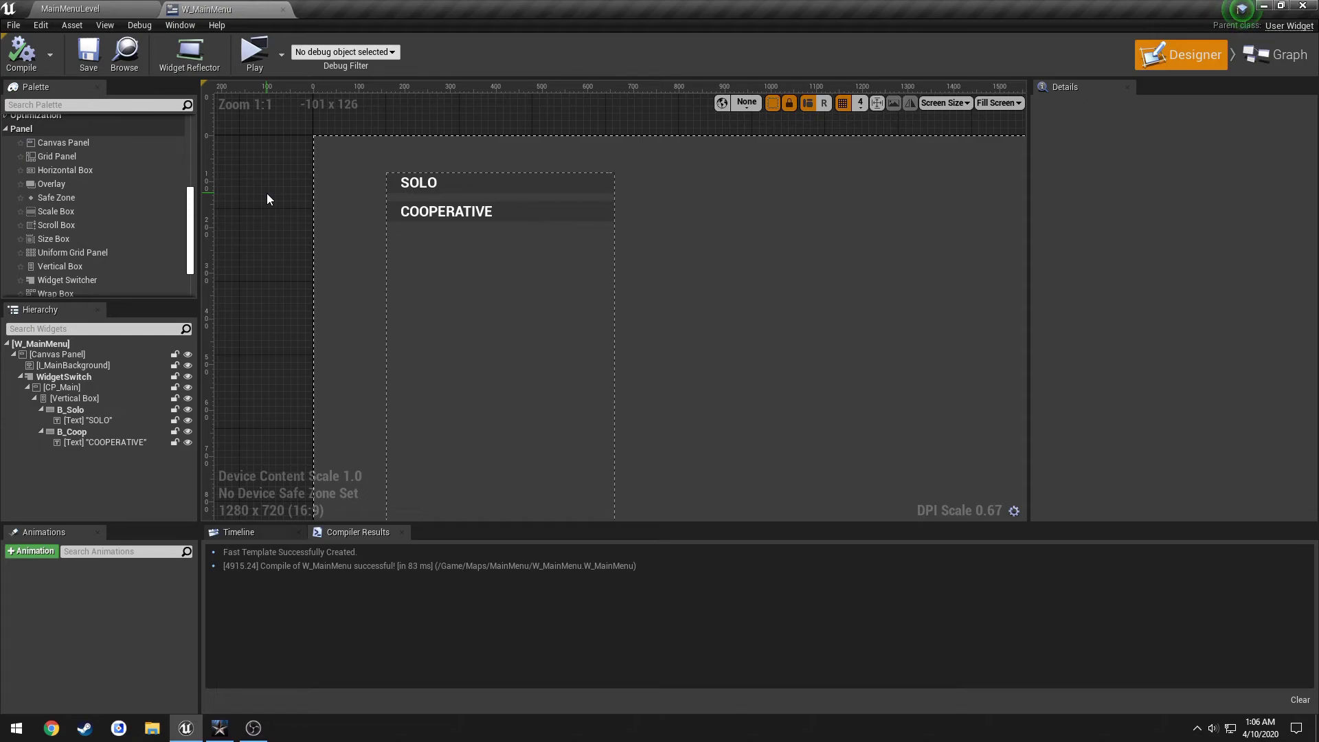
{"action": "left_click", "coordinate": [527, 212]}
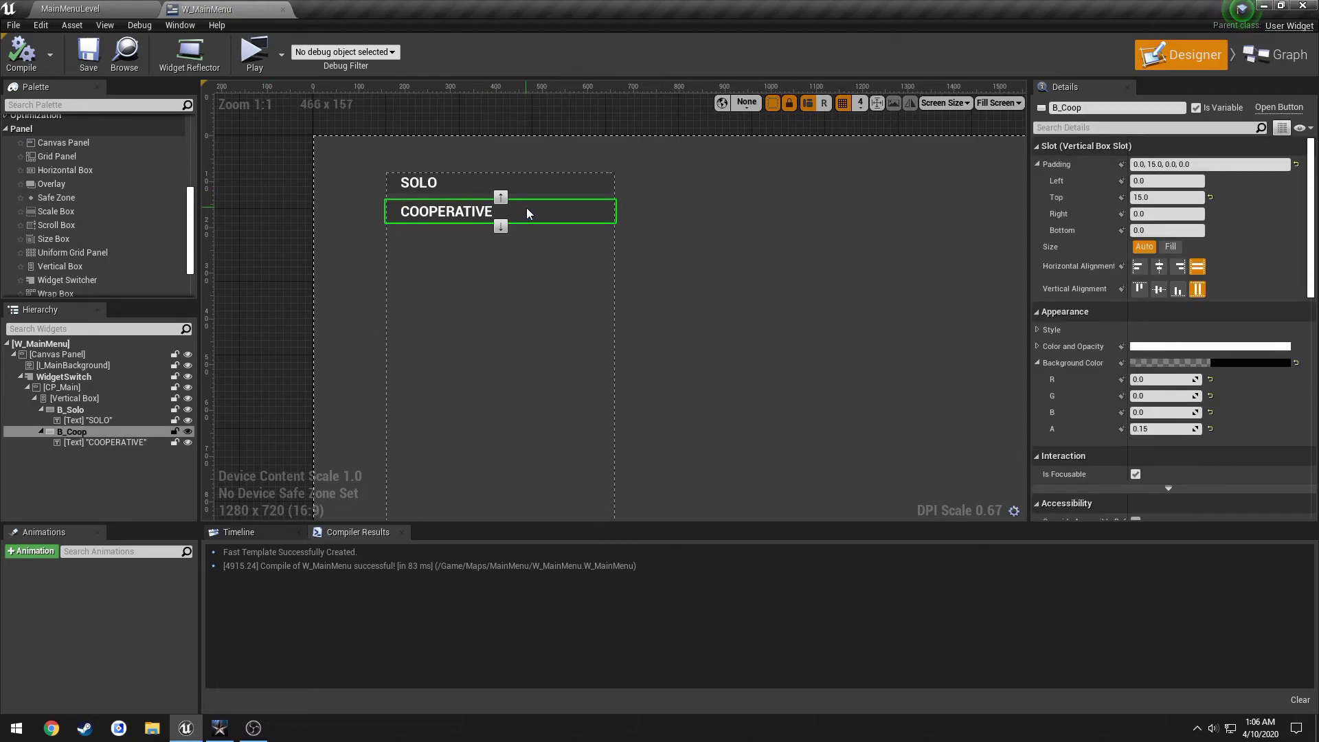
Duplicate the COOPERATIVE button and label the copy OPTIONS.
{"action": "key", "text": "ctrl+d"}
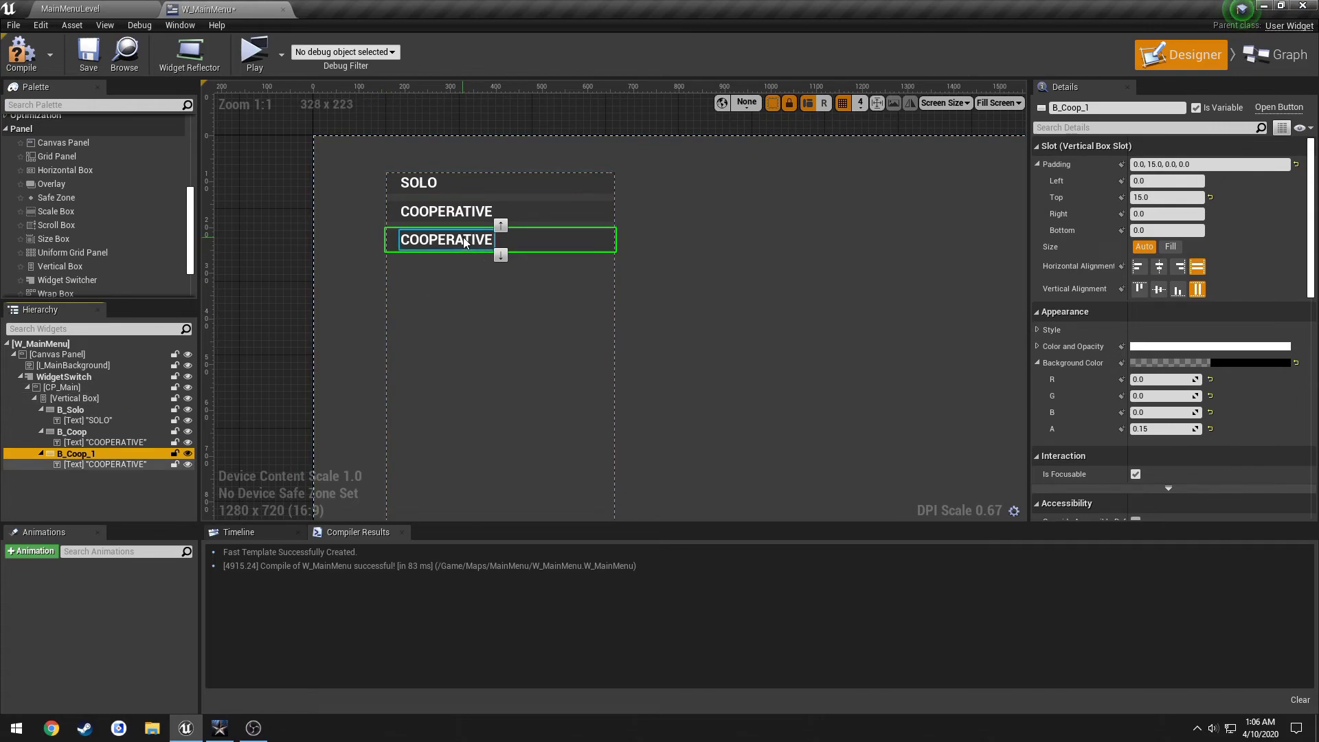
{"action": "double_click", "coordinate": [465, 242]}
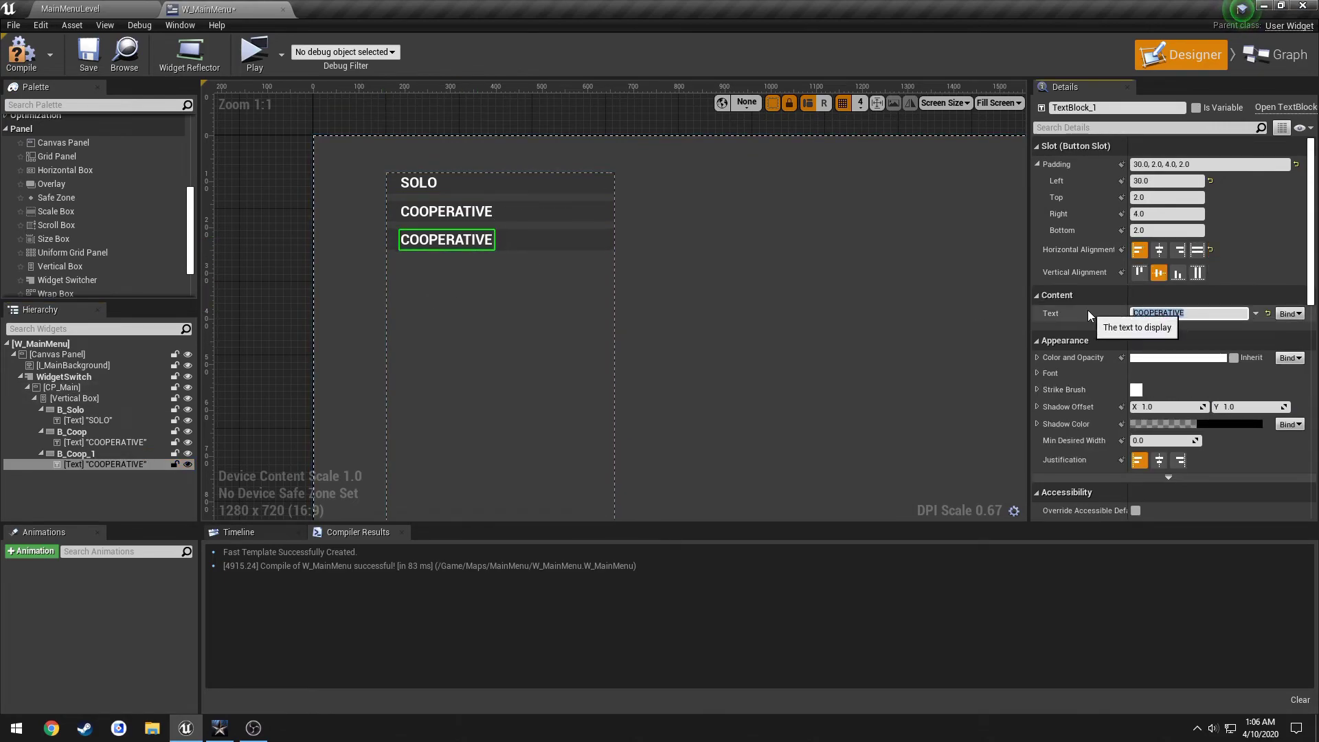
{"action": "type", "text": "OPTIONS"}
{"action": "key", "text": "Return"}
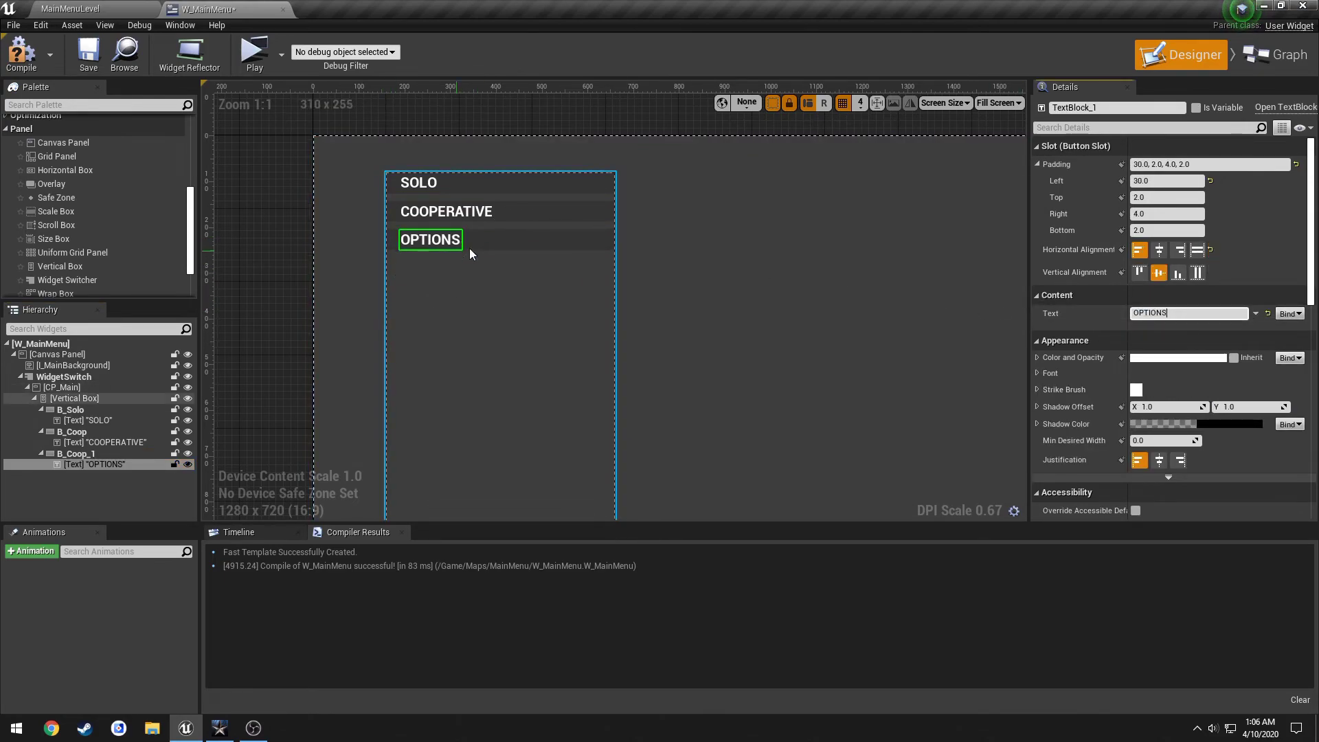
{"action": "left_click", "coordinate": [496, 240]}
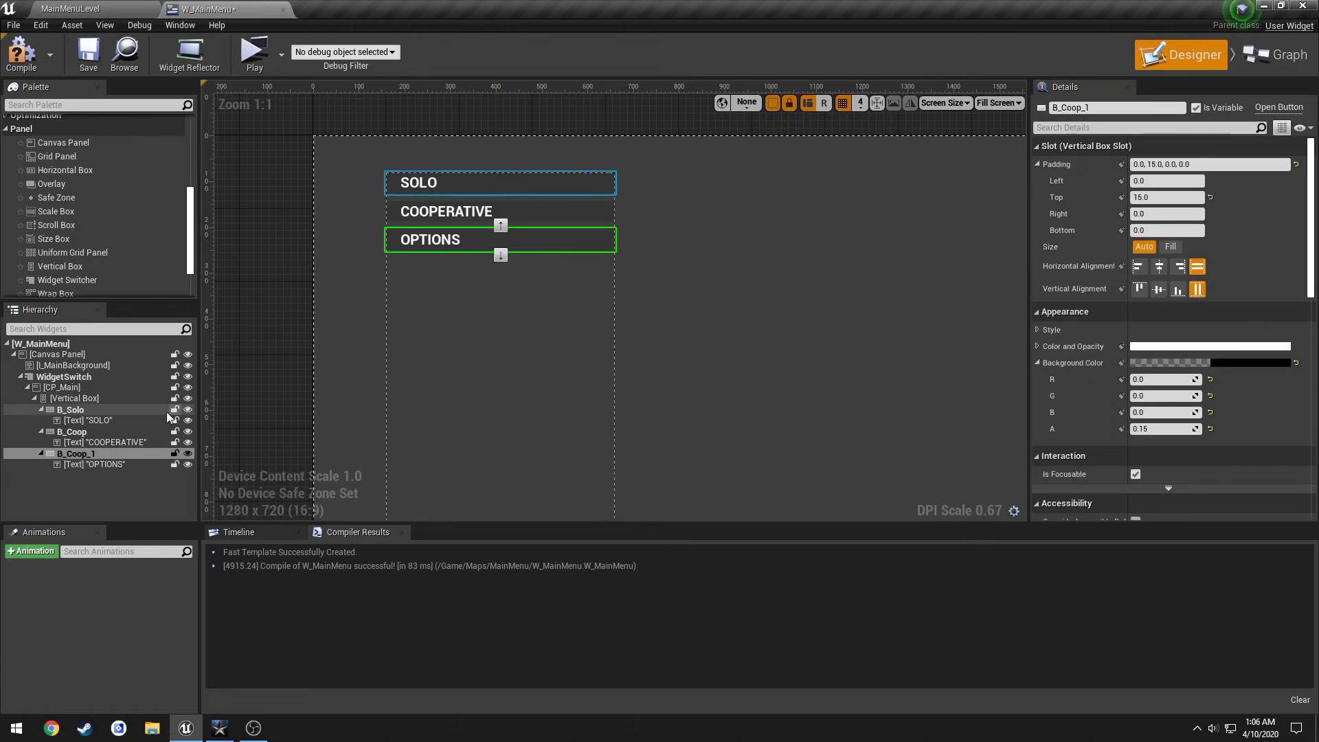
Paste a fourth button into the vertical box and label it QUIT.
{"action": "left_click", "coordinate": [91, 397]}
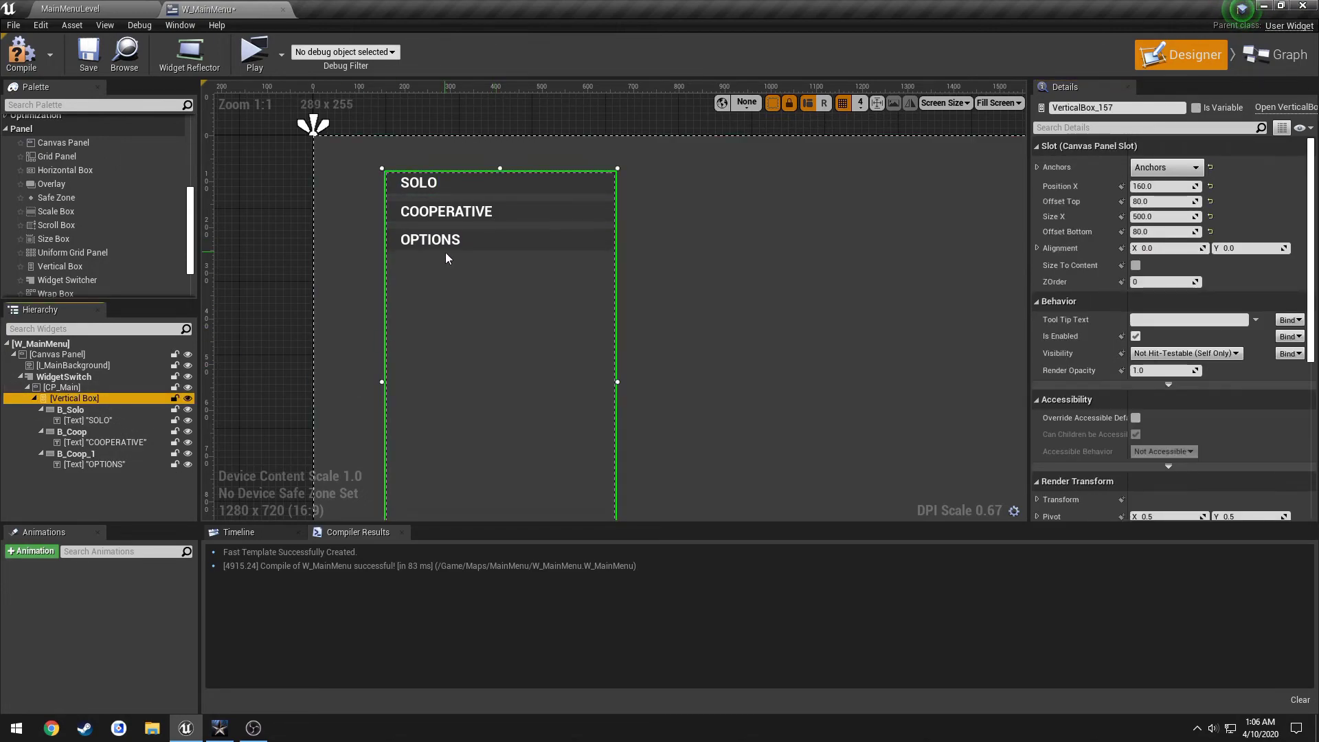
{"action": "key", "text": "ctrl+v"}
{"action": "left_click", "coordinate": [439, 272]}
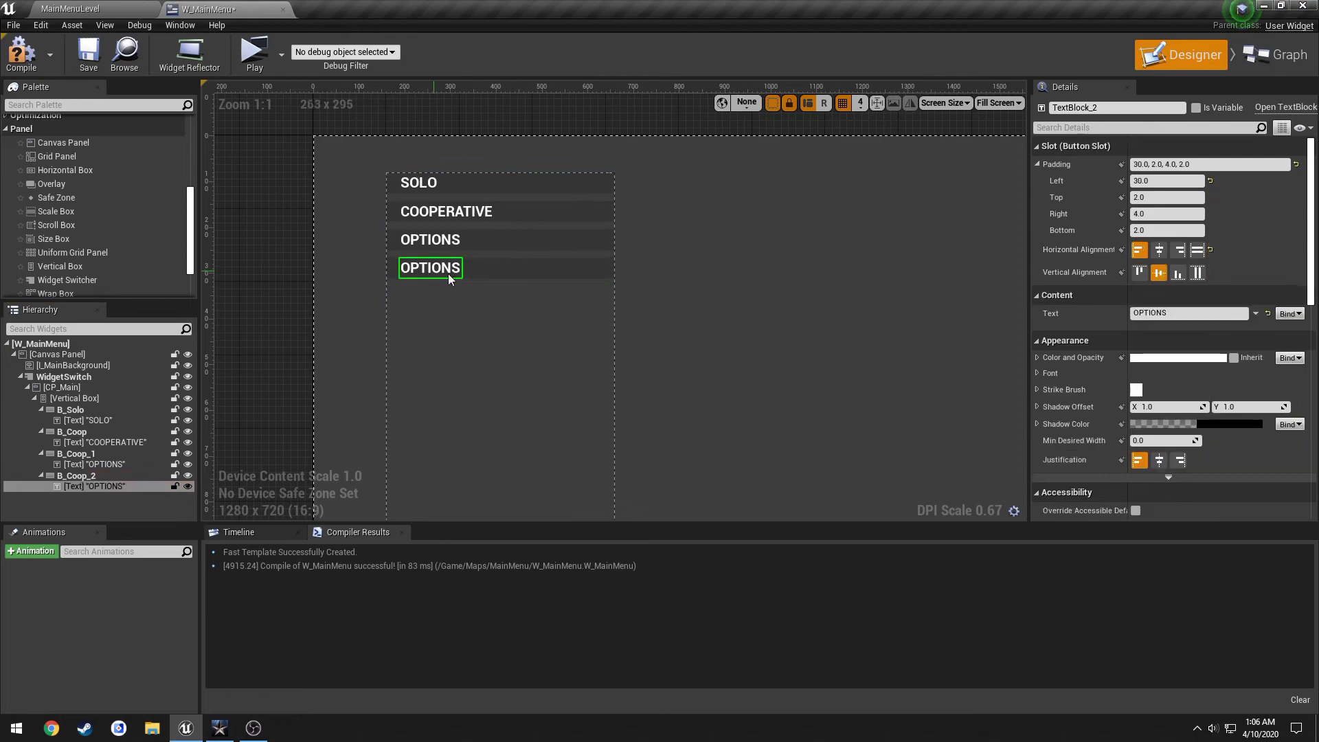
{"action": "left_click", "coordinate": [1209, 314]}
{"action": "type", "text": "Quit"}
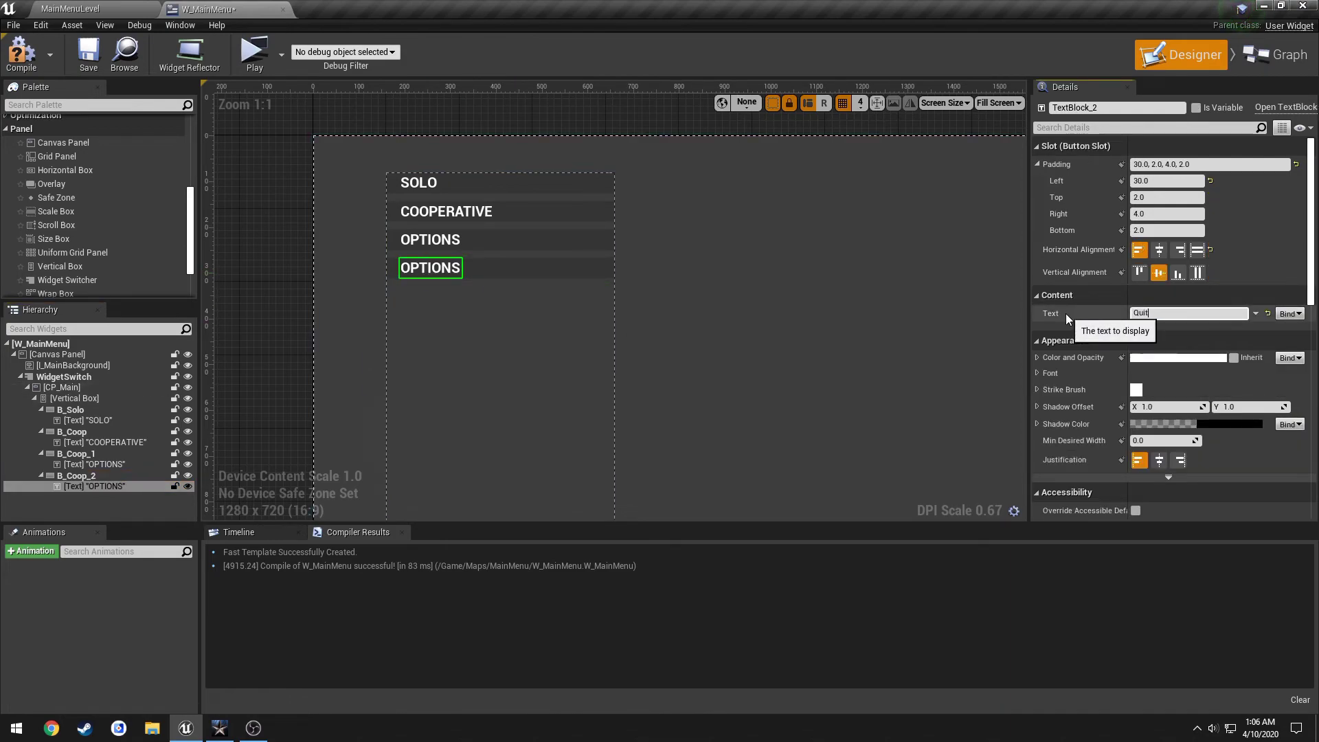
{"action": "key", "text": "alt+Tab"}
{"action": "key", "text": "alt+Tab"}
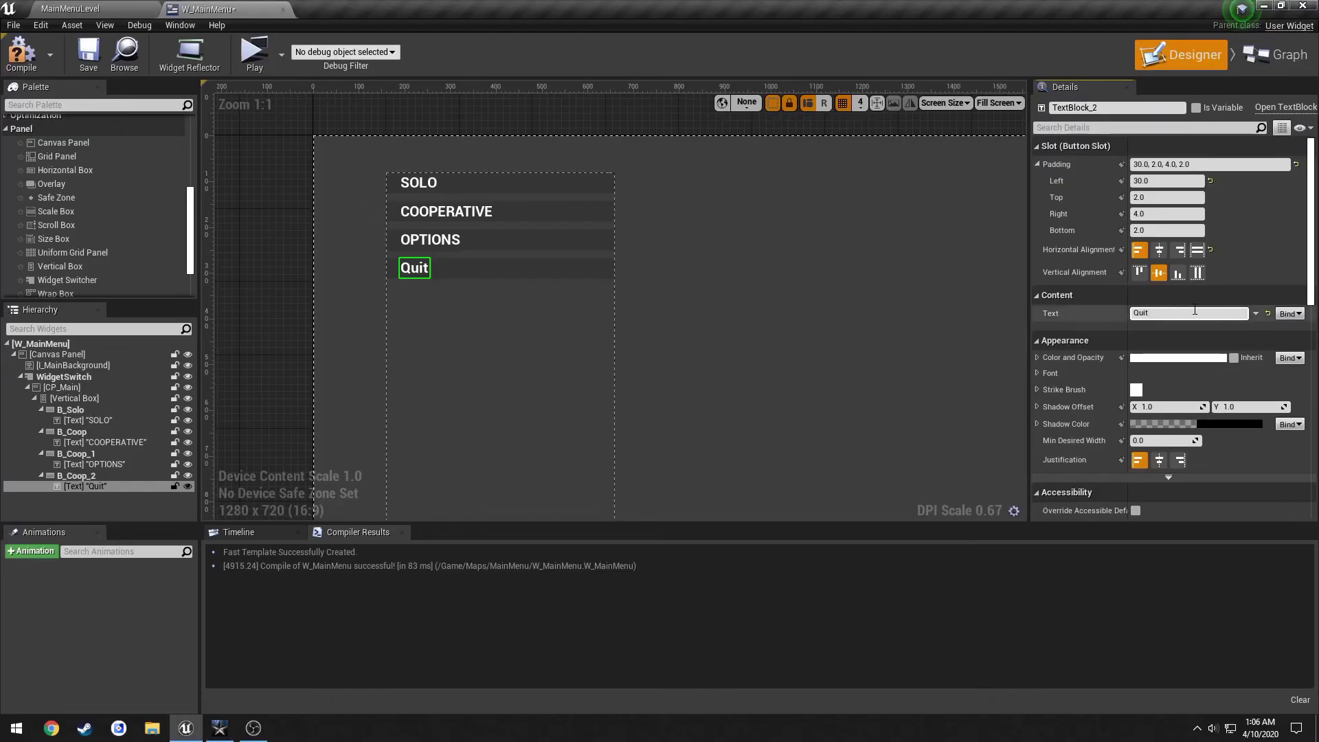
{"action": "type", "text": "QUIT"}
{"action": "left_click", "coordinate": [493, 270]}
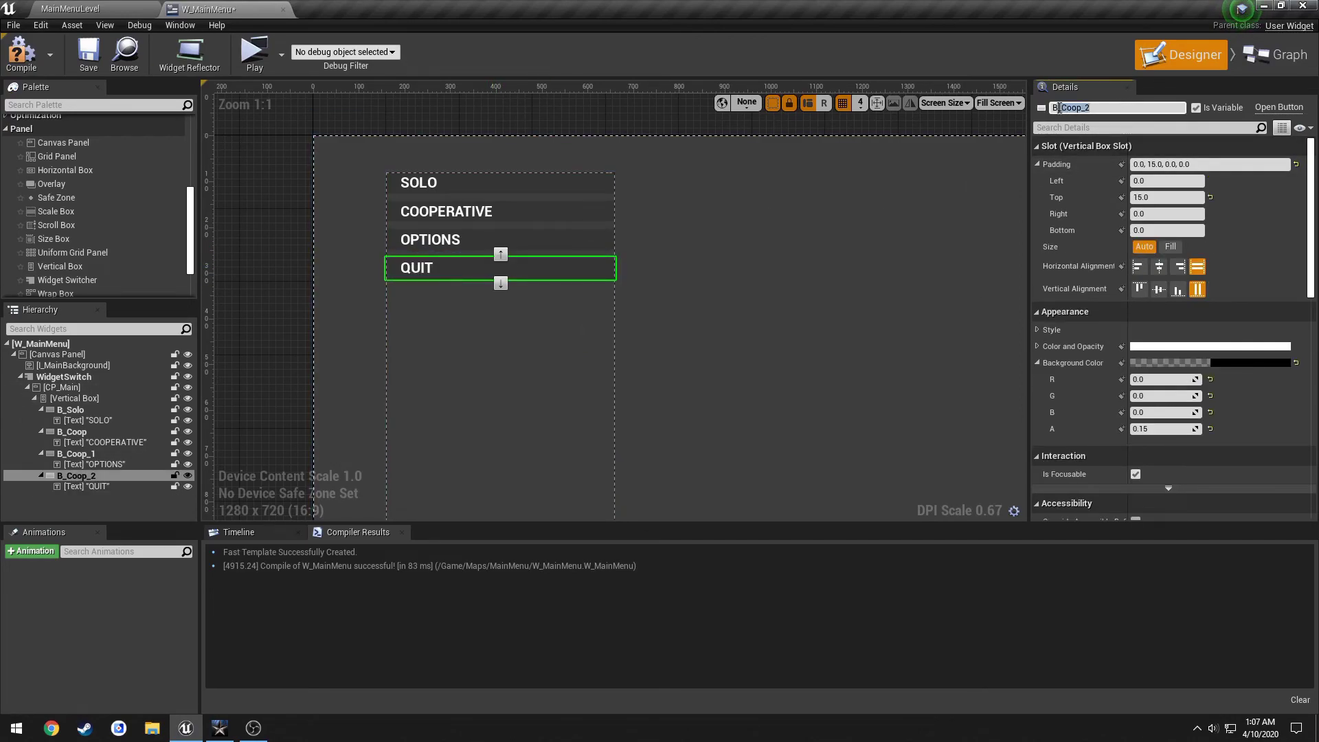
Name the QUIT and OPTIONS buttons B_Quit and B_Options, then compile and save the widget.
{"action": "key", "text": "Return"}
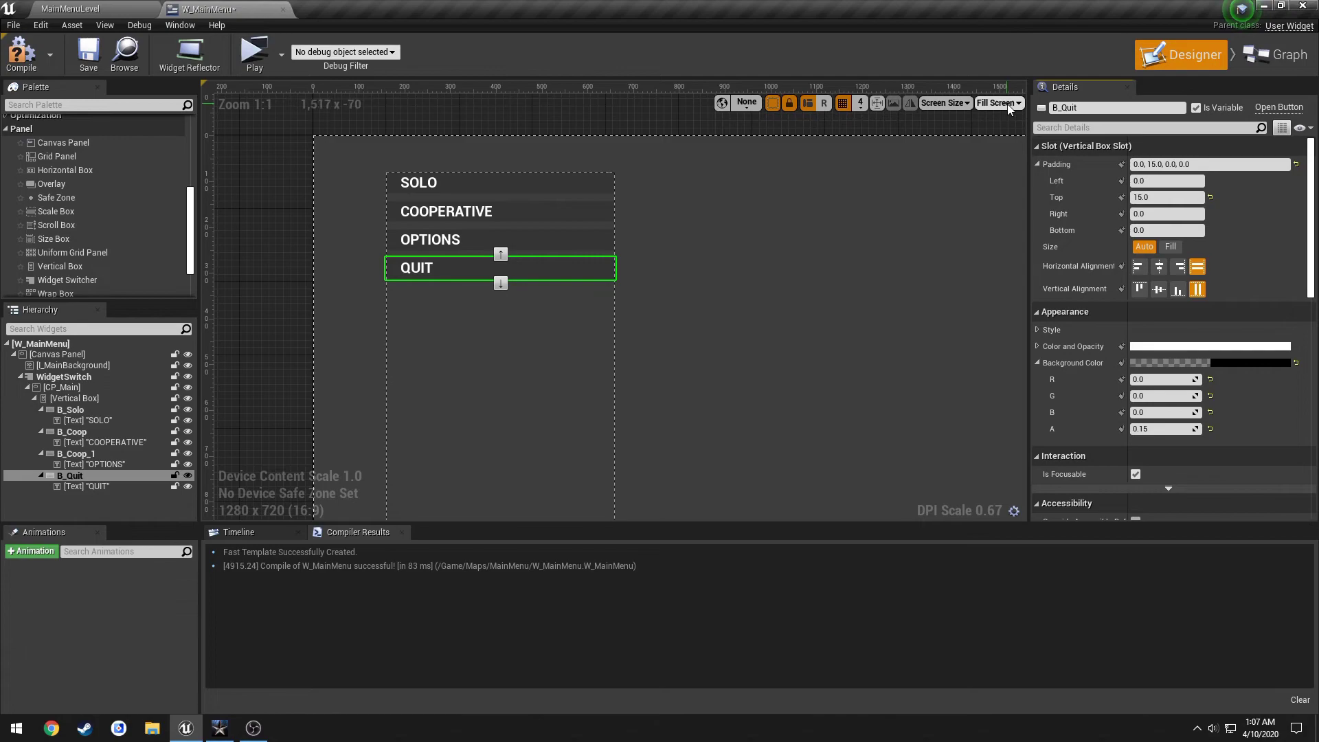
{"action": "left_click", "coordinate": [574, 245]}
{"action": "left_click", "coordinate": [1070, 108]}
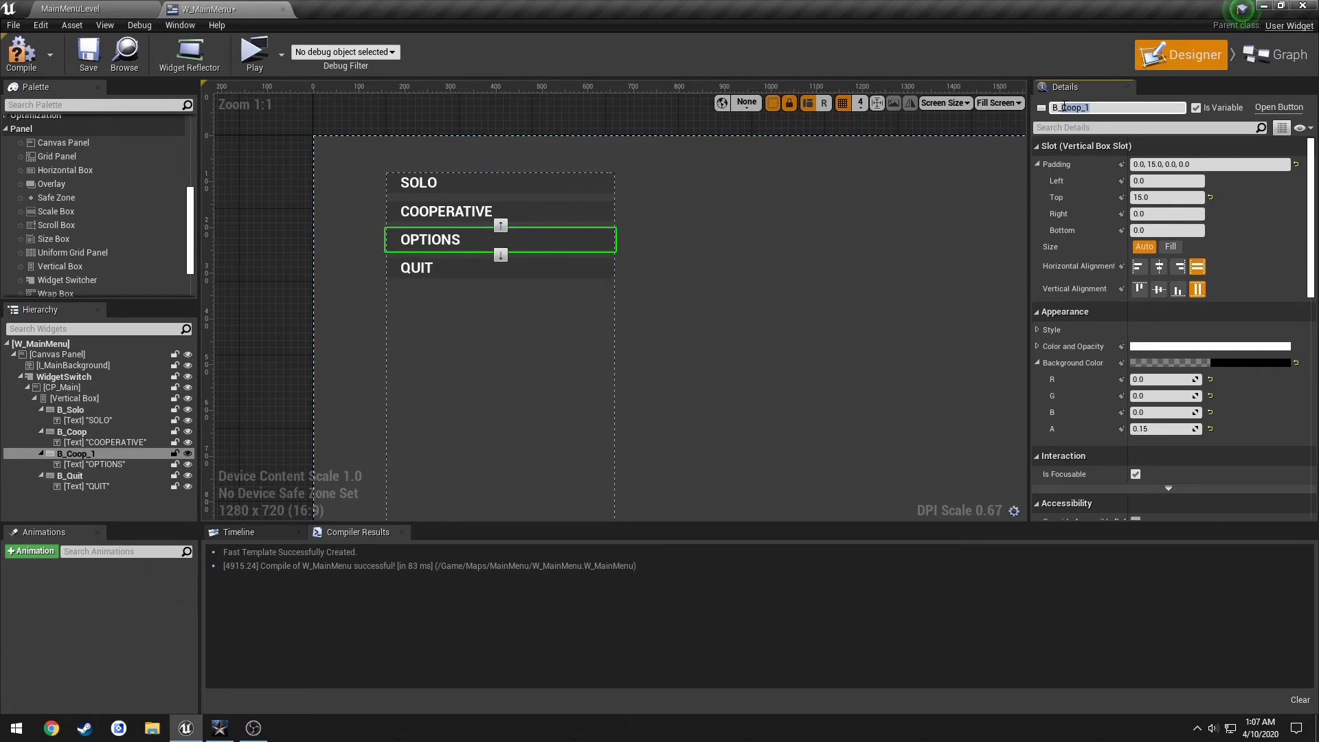
{"action": "type", "text": "Options"}
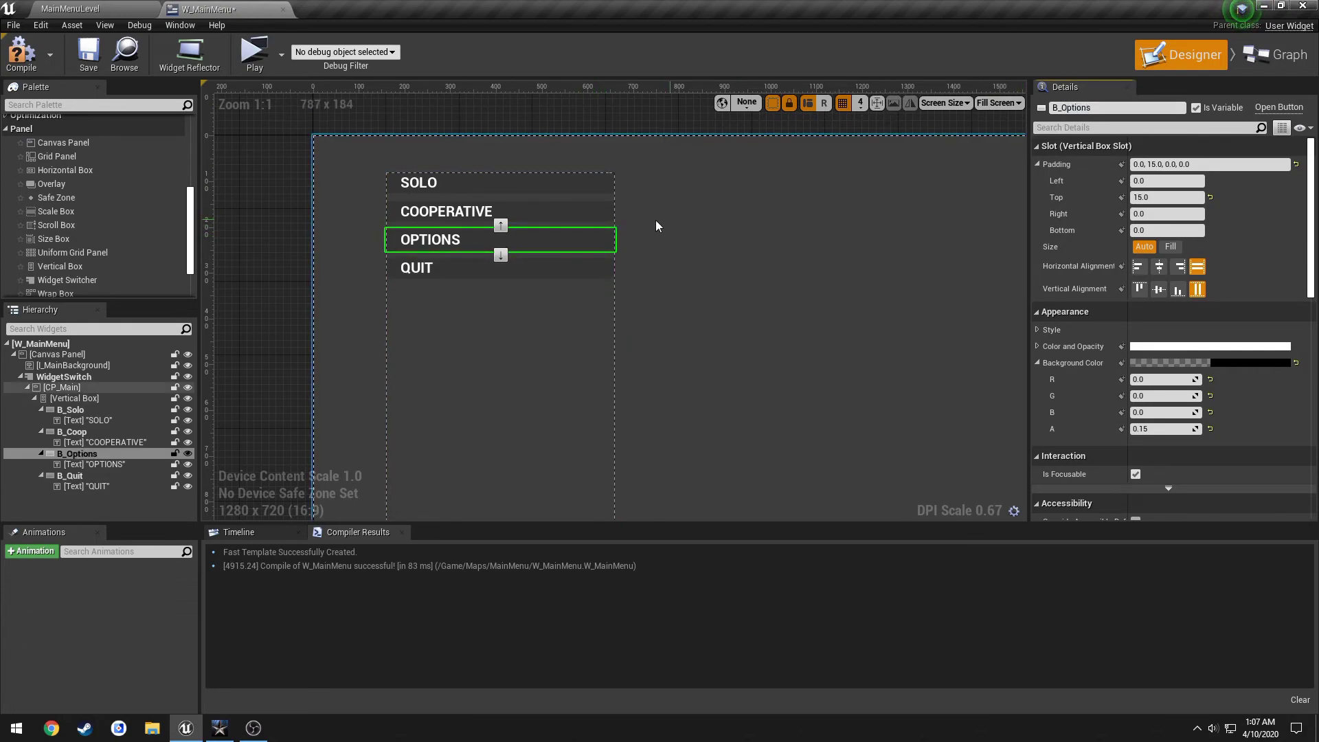
{"action": "left_click", "coordinate": [587, 215]}
{"action": "left_click", "coordinate": [571, 181]}
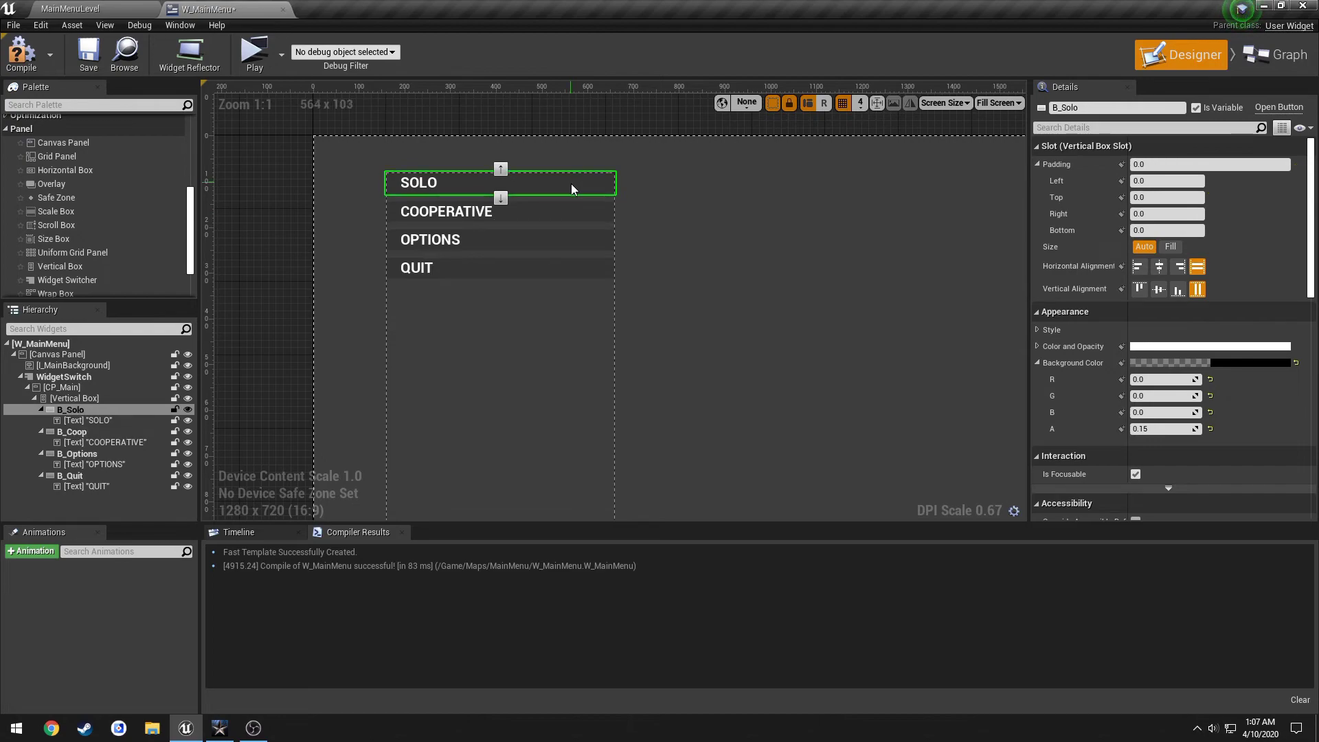
{"action": "left_click", "coordinate": [21, 52]}
{"action": "left_click", "coordinate": [89, 55]}
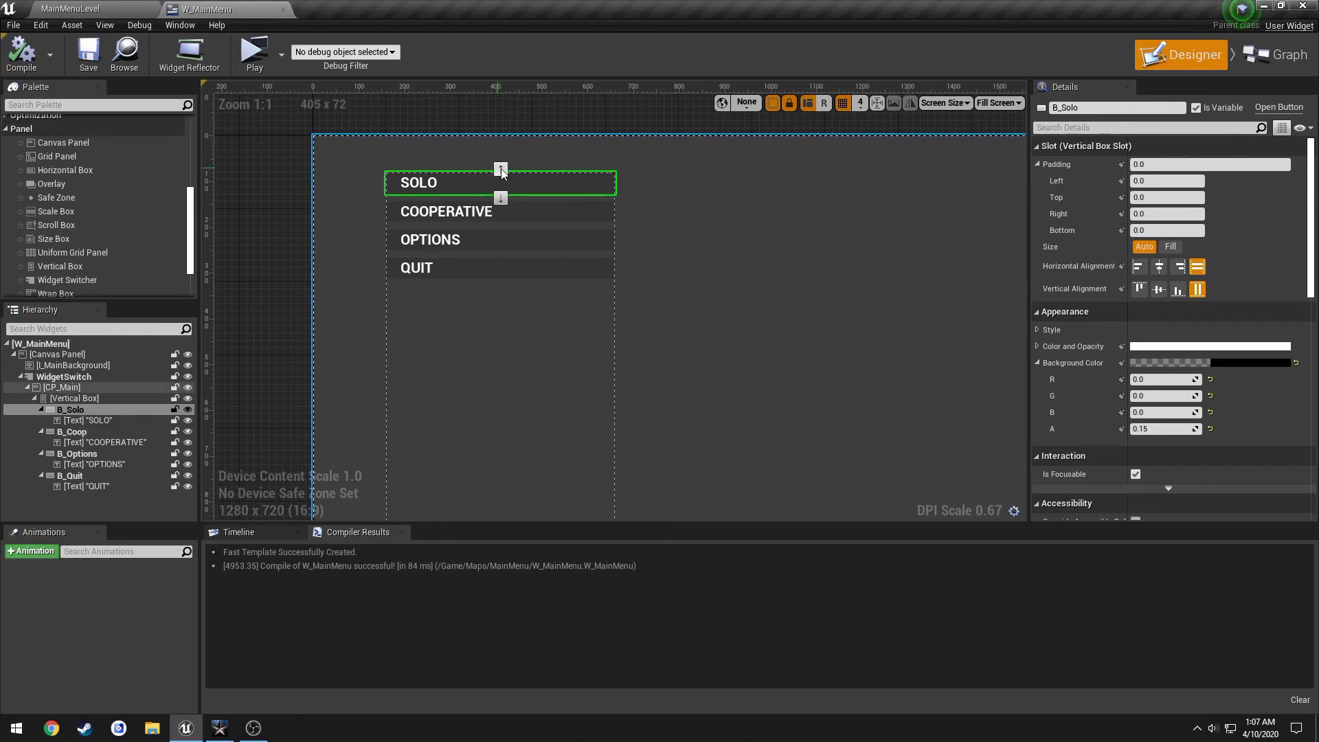
Set the COOPERATIVE button's top padding to 5.
{"action": "left_click", "coordinate": [481, 211]}
{"action": "left_click_drag", "start_coordinate": [1163, 200], "coordinate": [1181, 200]}
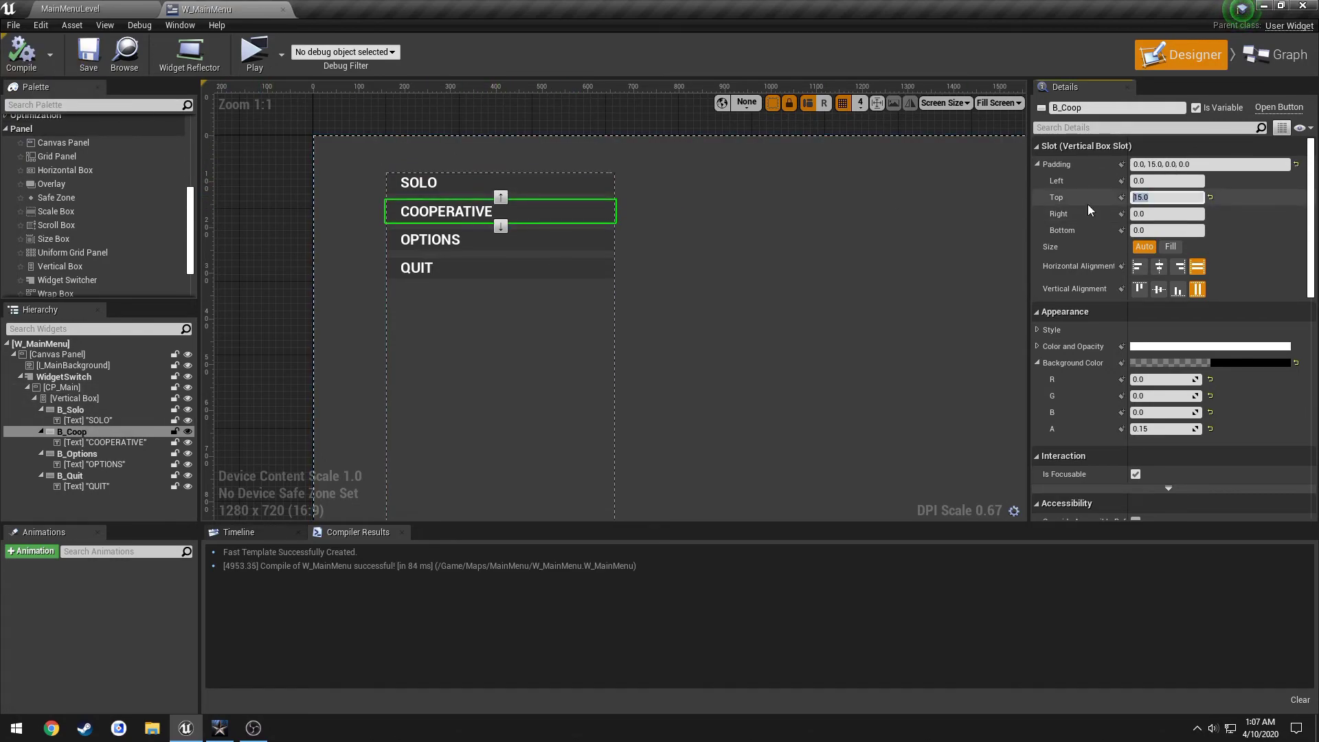
{"action": "type", "text": "5"}
{"action": "key", "text": "Return"}
{"action": "left_click", "coordinate": [272, 211]}
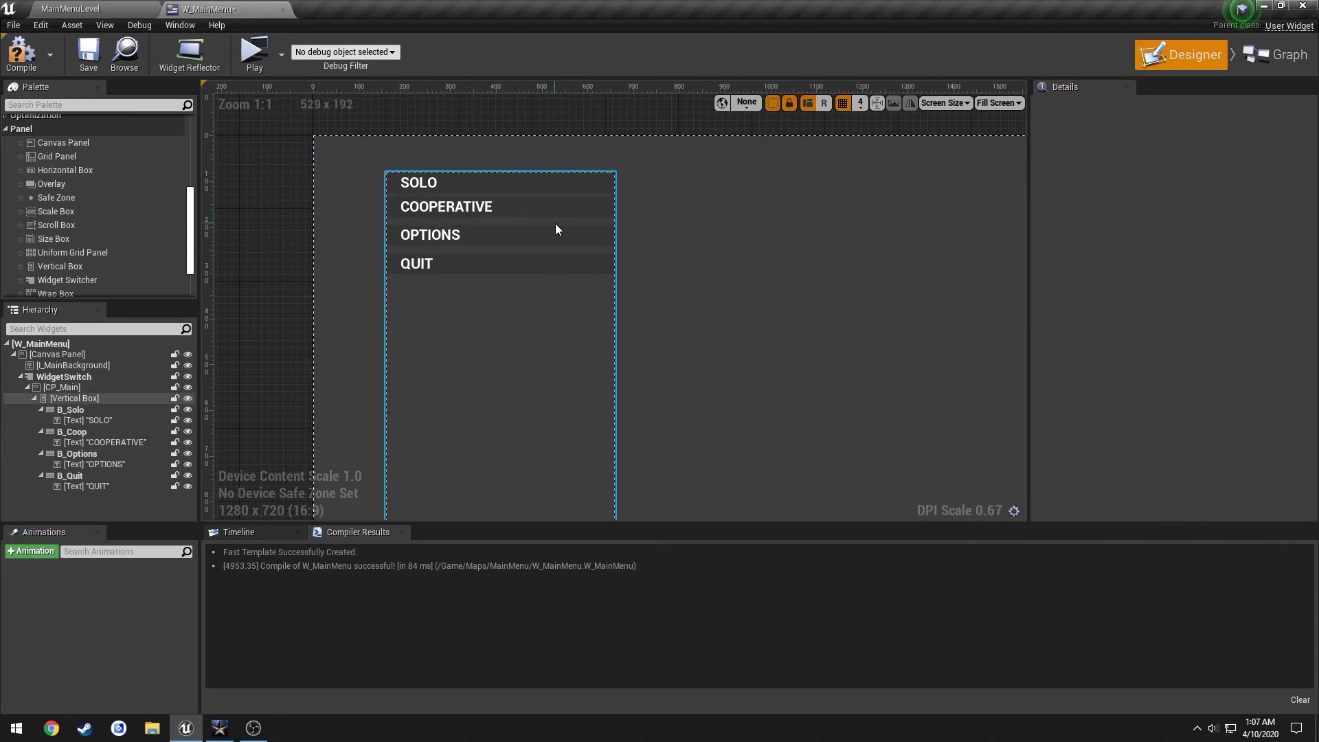
{"action": "scroll", "coordinate": [555, 222], "scroll_direction": "down", "scroll_amount": 3}
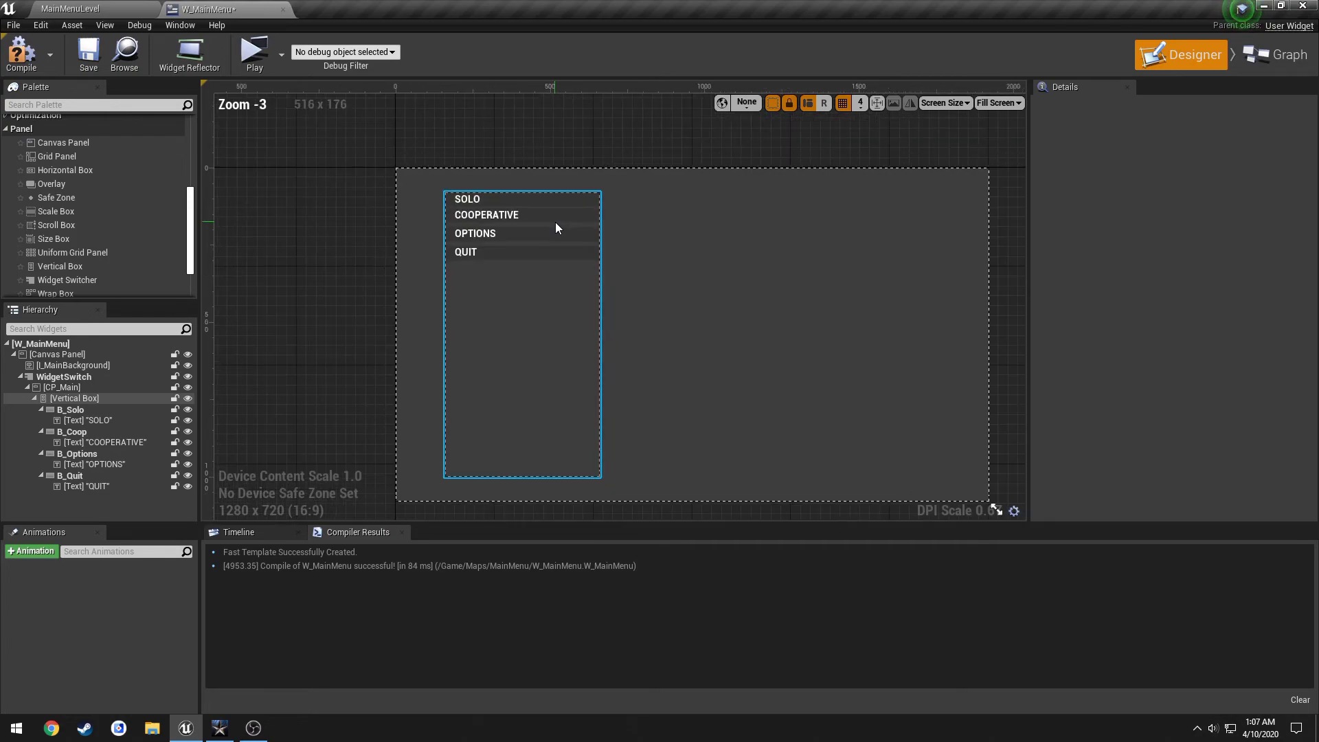
{"action": "scroll", "coordinate": [556, 221], "scroll_direction": "up", "scroll_amount": 4}
Set top padding 5 on the OPTIONS and QUIT buttons, then compile and save.
{"action": "left_click", "coordinate": [557, 237]}
{"action": "left_click", "coordinate": [1195, 196]}
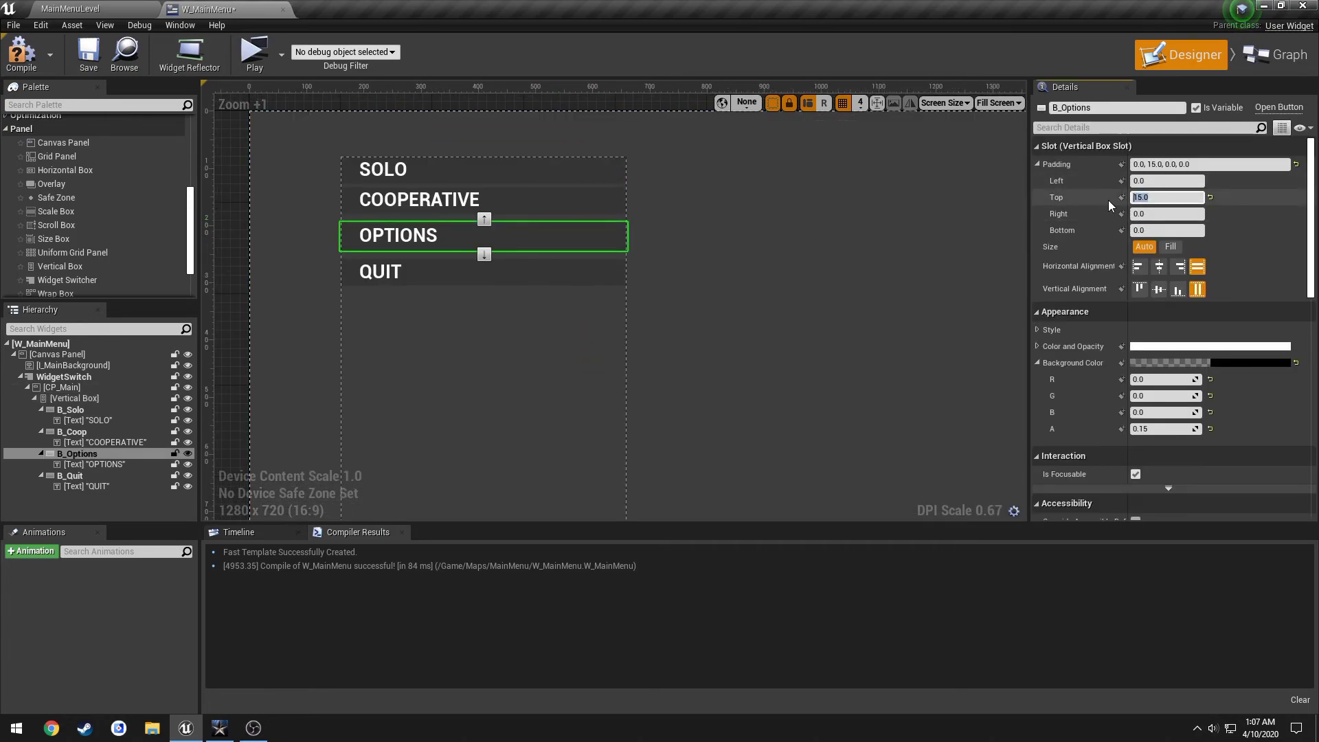
{"action": "type", "text": "5"}
{"action": "key", "text": "Return"}
{"action": "left_click", "coordinate": [604, 265]}
{"action": "left_click", "coordinate": [1168, 197]}
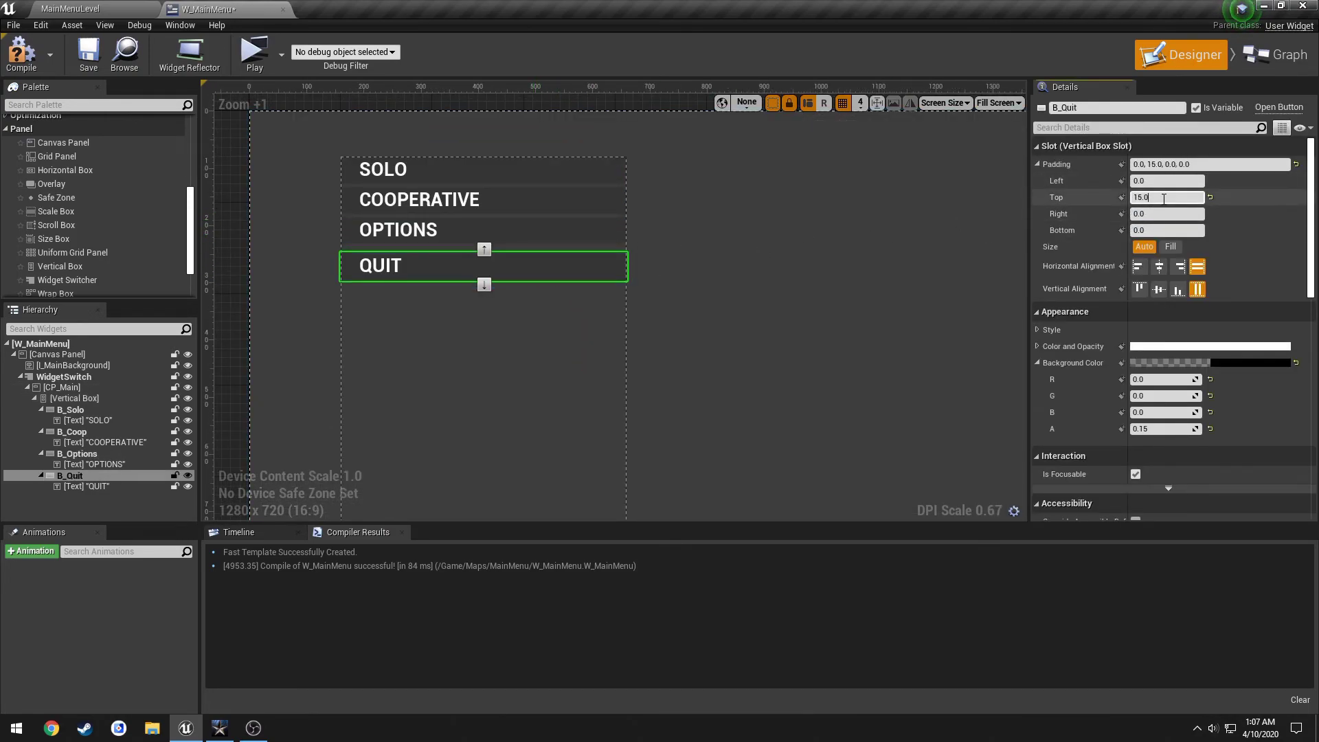
{"action": "type", "text": "5"}
{"action": "key", "text": "Return"}
{"action": "left_click", "coordinate": [22, 53]}
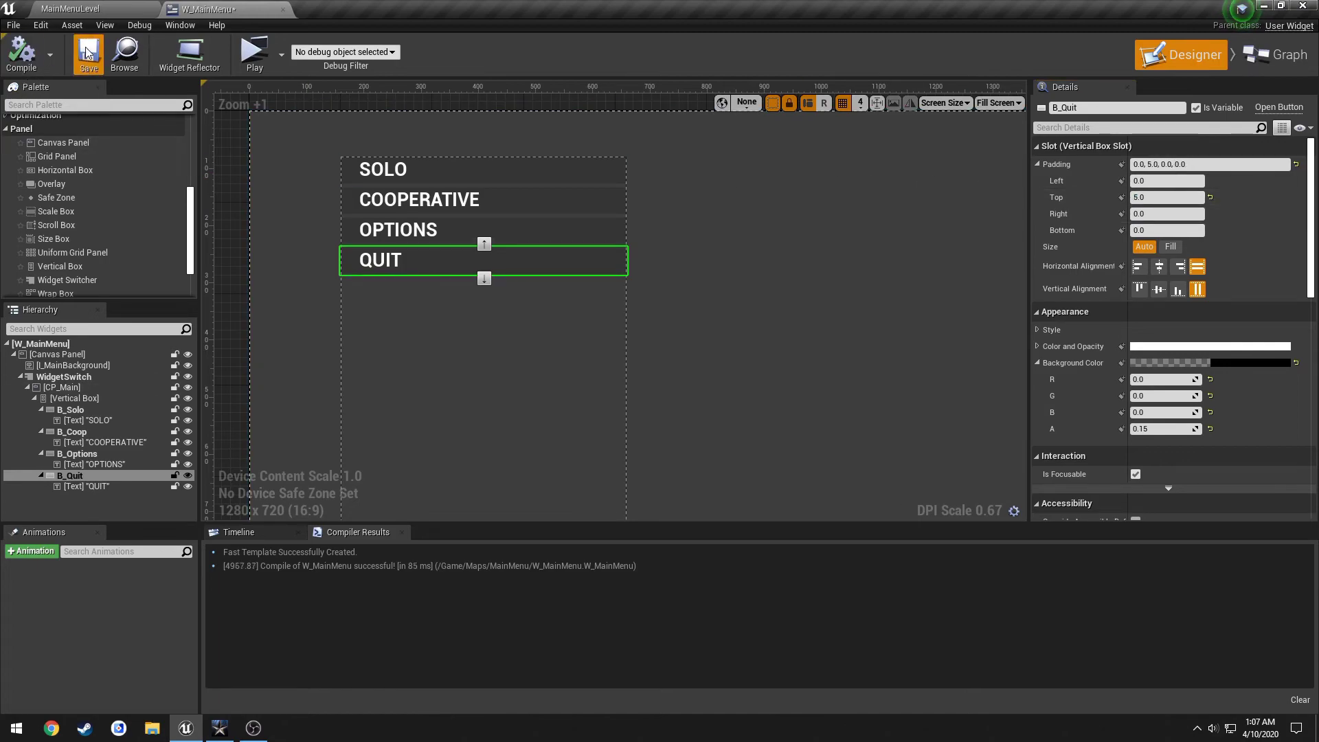
{"action": "left_click", "coordinate": [88, 54]}
{"action": "scroll", "coordinate": [355, 204], "scroll_direction": "down", "scroll_amount": 4}
{"action": "left_click", "coordinate": [406, 237]}
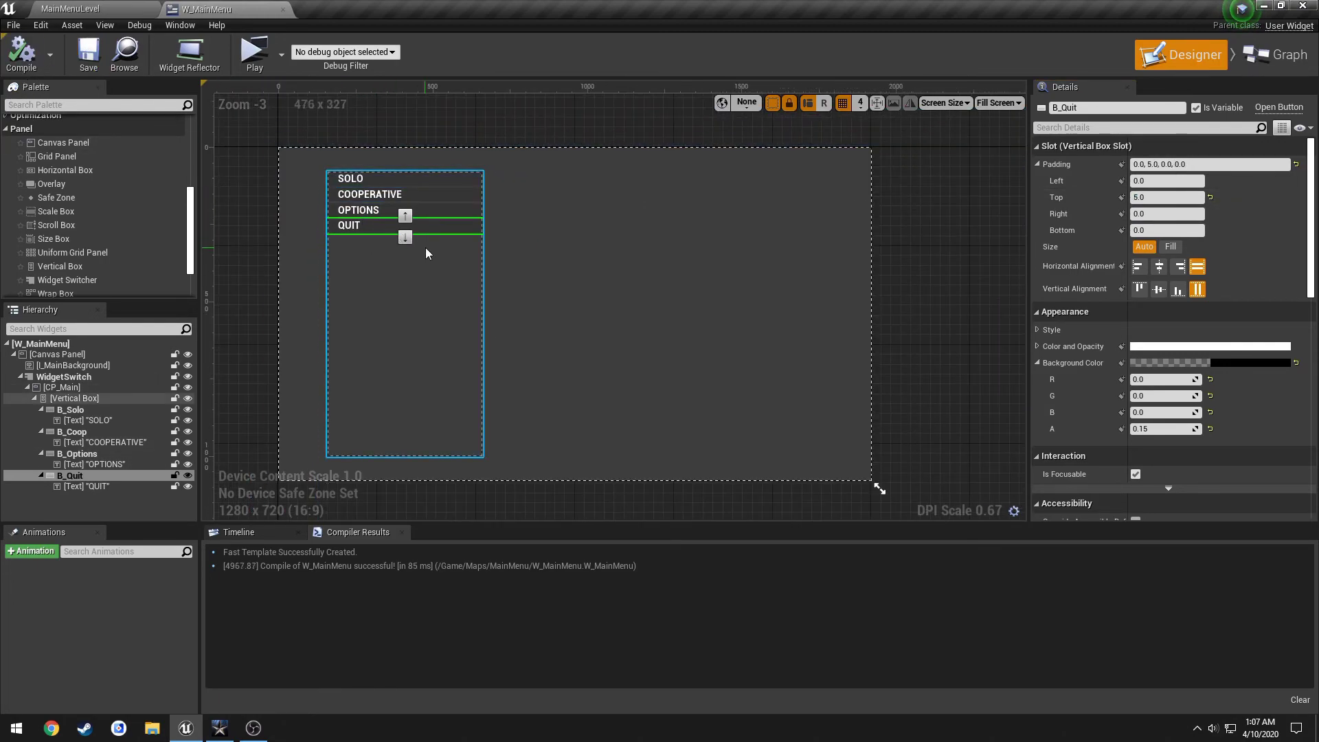
Briefly move QUIT above OPTIONS and back, then give QUIT a 500 top padding.
{"action": "left_click", "coordinate": [405, 216]}
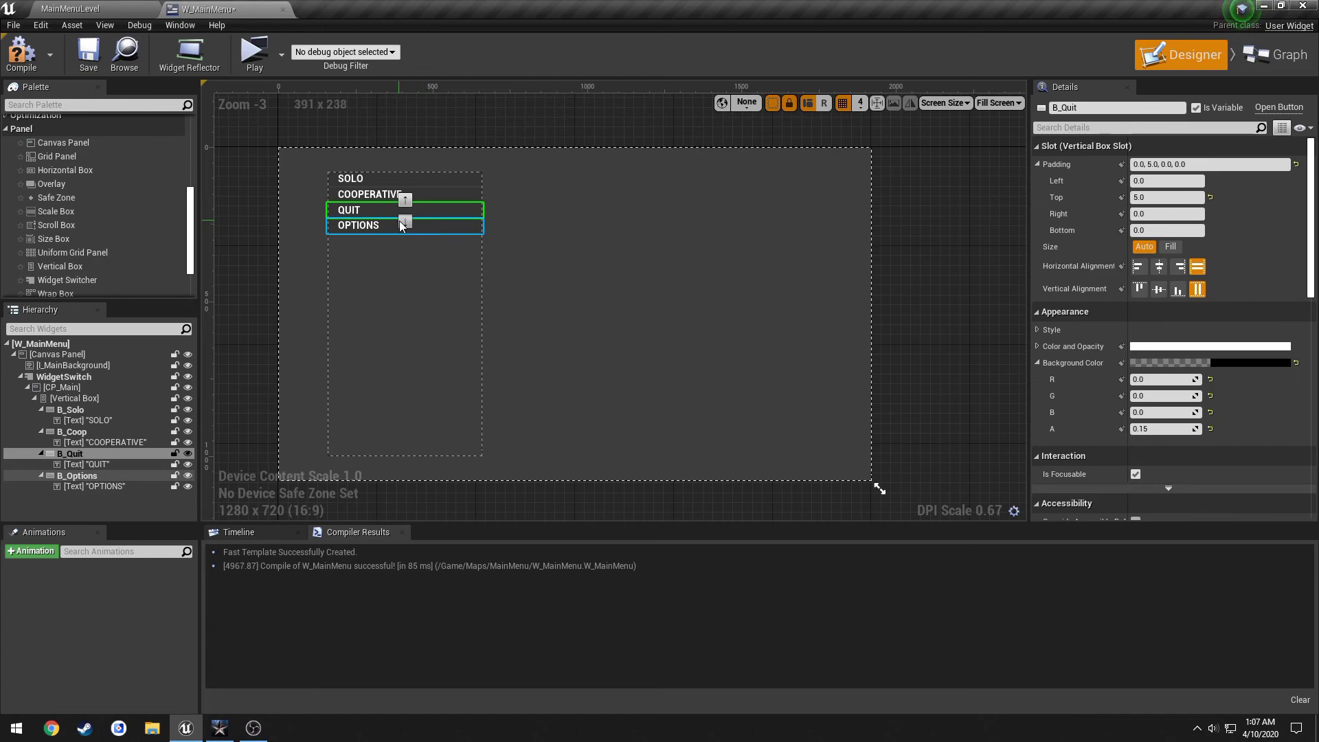
{"action": "left_click", "coordinate": [405, 221]}
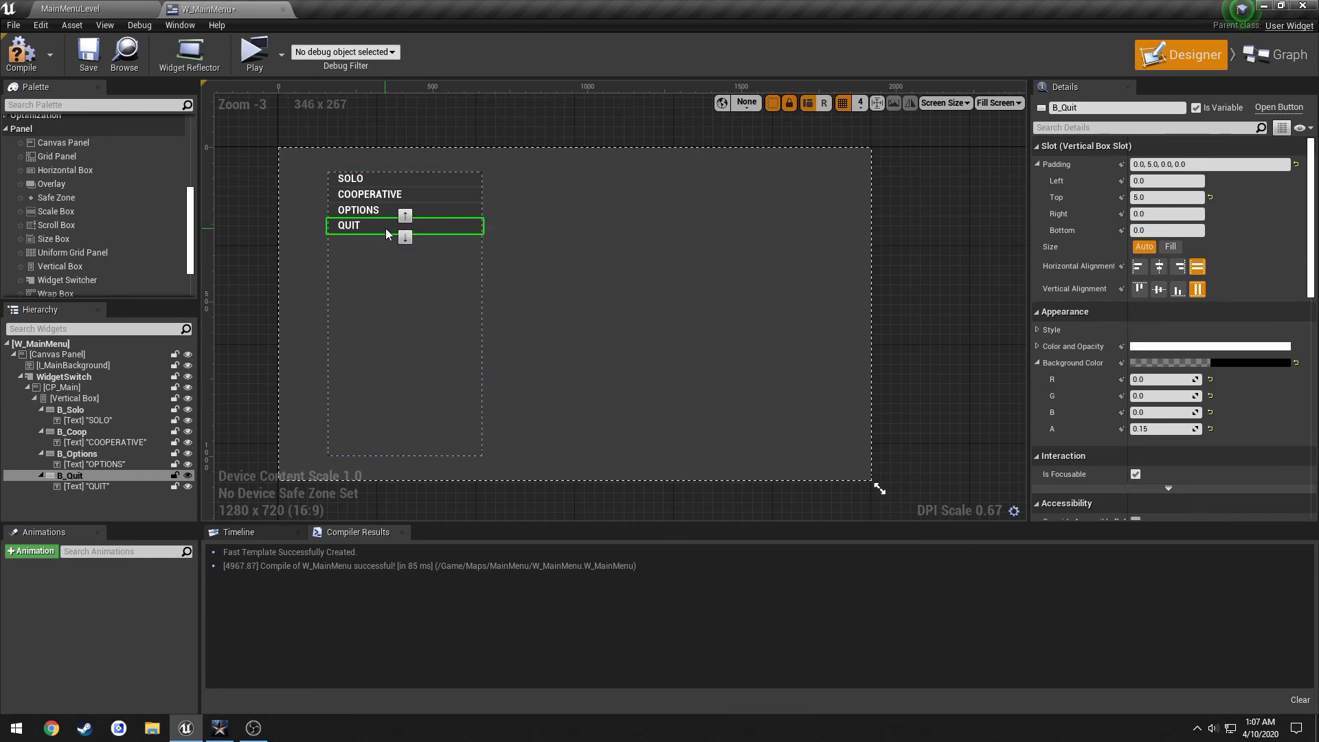
{"action": "left_click", "coordinate": [1159, 197]}
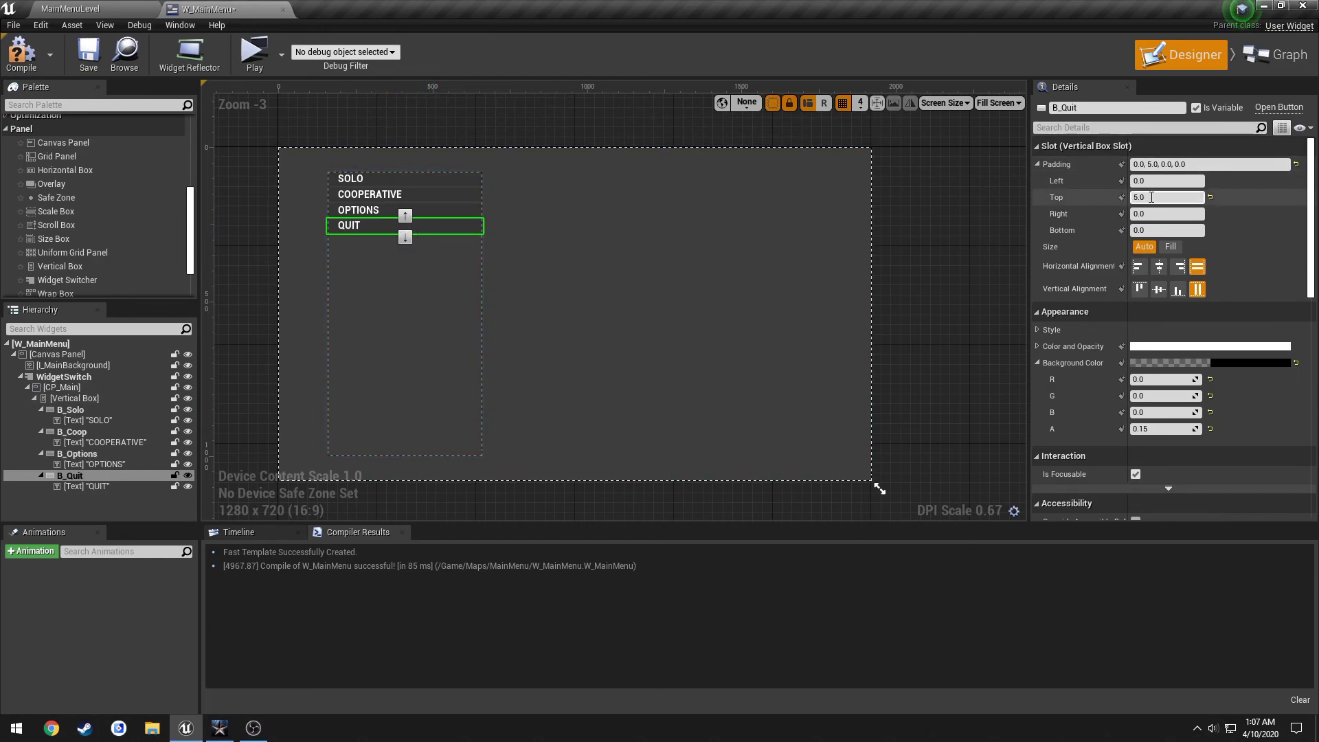
{"action": "type", "text": "500"}
{"action": "key", "text": "Return"}
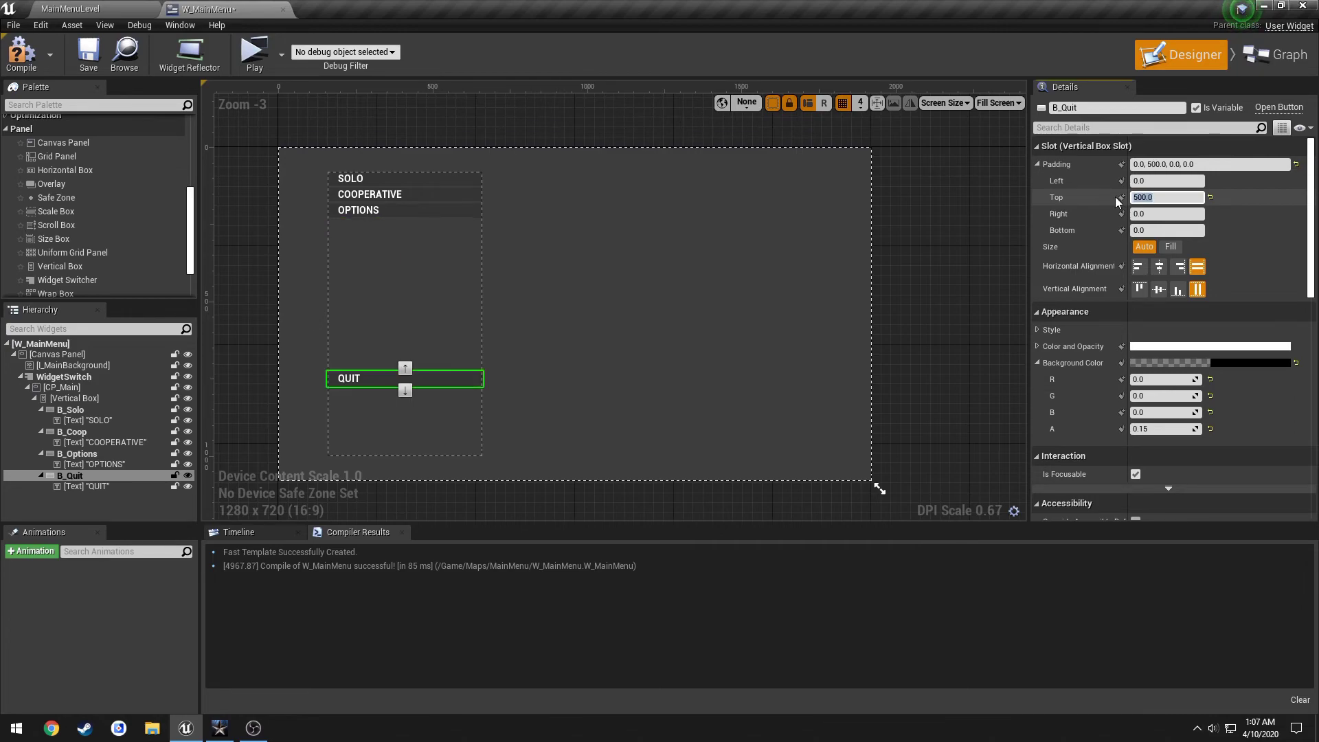
Try QUIT top padding values 800, 700 and 750, settle on 710, and compile.
{"action": "left_click", "coordinate": [380, 276]}
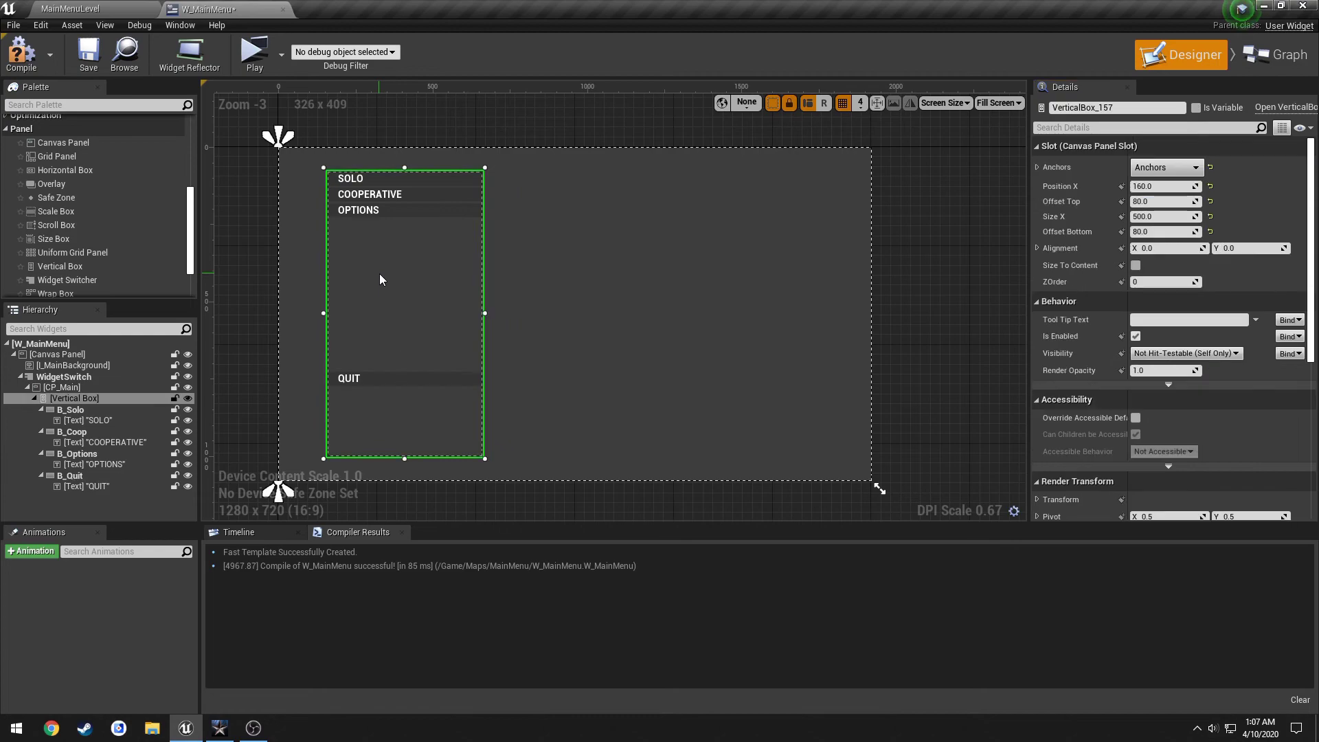
{"action": "left_click", "coordinate": [411, 379]}
{"action": "left_click", "coordinate": [1140, 197]}
{"action": "type", "text": "80"}
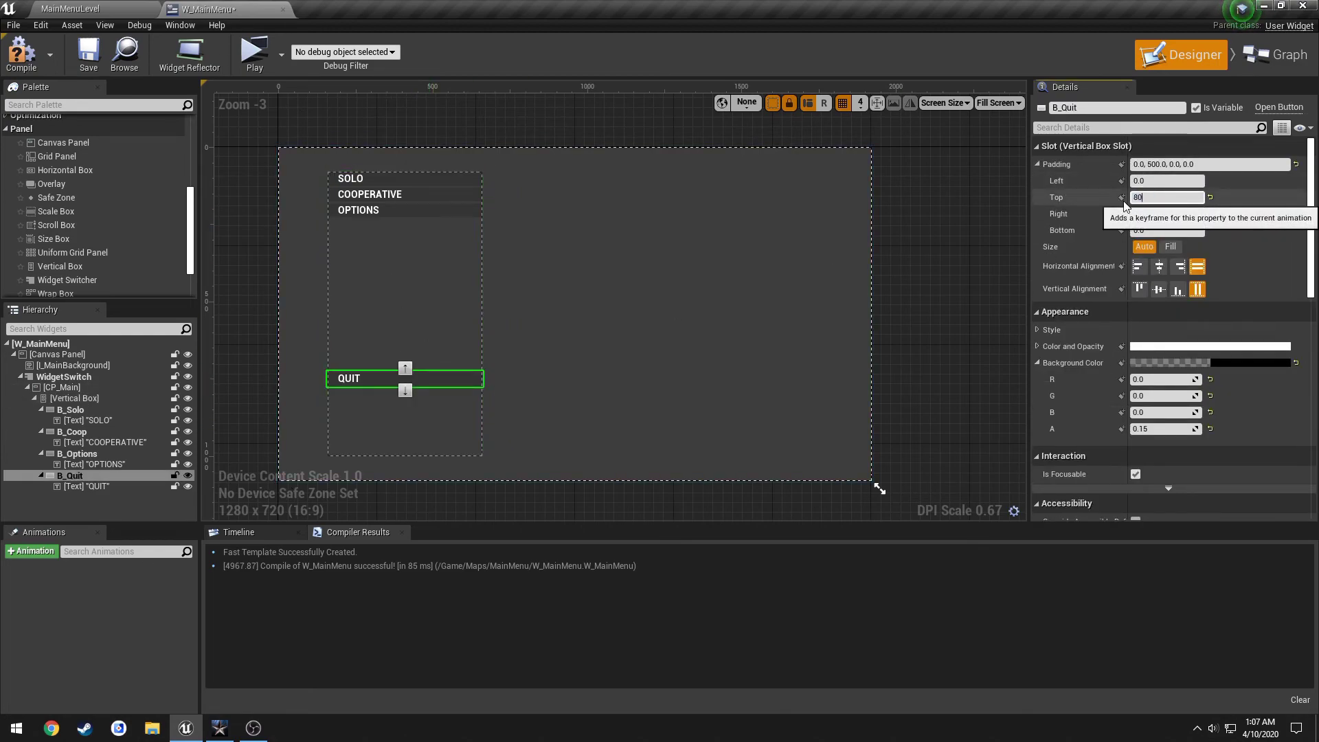
{"action": "type", "text": "0"}
{"action": "key", "text": "Return"}
{"action": "type", "text": "700"}
{"action": "key", "text": "Return"}
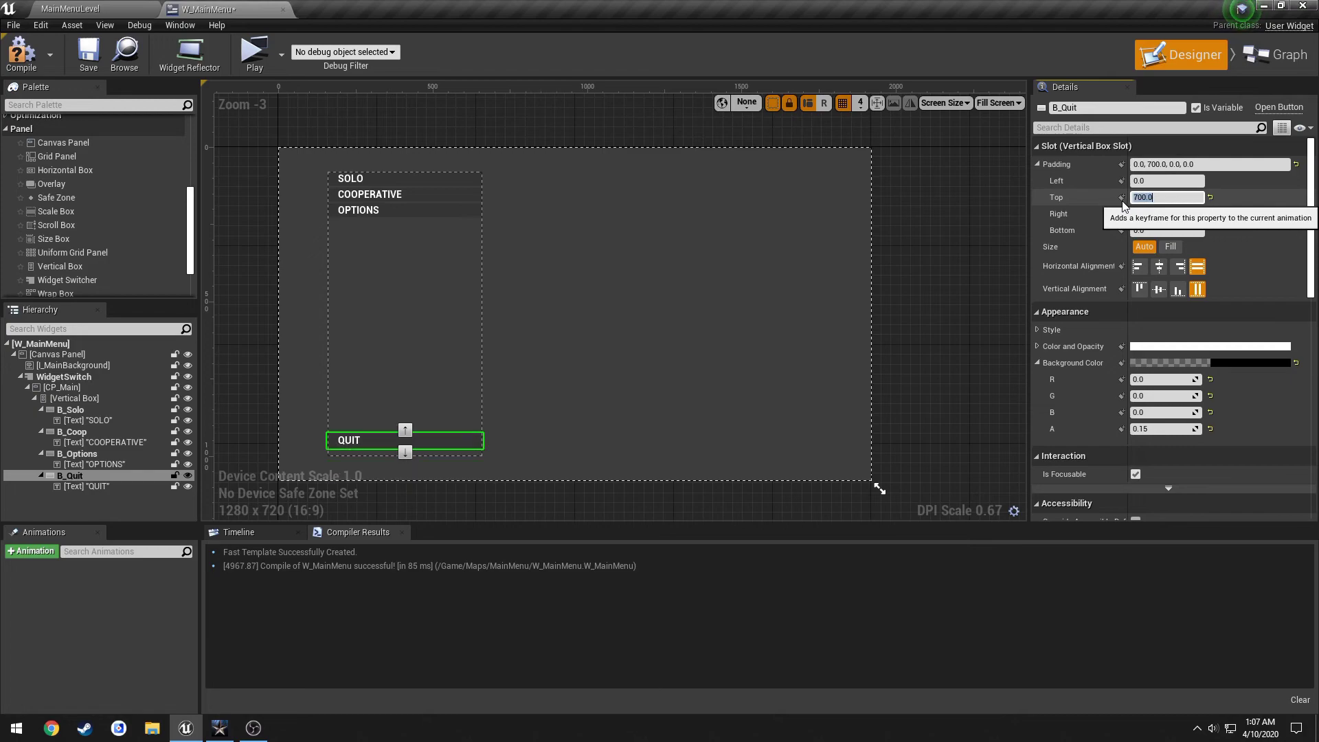
{"action": "type", "text": "750"}
{"action": "key", "text": "Return"}
{"action": "type", "text": "710"}
{"action": "key", "text": "Return"}
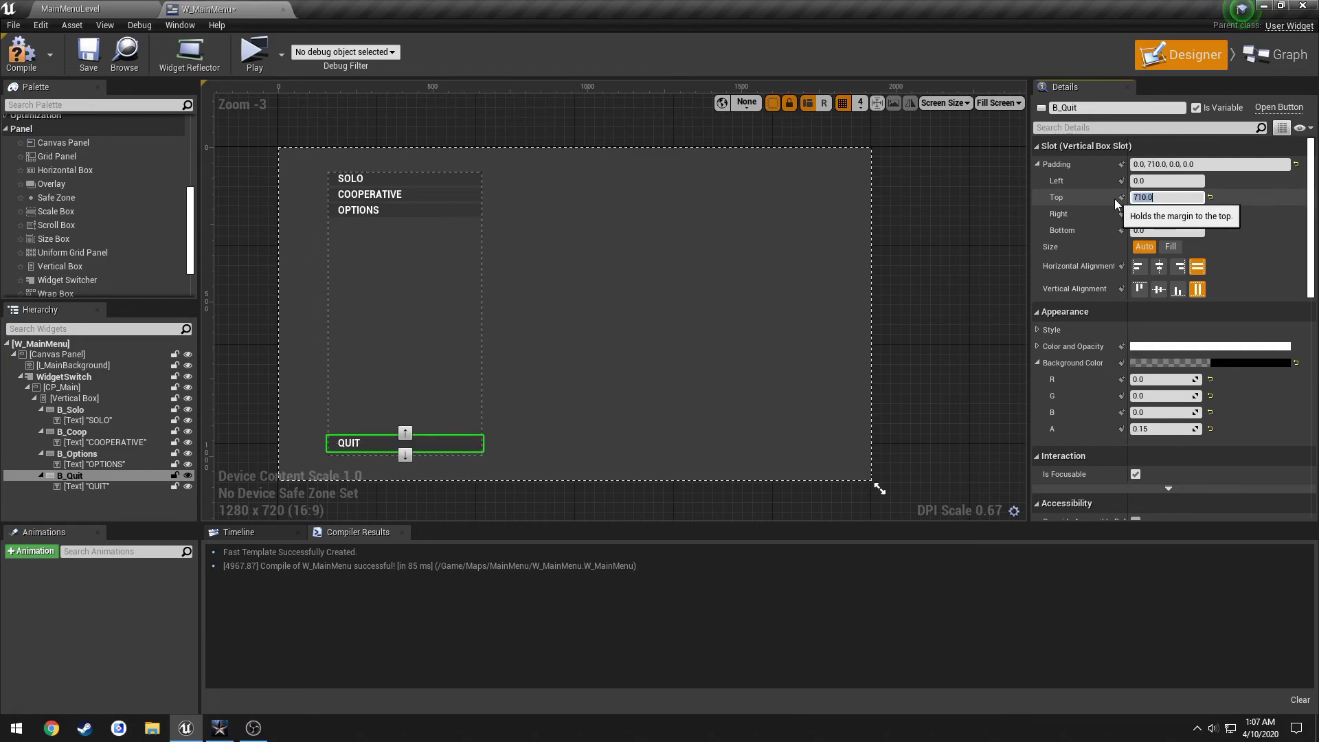
{"action": "left_click", "coordinate": [25, 61]}
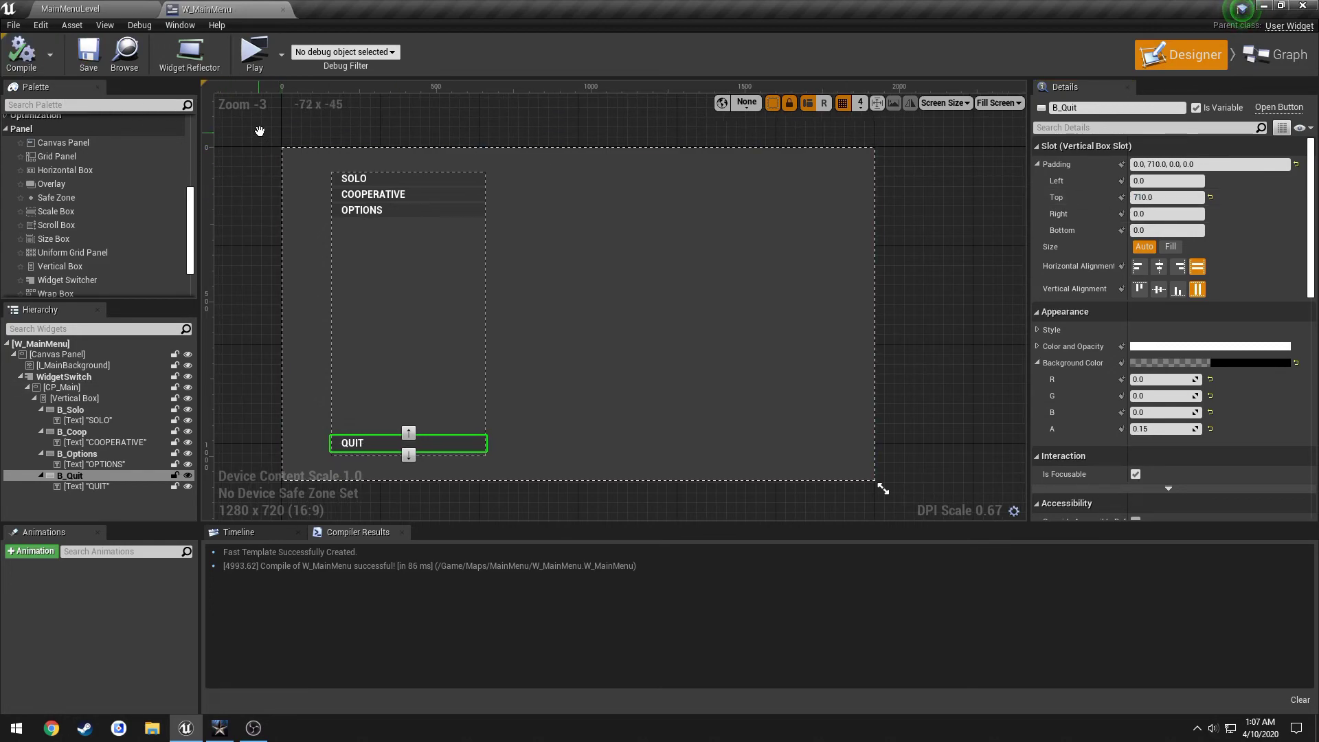
{"action": "mouse_move", "coordinate": [254, 131]}
{"action": "right_mouse_down"}
{"action": "mouse_move", "coordinate": [290, 108]}
{"action": "mouse_move", "coordinate": [272, 140]}
{"action": "right_mouse_up"}
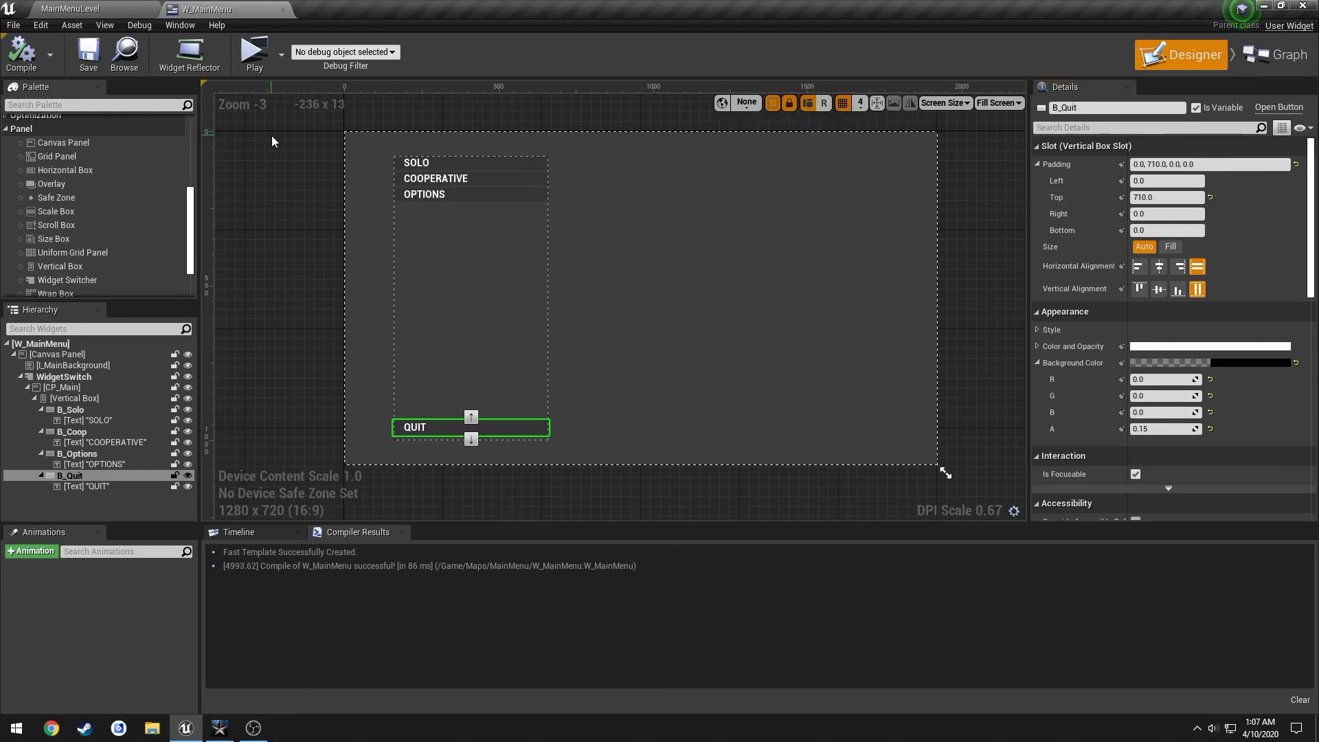
Preview MainMenuLevel in a standalone game window, close it, and select the MainMenuLevel asset.
{"action": "left_click", "coordinate": [118, 9]}
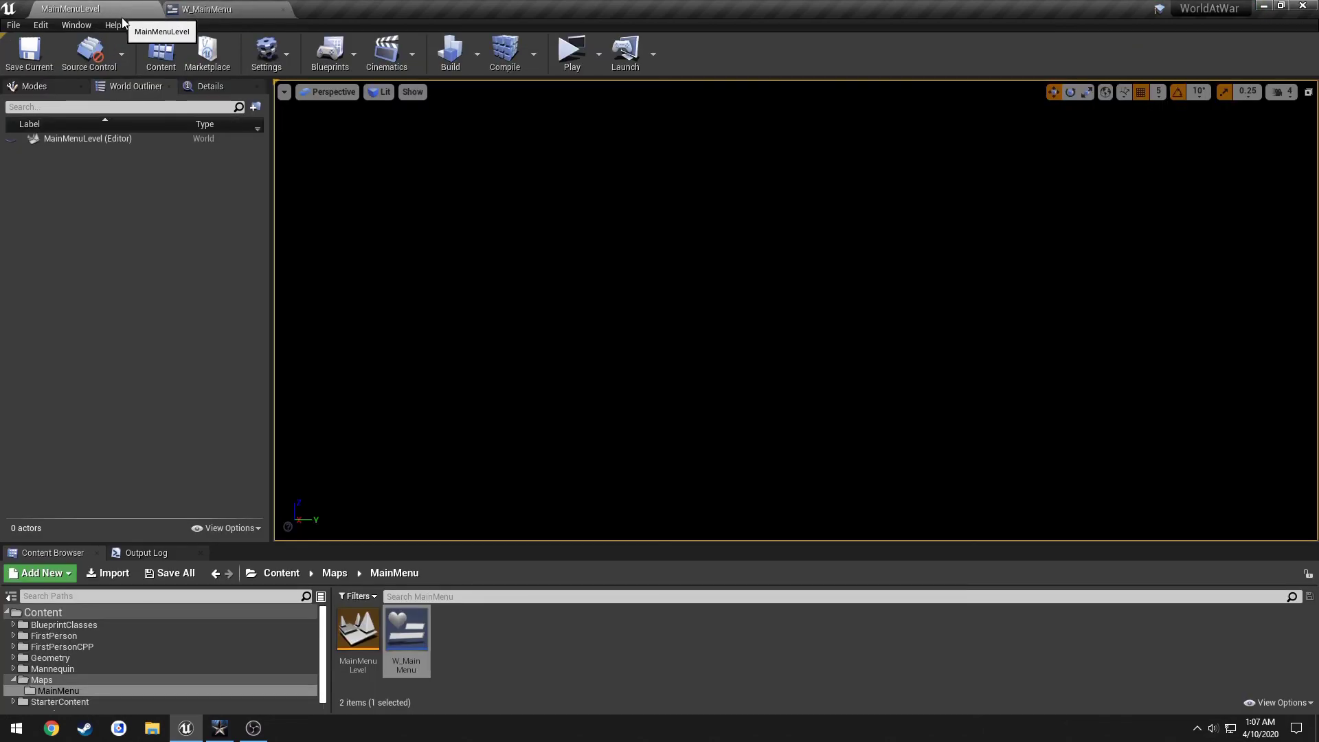
{"action": "left_click", "coordinate": [600, 53]}
{"action": "left_click", "coordinate": [599, 53]}
{"action": "left_click", "coordinate": [572, 50]}
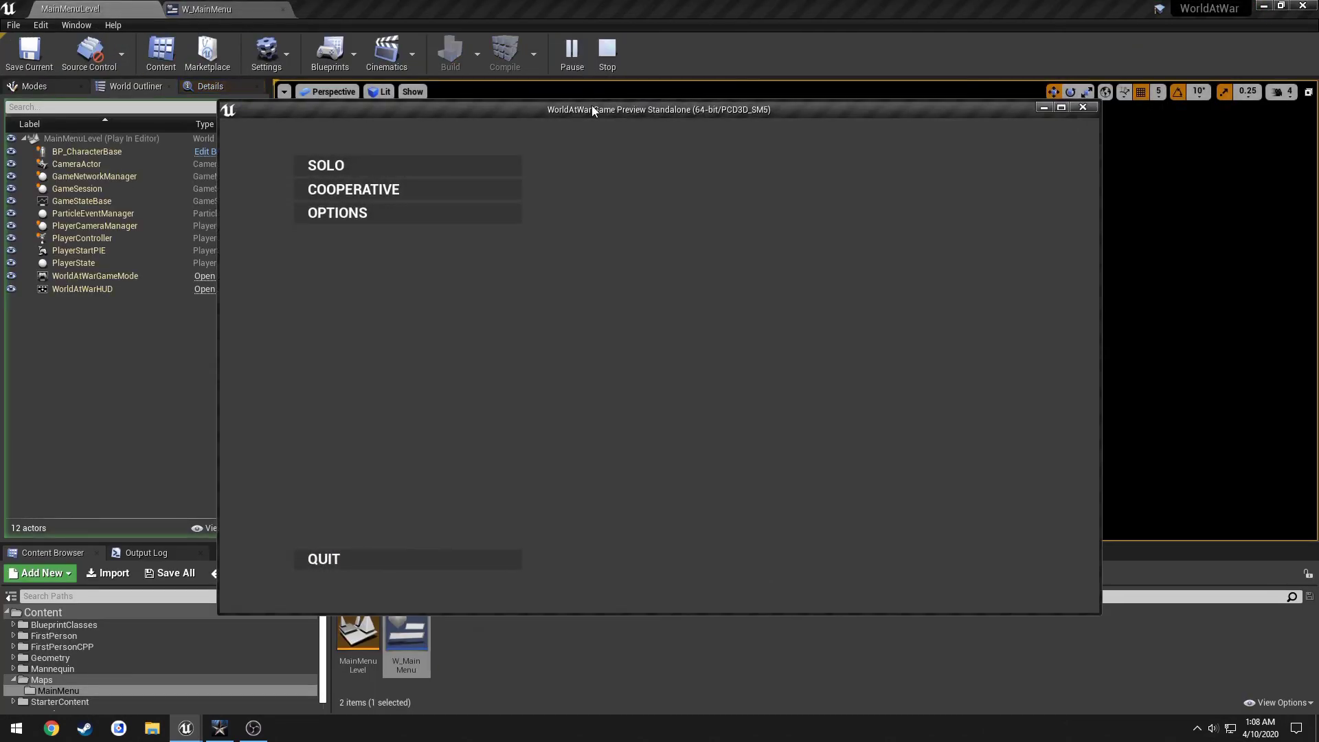
{"action": "double_click", "coordinate": [591, 107]}
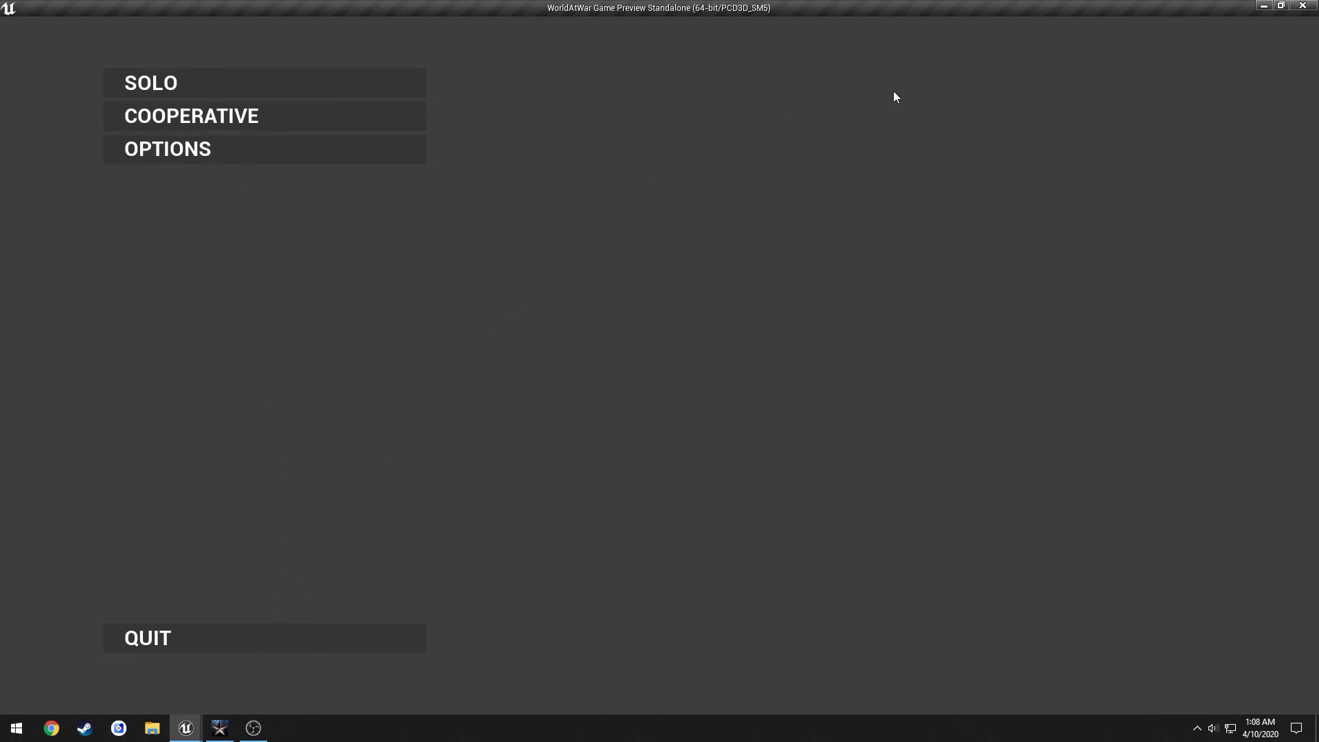
{"action": "left_click", "coordinate": [1300, 6]}
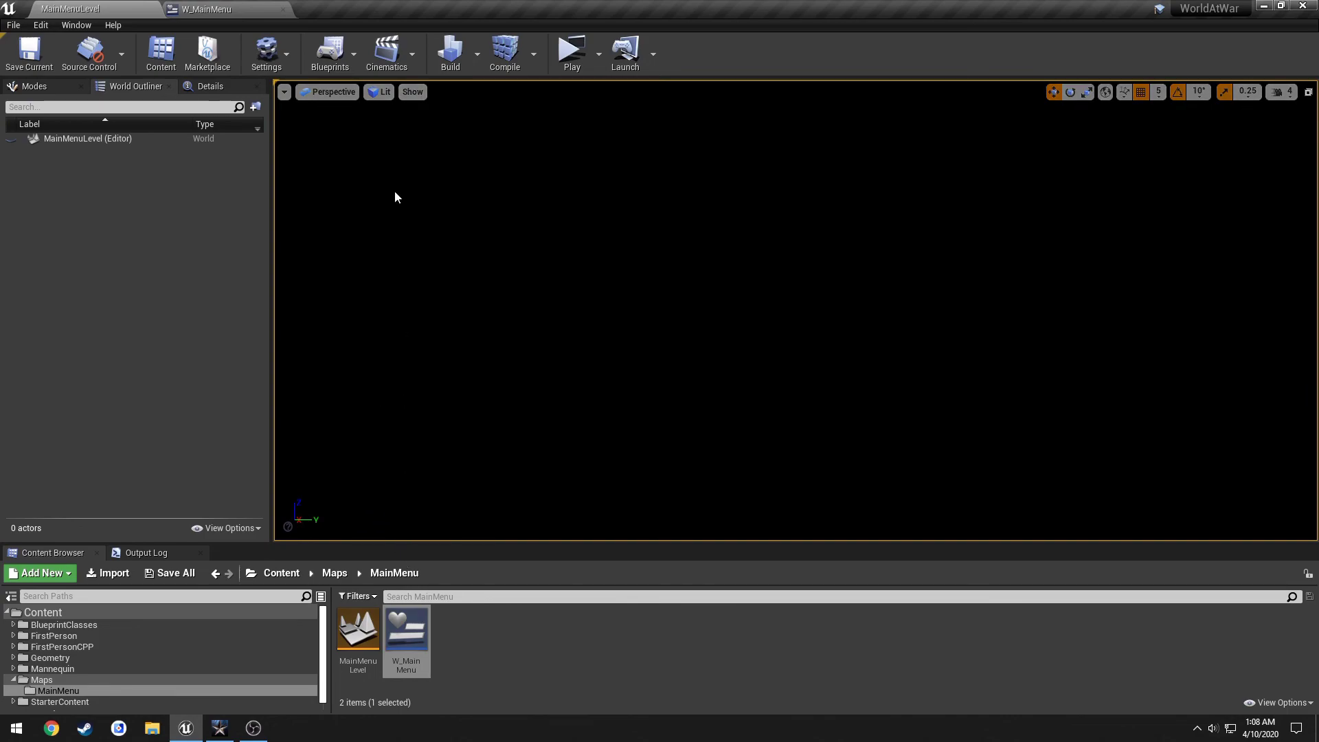
{"action": "left_click", "coordinate": [357, 628]}
In Project Settings > Maps & Modes, set Editor Startup Map and Game Default Map to MainMenuLevel.
{"action": "left_click", "coordinate": [270, 61]}
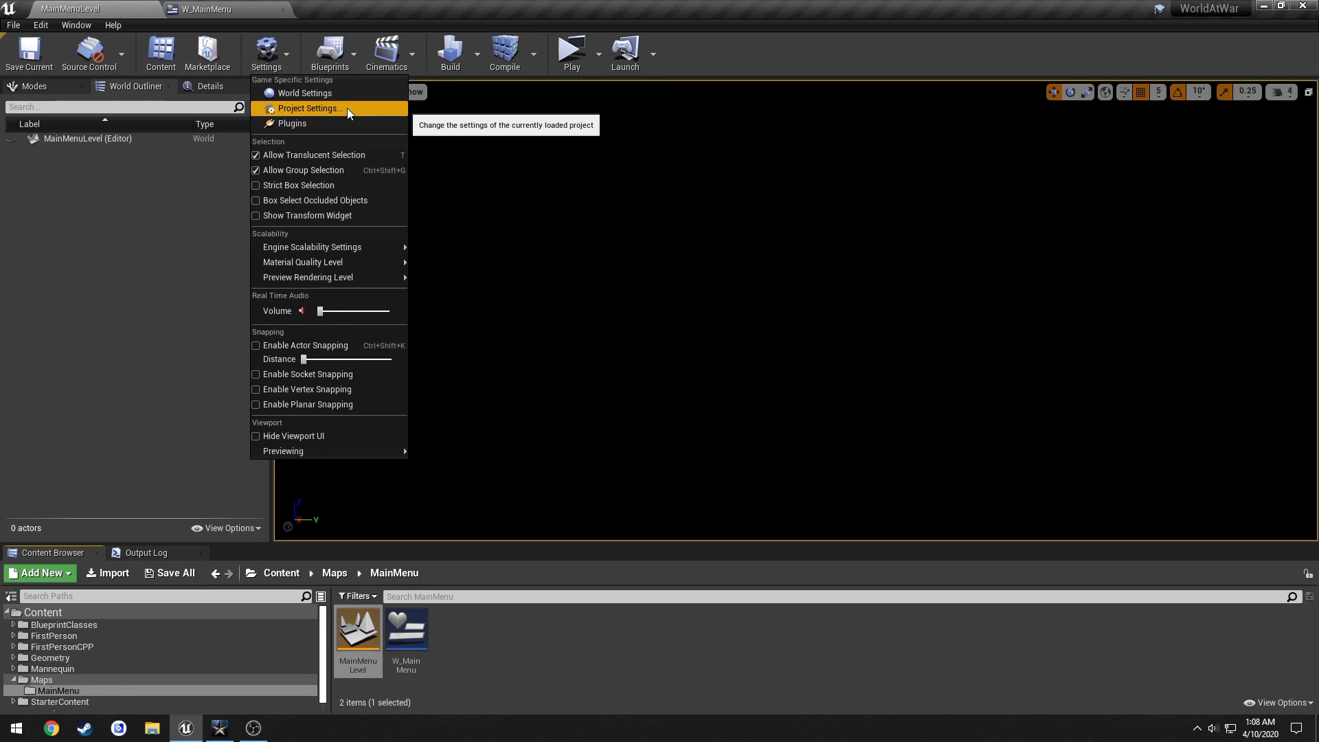
{"action": "left_click", "coordinate": [321, 108]}
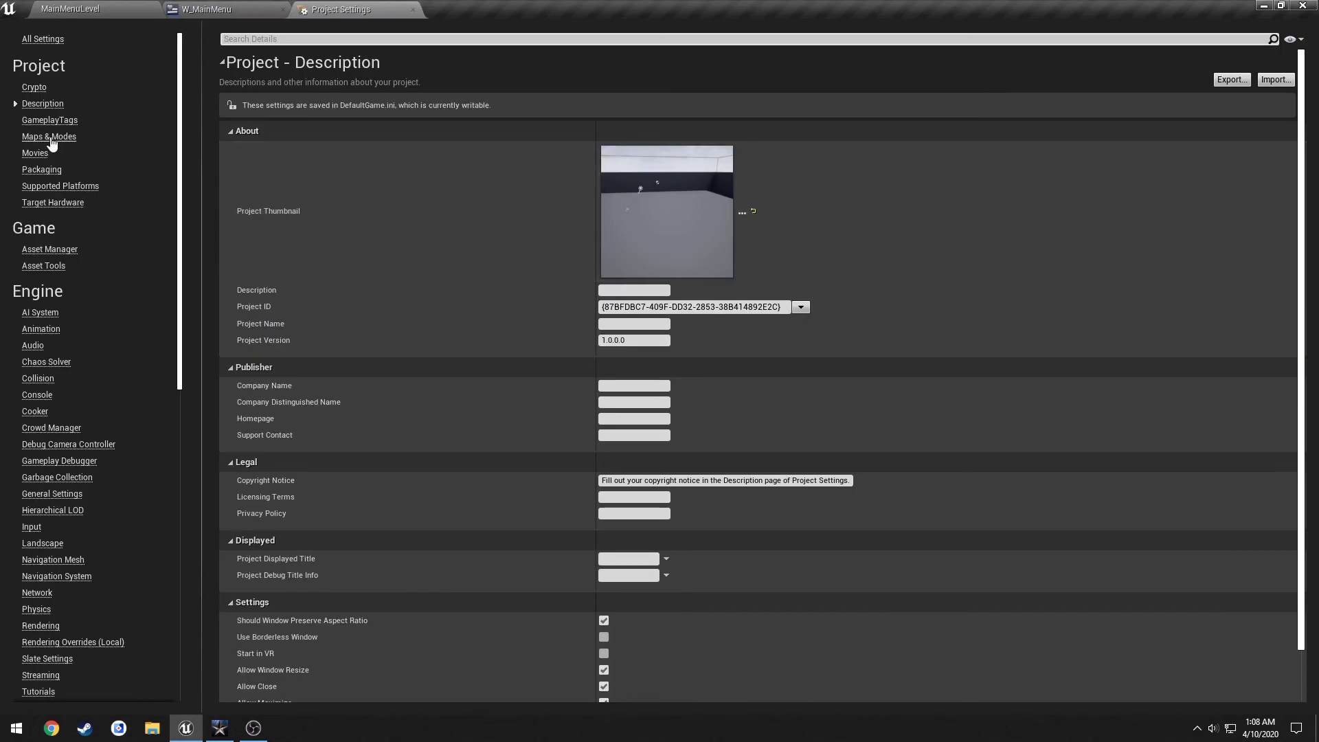
{"action": "left_click", "coordinate": [49, 137]}
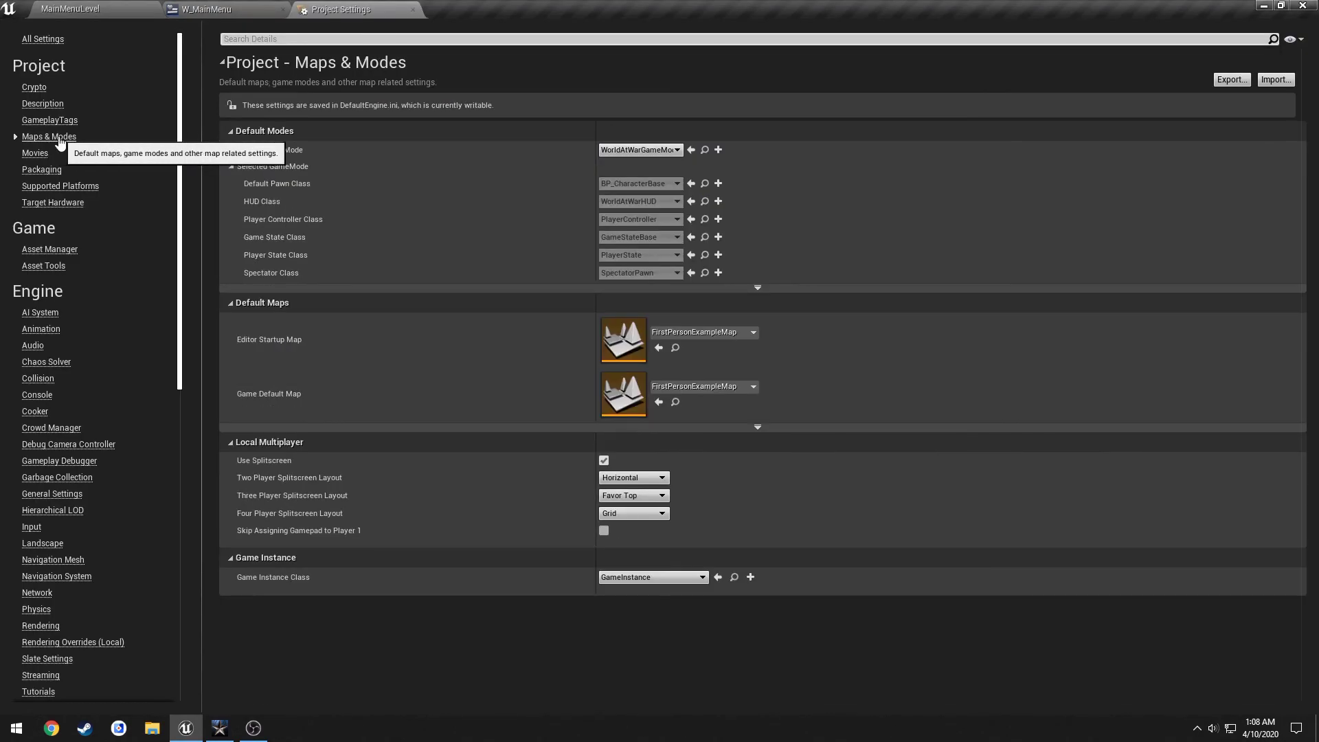
{"action": "left_click", "coordinate": [706, 335]}
{"action": "left_click", "coordinate": [737, 528]}
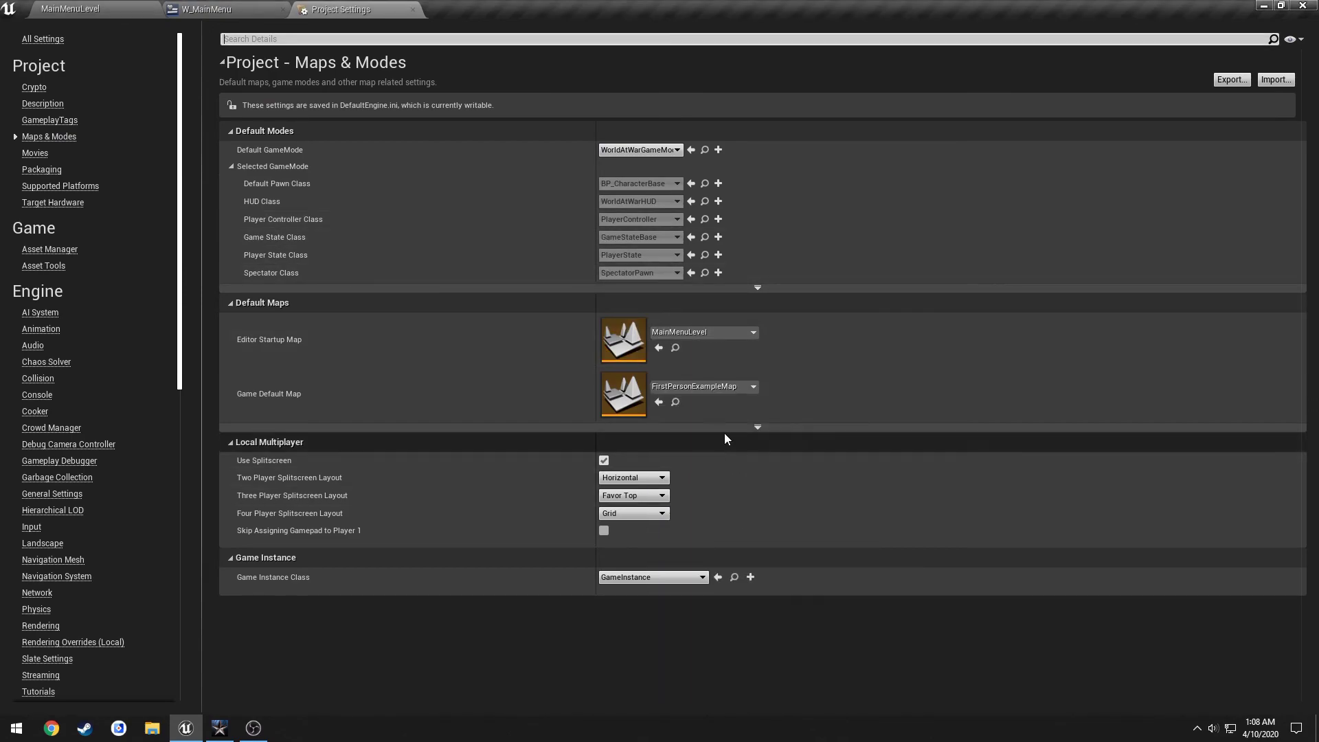
{"action": "left_click", "coordinate": [704, 388]}
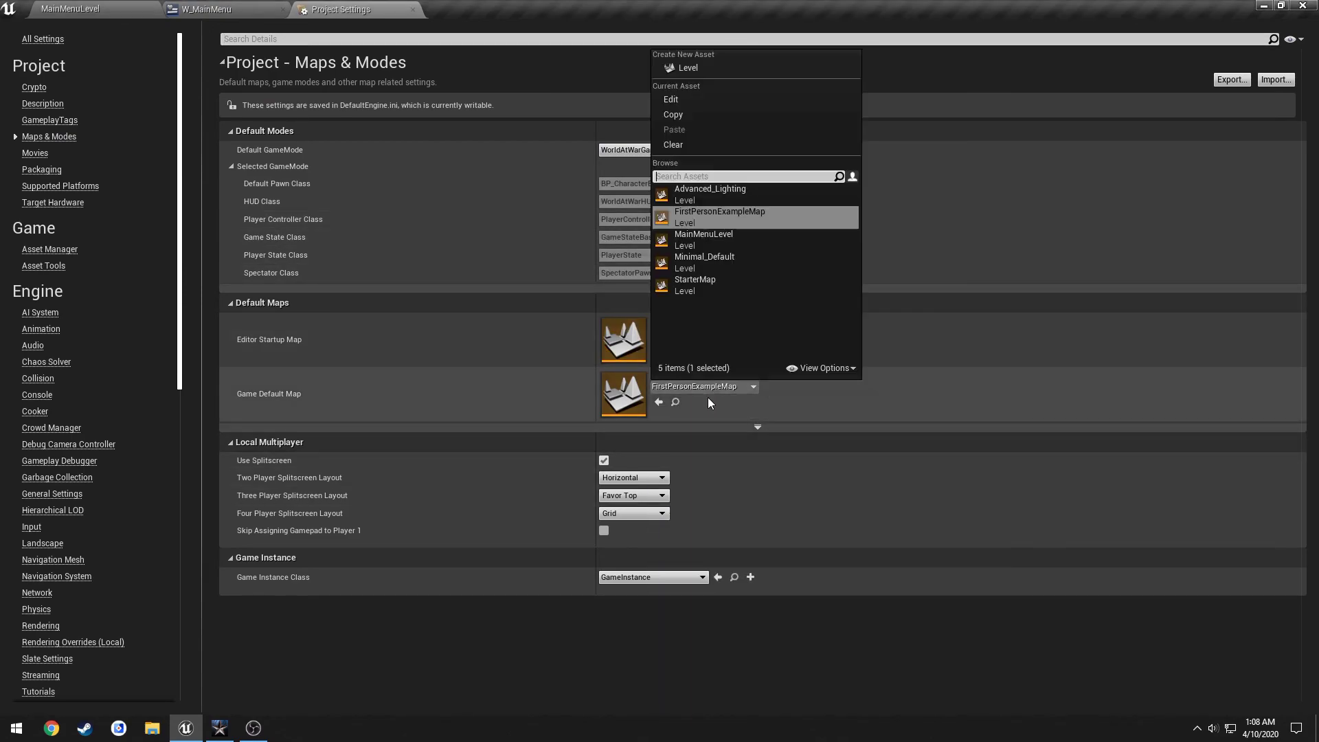
{"action": "left_click", "coordinate": [724, 238]}
{"action": "left_click", "coordinate": [413, 10]}
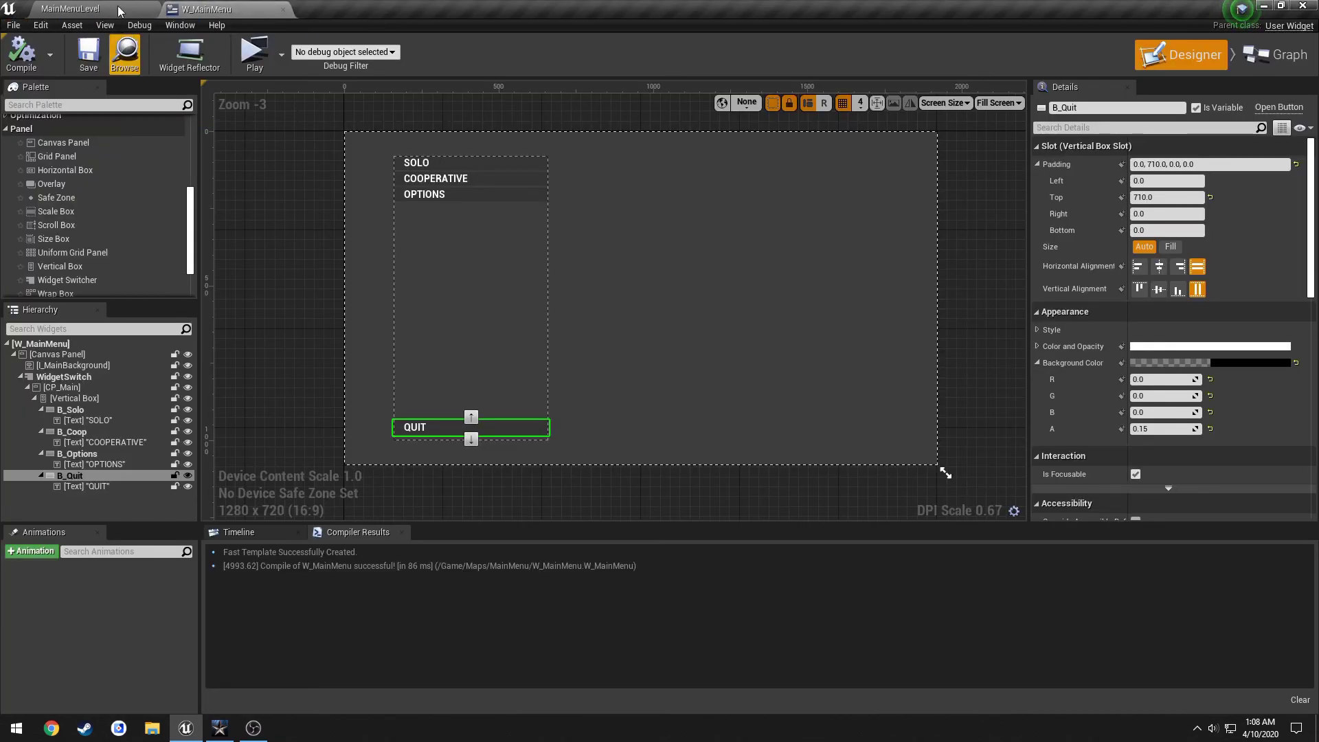
Add an On Clicked event for the B_Solo button in W_MainMenu.
{"action": "left_click", "coordinate": [124, 52]}
{"action": "left_click", "coordinate": [215, 7]}
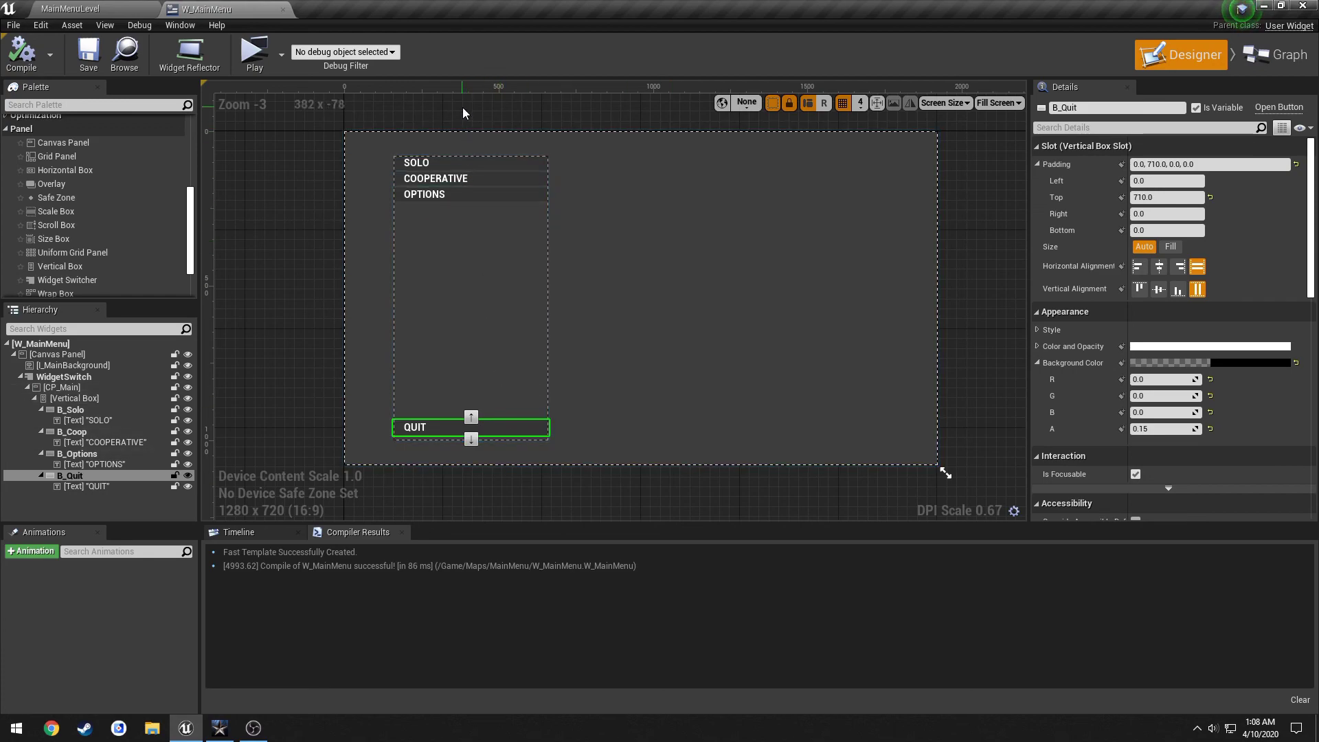
{"action": "left_click", "coordinate": [484, 163]}
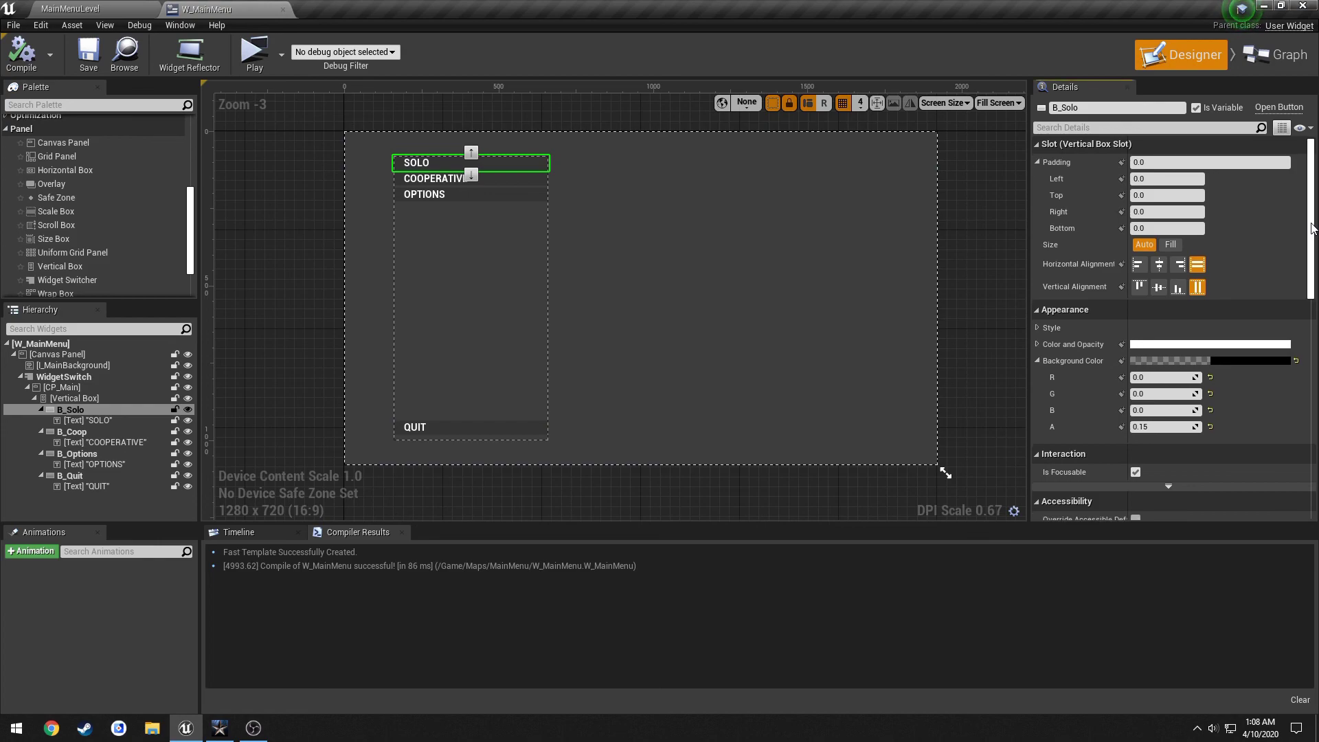
{"action": "left_click_drag", "start_coordinate": [1312, 226], "coordinate": [1296, 478]}
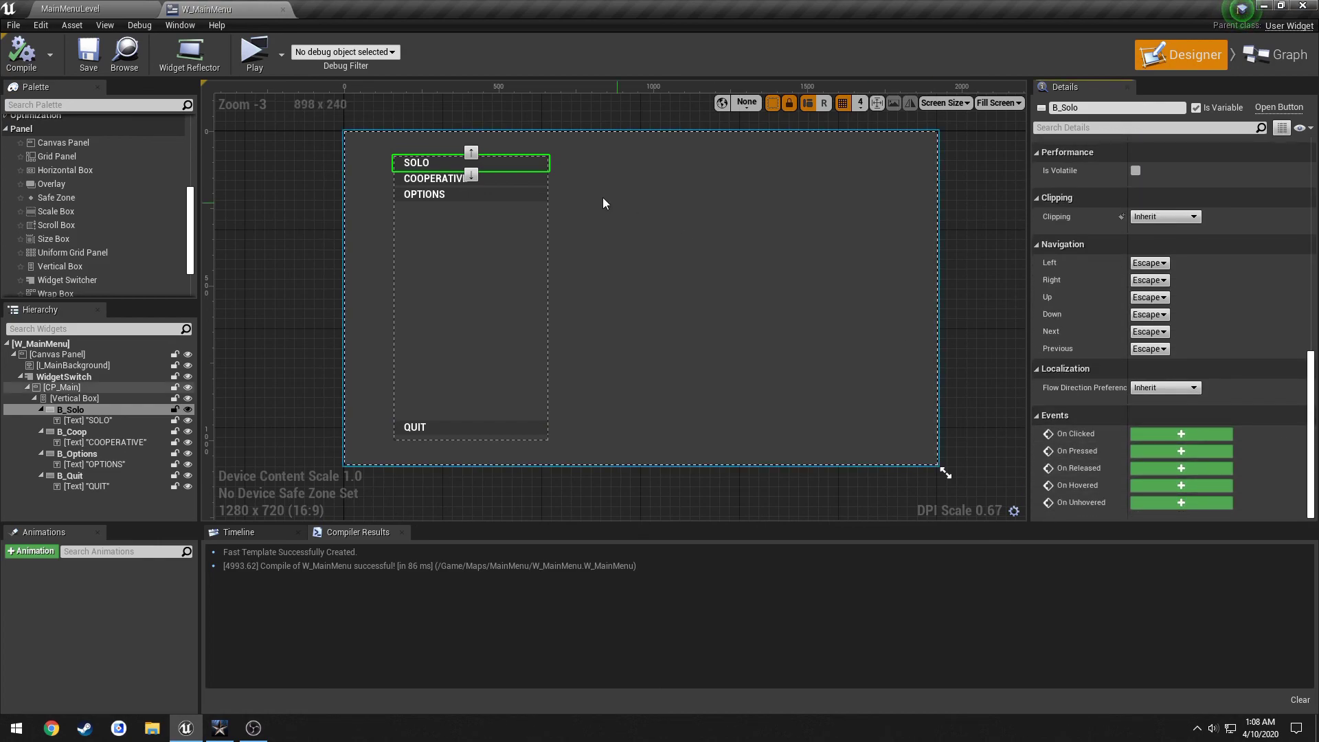
{"action": "left_click", "coordinate": [1183, 434]}
Delete the Event Tick and Event Pre Construct nodes, compile, and return to Designer.
{"action": "right_click_drag", "start_coordinate": [1056, 347], "coordinate": [886, 506]}
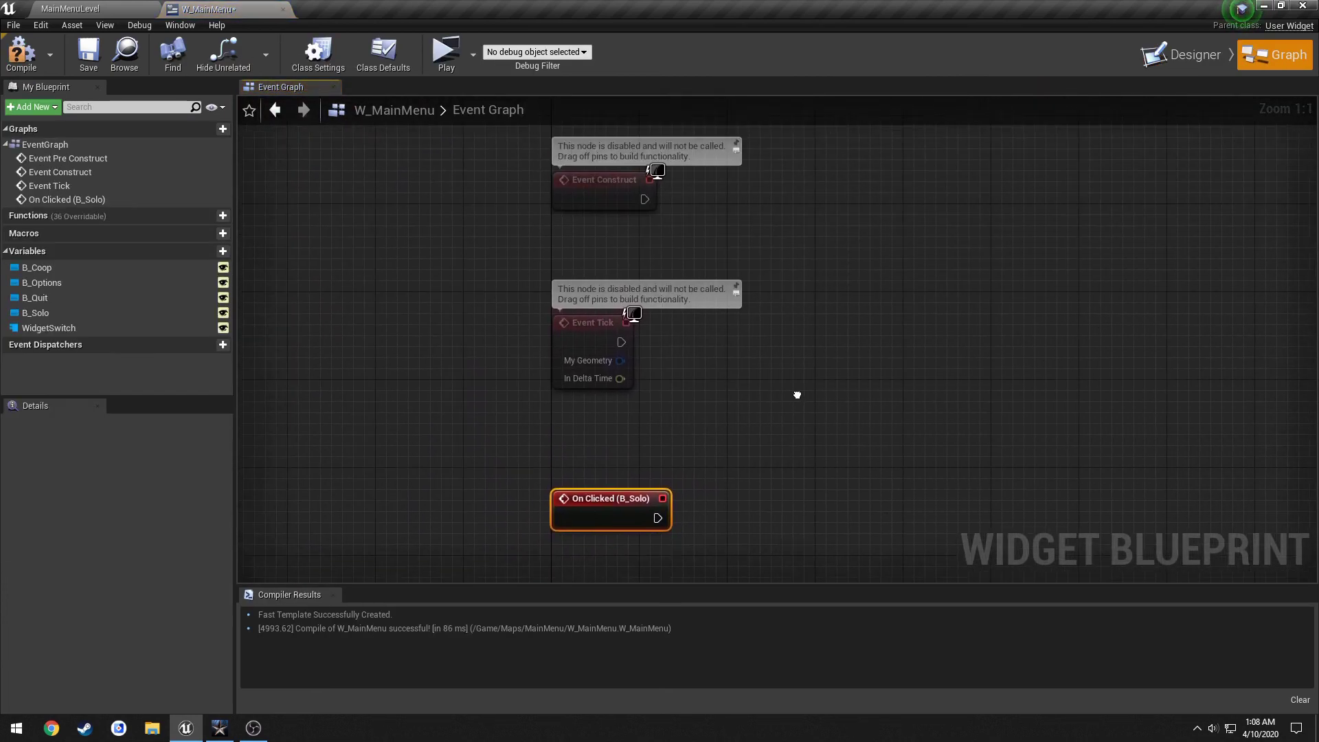
{"action": "left_click_drag", "start_coordinate": [778, 425], "coordinate": [519, 316]}
{"action": "key", "text": "Delete"}
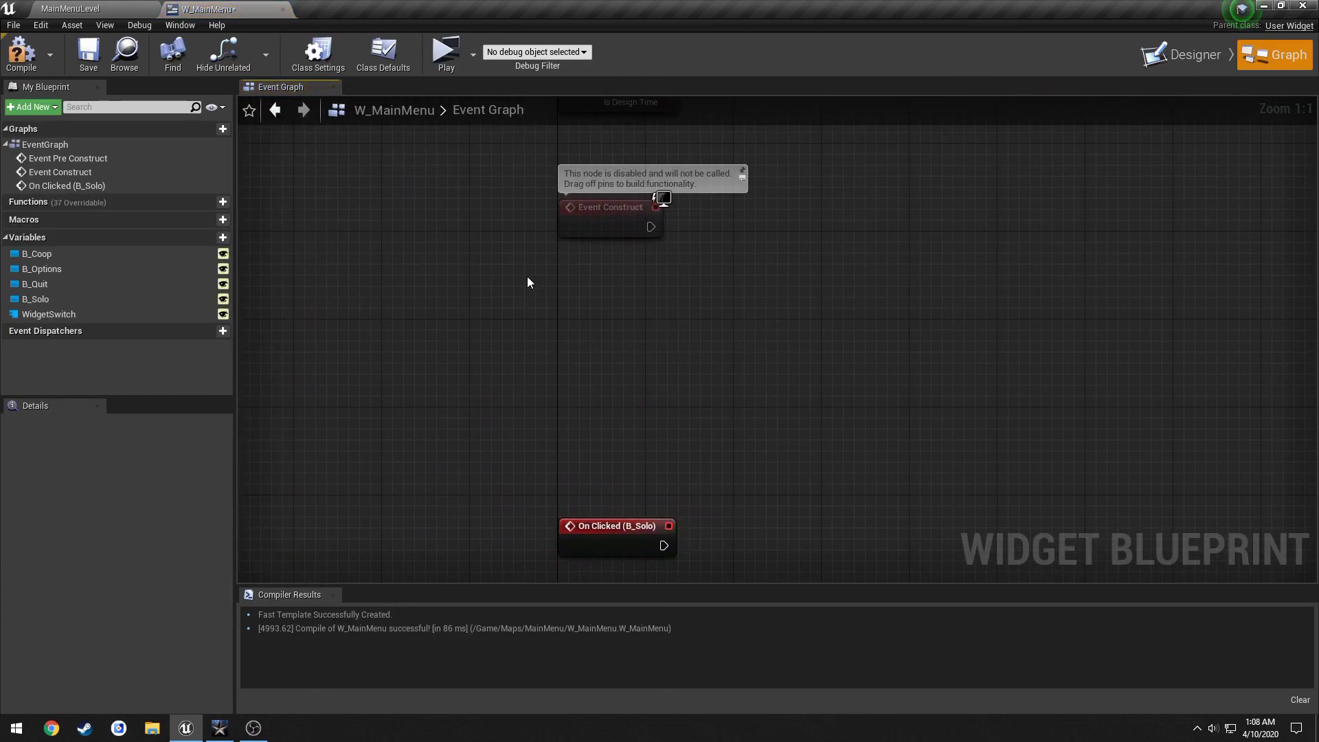
{"action": "right_click_drag", "start_coordinate": [526, 276], "coordinate": [513, 474]}
{"action": "left_click_drag", "start_coordinate": [789, 337], "coordinate": [455, 232]}
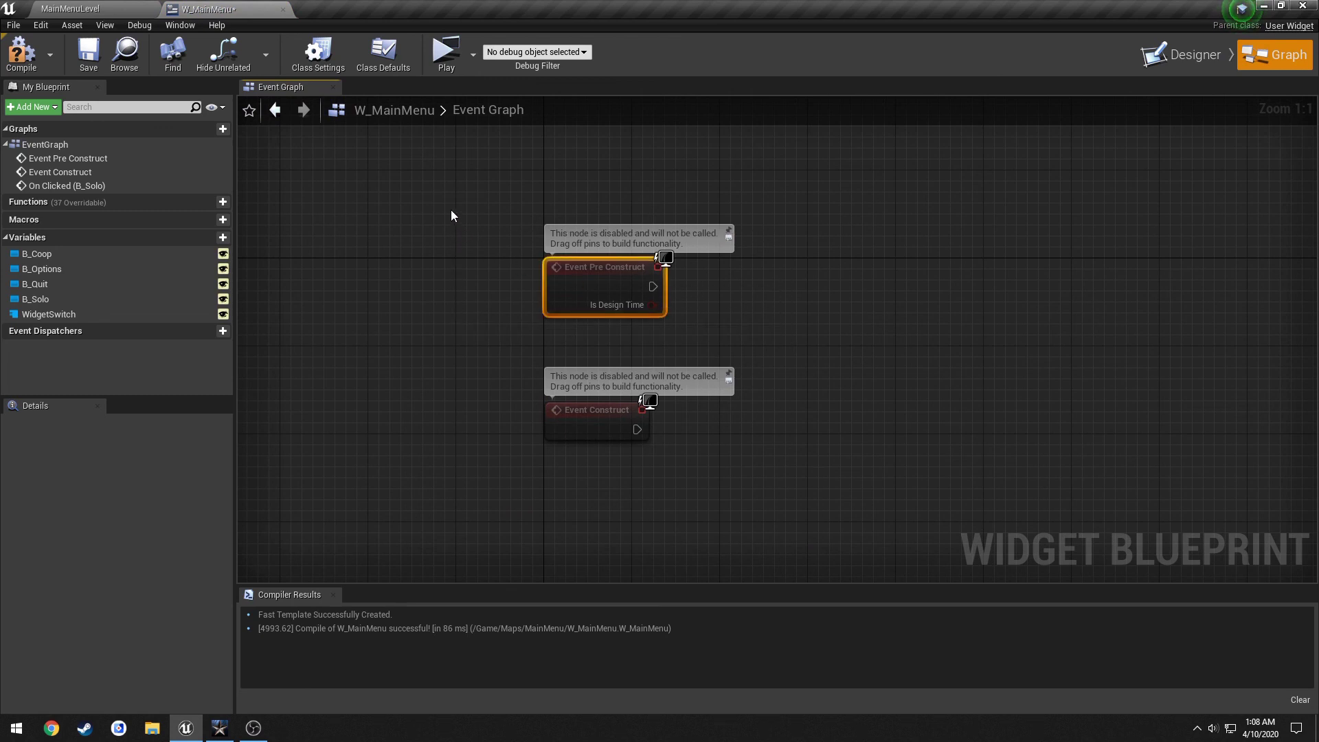
{"action": "key", "text": "Delete"}
{"action": "left_click", "coordinate": [28, 61]}
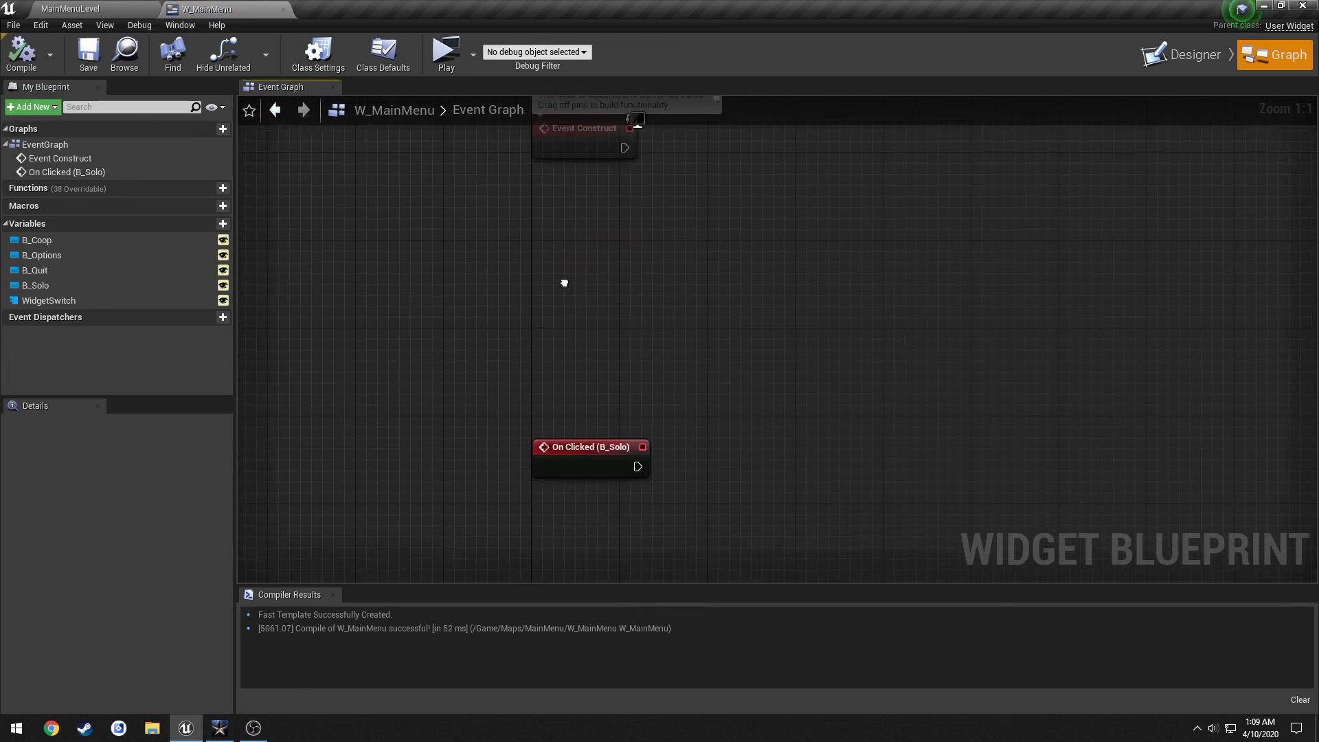
{"action": "left_click", "coordinate": [1195, 55]}
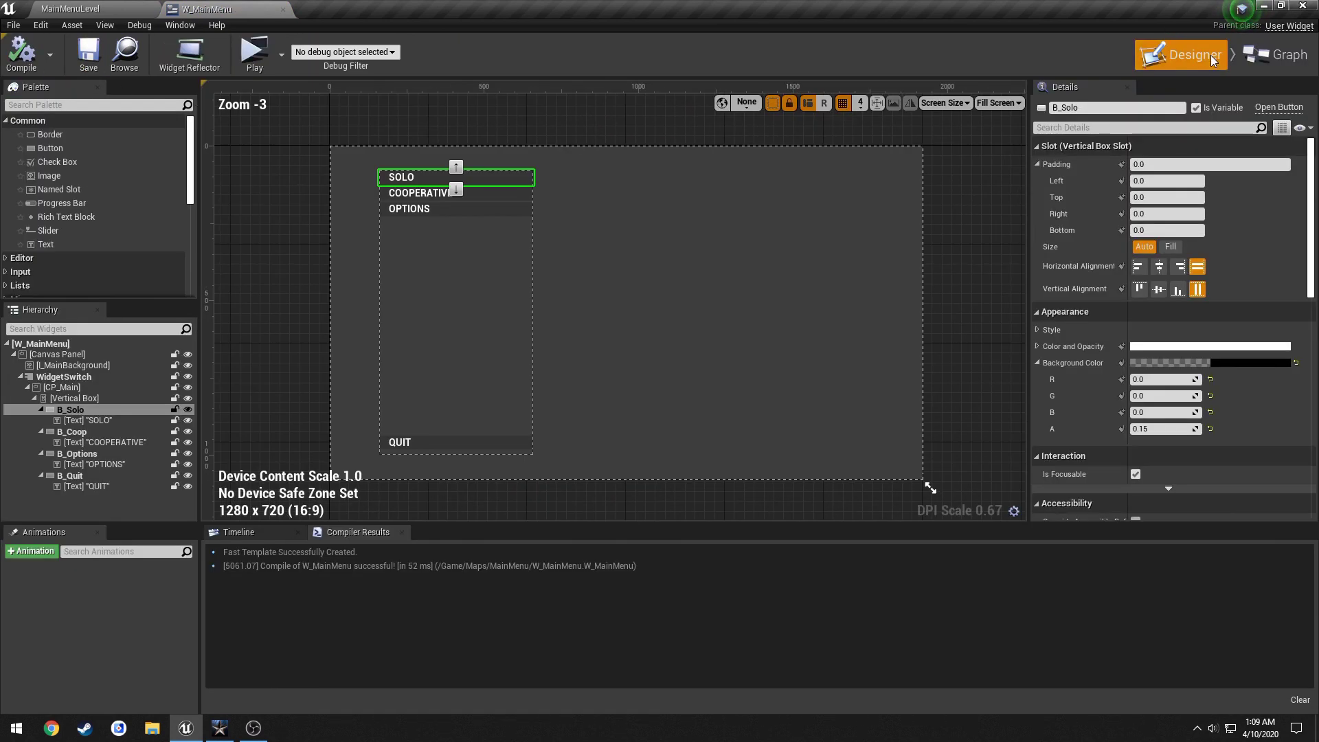
Add On Clicked events for B_Coop, B_Options and B_Quit from the Details panel.
{"action": "left_click", "coordinate": [503, 192]}
{"action": "scroll", "coordinate": [1225, 371], "scroll_direction": "down", "scroll_amount": 10}
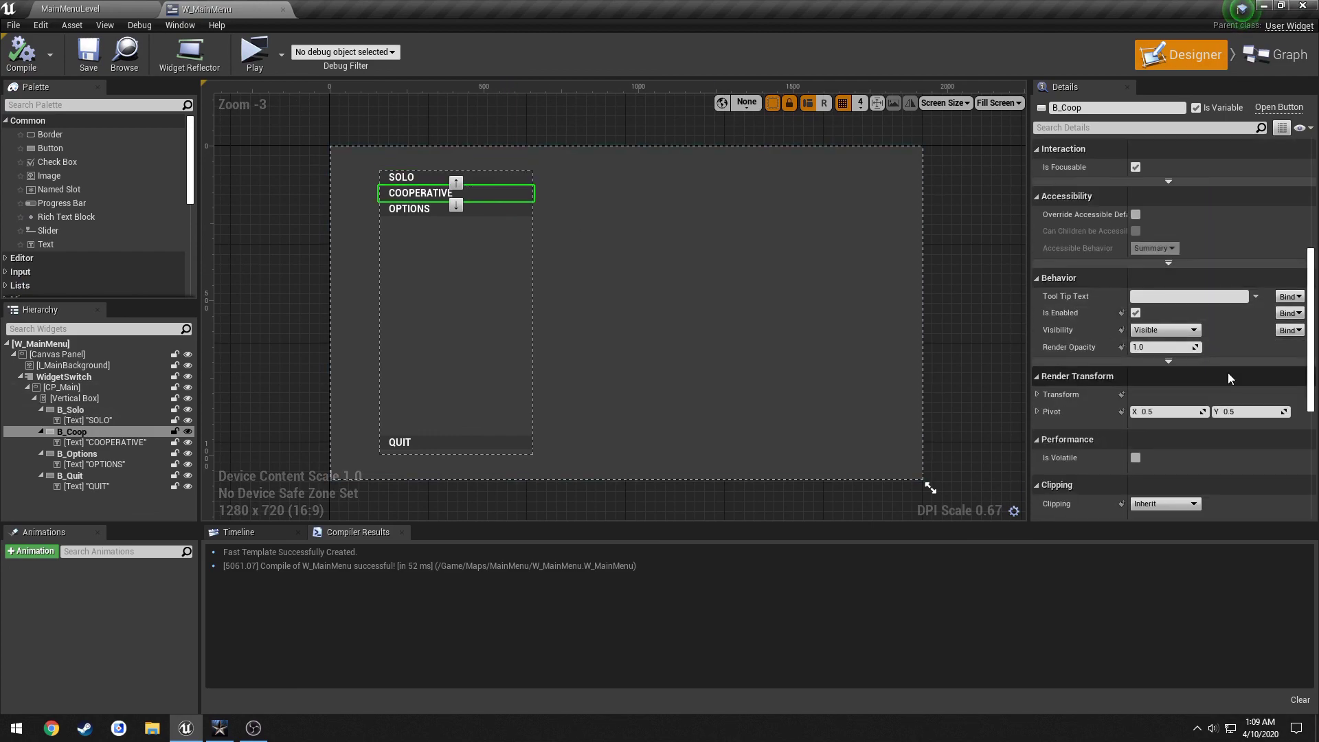
{"action": "left_click", "coordinate": [1163, 433]}
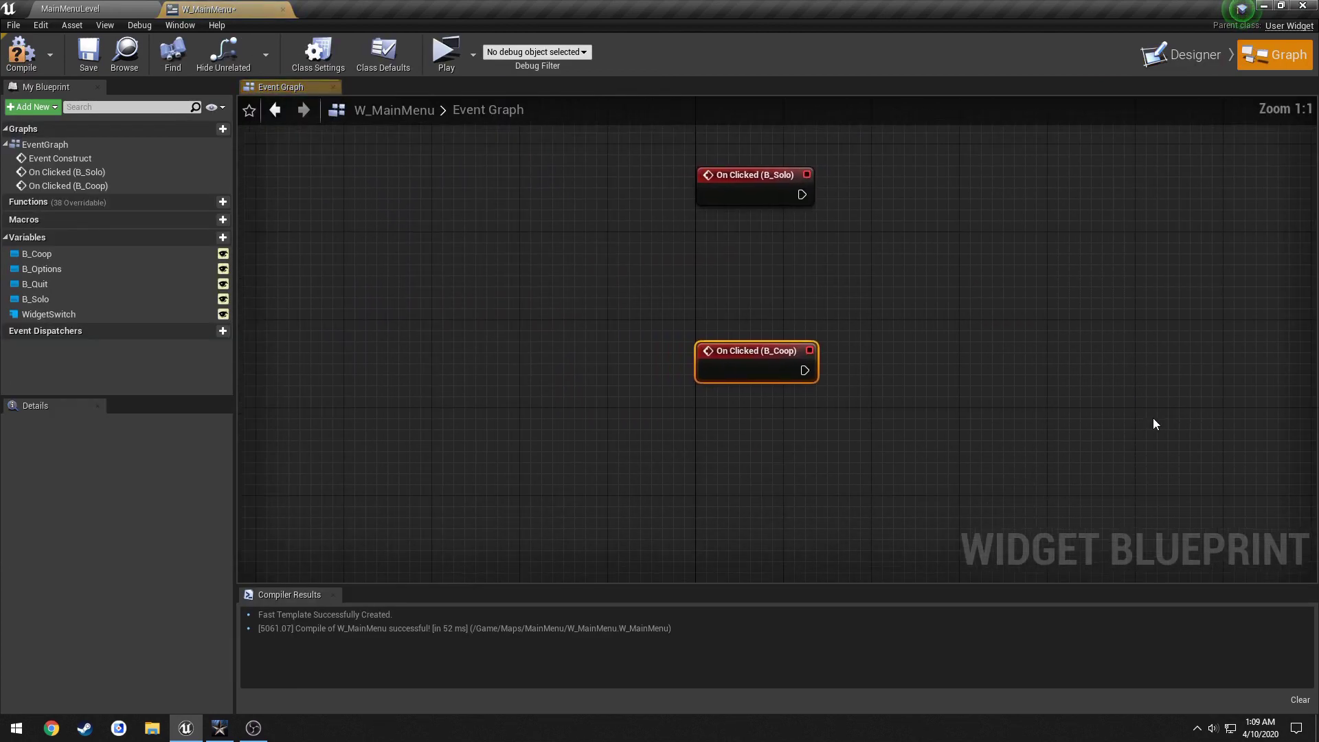
{"action": "left_click", "coordinate": [1181, 55]}
{"action": "left_click", "coordinate": [419, 208]}
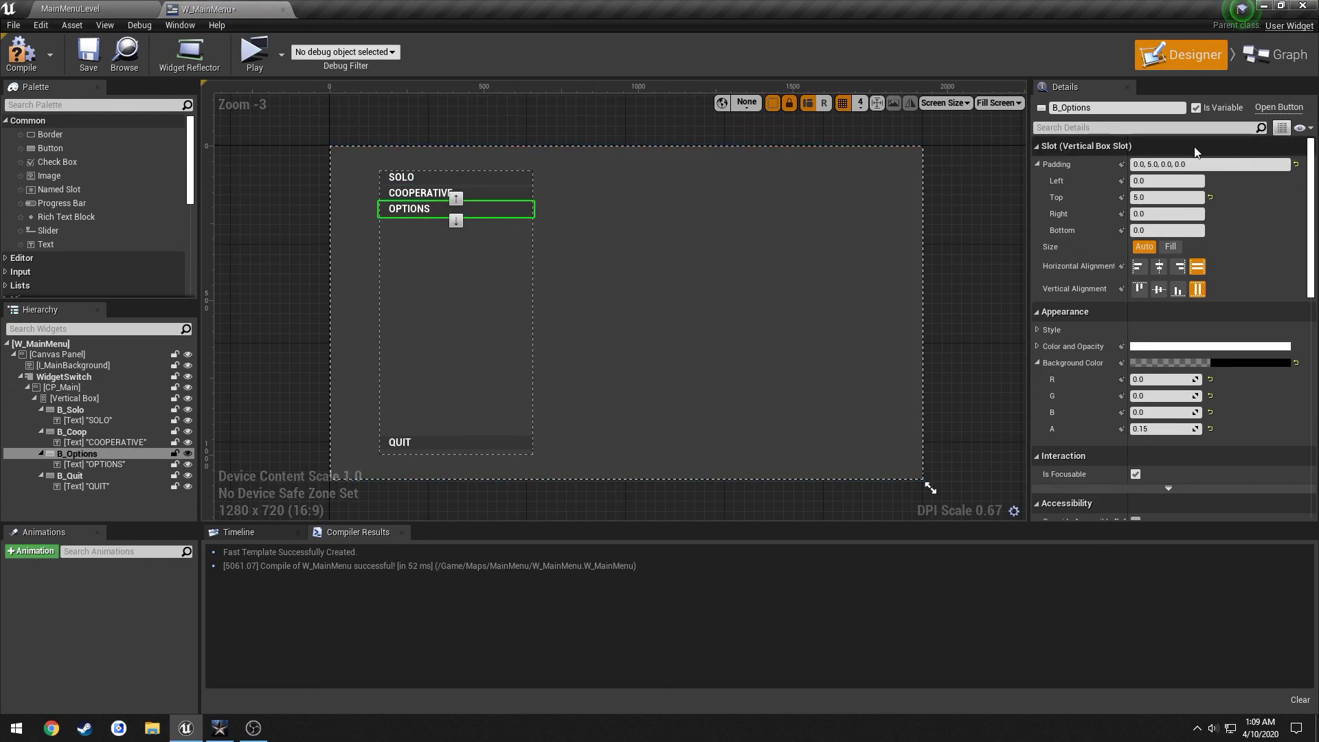
{"action": "scroll", "coordinate": [1226, 261], "scroll_direction": "down", "scroll_amount": 6}
{"action": "scroll", "coordinate": [1210, 309], "scroll_direction": "down", "scroll_amount": 3}
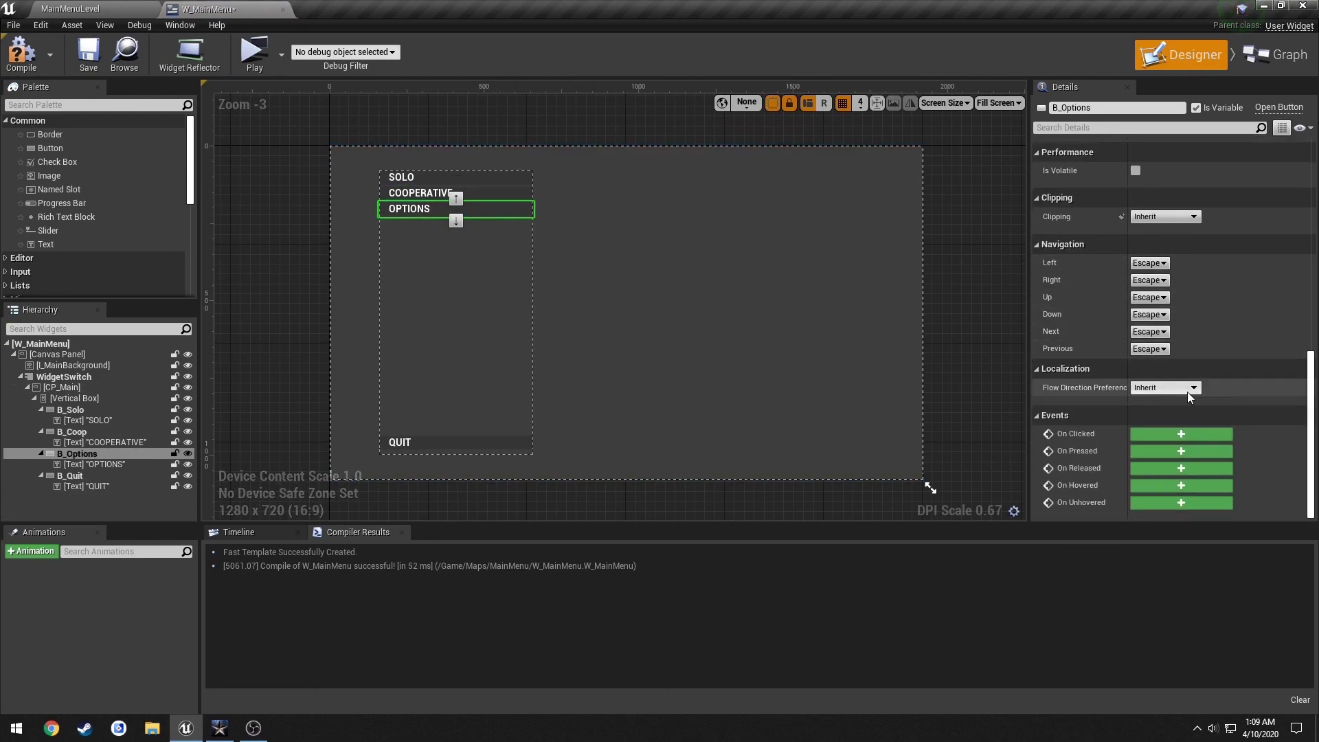
{"action": "left_click", "coordinate": [1174, 434]}
{"action": "left_click", "coordinate": [1181, 55]}
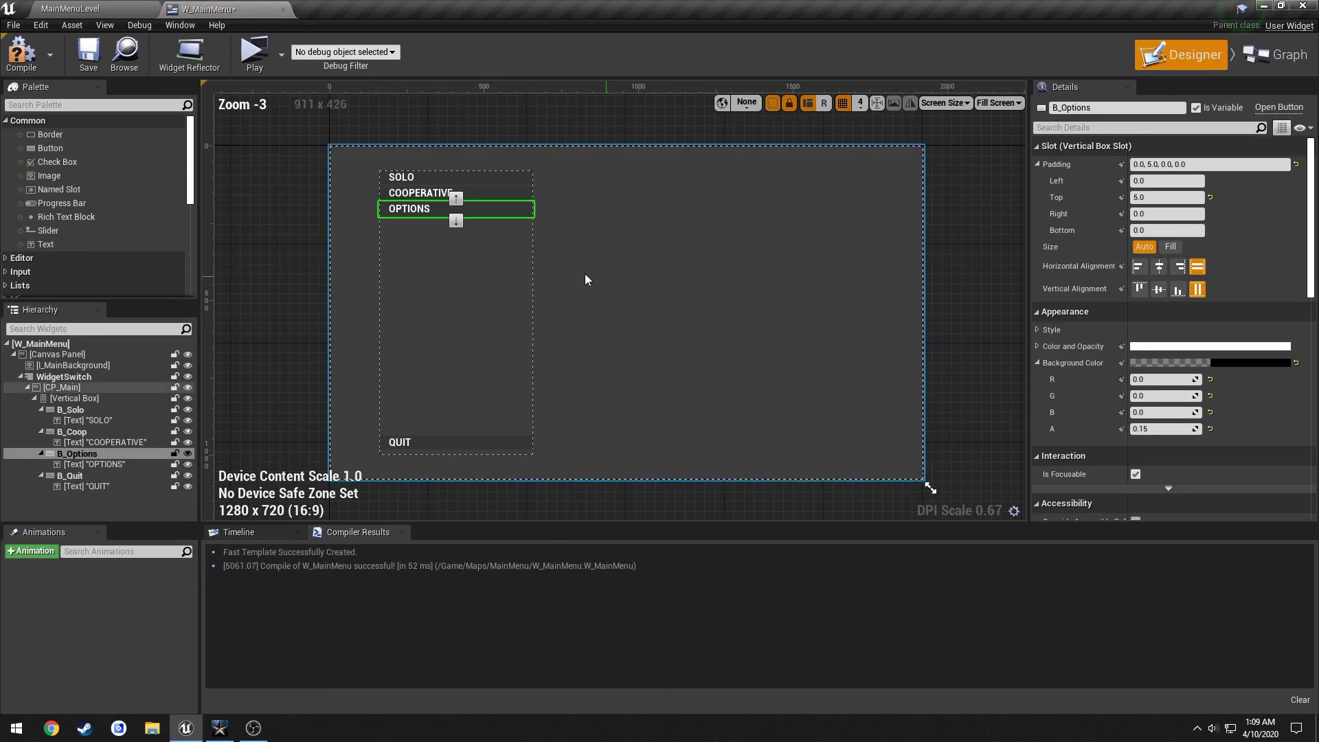
{"action": "left_click", "coordinate": [494, 442]}
{"action": "scroll", "coordinate": [1203, 397], "scroll_direction": "down", "scroll_amount": 3}
{"action": "scroll", "coordinate": [1202, 397], "scroll_direction": "down", "scroll_amount": 5}
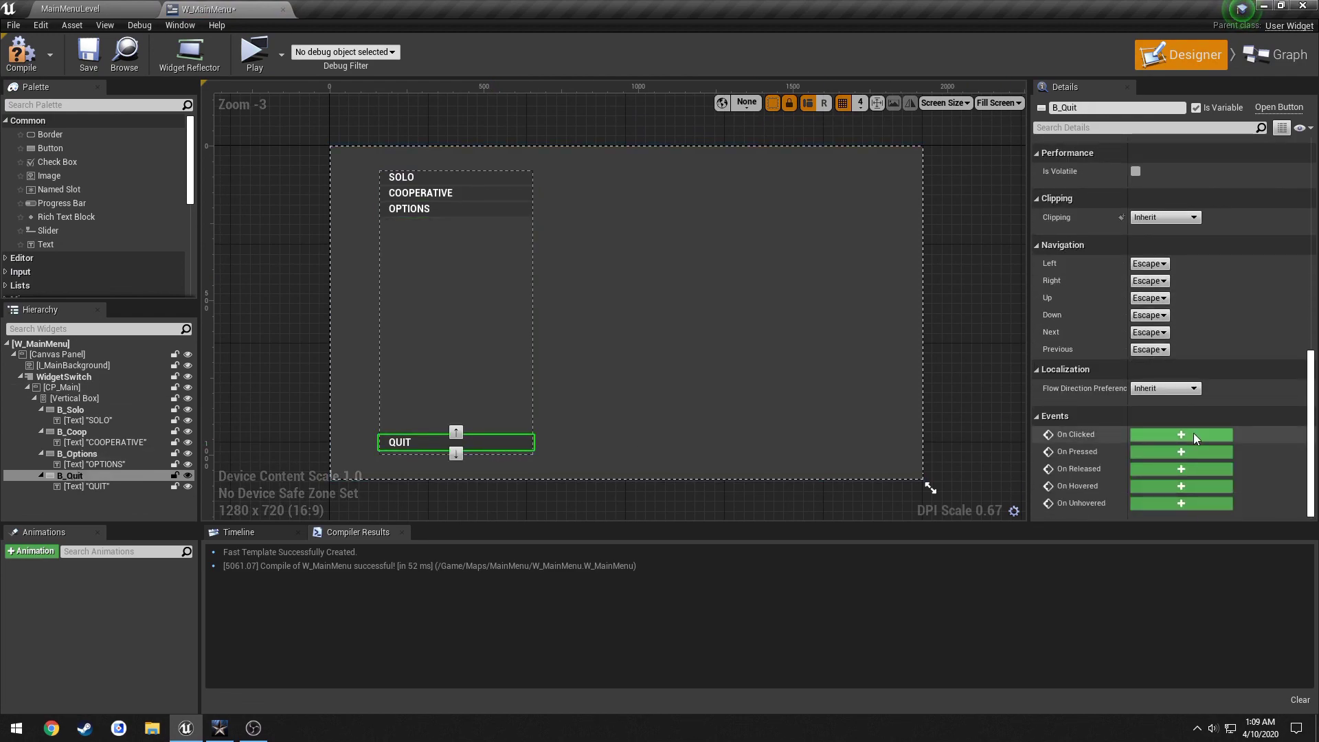
{"action": "left_click", "coordinate": [1193, 433]}
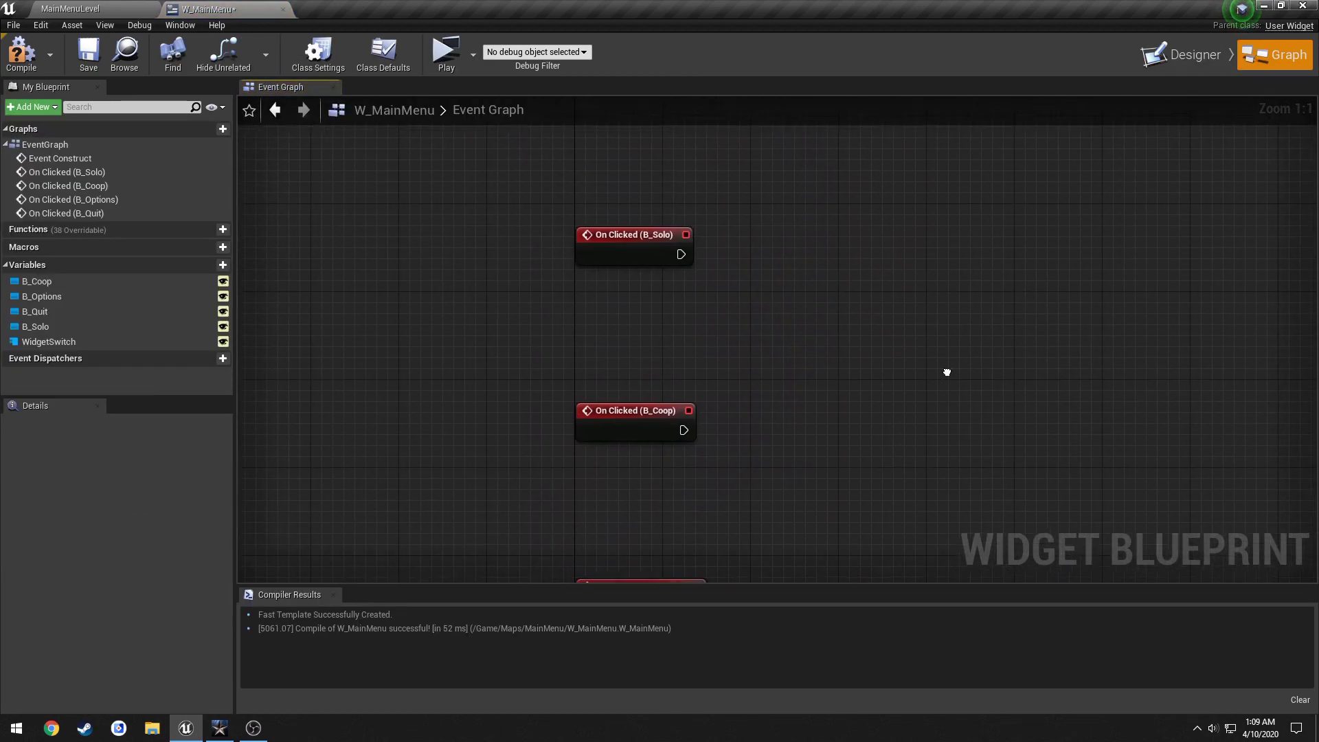
{"action": "left_click", "coordinate": [1182, 55]}
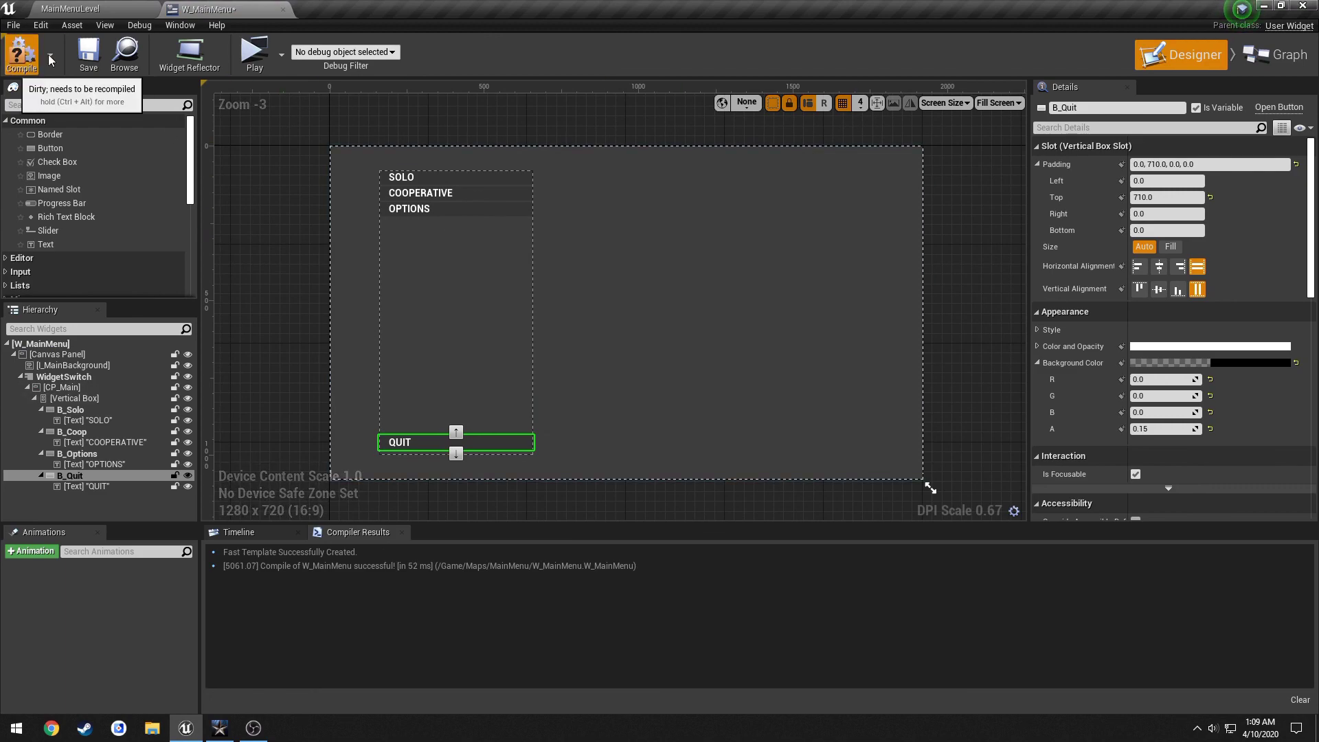
Compile and save W_MainMenu, check the SOLO button and CP_Main canvas, then clear the selection.
{"action": "left_click", "coordinate": [20, 52]}
{"action": "left_click", "coordinate": [88, 52]}
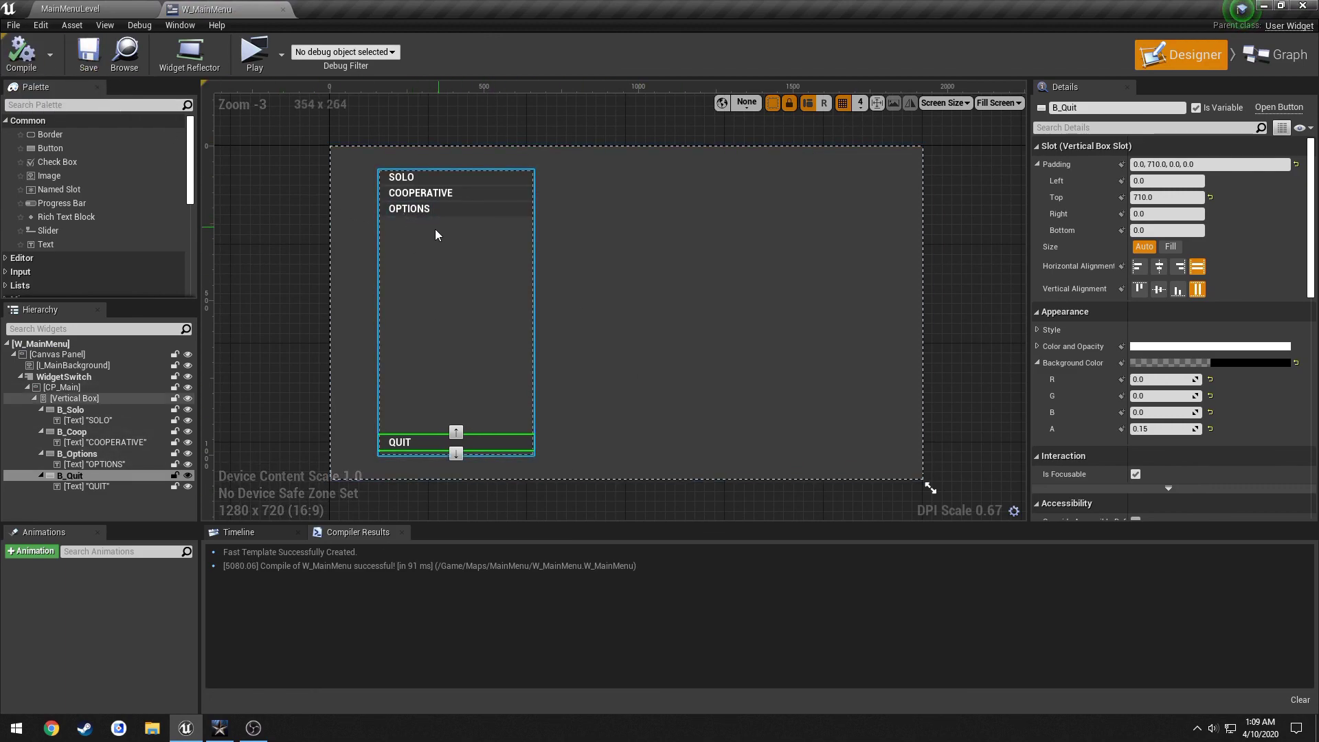
{"action": "scroll", "coordinate": [450, 230], "scroll_direction": "up", "scroll_amount": 2}
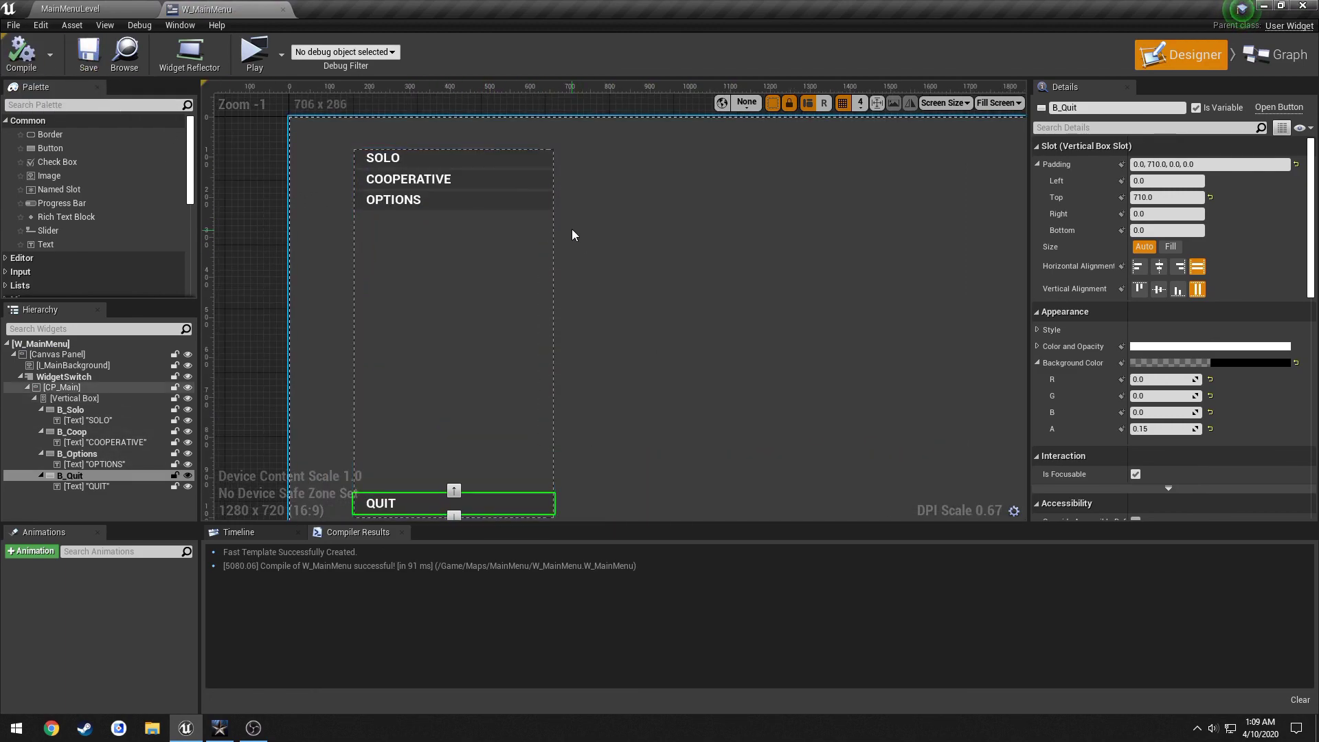
{"action": "left_click", "coordinate": [480, 156]}
{"action": "scroll", "coordinate": [480, 202], "scroll_direction": "down", "scroll_amount": 1}
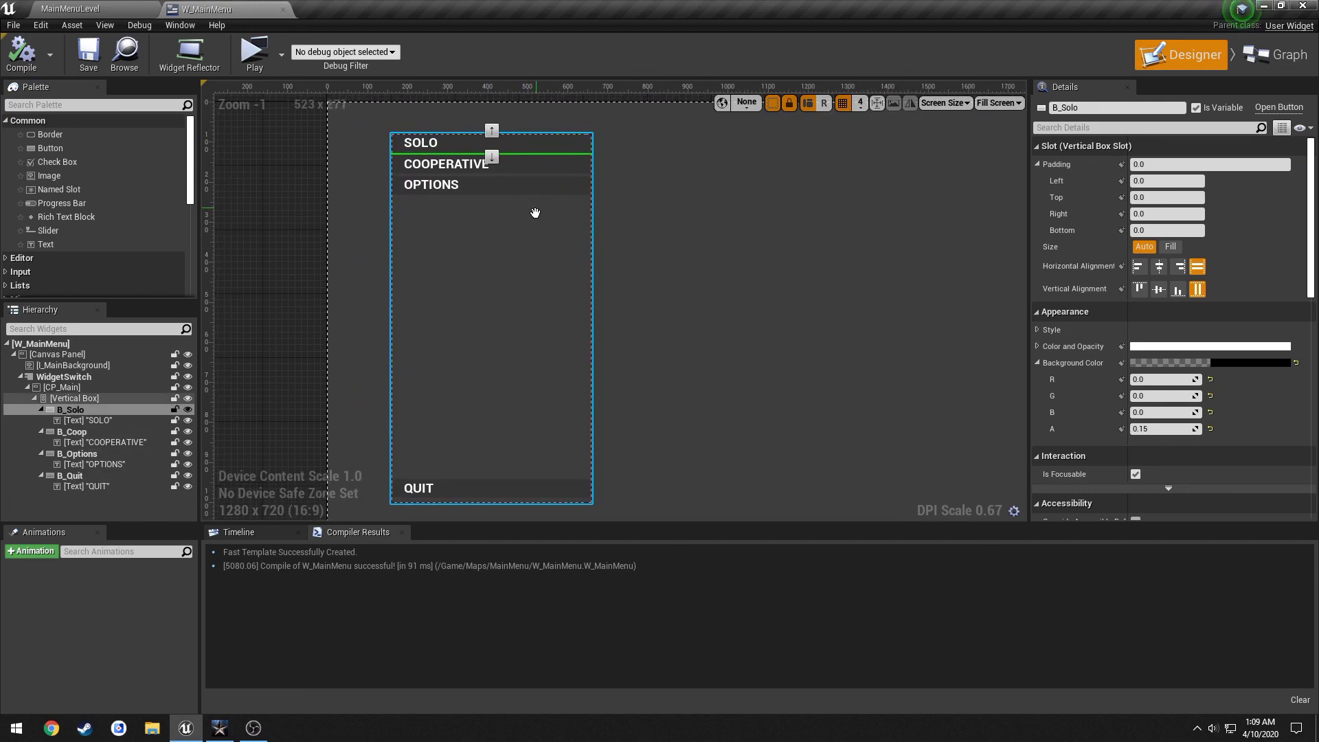
{"action": "scroll", "coordinate": [467, 204], "scroll_direction": "down", "scroll_amount": 1}
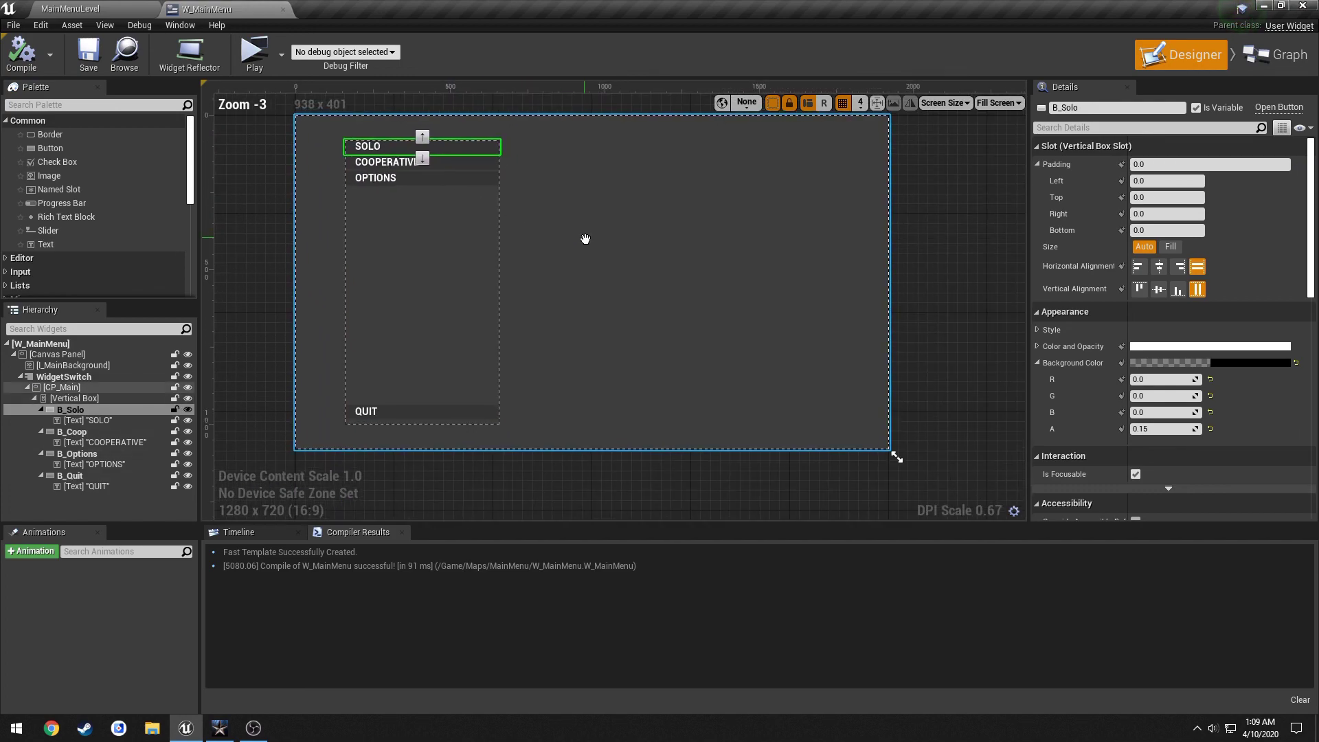
{"action": "left_click", "coordinate": [633, 252]}
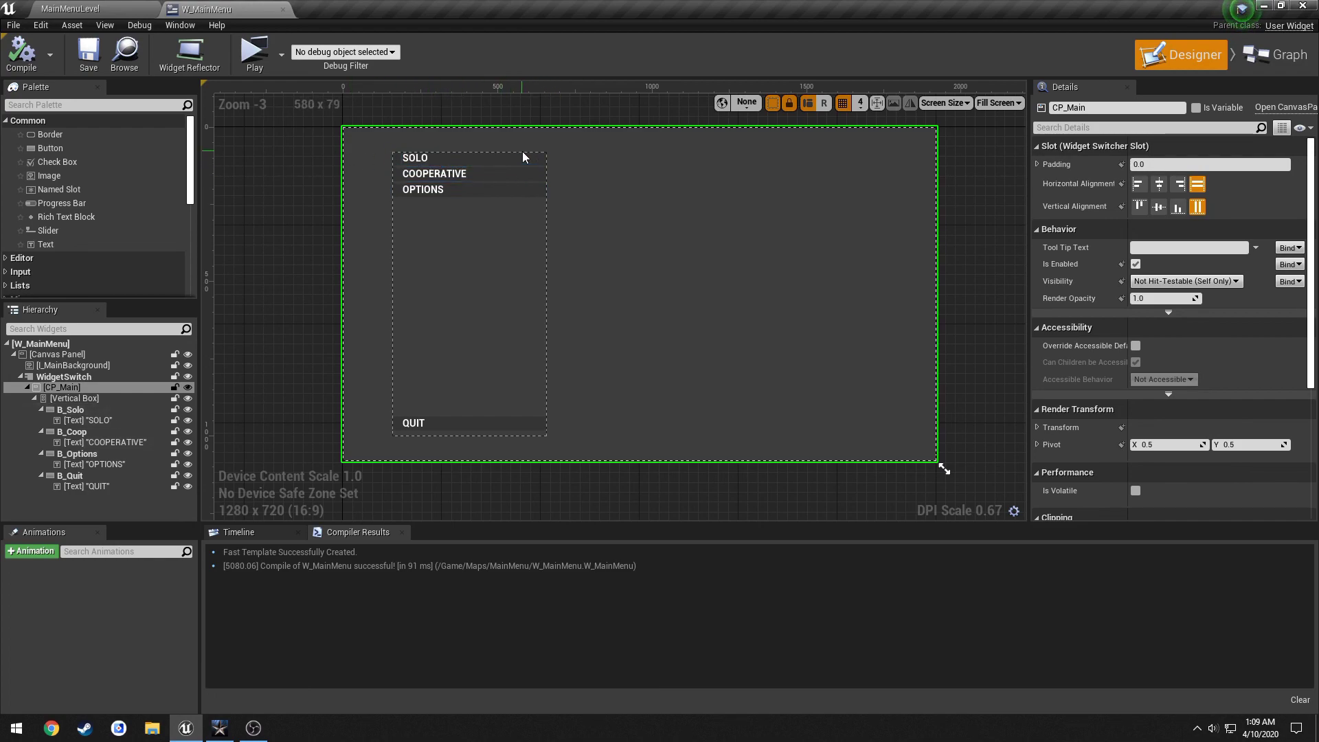
{"action": "left_click", "coordinate": [318, 183]}
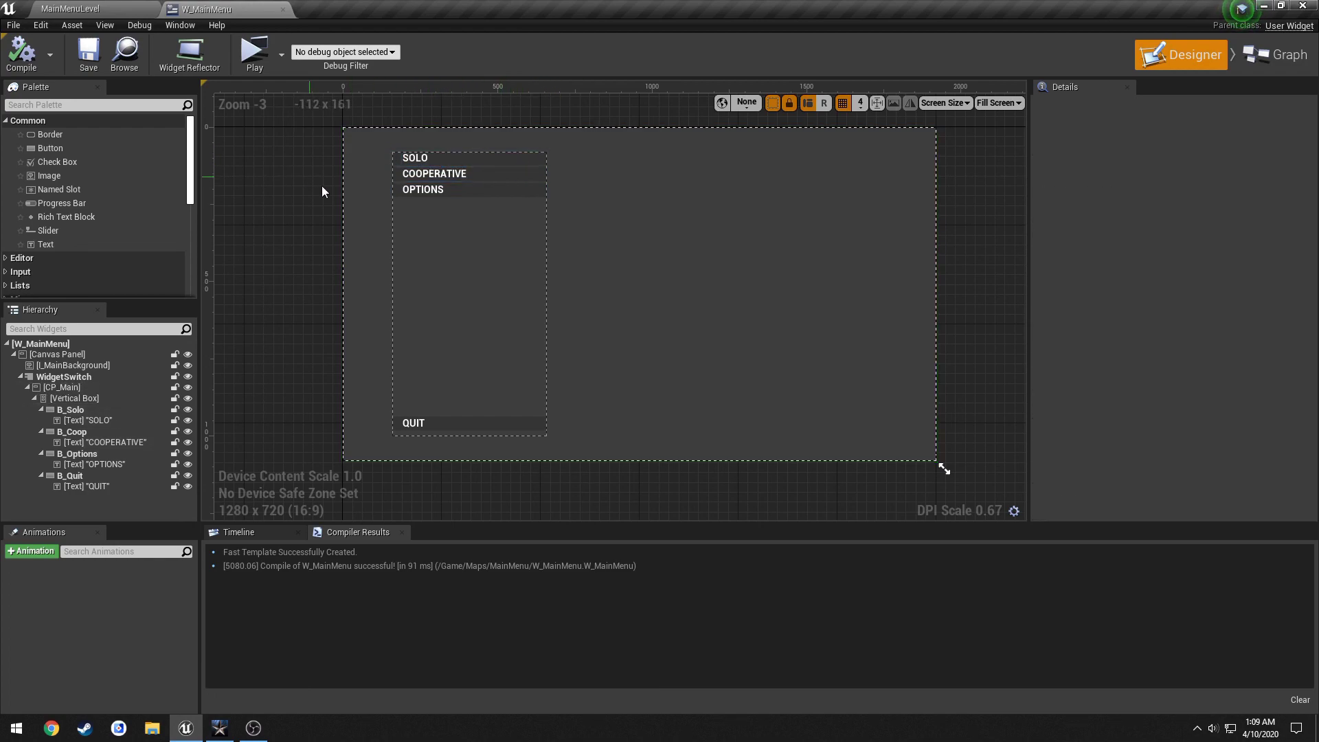
{"action": "left_click", "coordinate": [770, 731]}
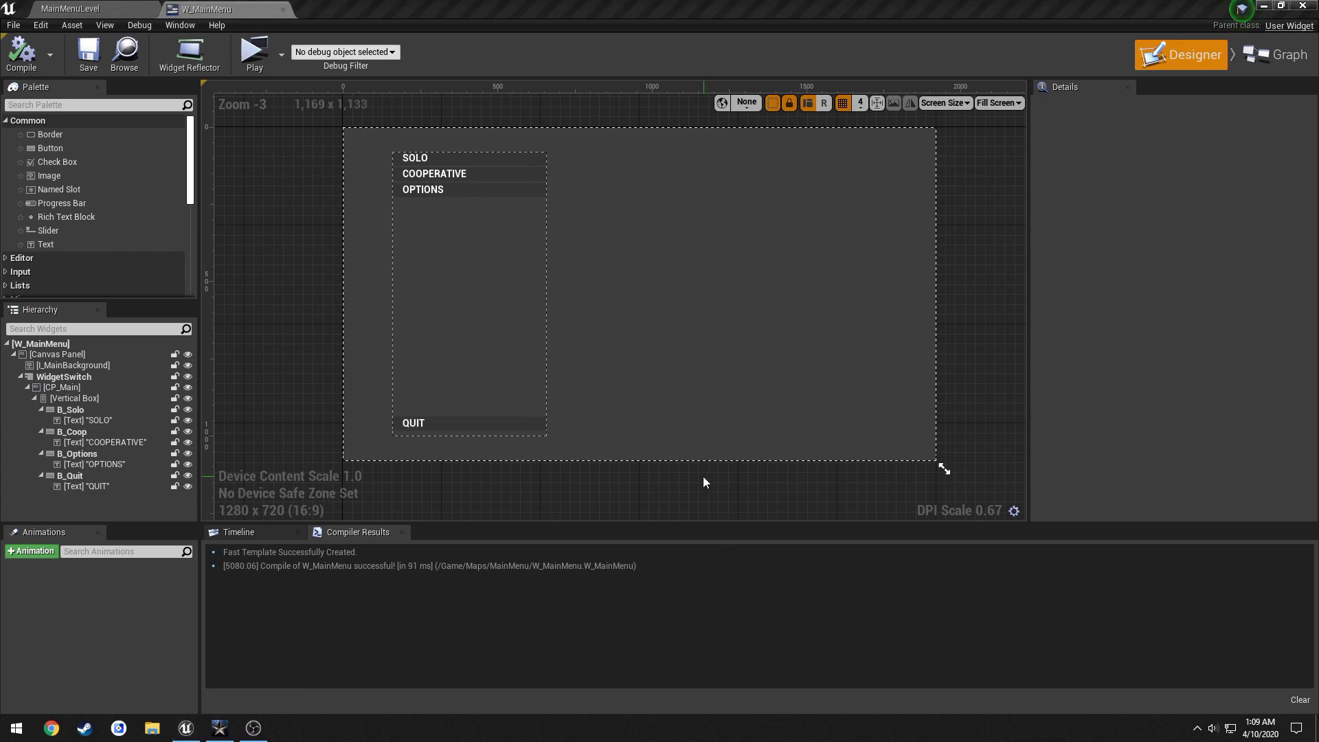